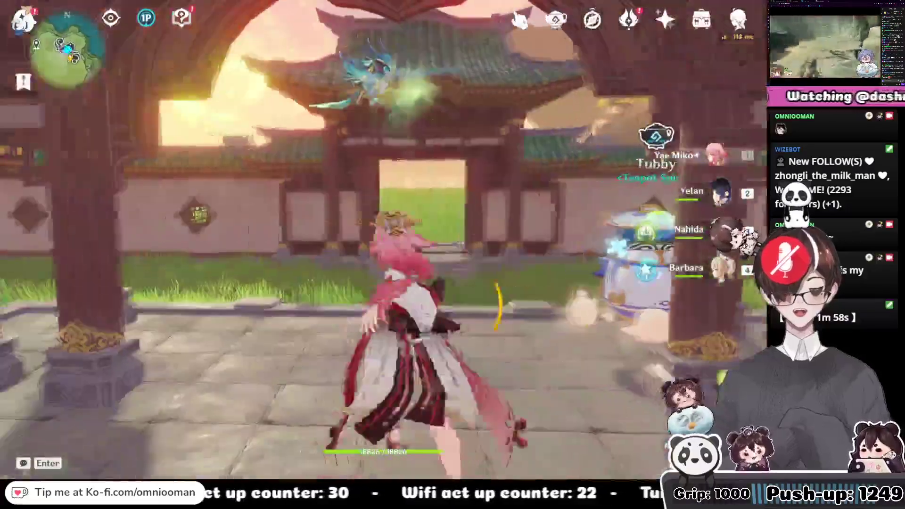
pyautogui.press('Tab')
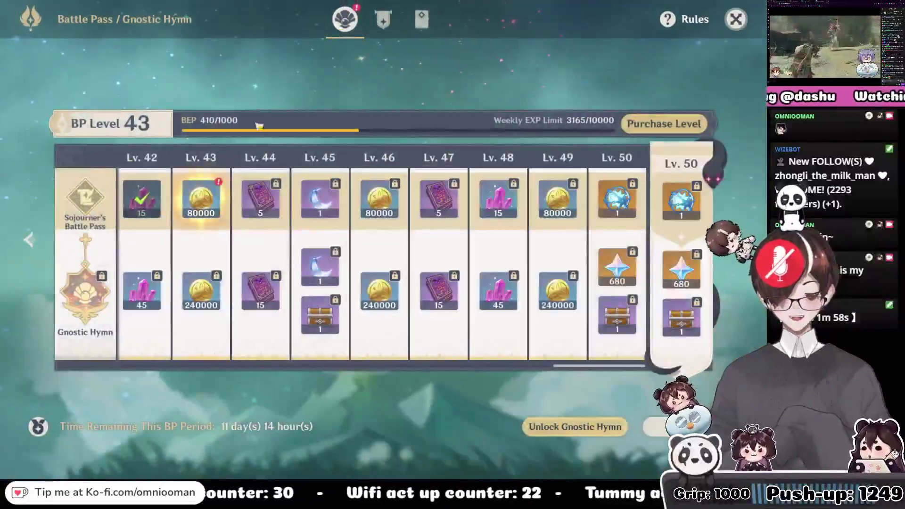
pyautogui.press('Escape')
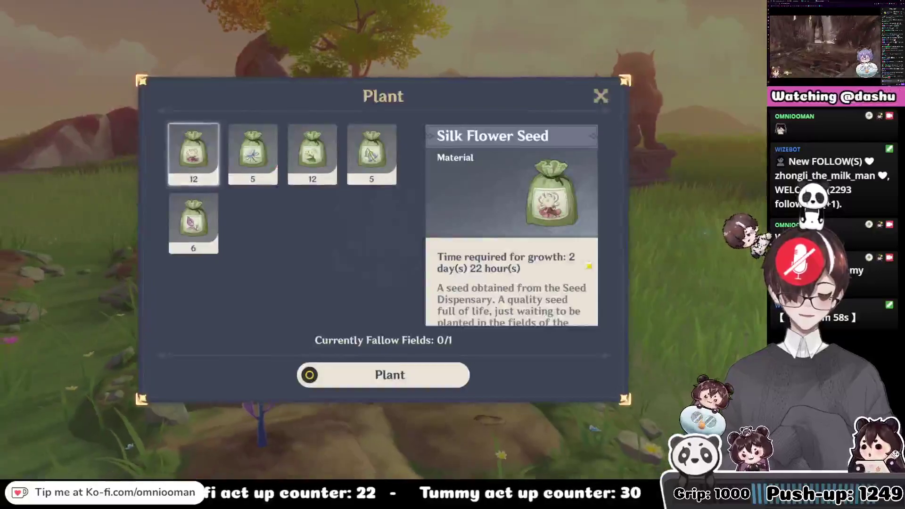
pyautogui.press('Escape')
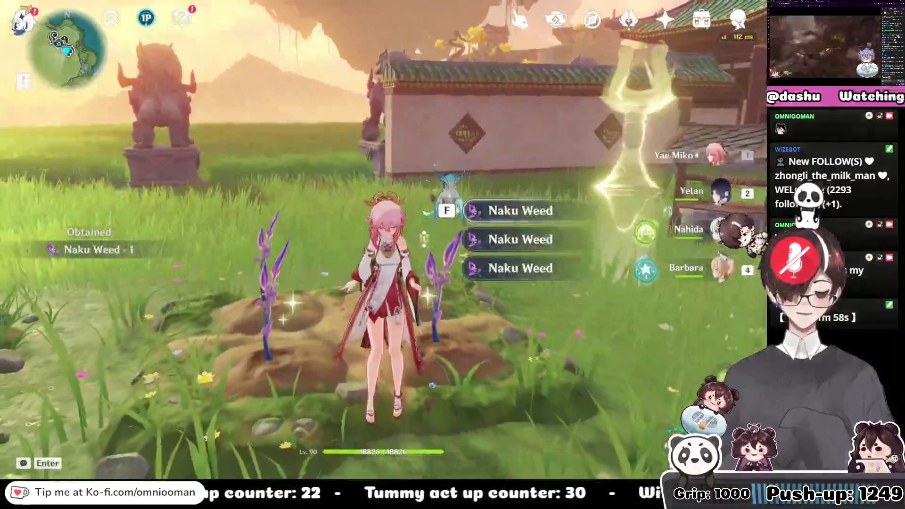
# Harvest the Naku Weed and plant four Naku Weed Seeds in the fallow fields.
pyautogui.press('f')
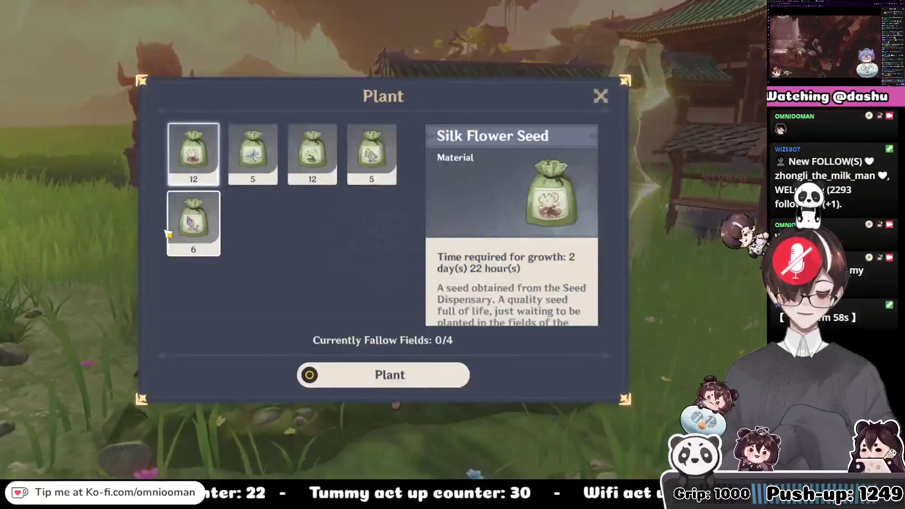
pyautogui.click(188, 236)
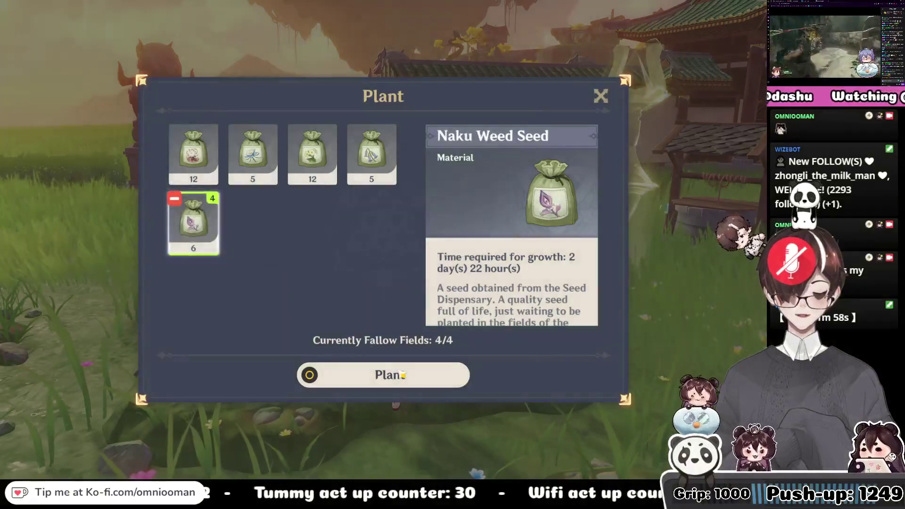
pyautogui.click(408, 374)
pyautogui.press('w')
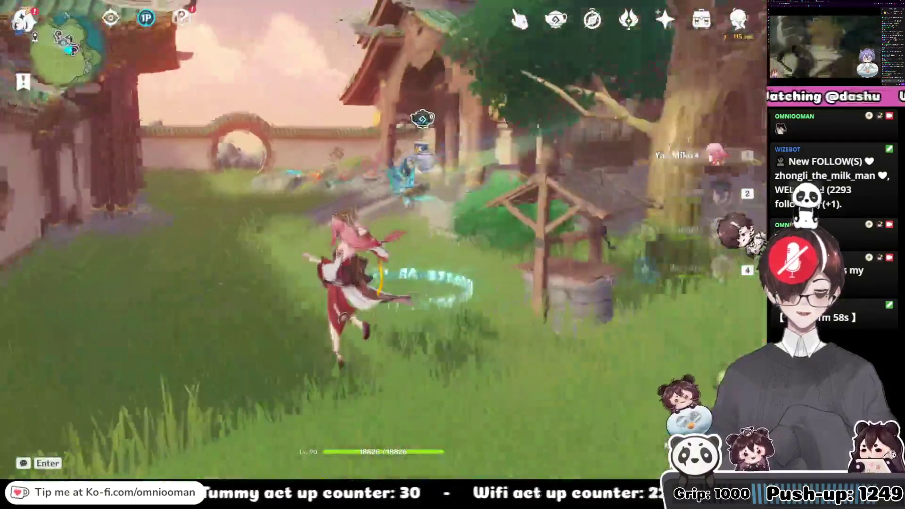
pyautogui.press('m')
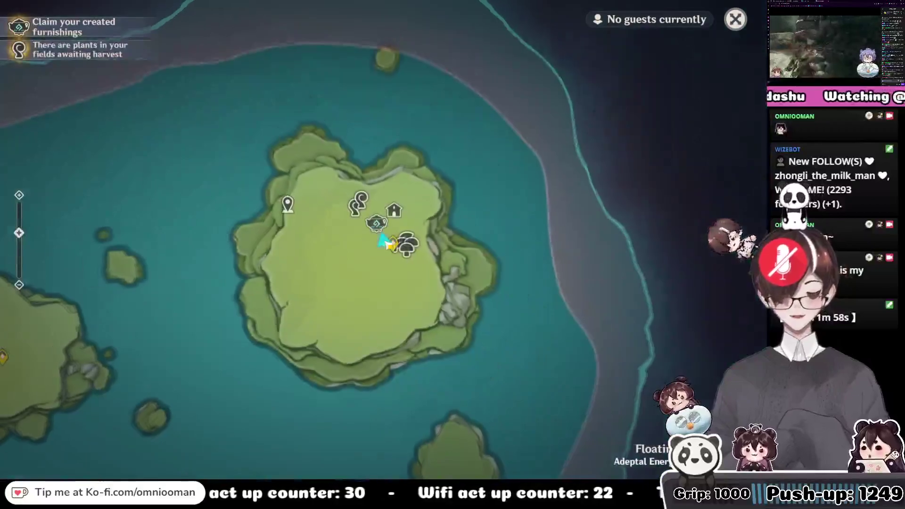
pyautogui.click(678, 454)
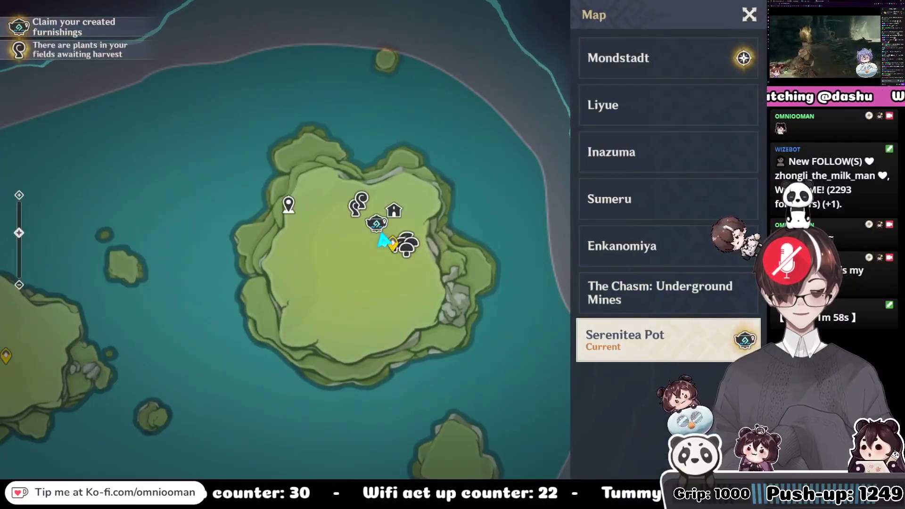
pyautogui.press('Escape')
pyautogui.press('Escape')
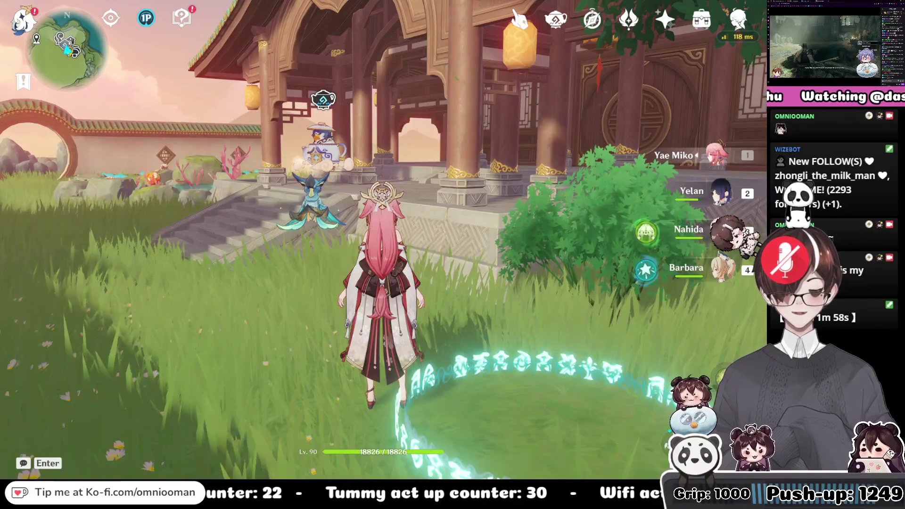
# Switch to Clip Studio Paint and open the Doodle multi-page work.
pyautogui.hotkey('alt', 'Tab')
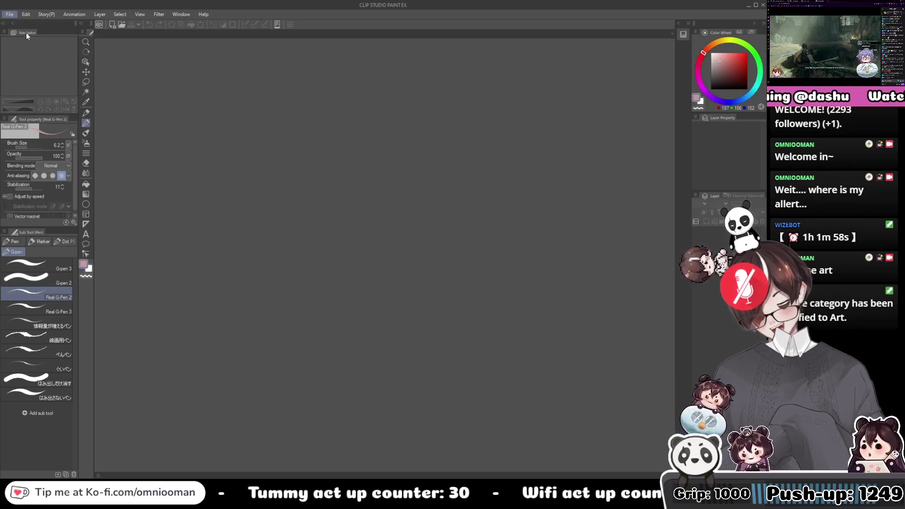
pyautogui.click(76, 43)
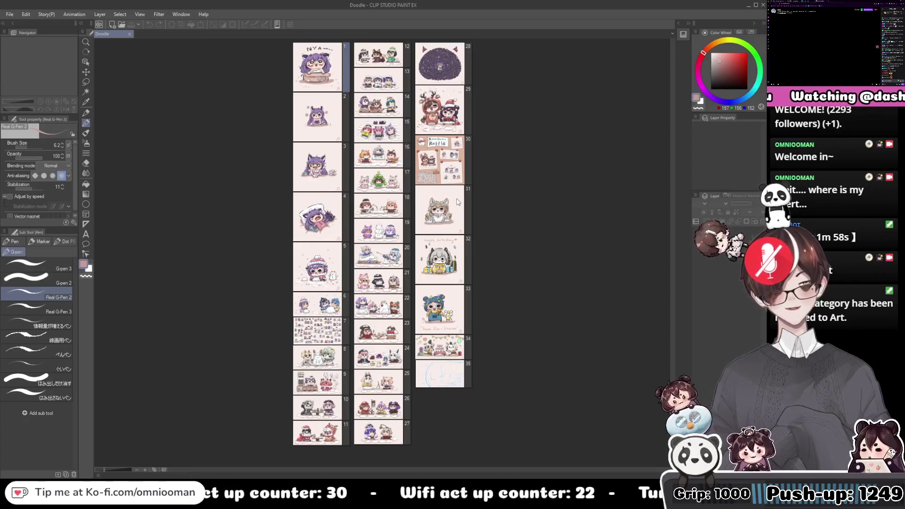
# Open the Xmas Doodle Raffle page to review it, close it and delete that page from the work.
pyautogui.click(447, 106)
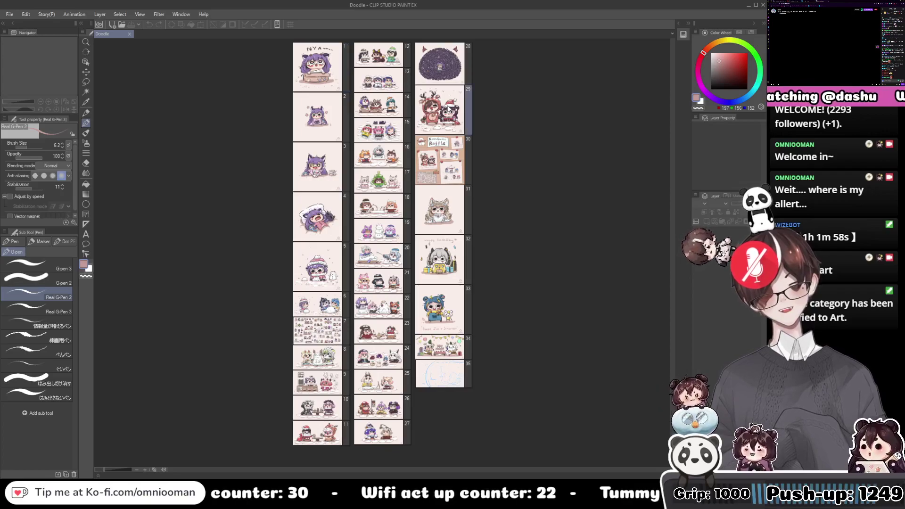
pyautogui.click(448, 140)
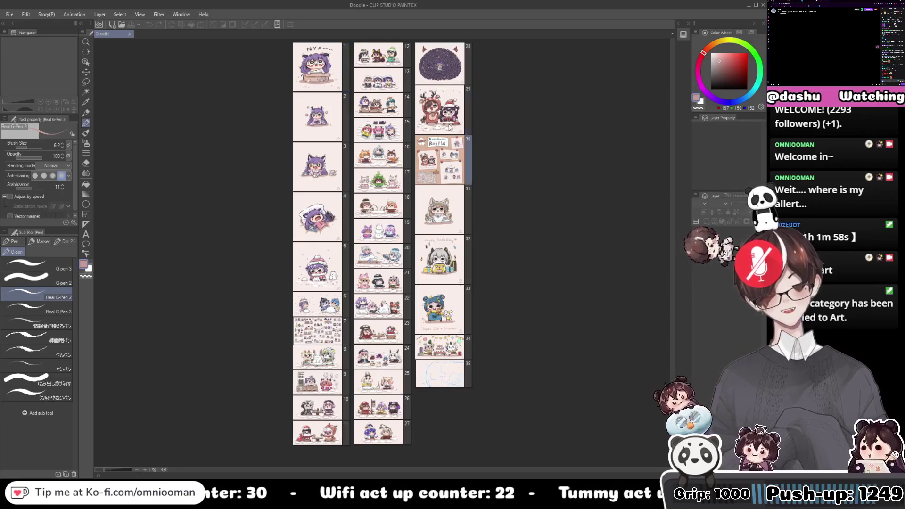
pyautogui.doubleClick(444, 165)
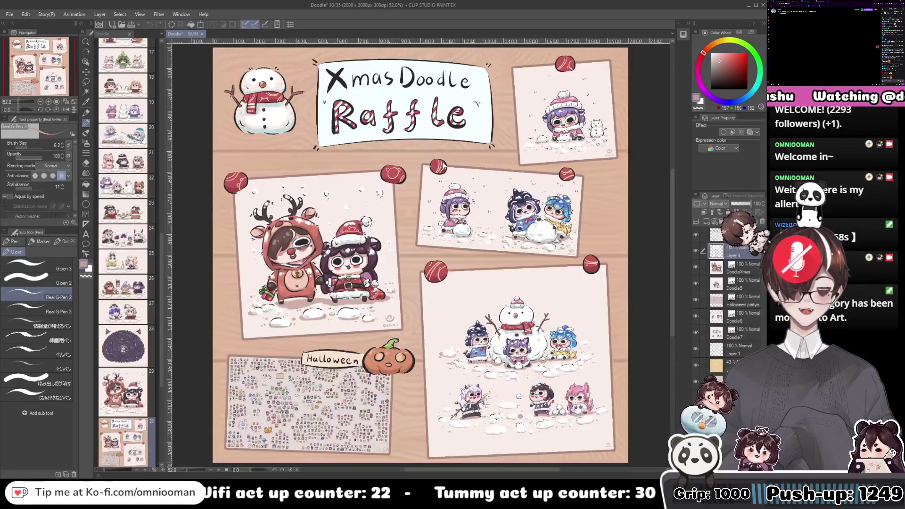
pyautogui.hotkey('ctrl', '-')
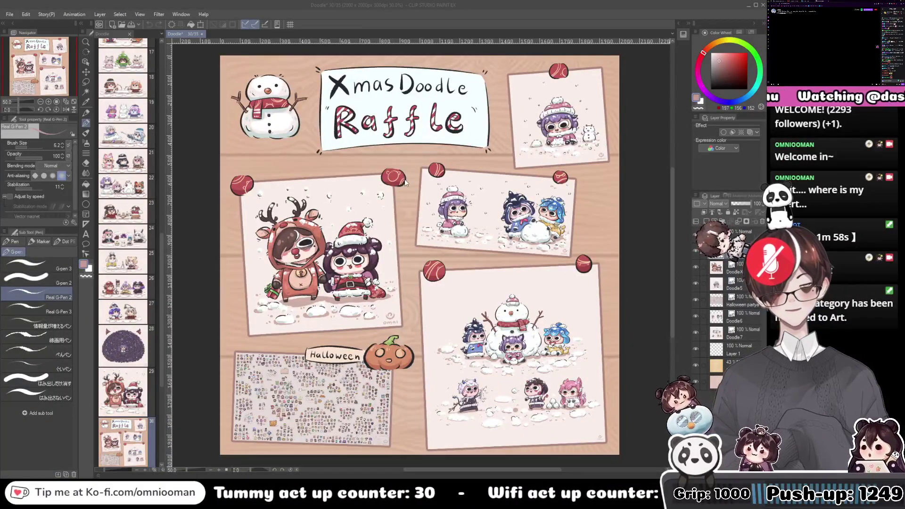
pyautogui.hotkey('ctrl', 'w')
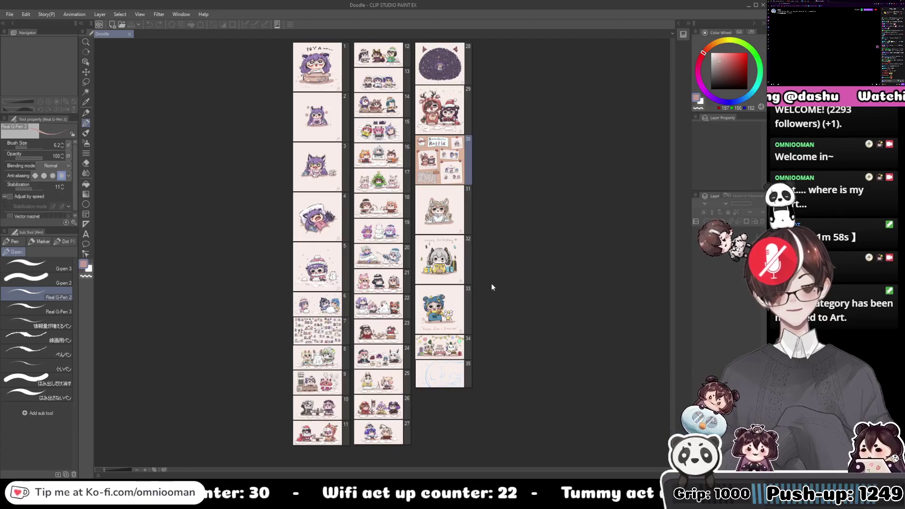
pyautogui.click(485, 214)
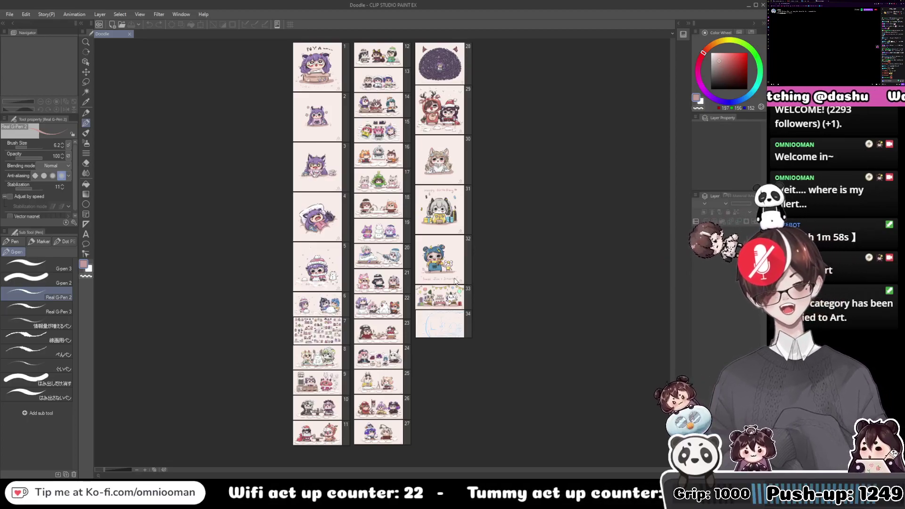
# Add a blank page after page 28, the dark round furry doodle.
pyautogui.click(442, 66)
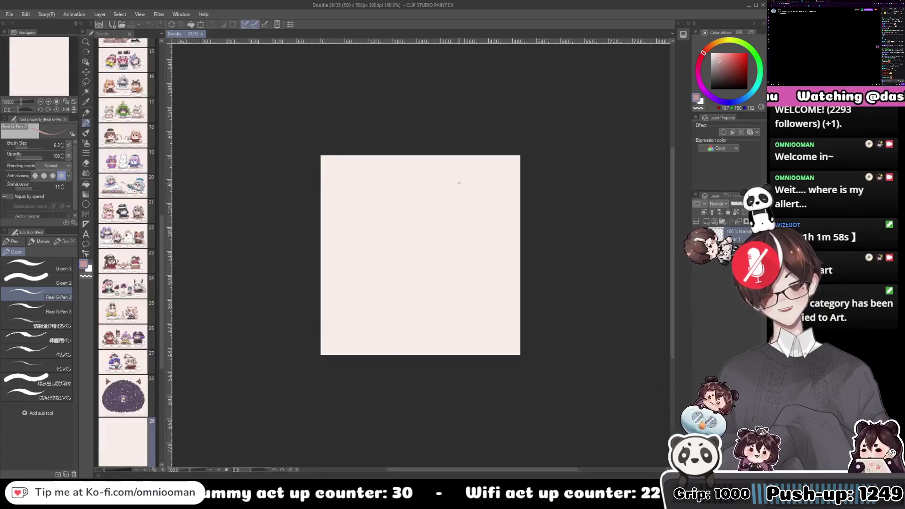
pyautogui.scroll(7, 455, 183)
pyautogui.moveTo(443, 201); pyautogui.dragTo(463, 143)
pyautogui.scroll(1, 463, 144)
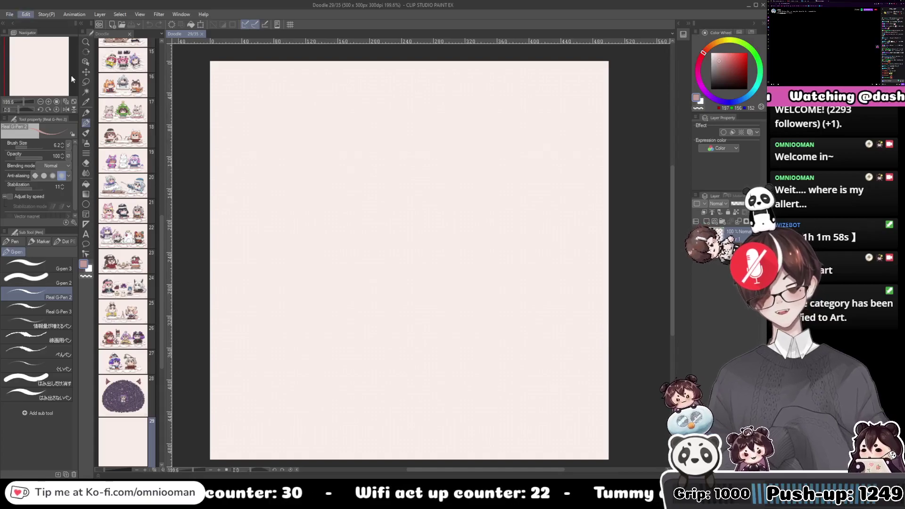
# Change the new page's canvas size to 4800 x 2700 px.
pyautogui.hotkey('ctrl', 't')
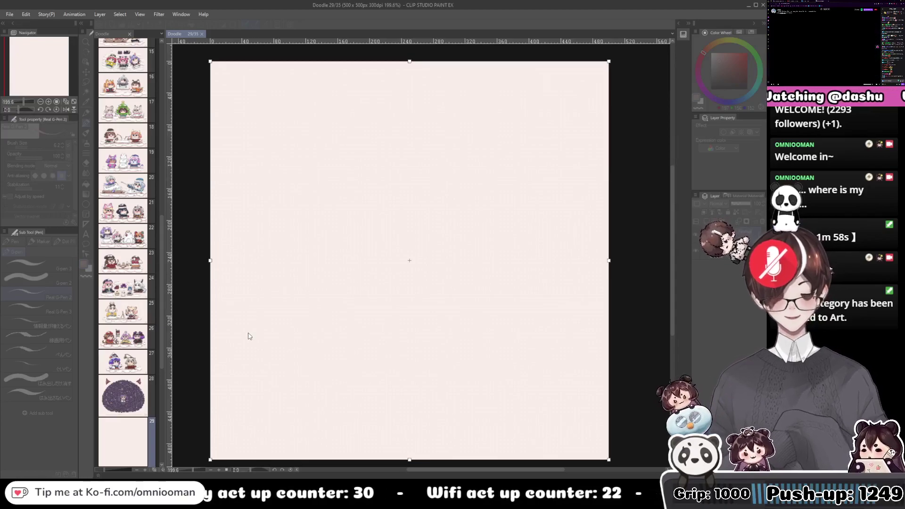
pyautogui.write('4800')
pyautogui.moveTo(234, 364); pyautogui.dragTo(219, 362)
pyautogui.write('2')
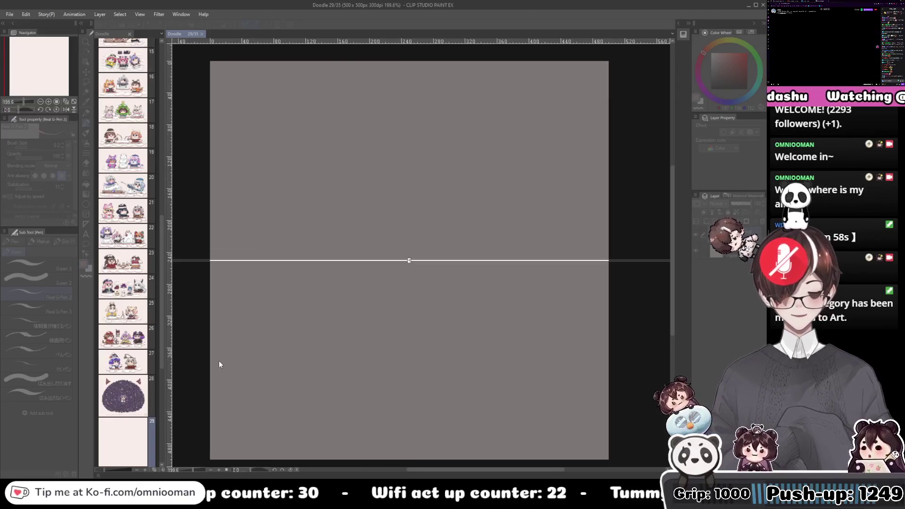
pyautogui.scroll(-5, 335, 248)
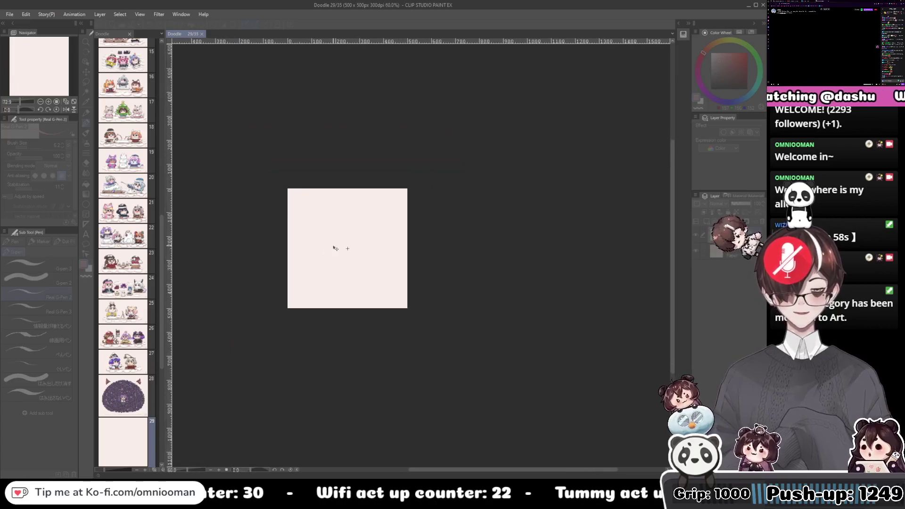
pyautogui.scroll(-6, 336, 248)
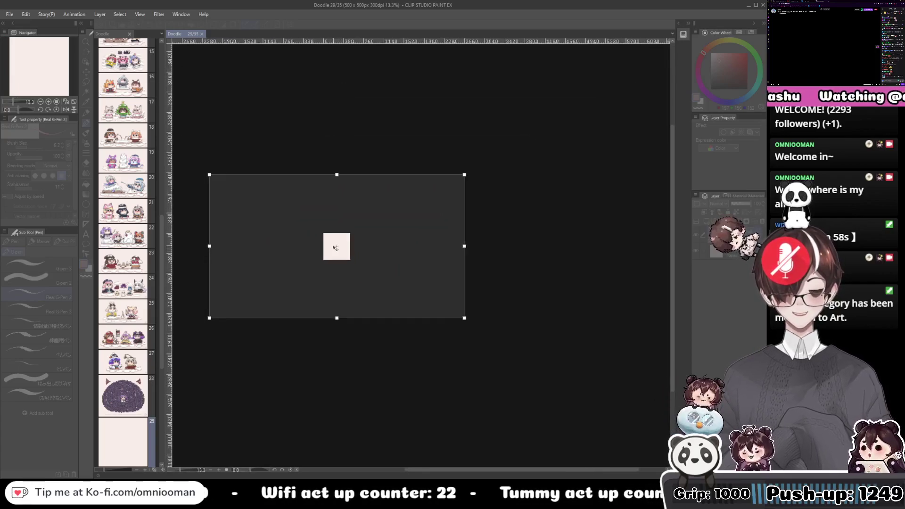
pyautogui.moveTo(333, 245); pyautogui.dragTo(371, 247)
pyautogui.press('Return')
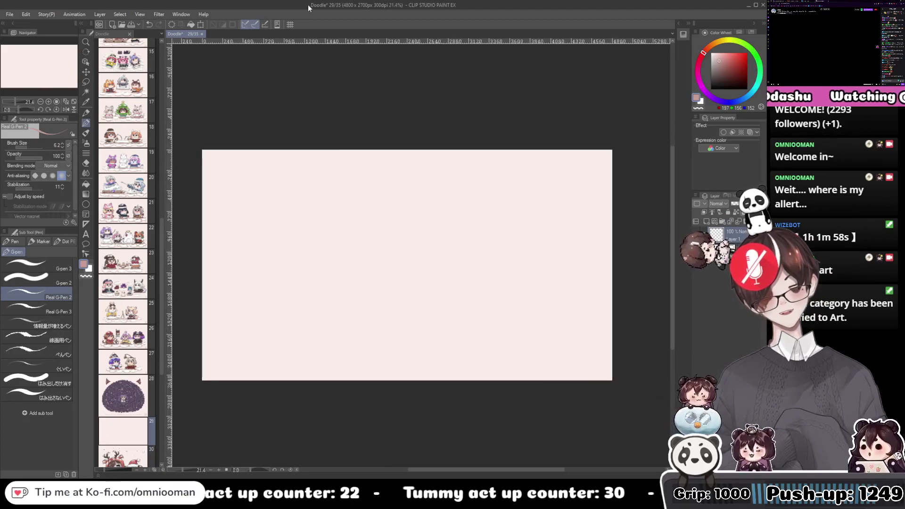
# Show the grid on the canvas and set the grid and ruler origin to the canvas centre.
pyautogui.click(290, 24)
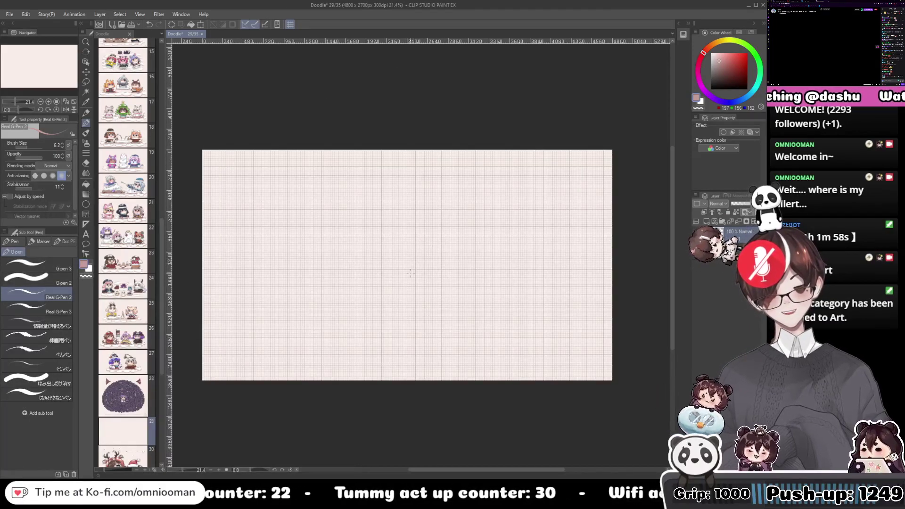
pyautogui.scroll(1, 410, 273)
pyautogui.scroll(-1, 410, 273)
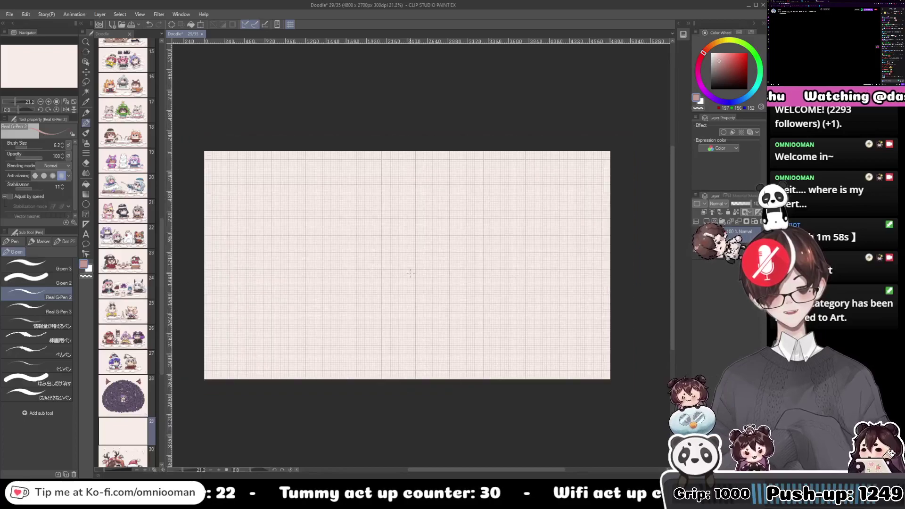
pyautogui.scroll(1, 411, 273)
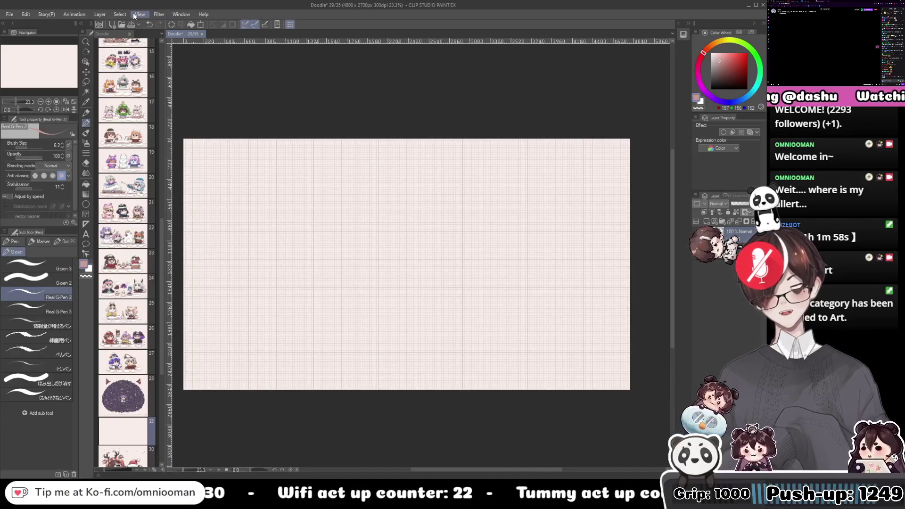
pyautogui.click(191, 202)
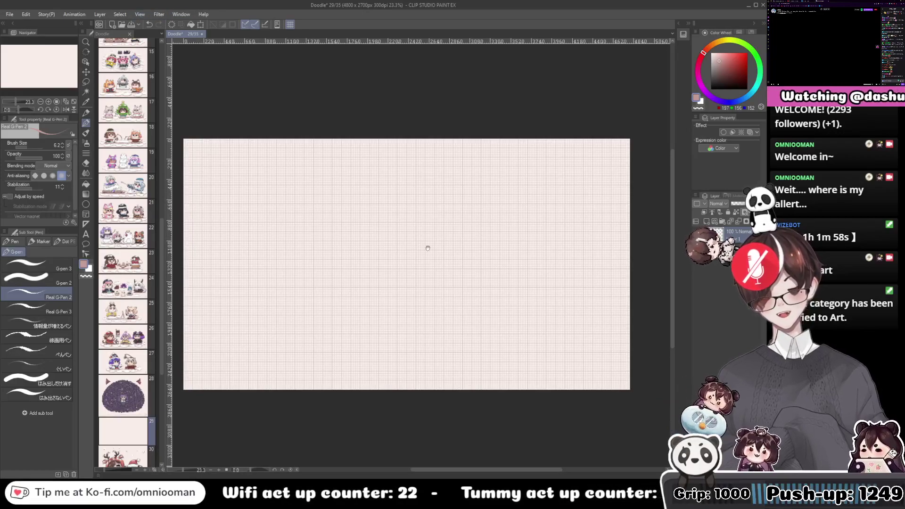
pyautogui.click(396, 211)
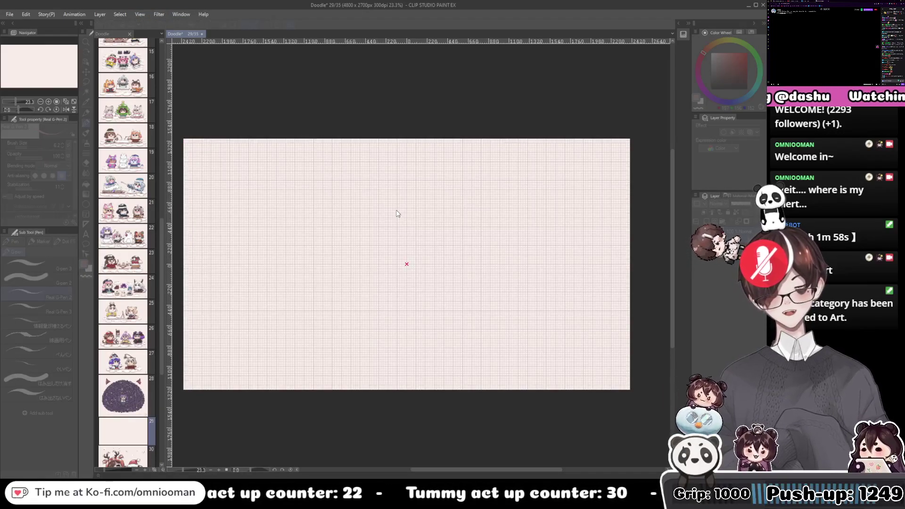
pyautogui.click(490, 200)
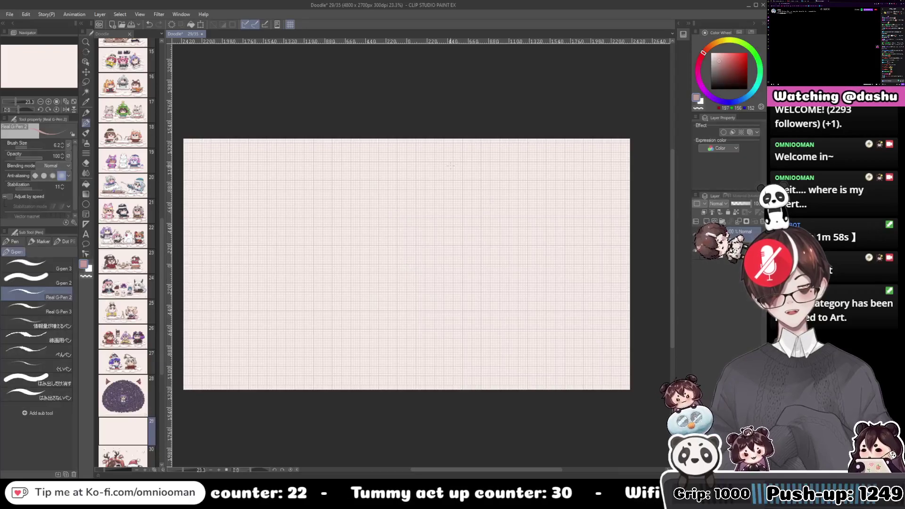
pyautogui.scroll(2, 419, 251)
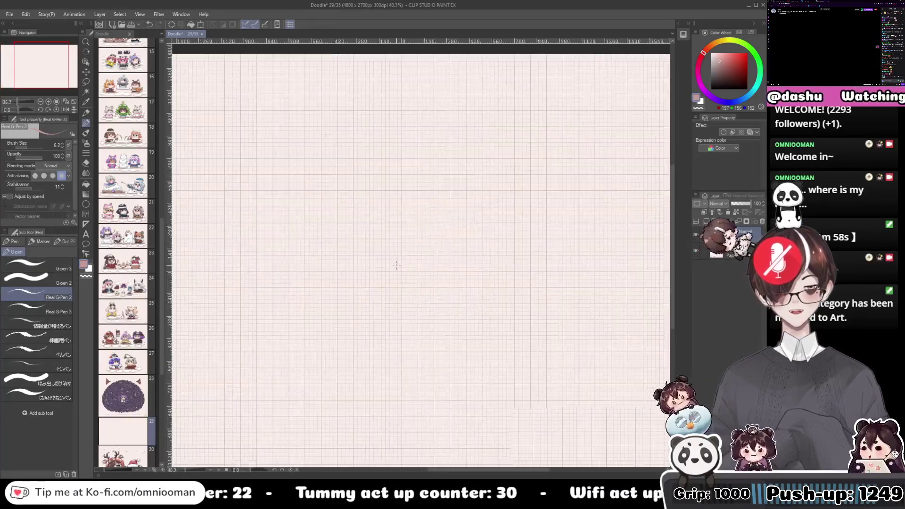
pyautogui.scroll(1, 395, 264)
pyautogui.scroll(-4, 393, 263)
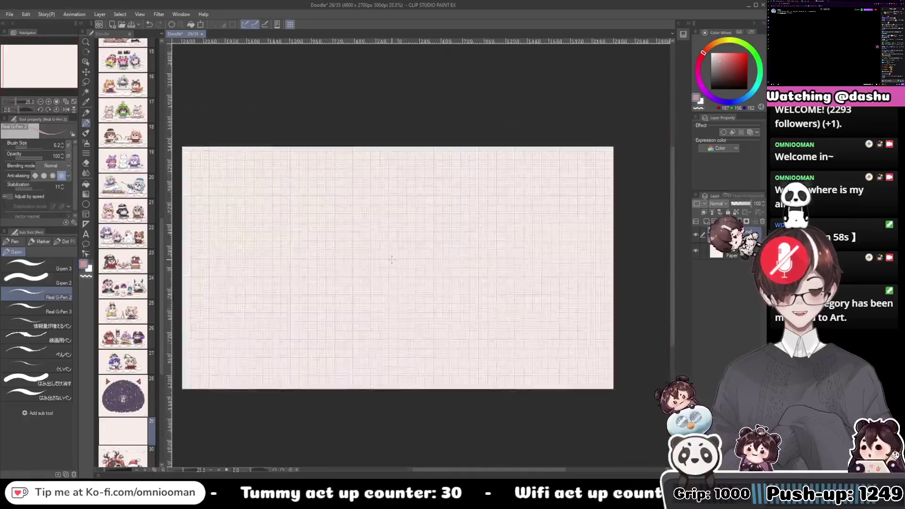
pyautogui.scroll(6, 396, 261)
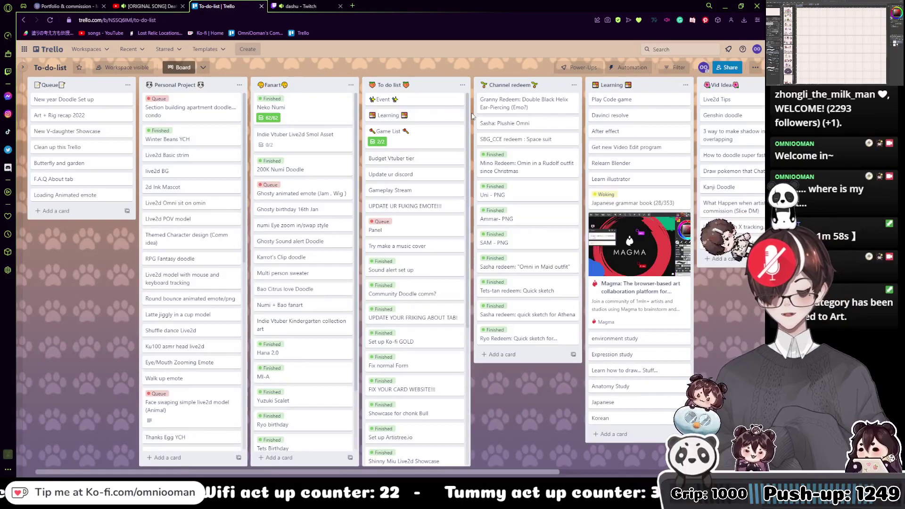
# Open the Event card in the To do list and add a checklist titled "Doodle Party" to it.
pyautogui.click(456, 100)
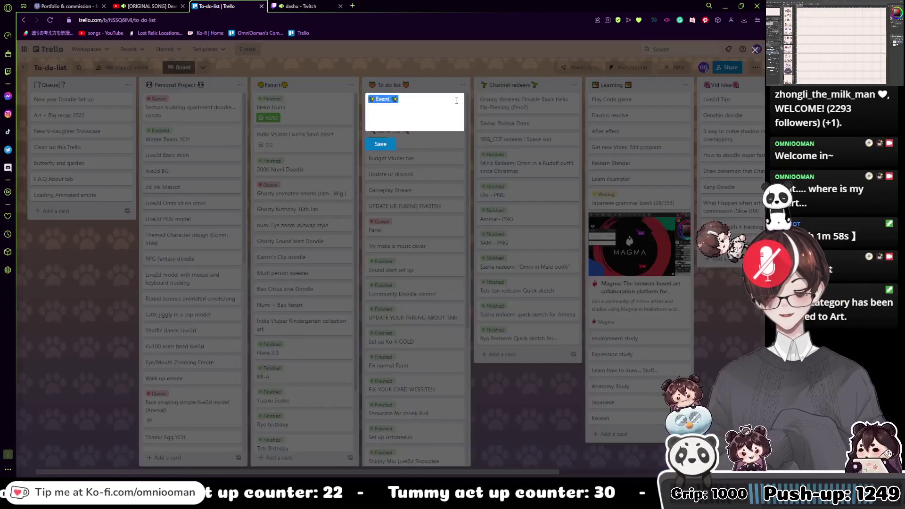
pyautogui.click(491, 102)
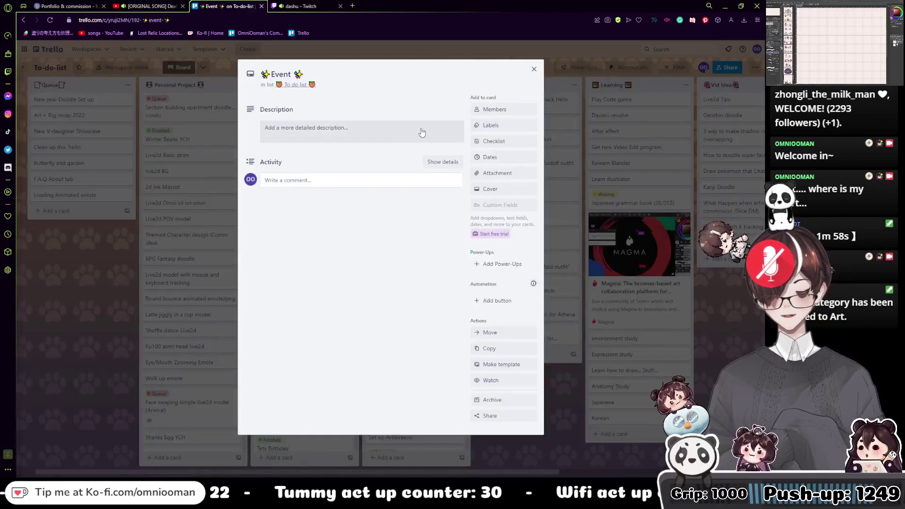
pyautogui.click(489, 141)
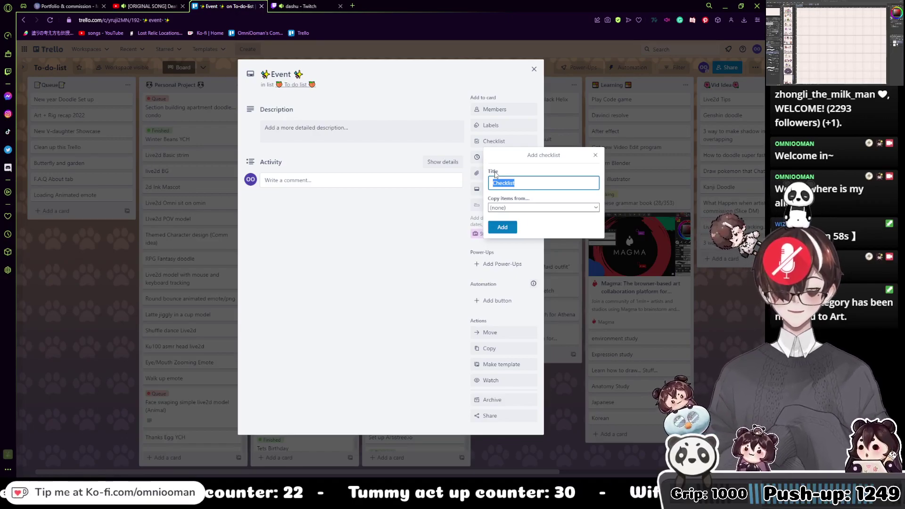
pyautogui.write('Doodle Party')
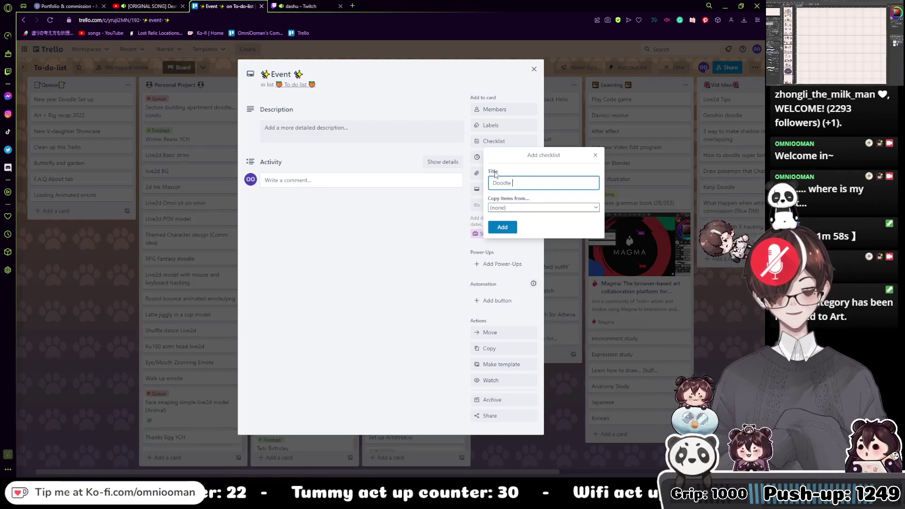
pyautogui.click(503, 228)
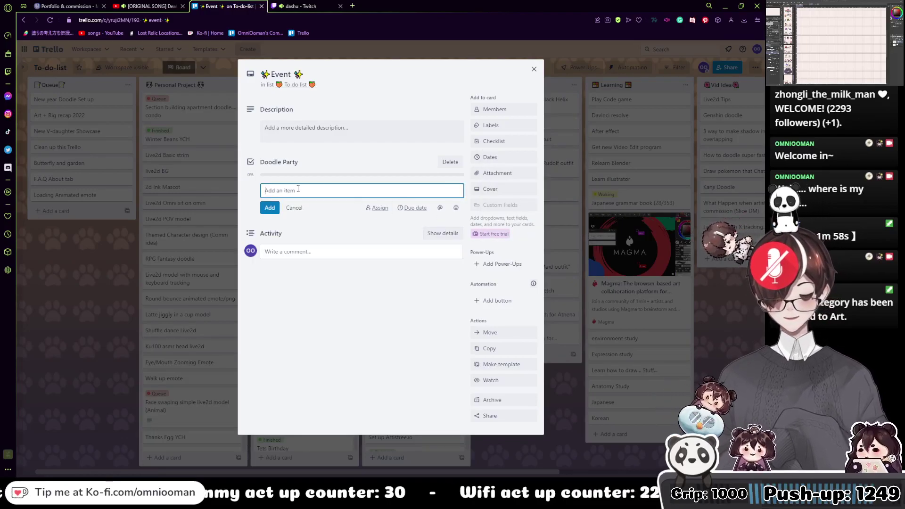
# Add the item "Halloween 2022" to the Doodle Party checklist and mark it complete.
pyautogui.write('Hallow')
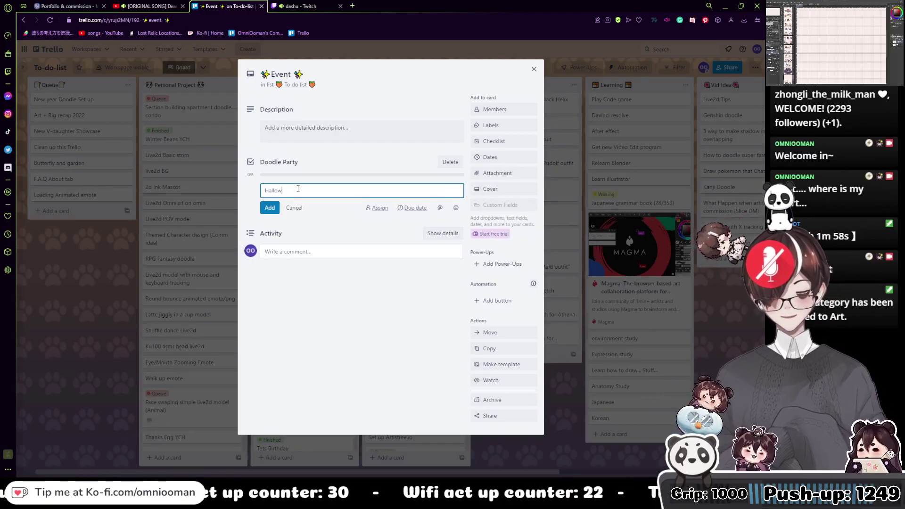
pyautogui.write('ee')
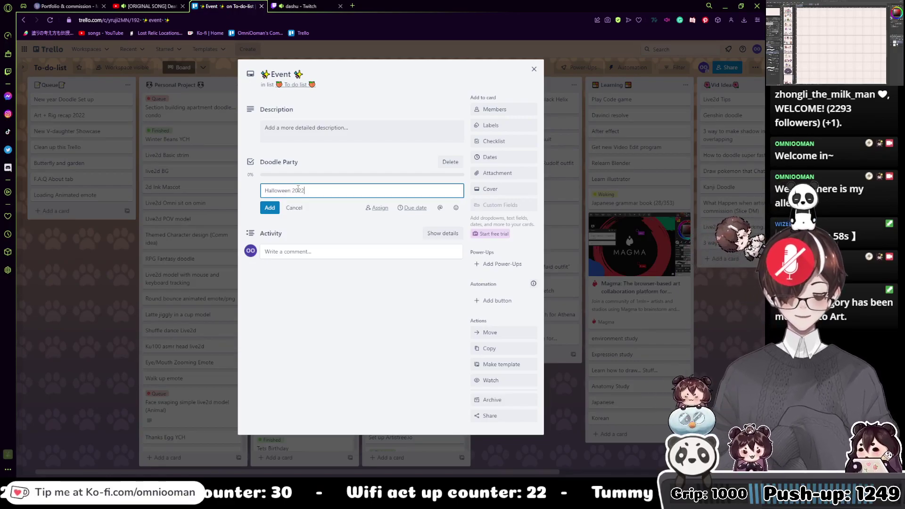
pyautogui.write('n 2022')
pyautogui.press('Return')
pyautogui.click(297, 187)
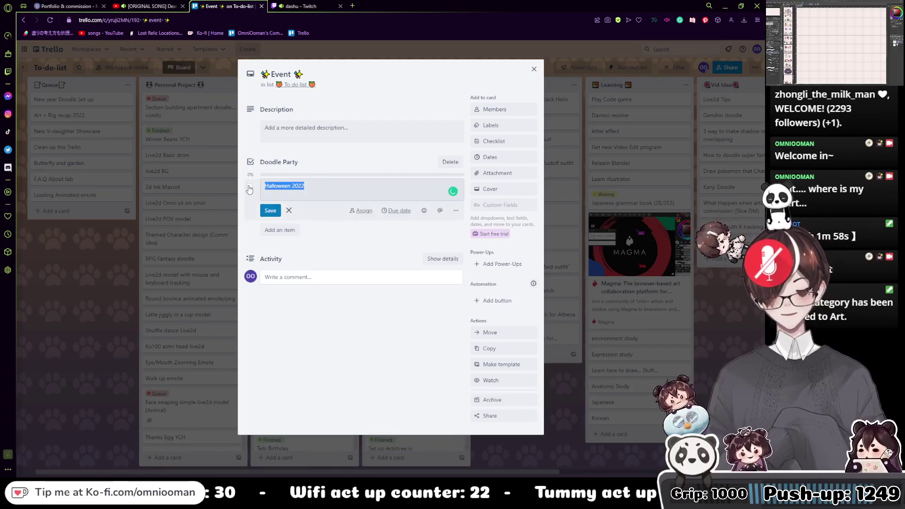
pyautogui.click(250, 188)
# Add the item "X-mas 2022" to the Doodle Party checklist and mark it complete.
pyautogui.click(285, 202)
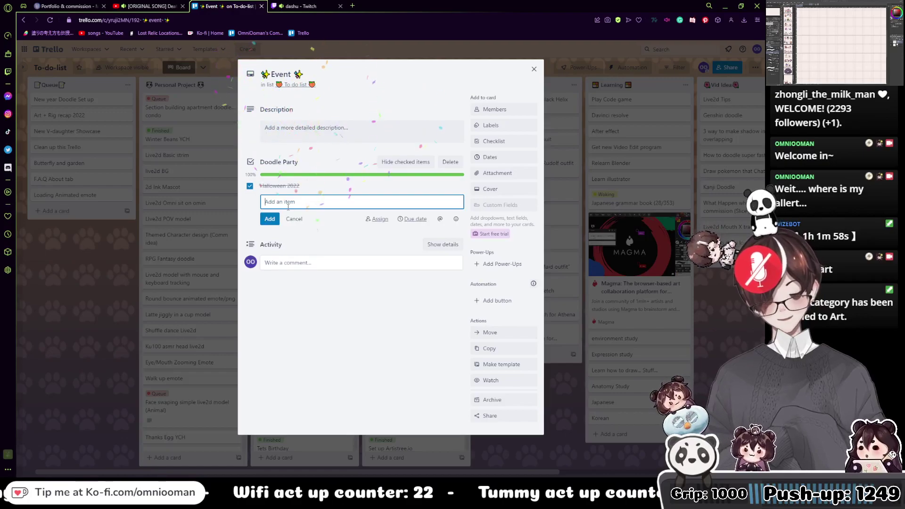
pyautogui.write('X-m')
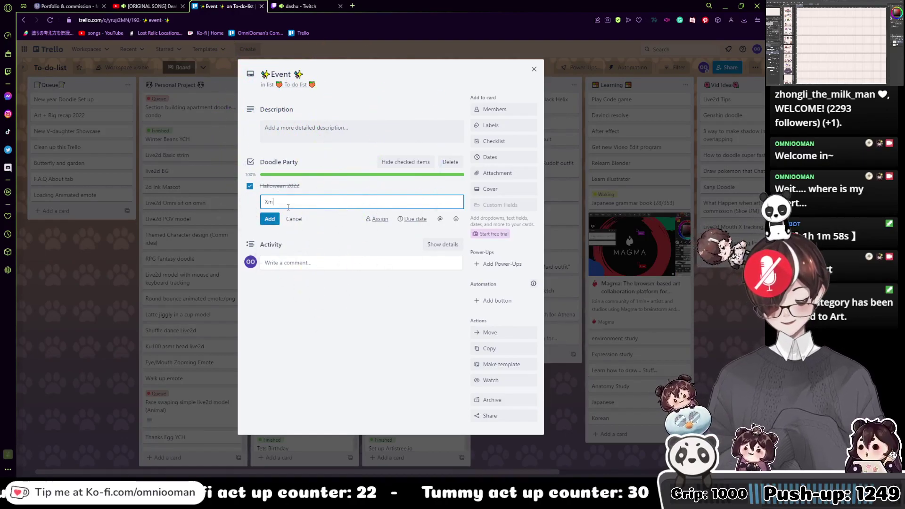
pyautogui.write('as 20')
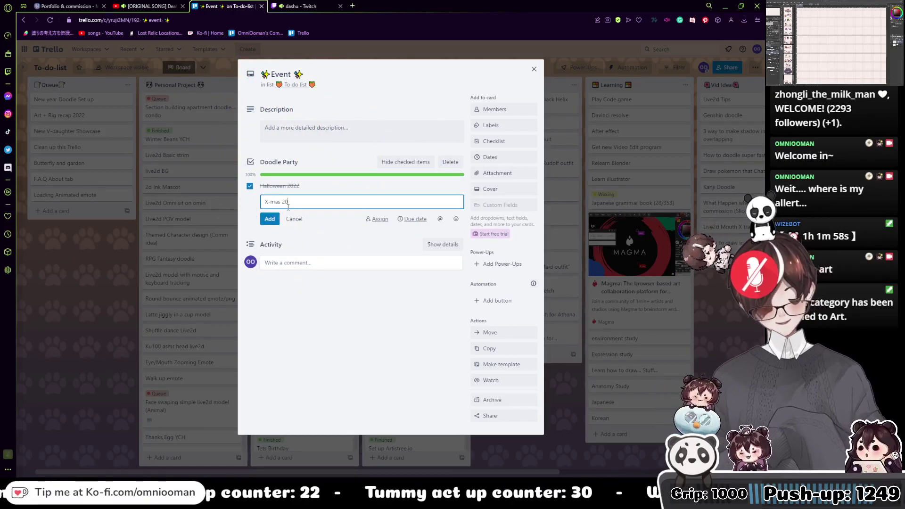
pyautogui.write('22')
pyautogui.press('Return')
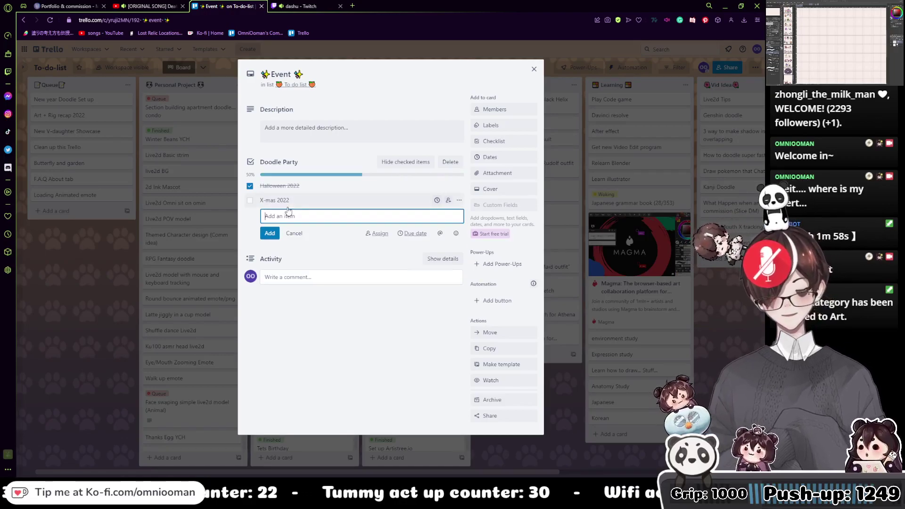
pyautogui.click(273, 186)
pyautogui.click(250, 228)
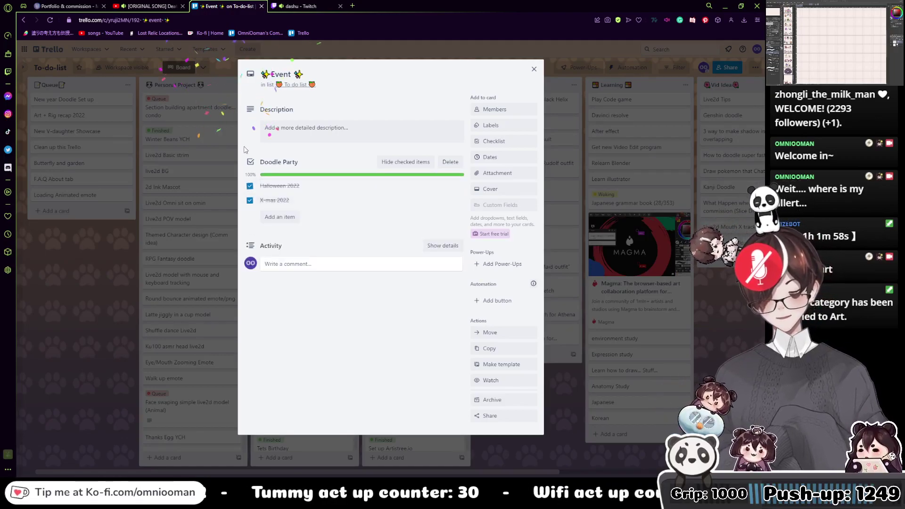
# Add the unchecked item "New year 2023" to the Doodle Party checklist and close the Event card.
pyautogui.click(291, 217)
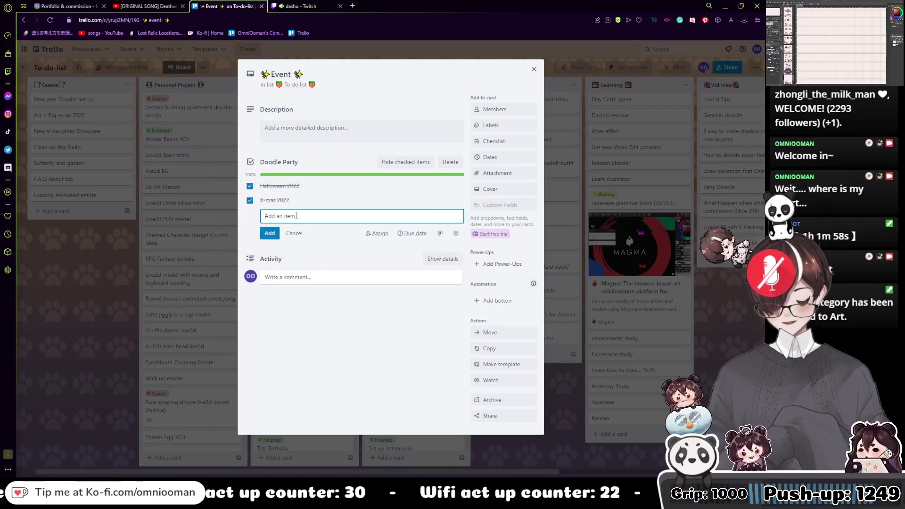
pyautogui.write('New year ')
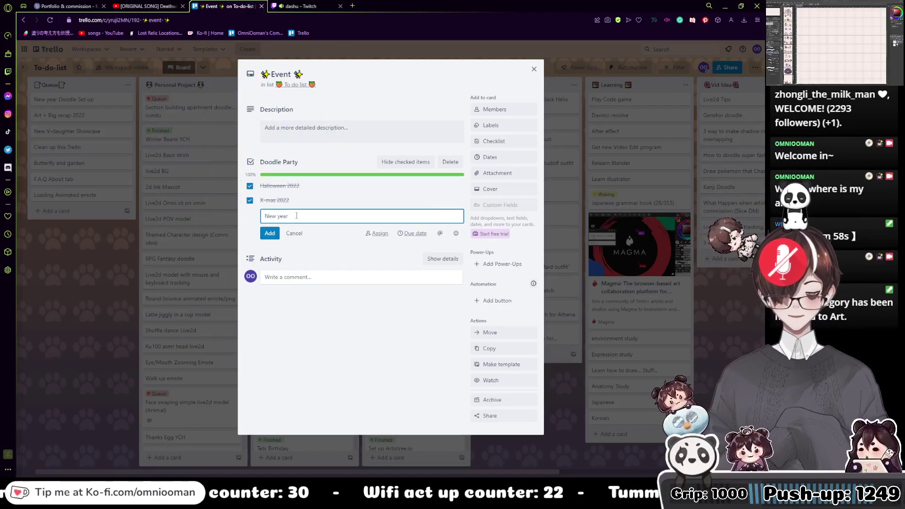
pyautogui.write('2023')
pyautogui.press('Return')
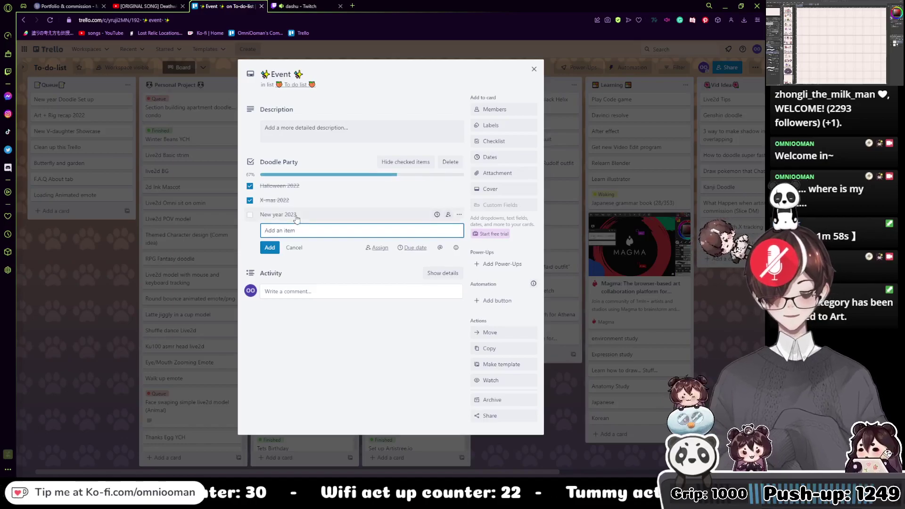
pyautogui.click(535, 68)
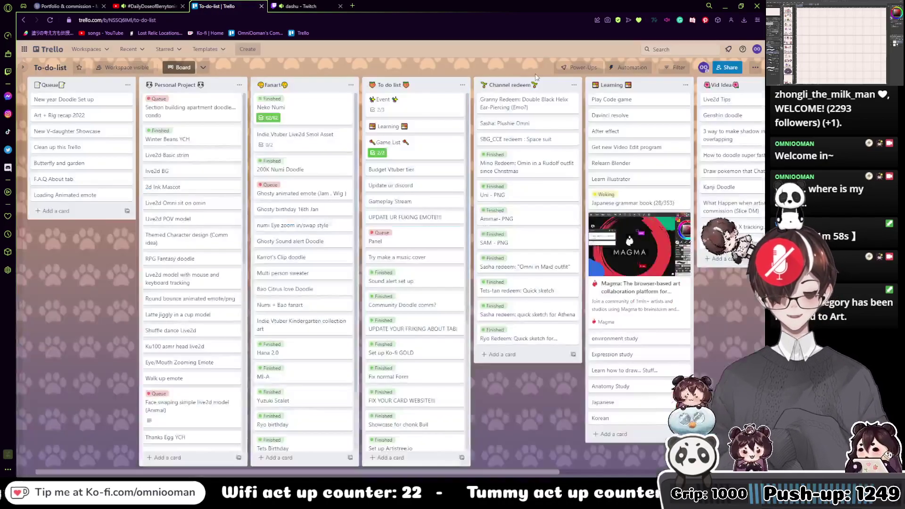
pyautogui.click(458, 127)
pyautogui.click(492, 142)
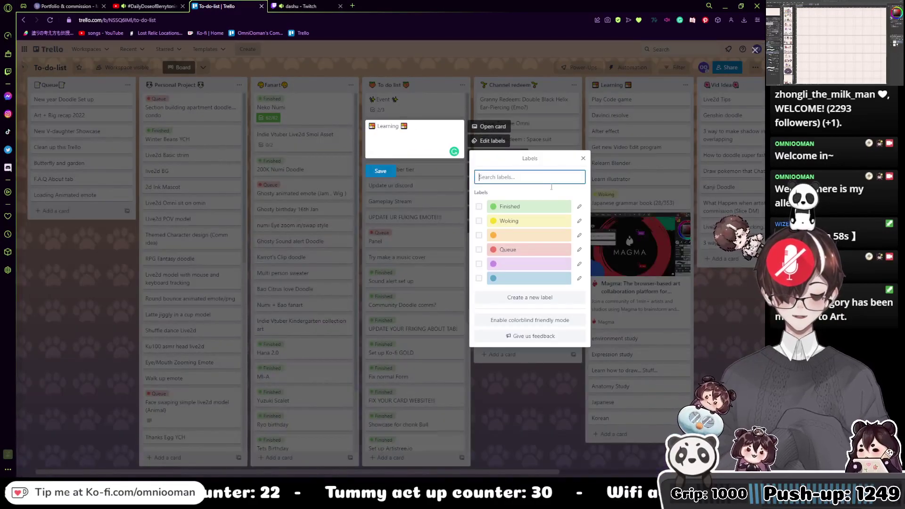
pyautogui.click(432, 153)
pyautogui.press('Escape')
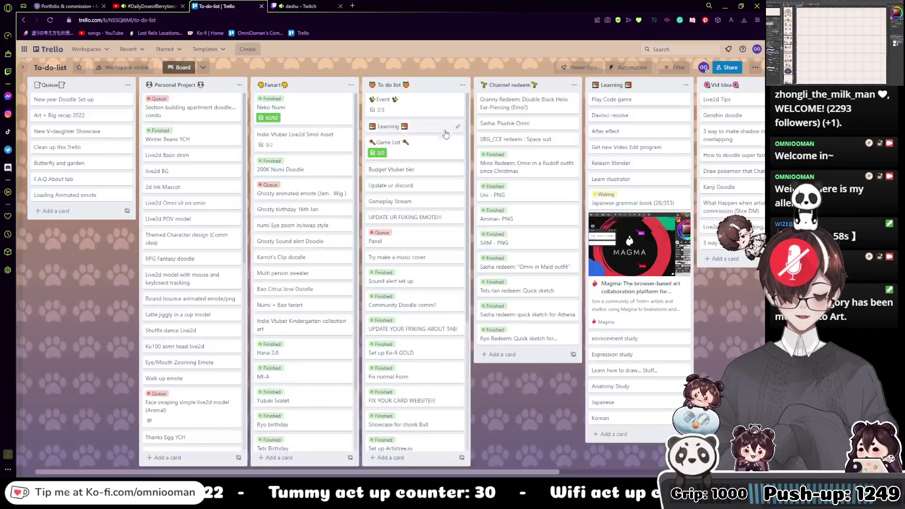
# Open the Learning card in the To do list and add a checklist titled "Languages" to it.
pyautogui.click(457, 127)
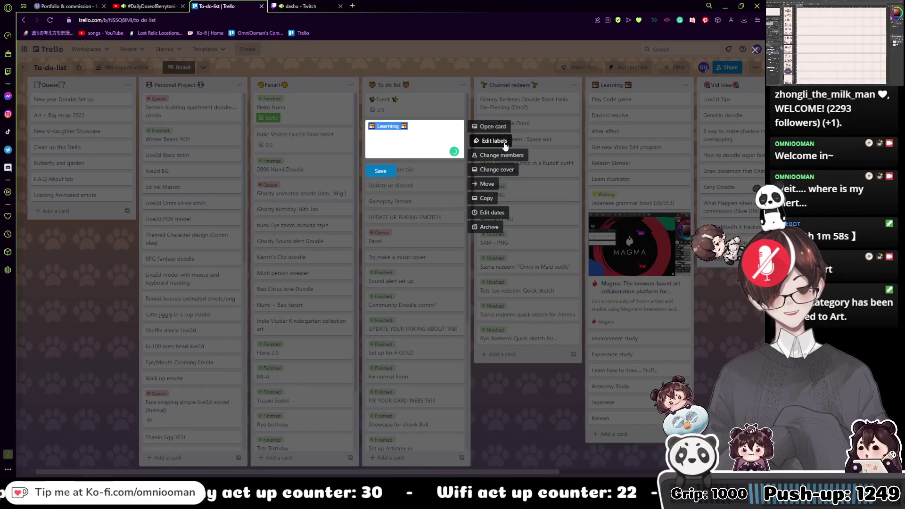
pyautogui.click(498, 127)
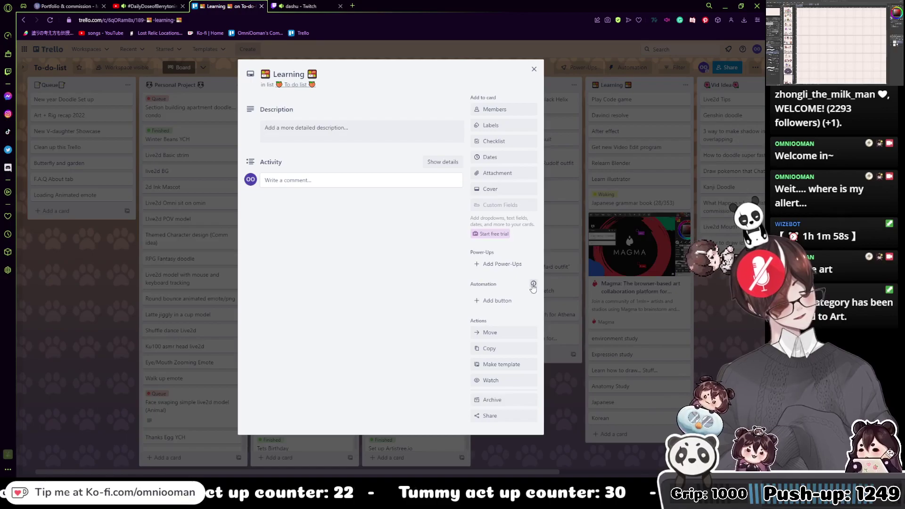
pyautogui.click(533, 284)
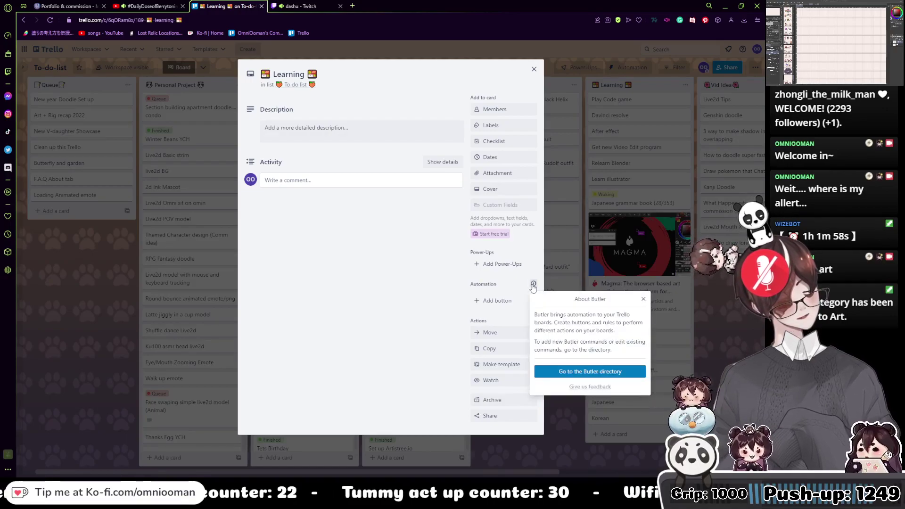
pyautogui.click(644, 300)
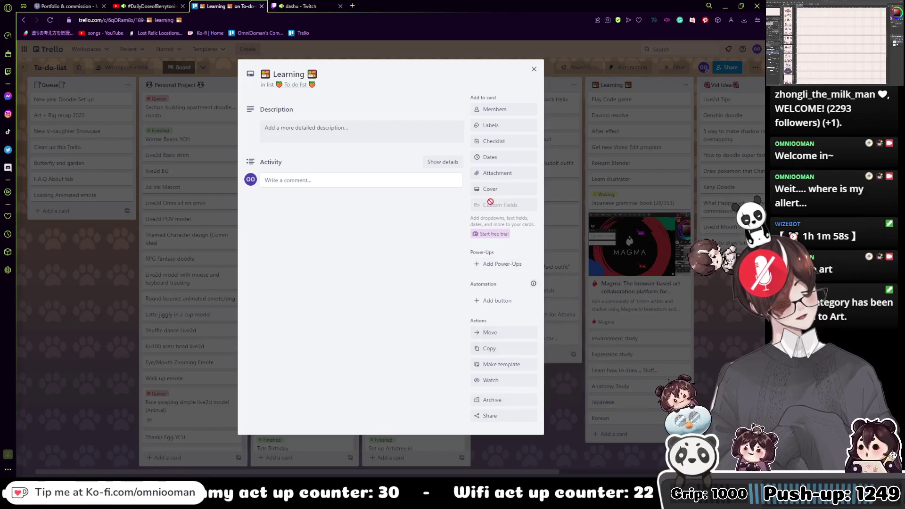
pyautogui.click(503, 147)
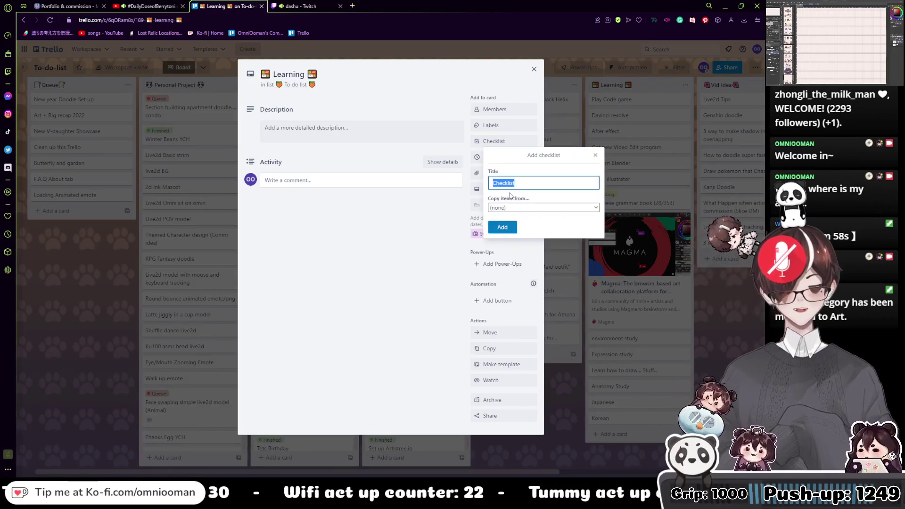
pyautogui.write('Langua')
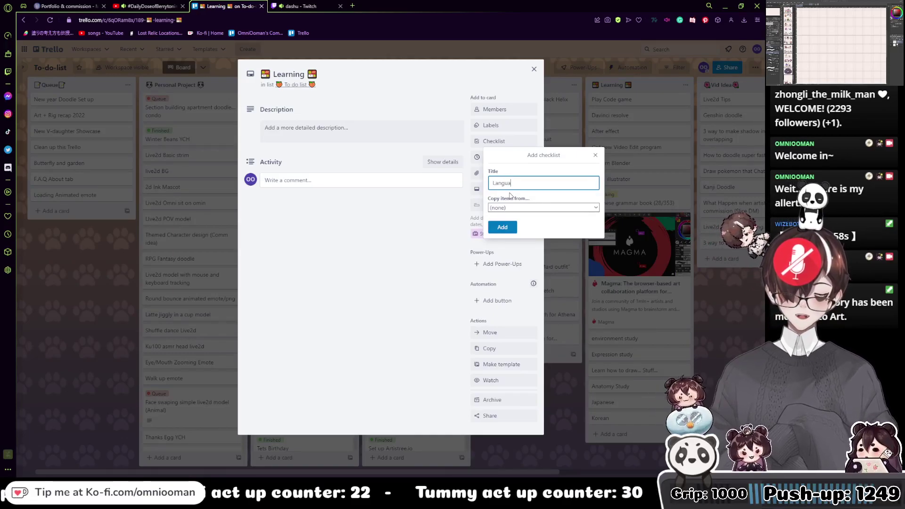
pyautogui.write('ge')
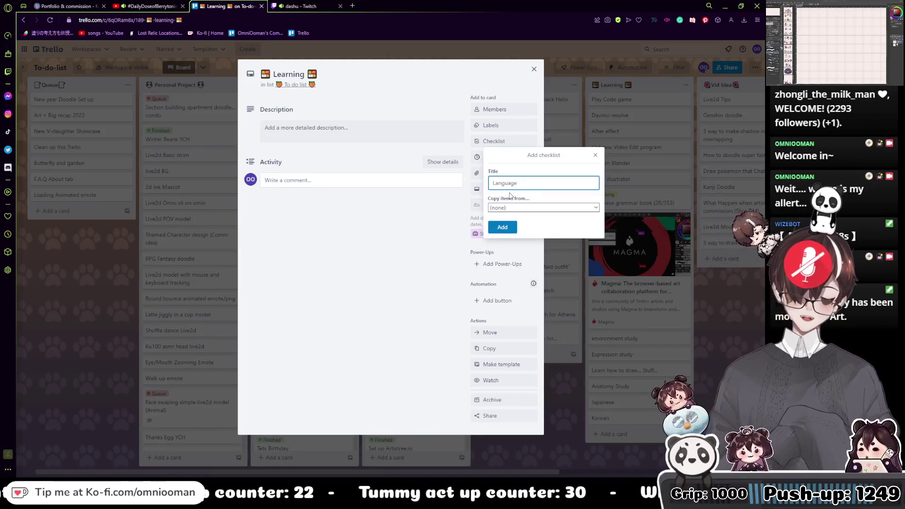
pyautogui.write('s')
pyautogui.click(503, 227)
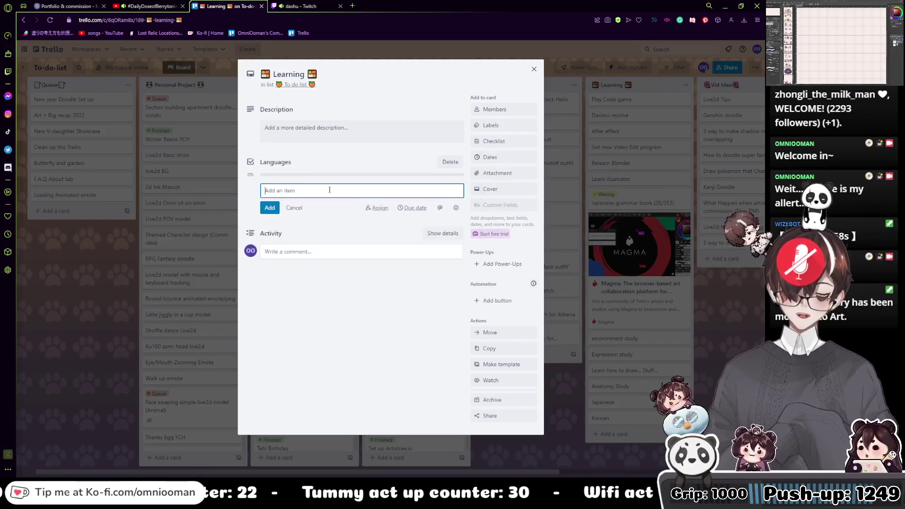
# Add the items "Japanese", "Korean" and "English" to the Languages checklist of the Learning card.
pyautogui.write('Japa')
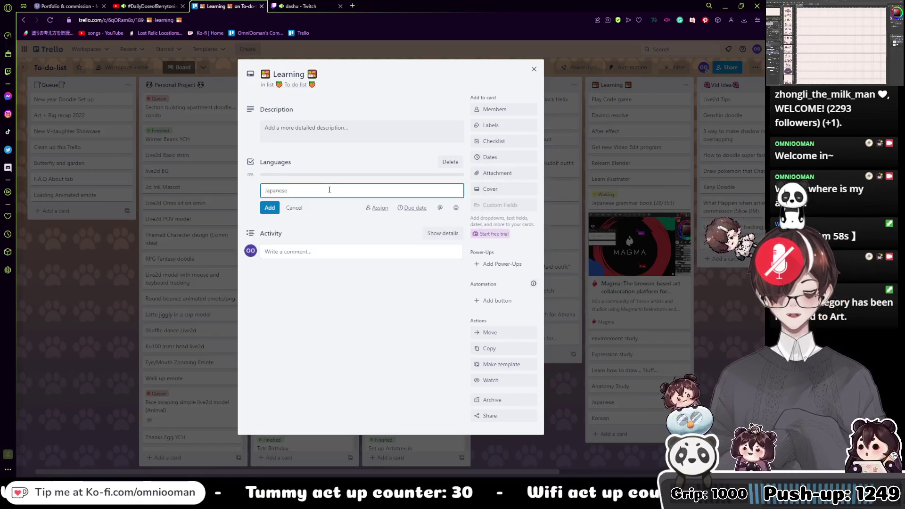
pyautogui.write('nese')
pyautogui.click(271, 208)
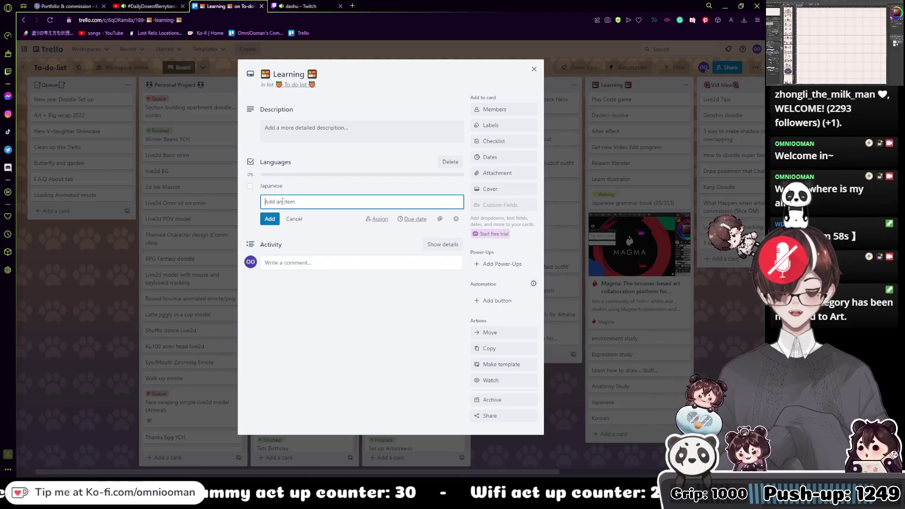
pyautogui.write('K')
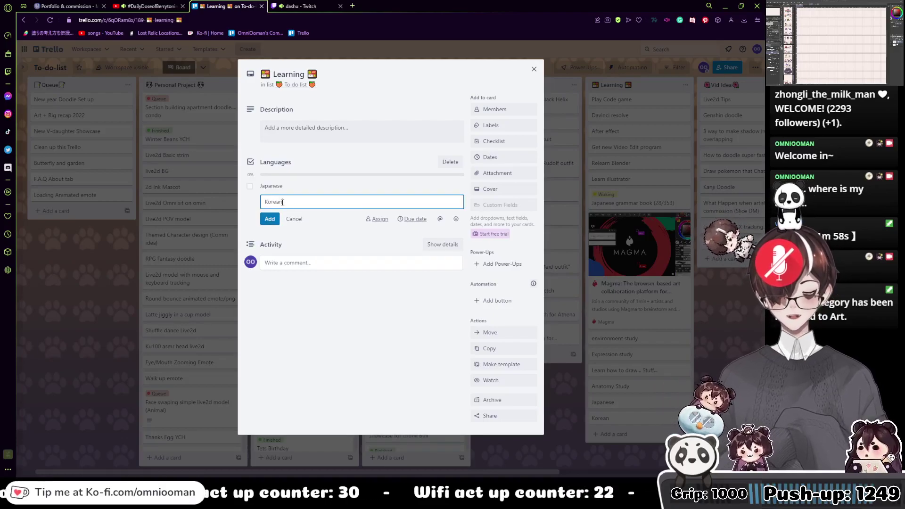
pyautogui.write('orean')
pyautogui.click(267, 220)
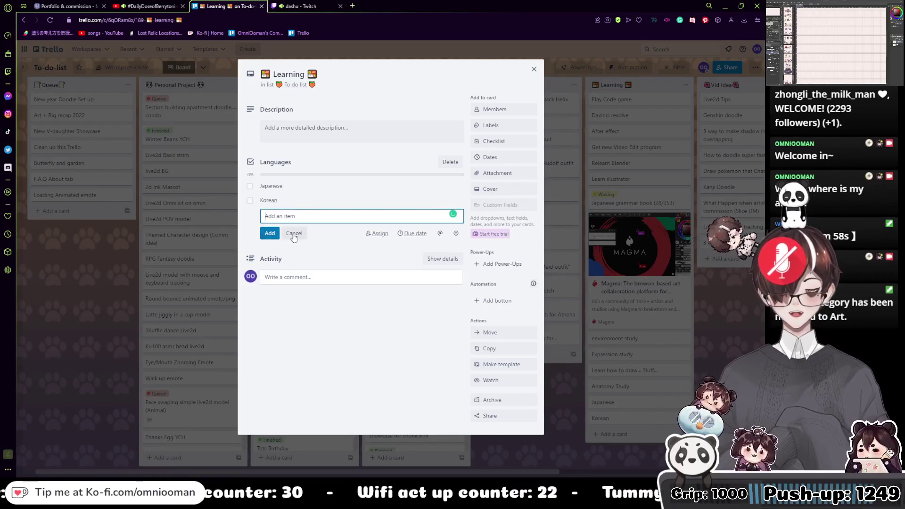
pyautogui.write('Fn')
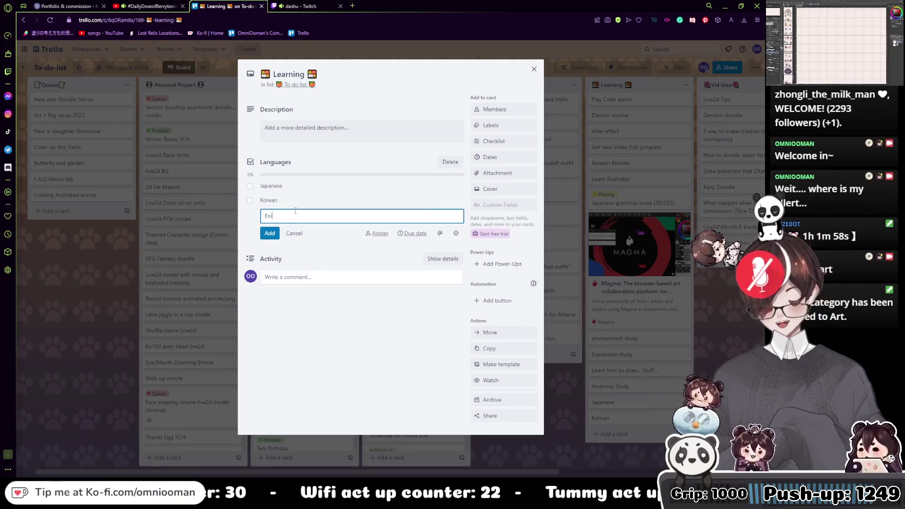
pyautogui.write('glish')
pyautogui.press('Return')
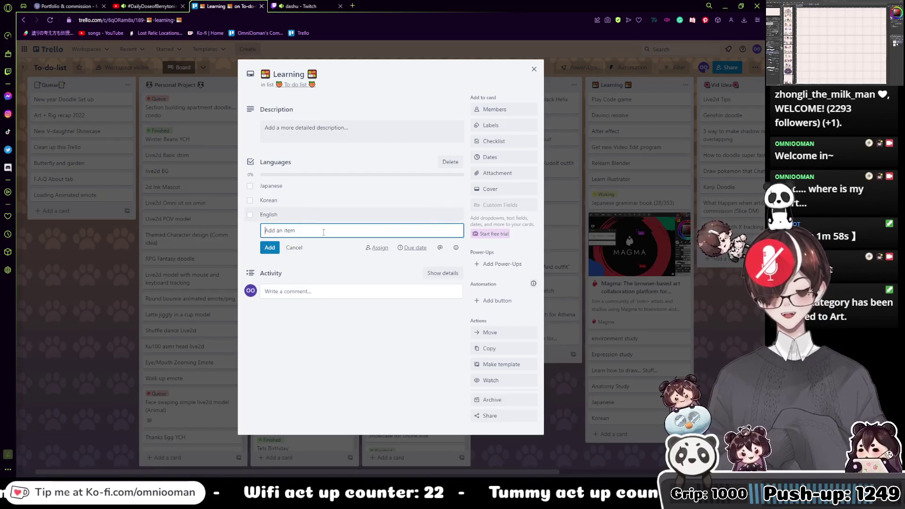
pyautogui.click(457, 216)
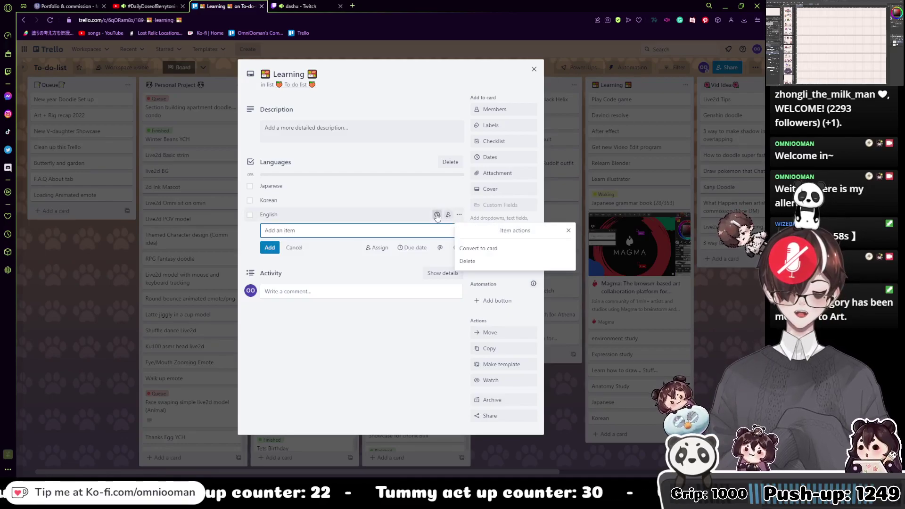
pyautogui.click(426, 226)
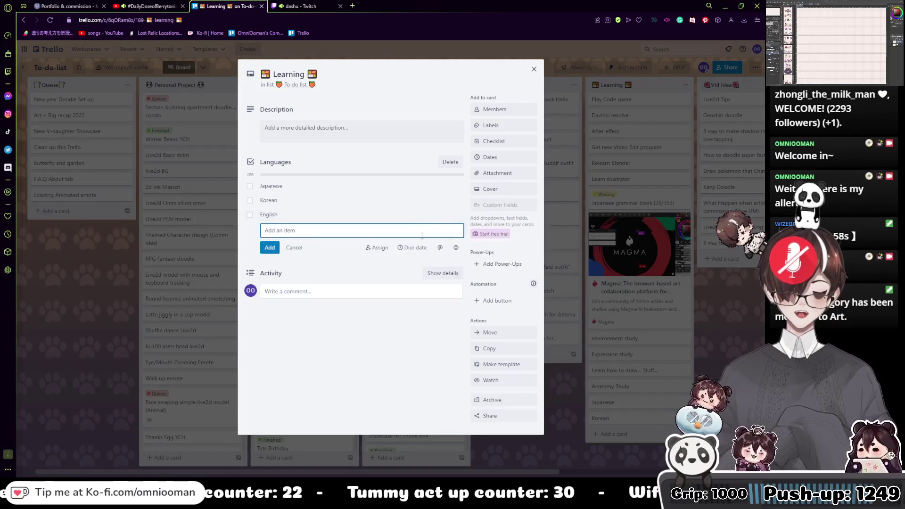
# Mark "English" complete in the Languages checklist and move it to the first position.
pyautogui.click(456, 249)
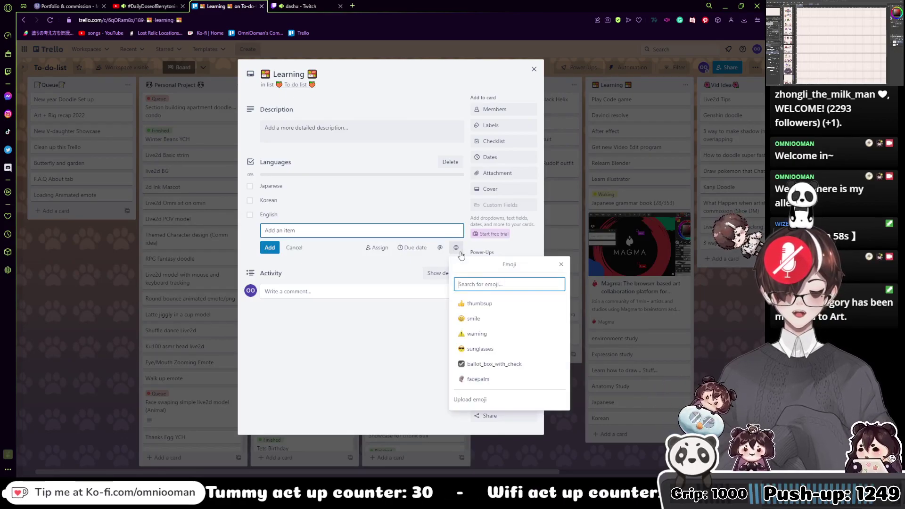
pyautogui.click(316, 225)
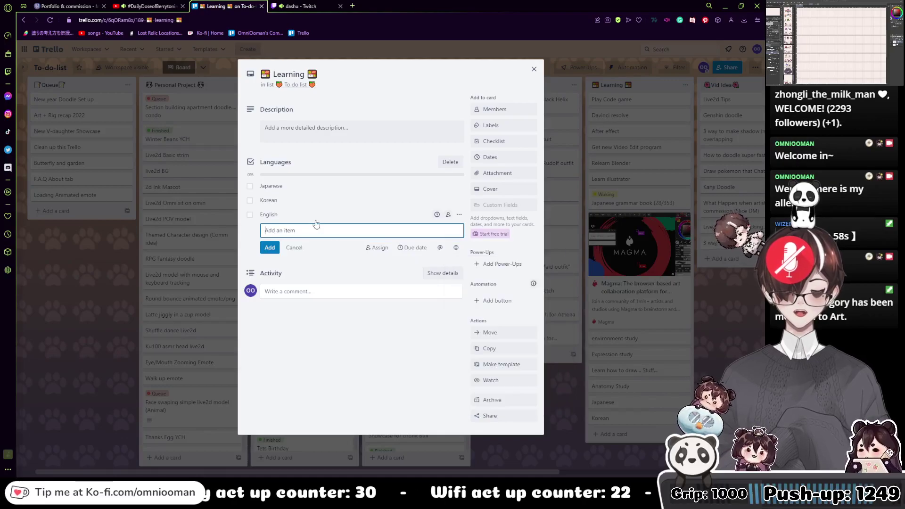
pyautogui.click(249, 214)
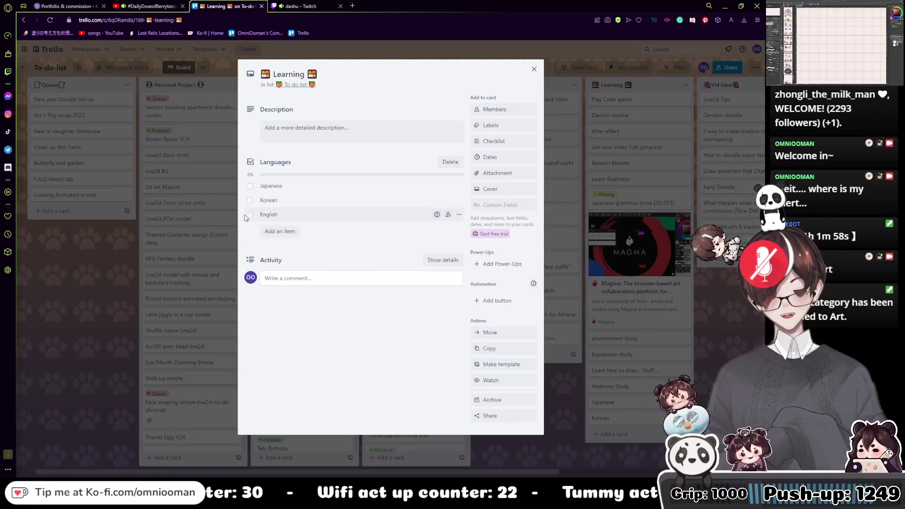
pyautogui.moveTo(278, 214); pyautogui.dragTo(291, 191)
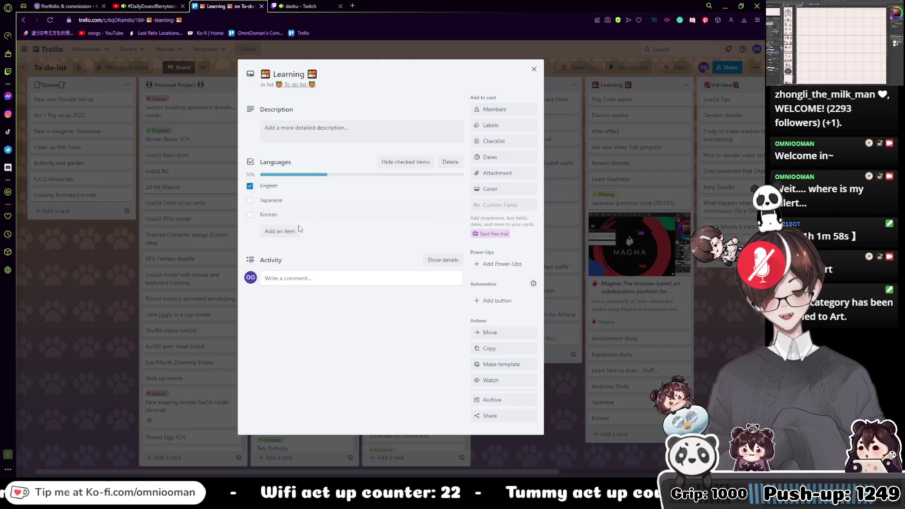
# Add a second checklist titled "Programs" to the Learning card.
pyautogui.click(511, 142)
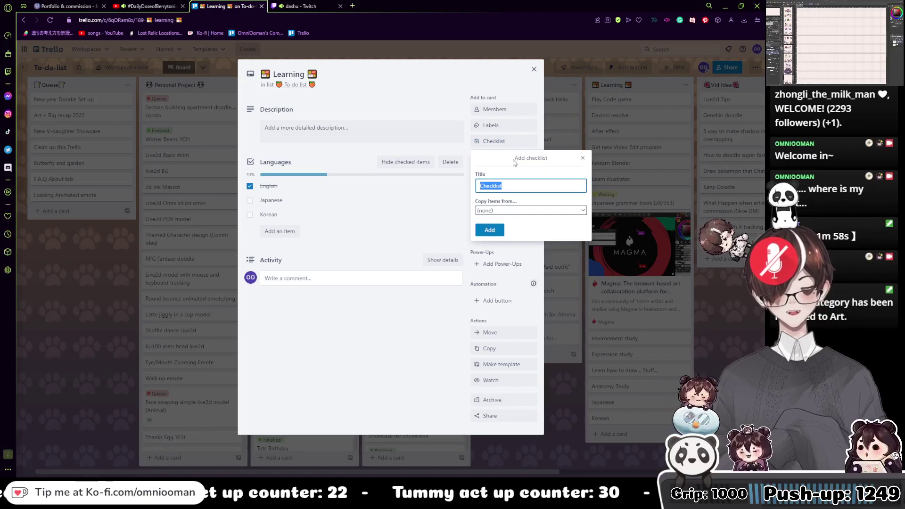
pyautogui.write('Programs')
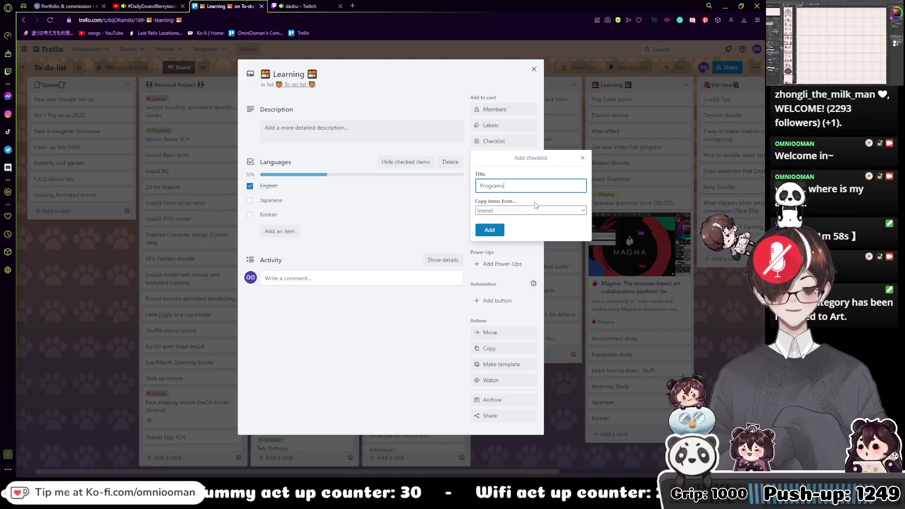
pyautogui.click(489, 229)
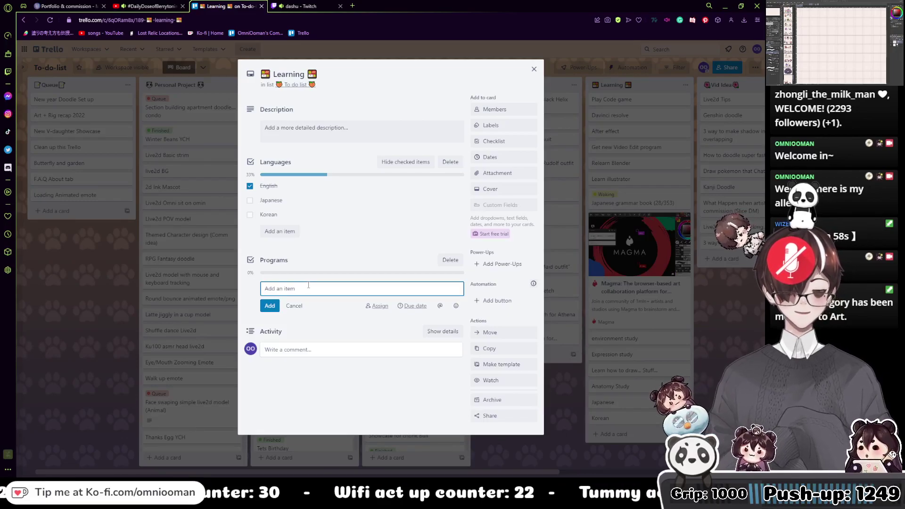
# Add the items "Davinci Resolve" and "After effect" to the Programs checklist.
pyautogui.write('Davinci Resolve')
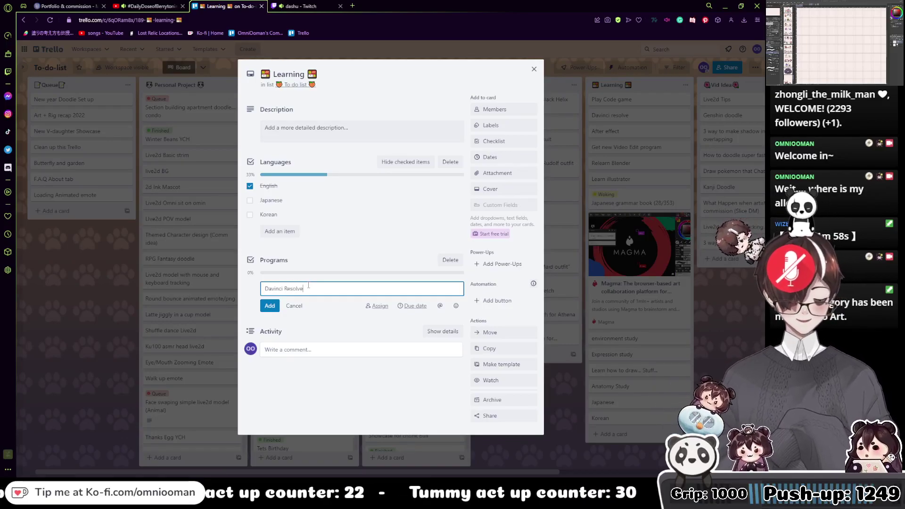
pyautogui.press('Return')
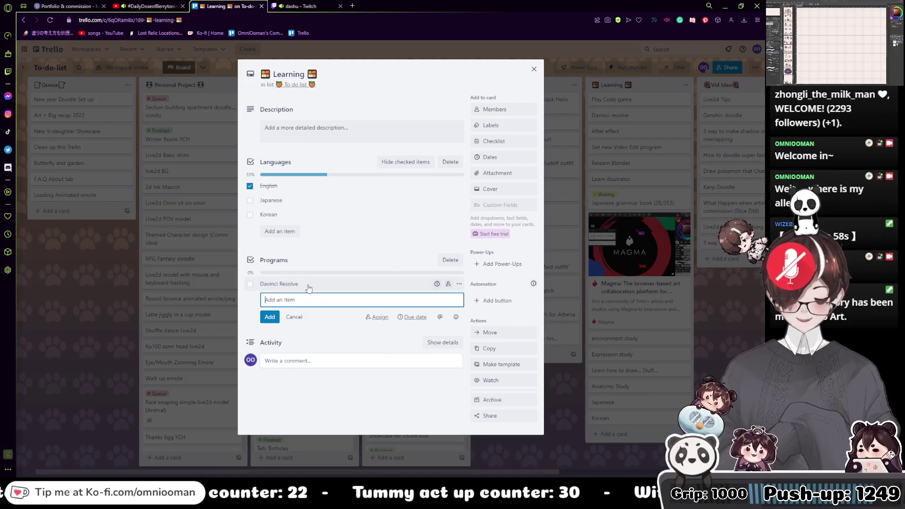
pyautogui.write('After ')
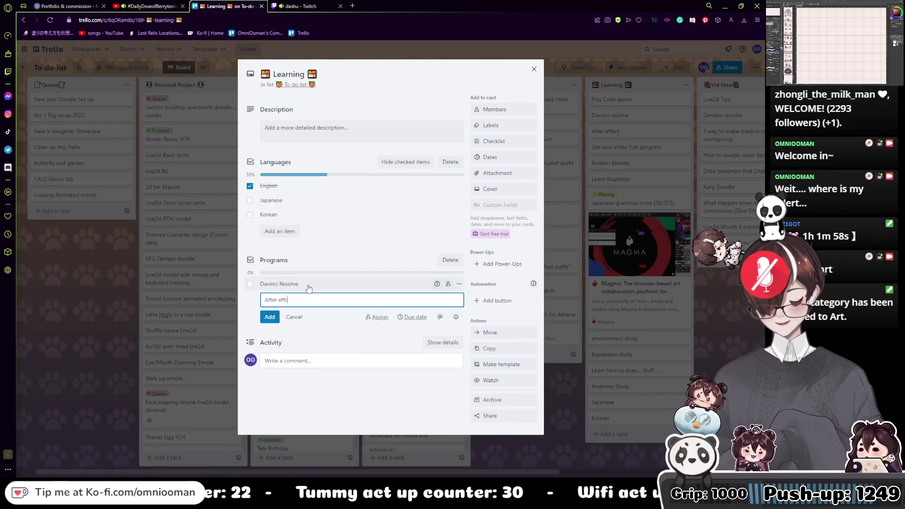
pyautogui.write('effect')
pyautogui.press('Return')
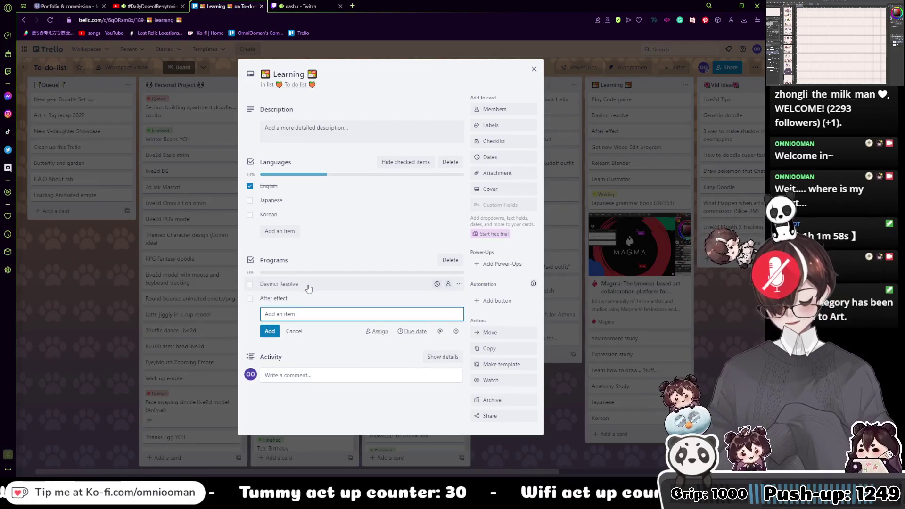
# Add the item "Blender" to the Programs checklist and move it above "Davinci Resolve".
pyautogui.write('B;e')
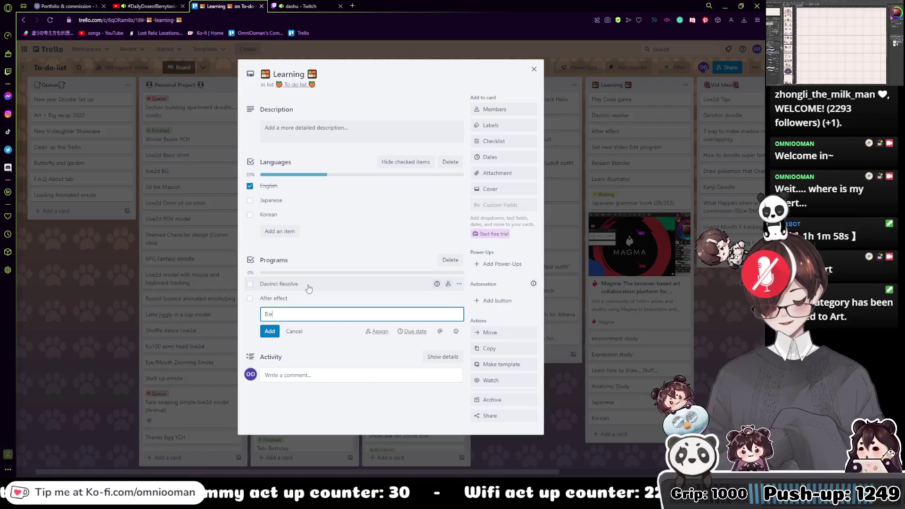
pyautogui.write('n')
pyautogui.press('BackSpace')
pyautogui.press('BackSpace')
pyautogui.write('en')
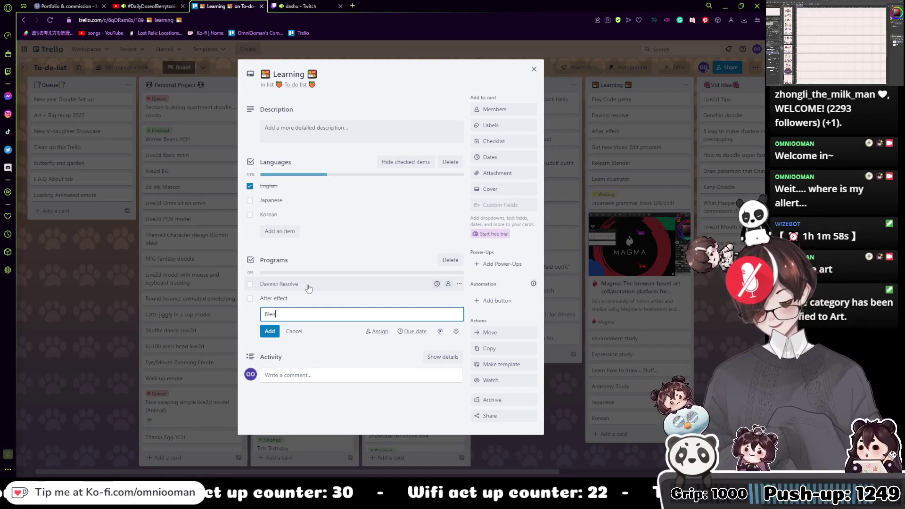
pyautogui.write('ce')
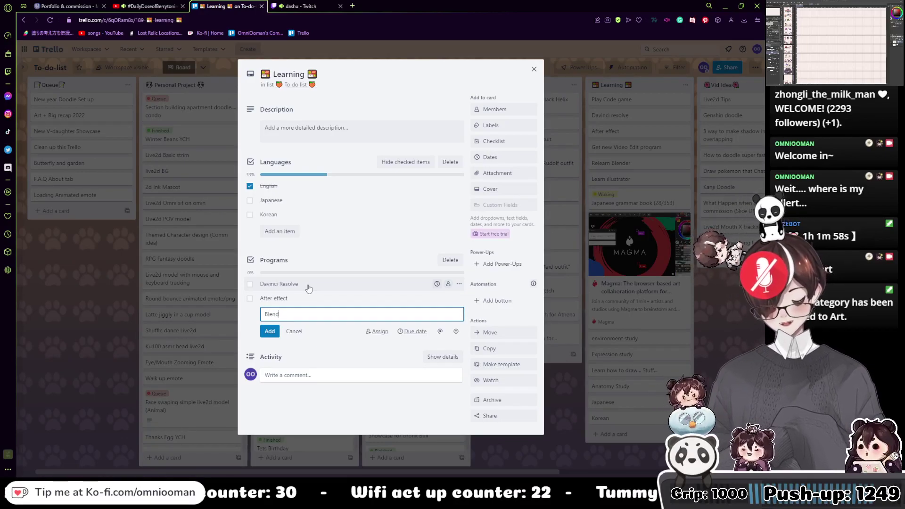
pyautogui.click(270, 331)
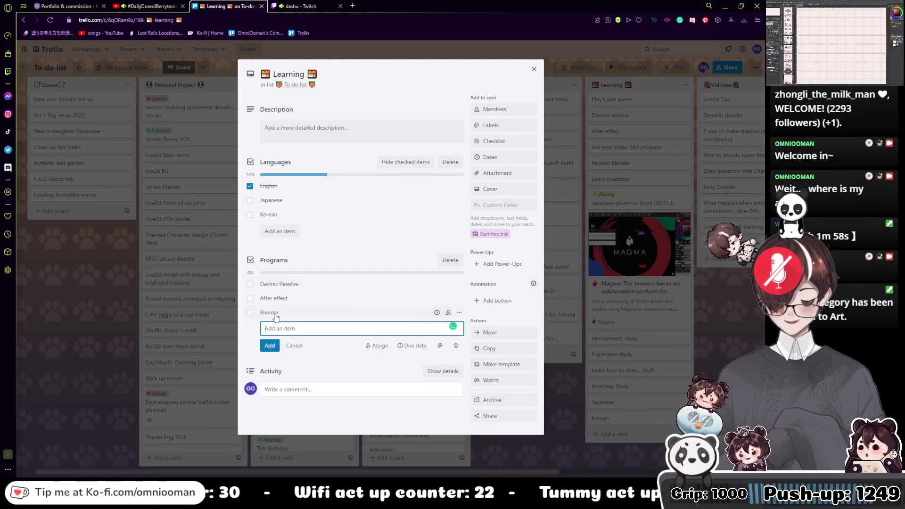
pyautogui.moveTo(274, 313); pyautogui.dragTo(281, 285)
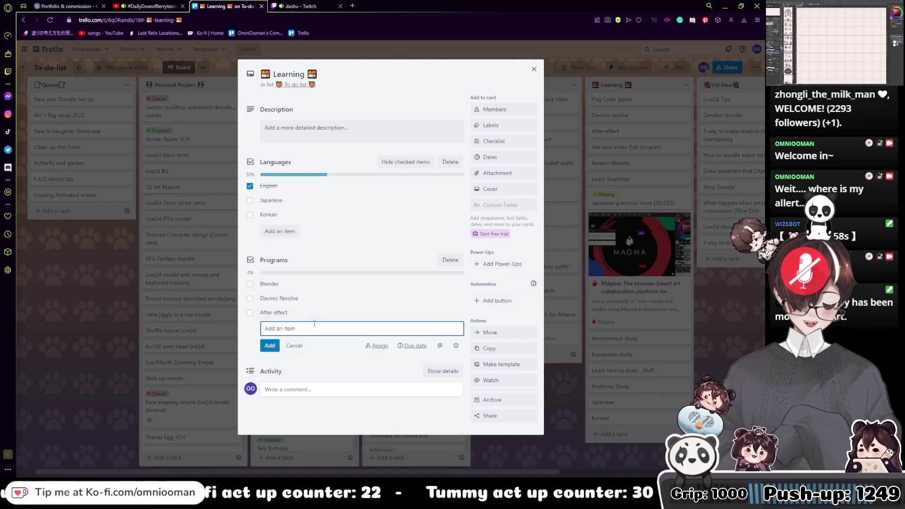
# Add the item "Illustrator" at the end of the Programs checklist.
pyautogui.write('Illust')
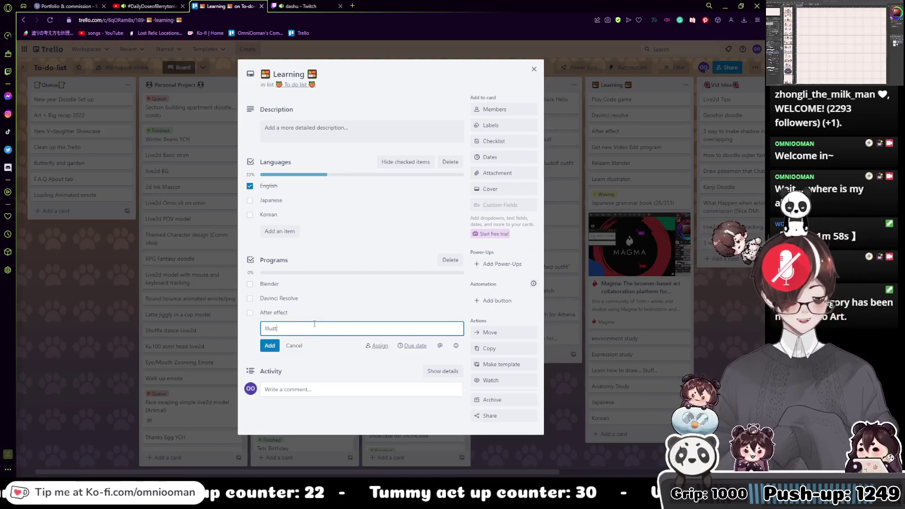
pyautogui.write('reator')
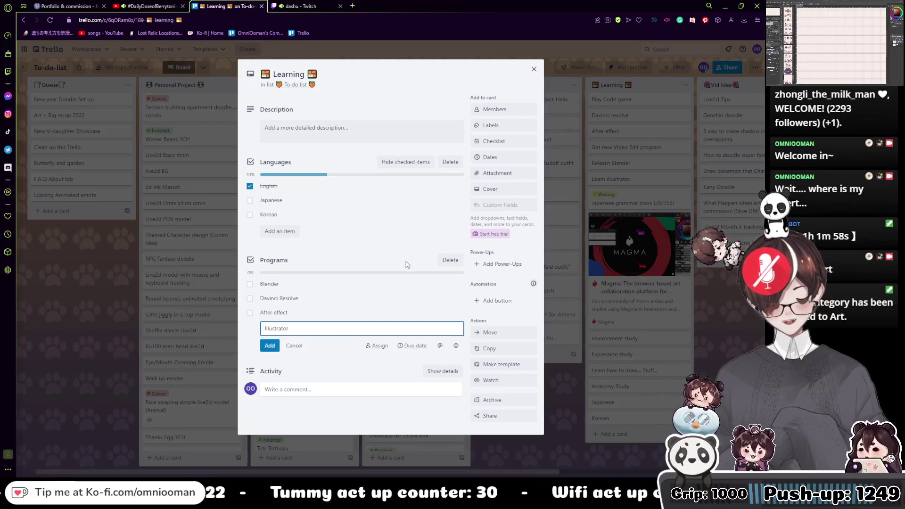
pyautogui.press('Return')
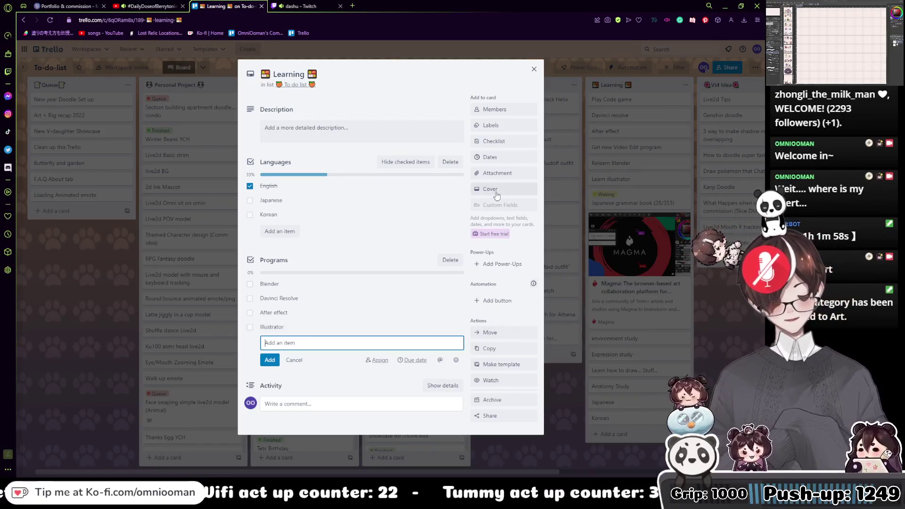
# Add a checklist titled "Art study" to the Learning card with the item "Gesture Practice".
pyautogui.click(491, 144)
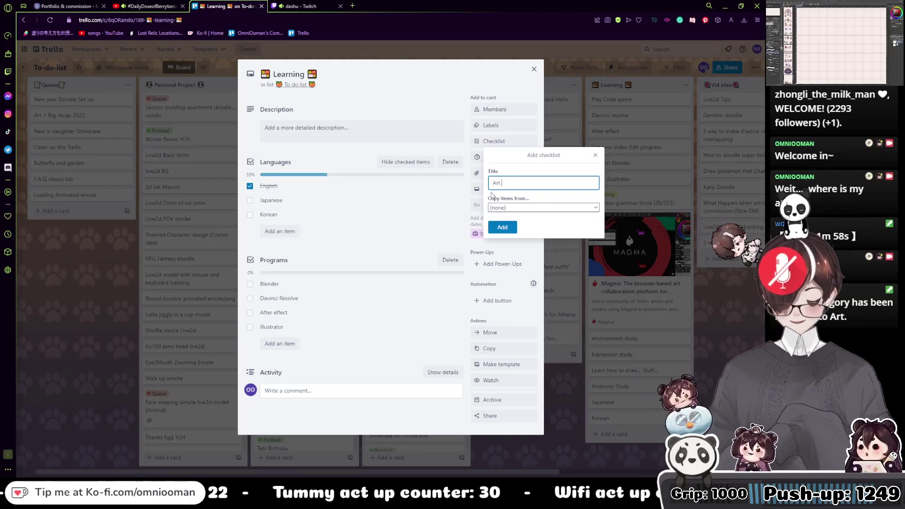
pyautogui.press('Return')
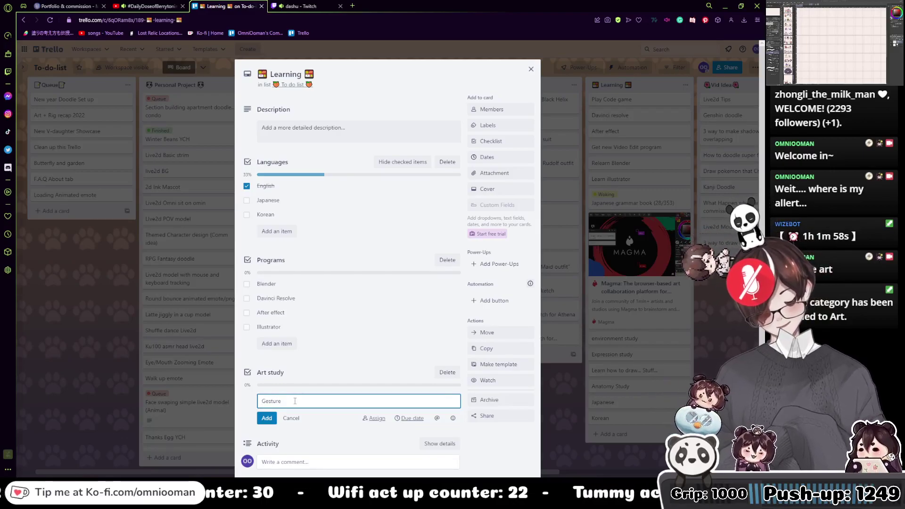
pyautogui.write('Gesture Practice')
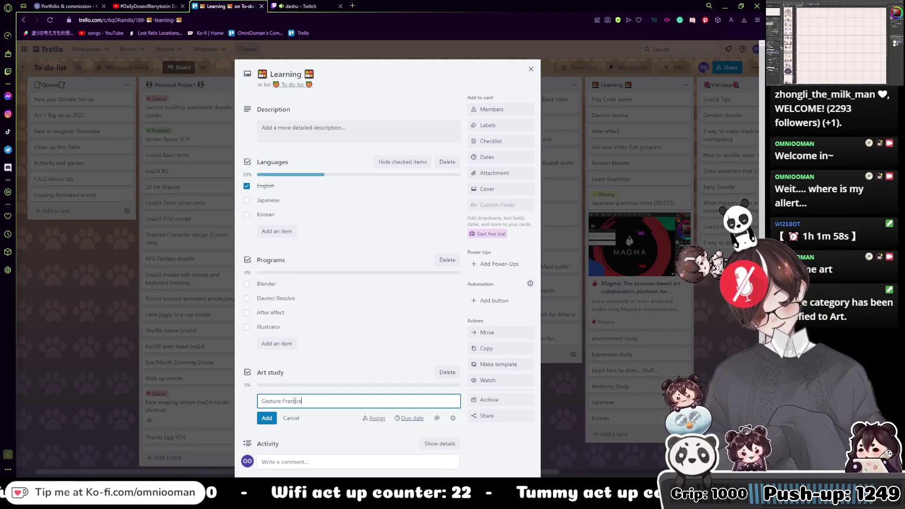
pyautogui.press('Return')
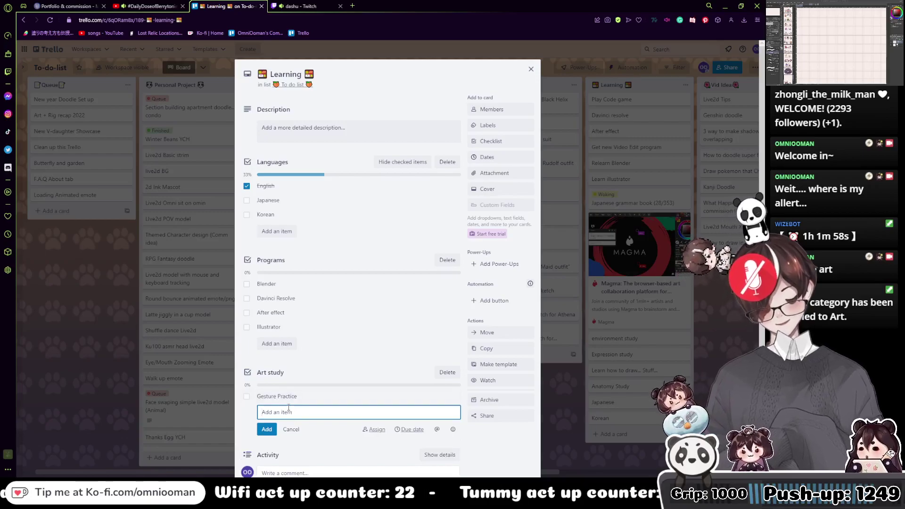
# Add the items "Anatomy" and "Environment" to the Art study checklist and close the Learning card.
pyautogui.write('Anatomy')
pyautogui.press('Return')
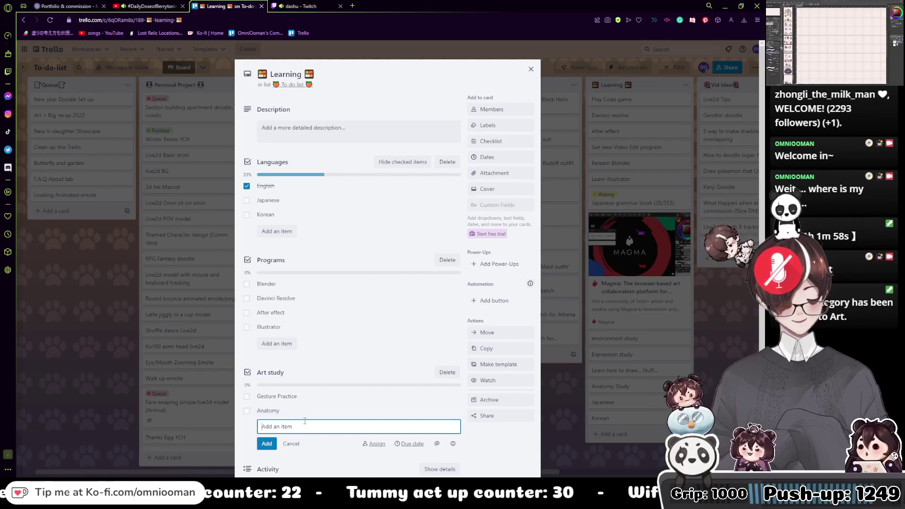
pyautogui.write('E')
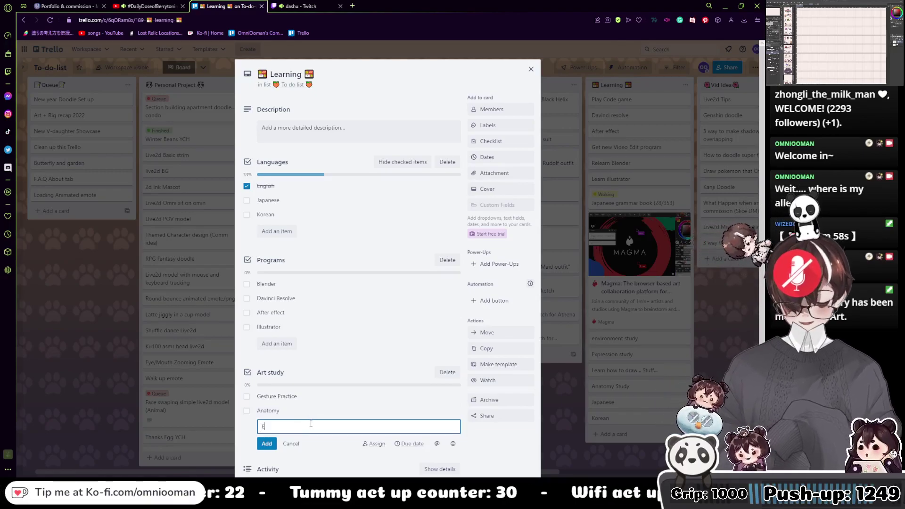
pyautogui.write('nvironme')
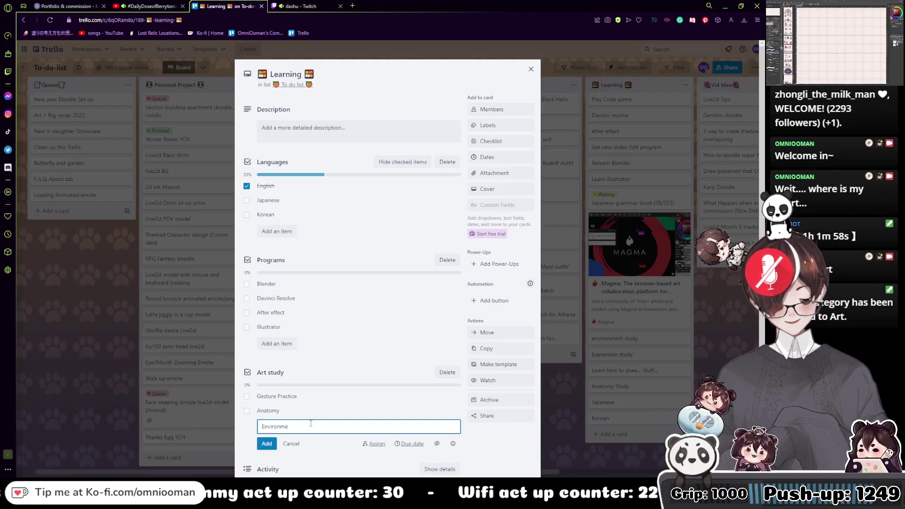
pyautogui.write('nt')
pyautogui.press('Return')
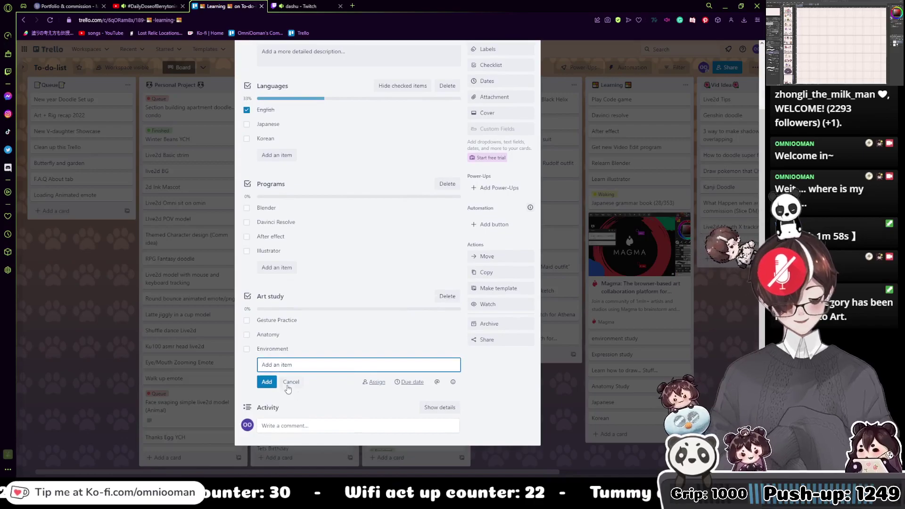
pyautogui.press('Escape')
pyautogui.press('Escape')
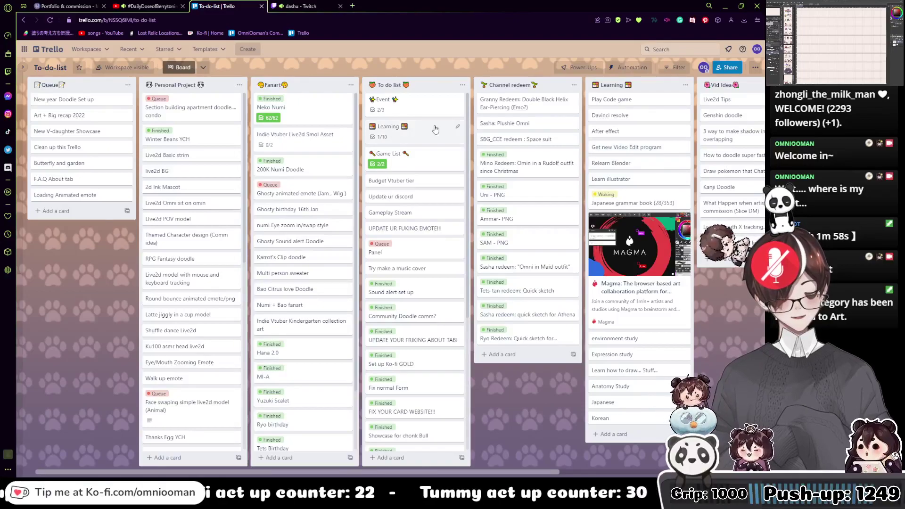
# Reopen the Learning card, add the item "Code games" to its Art study checklist and close the card.
pyautogui.click(396, 128)
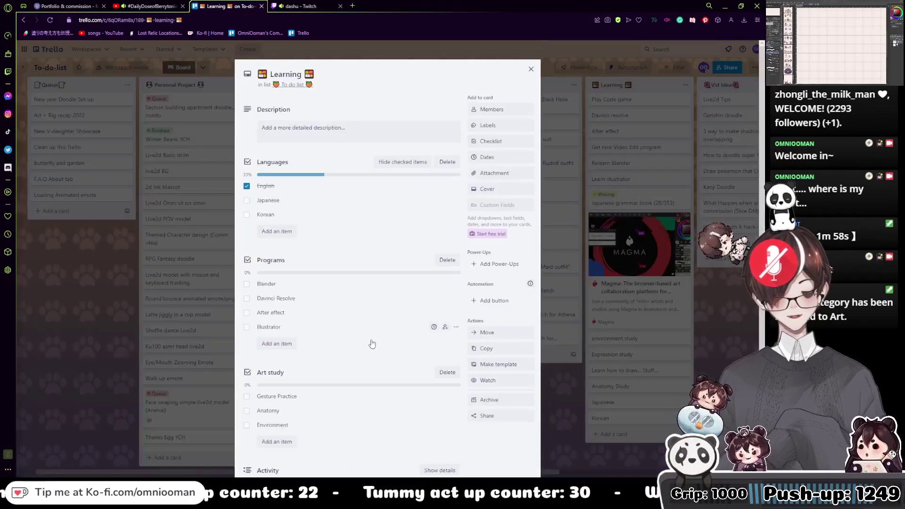
pyautogui.scroll(-2, 330, 377)
pyautogui.click(277, 379)
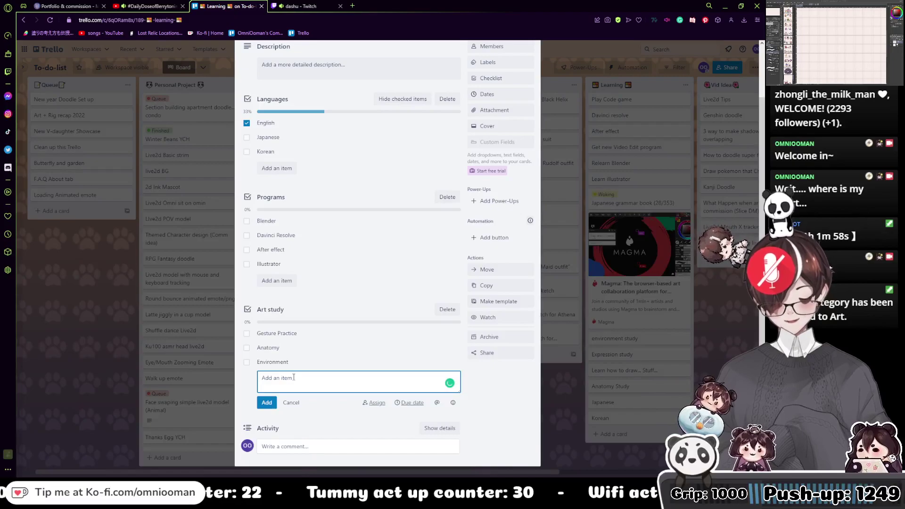
pyautogui.write('Code games')
pyautogui.press('Return')
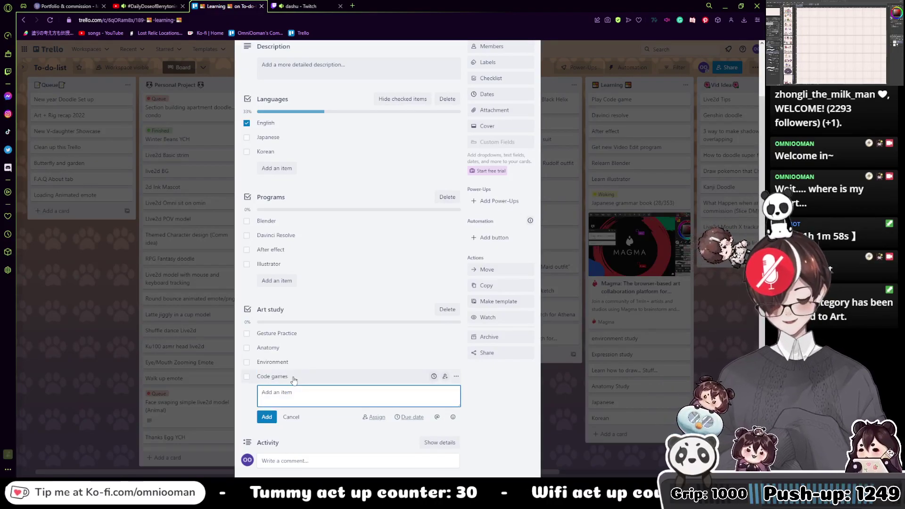
pyautogui.press('Escape')
pyautogui.click(664, 130)
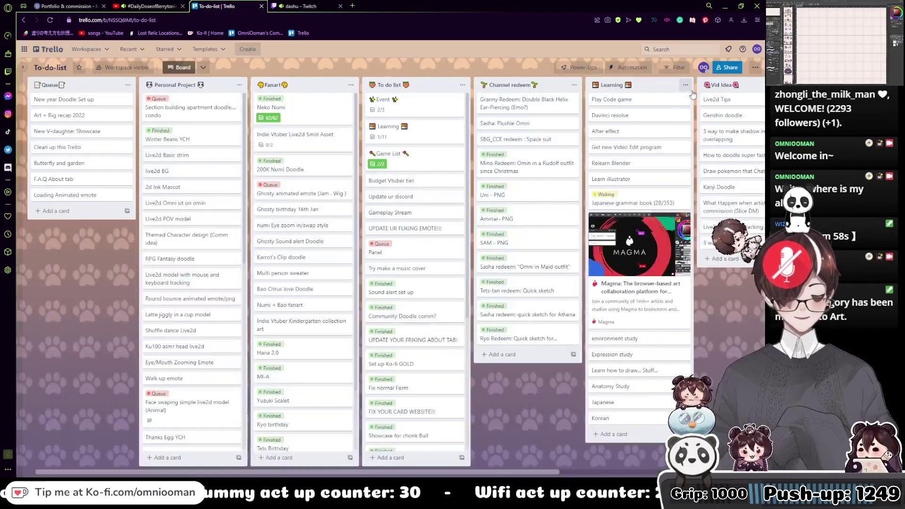
# Archive the "Play Code game" card from the Learning list.
pyautogui.click(686, 100)
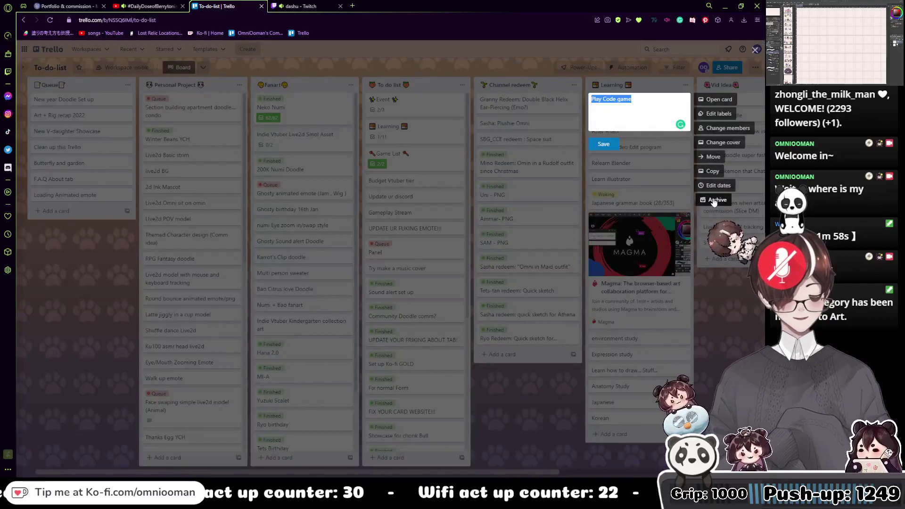
pyautogui.click(662, 182)
pyautogui.click(687, 100)
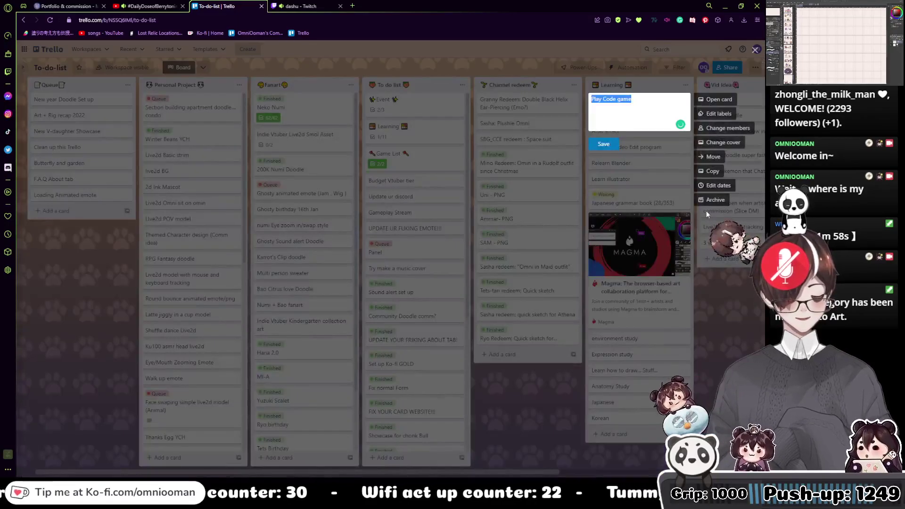
pyautogui.click(706, 211)
# Archive the "Davinci resolve" card and the card directly below it in the Learning list.
pyautogui.click(684, 101)
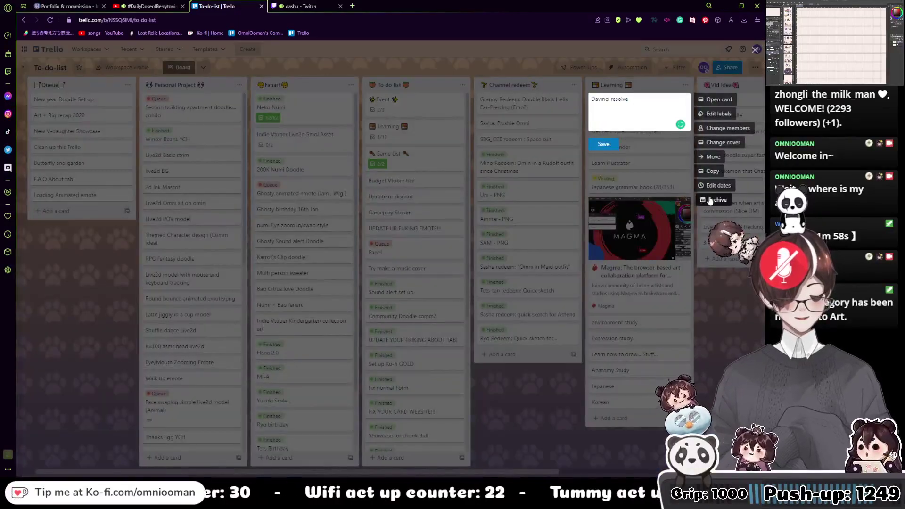
pyautogui.click(709, 200)
pyautogui.click(686, 100)
pyautogui.click(709, 200)
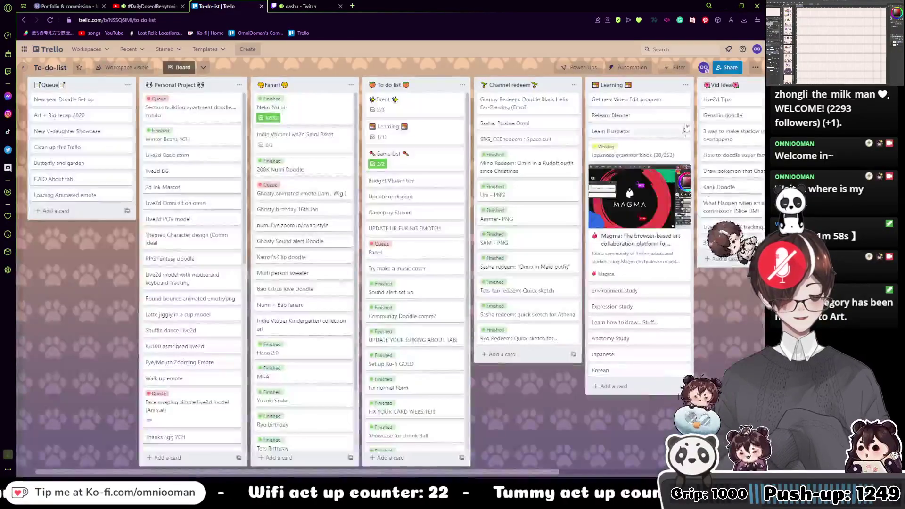
# Archive the "Get new Video Edit program", "Relearn Blender" and "Learn illustrator" cards from the Learning list.
pyautogui.click(686, 101)
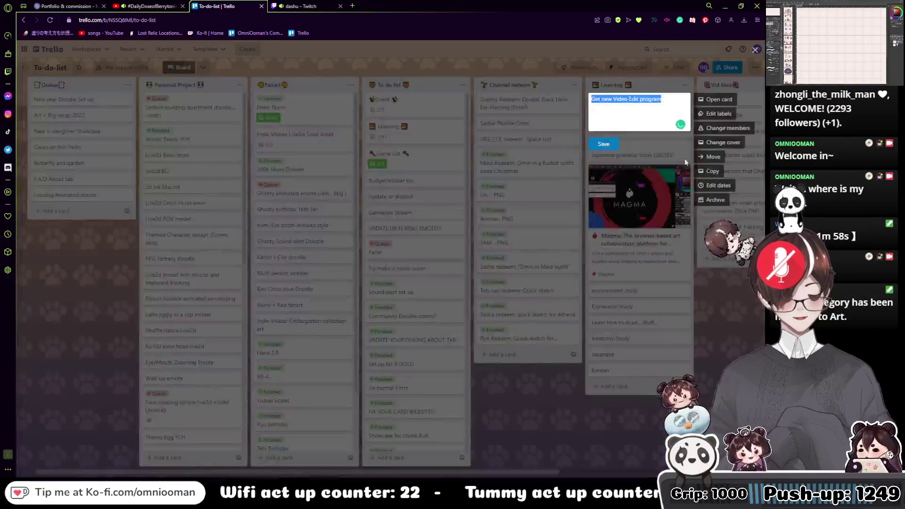
pyautogui.click(715, 200)
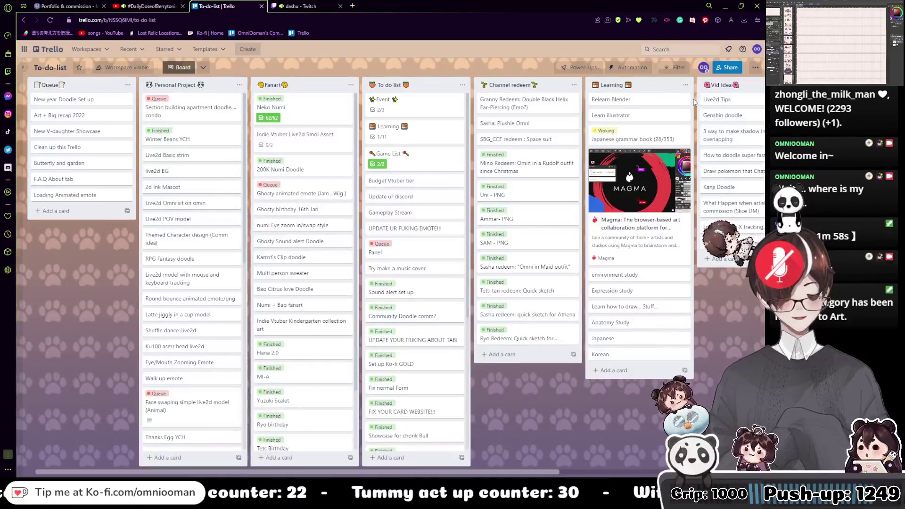
pyautogui.click(687, 100)
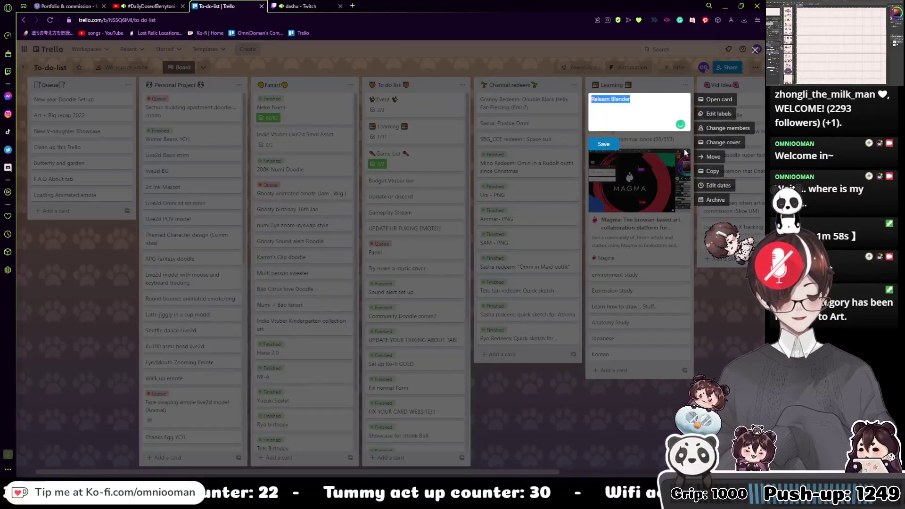
pyautogui.click(715, 200)
pyautogui.click(686, 100)
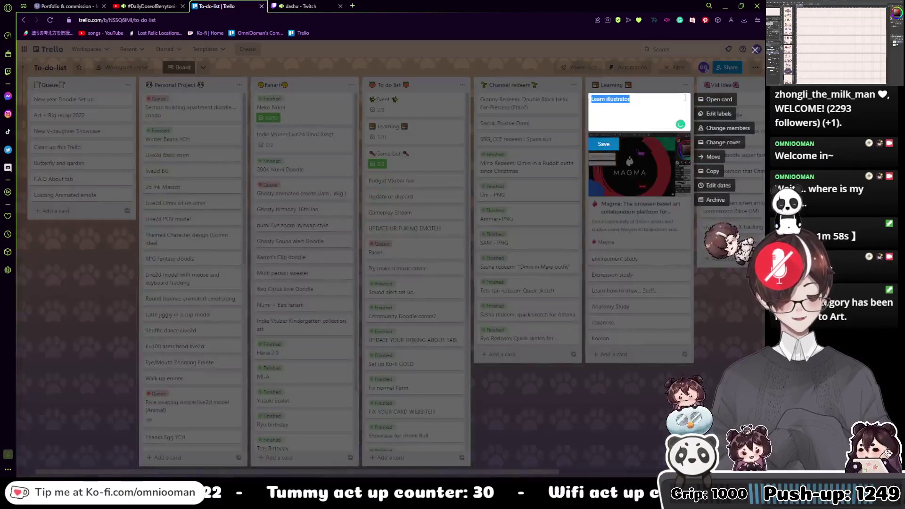
pyautogui.click(715, 200)
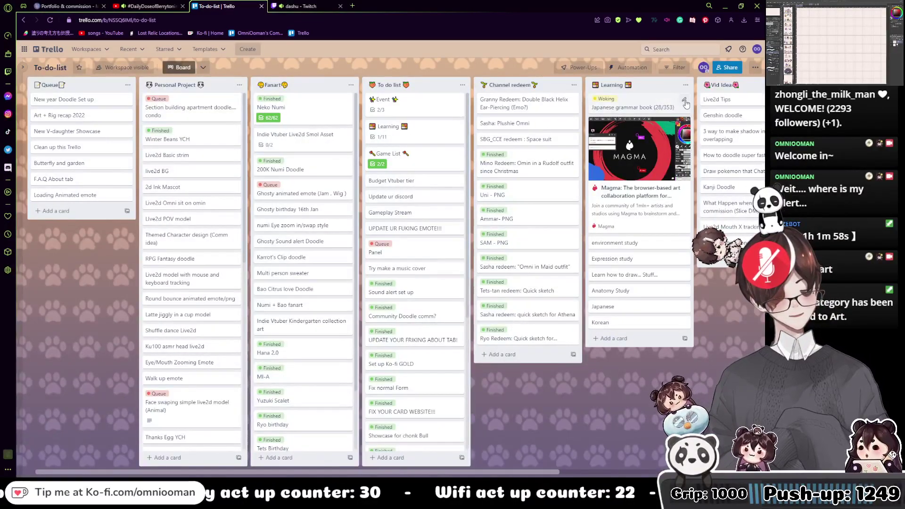
# Archive the "Japanese grammar book" card and move the Magma card from the Learning list to the end of the Queue list.
pyautogui.click(684, 100)
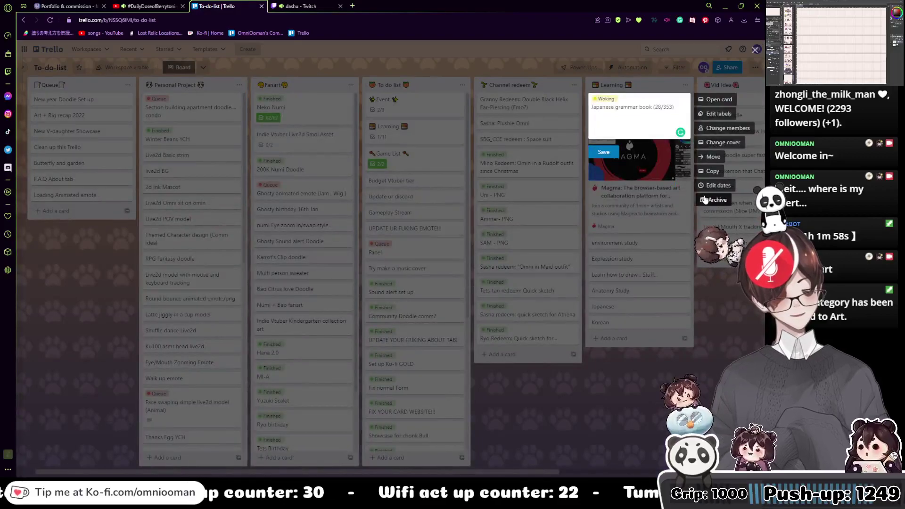
pyautogui.click(710, 199)
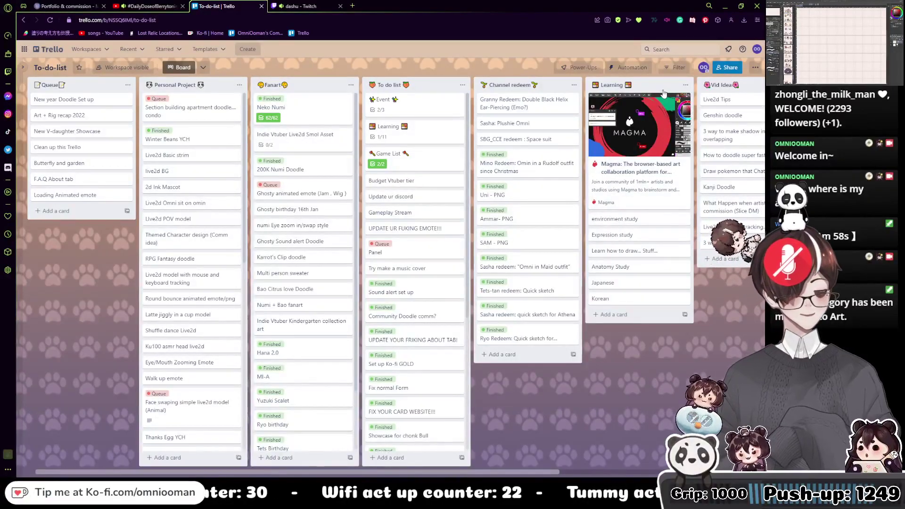
pyautogui.moveTo(649, 123); pyautogui.dragTo(76, 295)
# Archive the "environment study", "Expression study" and "Learn how to draw... Stuff..." cards from the Learning list.
pyautogui.click(687, 103)
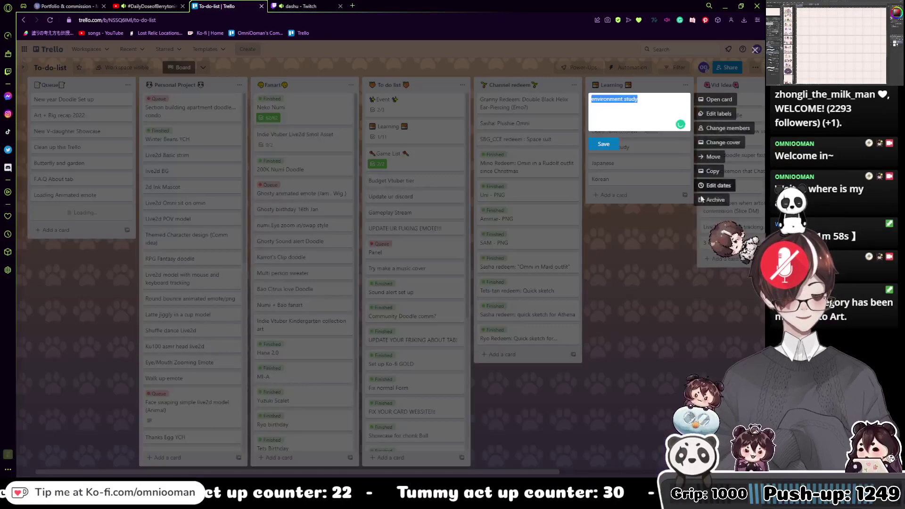
pyautogui.click(705, 199)
pyautogui.click(687, 103)
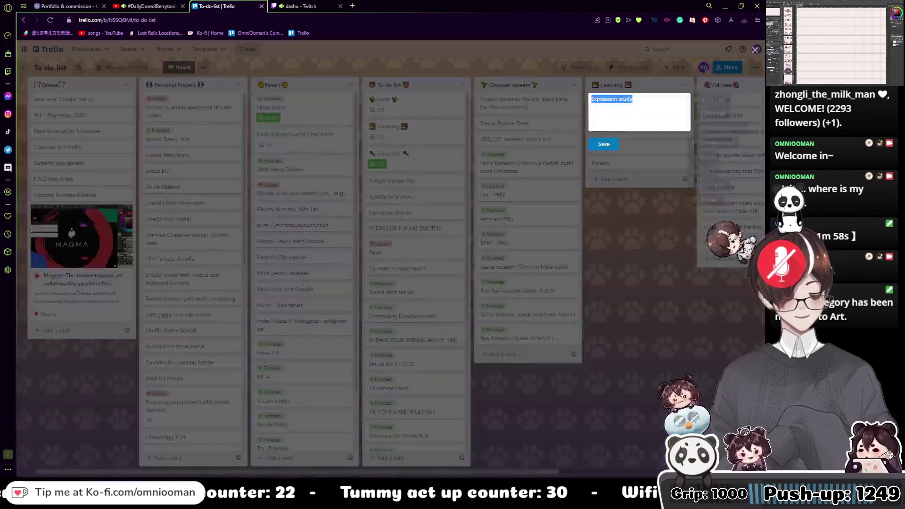
pyautogui.click(705, 200)
pyautogui.click(687, 104)
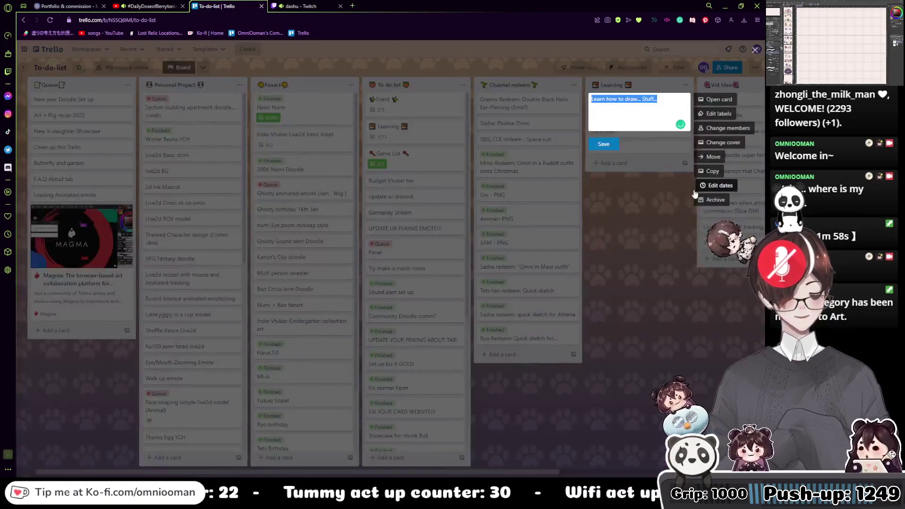
pyautogui.click(705, 200)
# Archive the "Anatomy Study", "Japanese" and "Korean" cards from the Learning list.
pyautogui.click(686, 103)
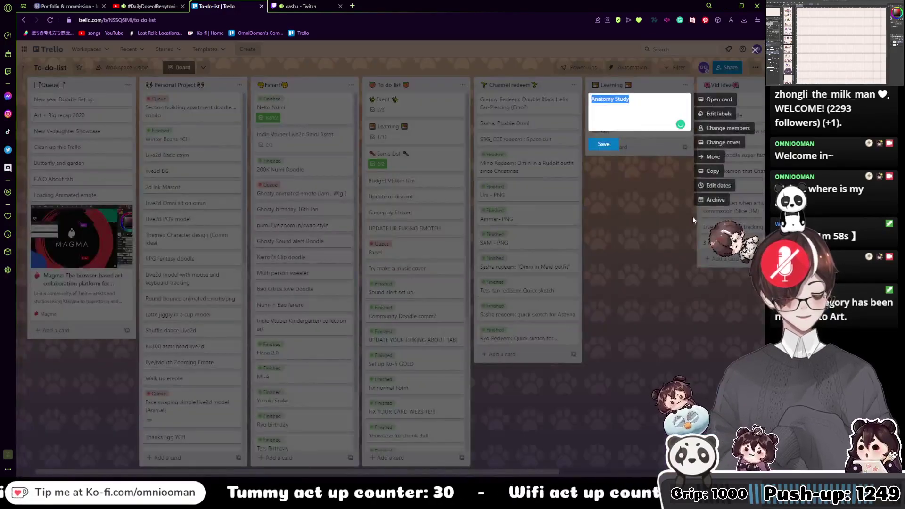
pyautogui.click(705, 200)
pyautogui.click(686, 103)
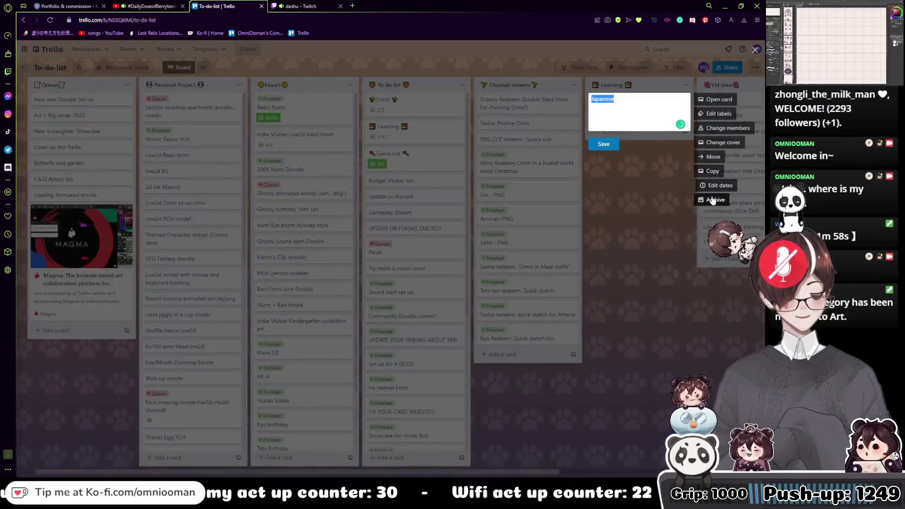
pyautogui.click(707, 200)
pyautogui.click(686, 104)
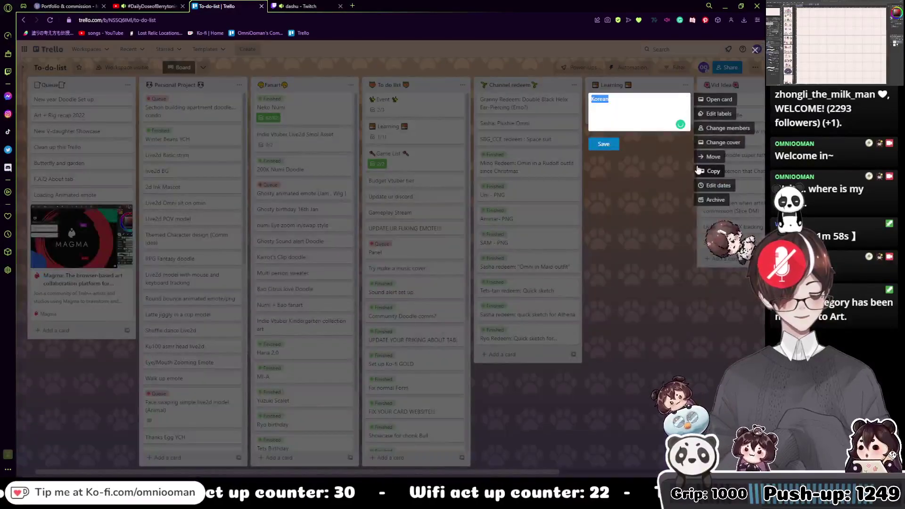
pyautogui.click(705, 200)
# Archive the emptied Learning list from the board.
pyautogui.click(685, 85)
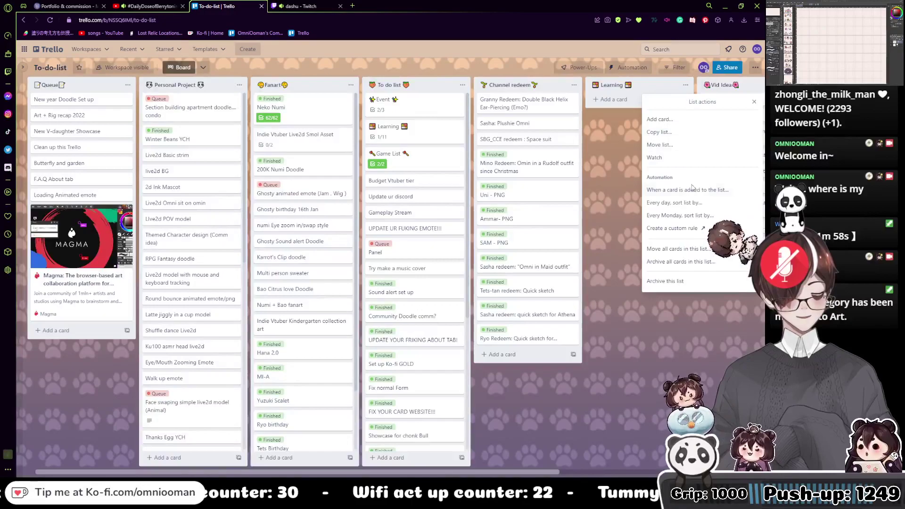
pyautogui.click(673, 281)
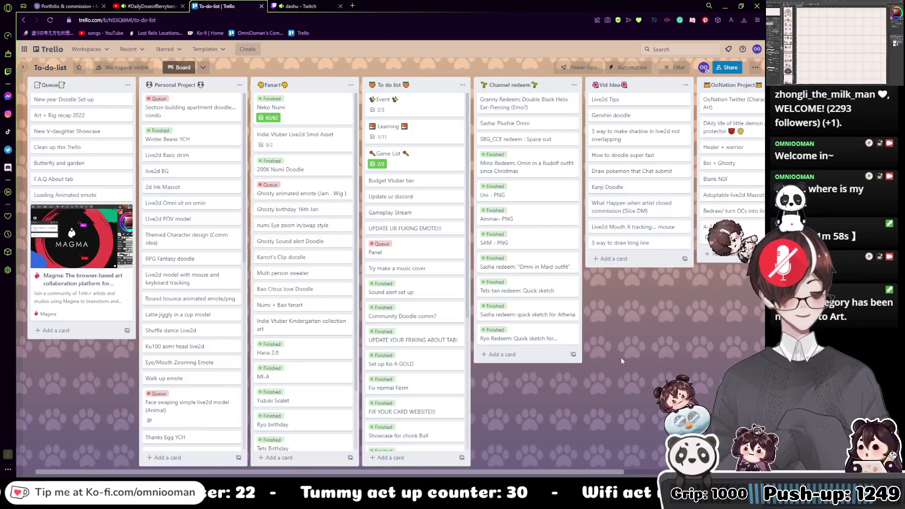
pyautogui.moveTo(612, 473)
pyautogui.mouseDown()
pyautogui.moveTo(707, 471)
pyautogui.moveTo(531, 469)
pyautogui.moveTo(651, 471)
pyautogui.moveTo(482, 455)
pyautogui.moveTo(616, 471)
pyautogui.mouseUp()
pyautogui.moveTo(696, 471); pyautogui.dragTo(592, 463)
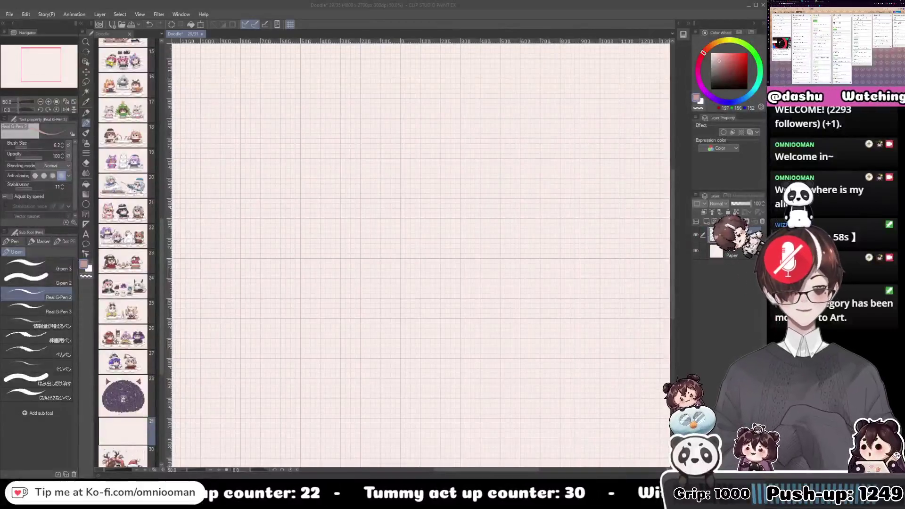
# Switch back to the Trello board and look through the To do list cards and the Channel redeem list's actions.
pyautogui.scroll(-1, 416, 236)
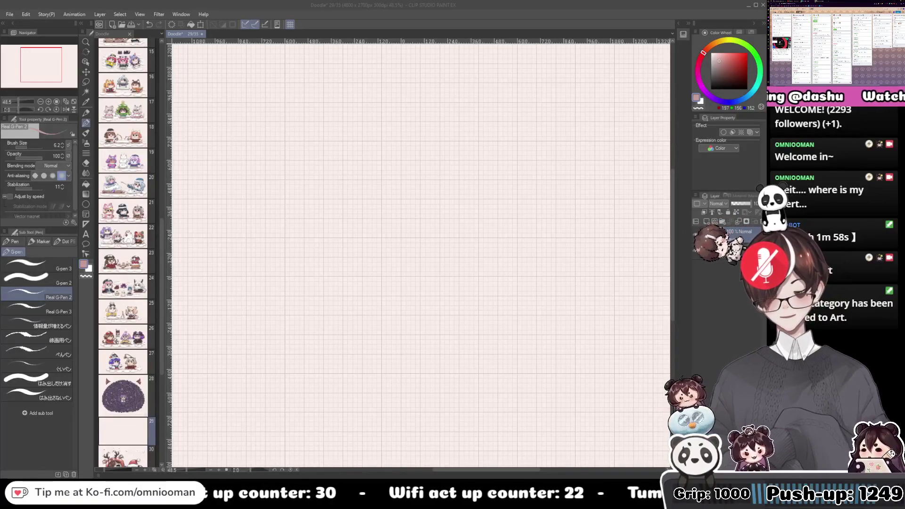
pyautogui.hotkey('alt', 'Tab')
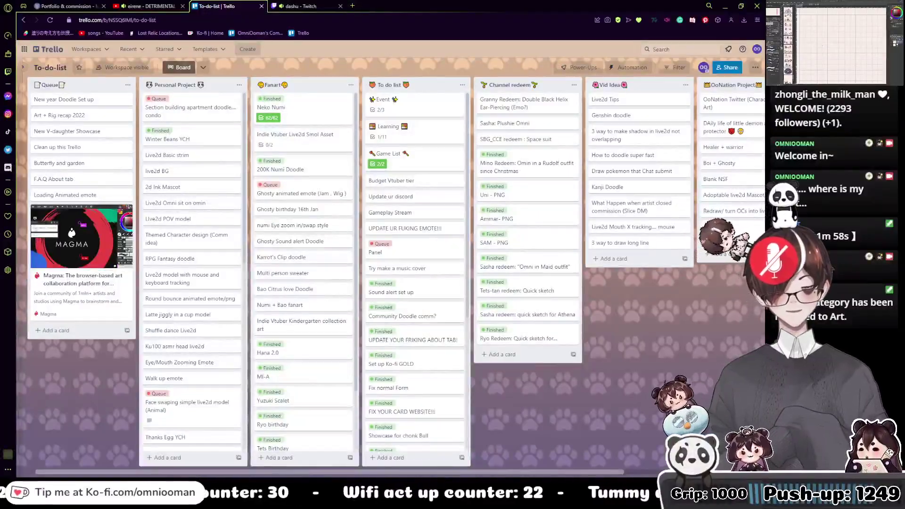
pyautogui.scroll(-4, 406, 245)
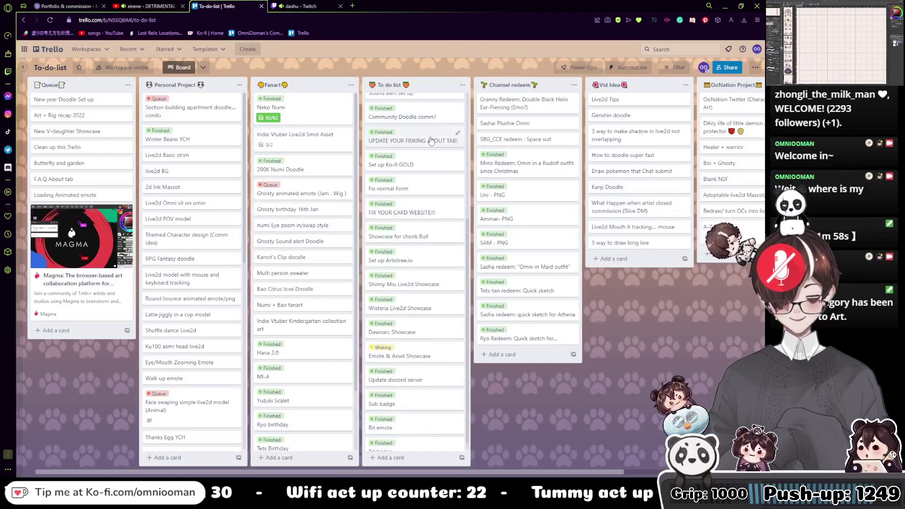
pyautogui.scroll(-1, 423, 189)
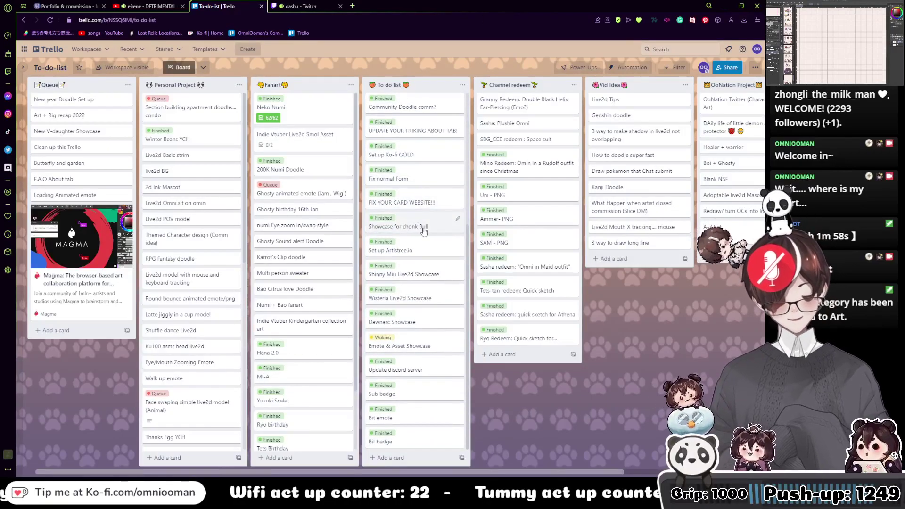
pyautogui.scroll(5, 408, 232)
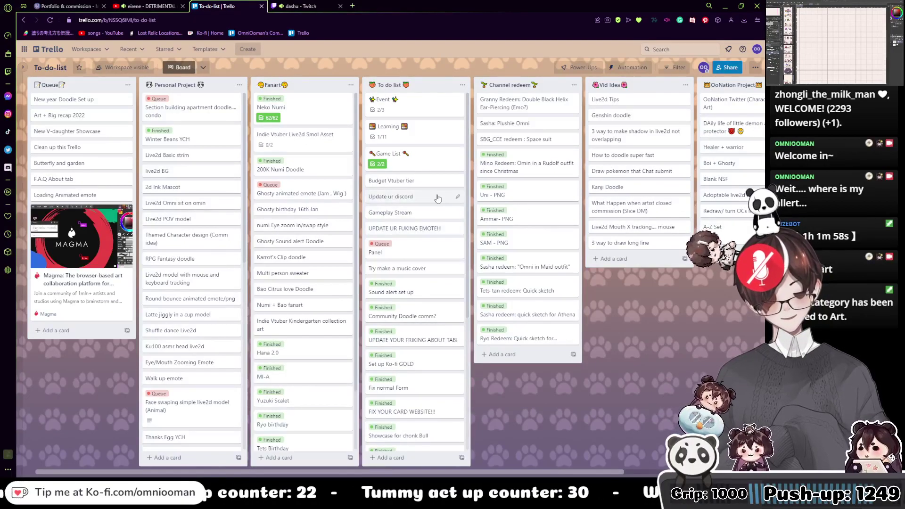
pyautogui.scroll(-4, 438, 198)
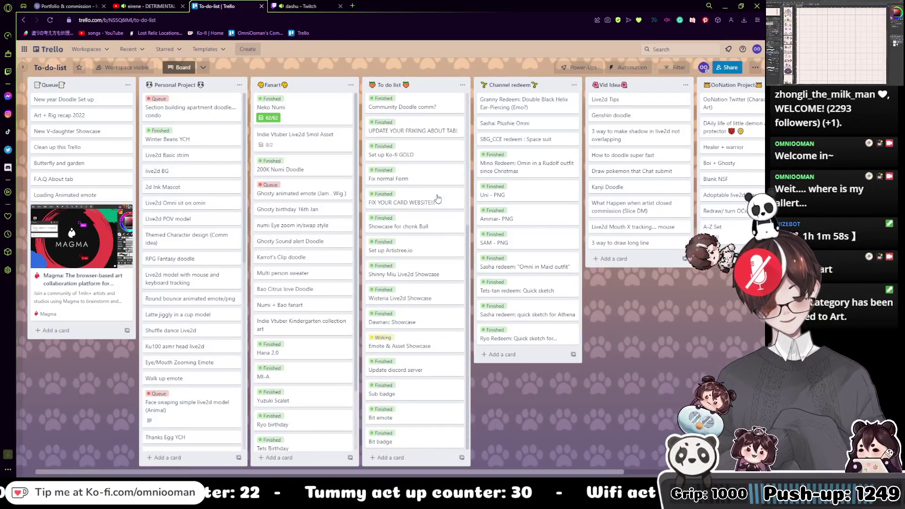
pyautogui.scroll(4, 437, 198)
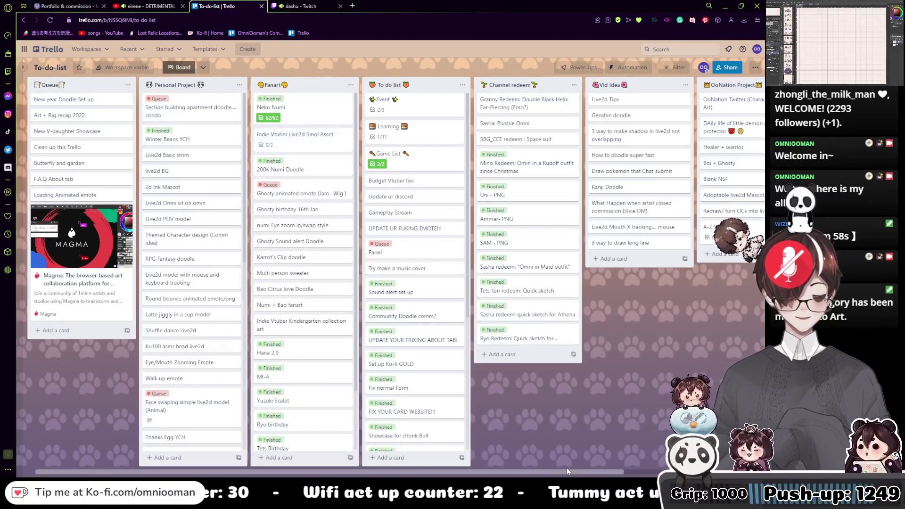
pyautogui.moveTo(567, 471); pyautogui.dragTo(472, 457)
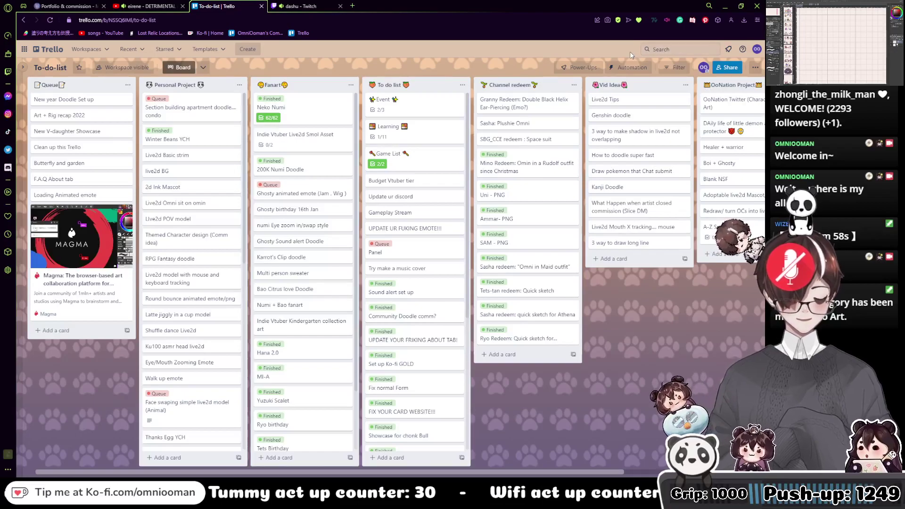
pyautogui.click(574, 85)
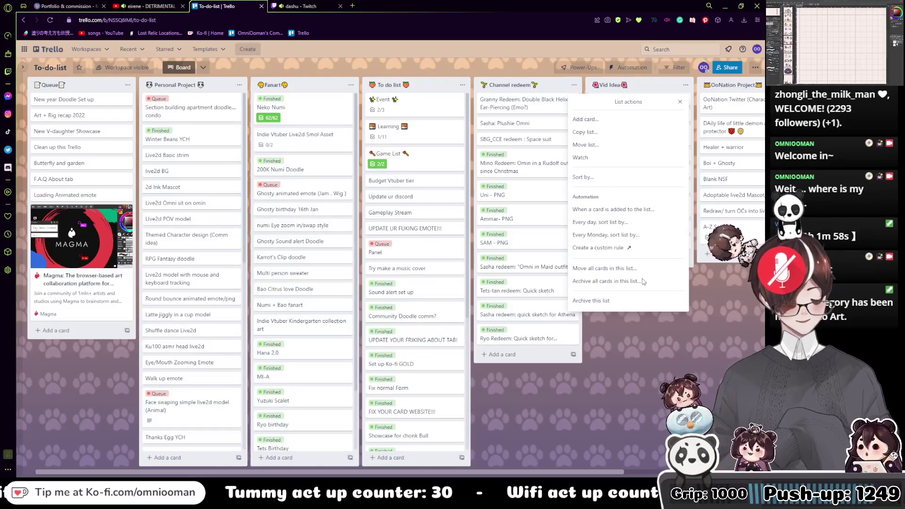
pyautogui.press('Escape')
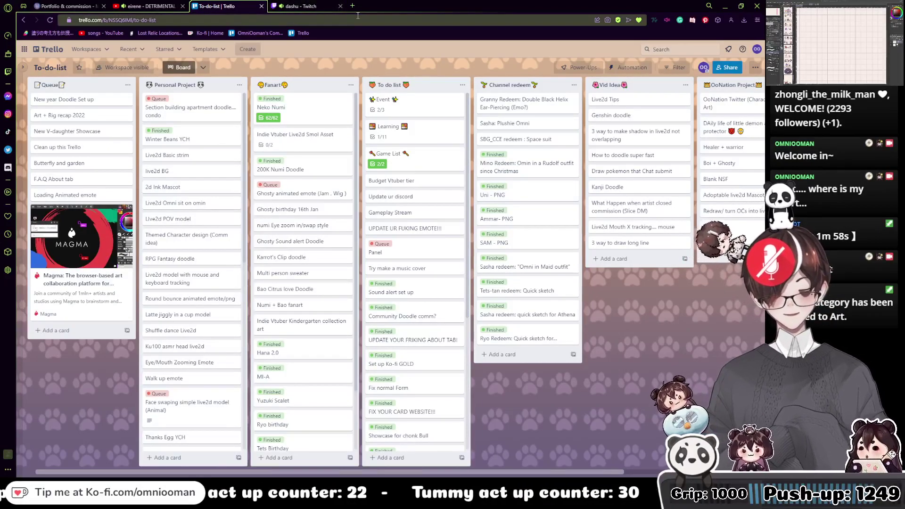
# Open the Twitter home page in a new browser tab.
pyautogui.click(353, 7)
pyautogui.click(231, 268)
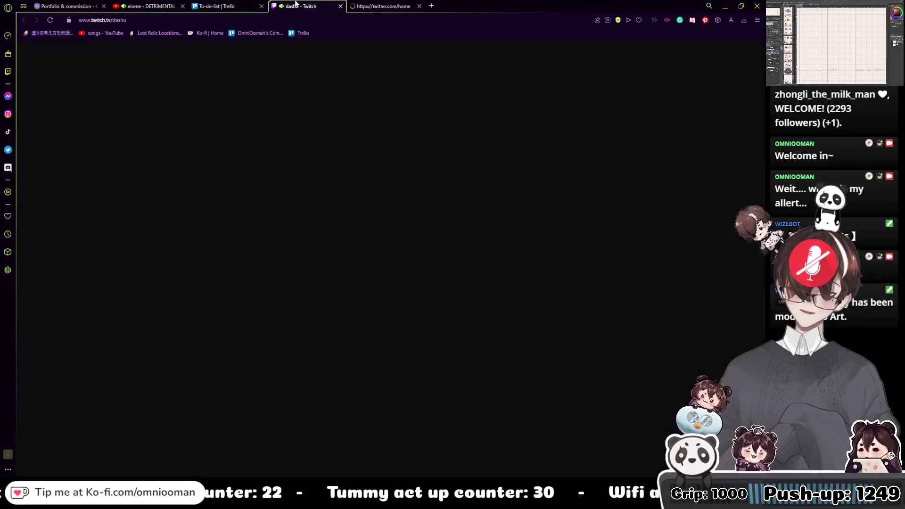
# Look over the open Twitch, YouTube and portfolio pages, return to the Trello board and review the Fanart list.
pyautogui.click(265, 5)
pyautogui.click(292, 6)
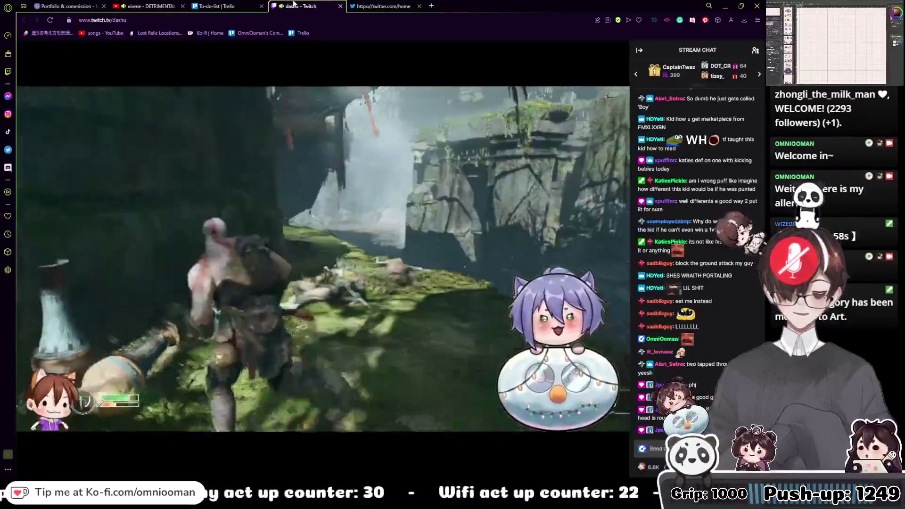
pyautogui.click(225, 6)
pyautogui.click(150, 6)
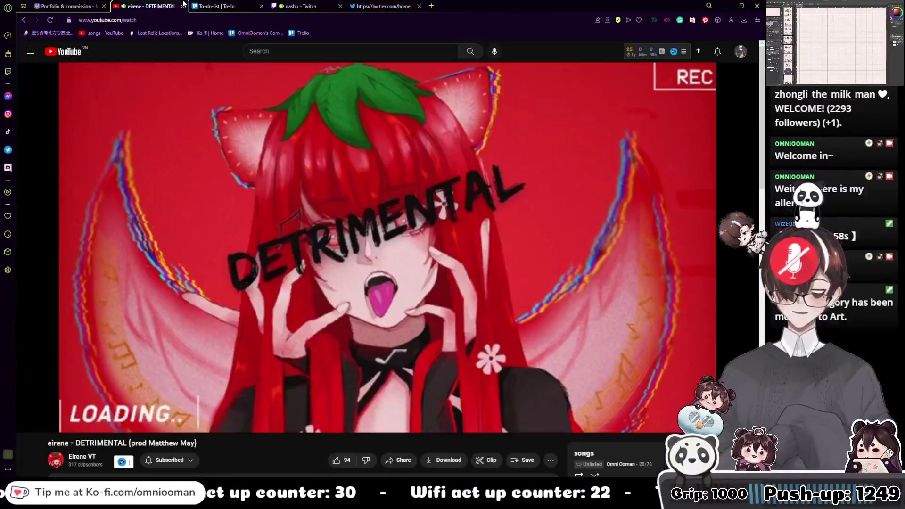
pyautogui.click(95, 6)
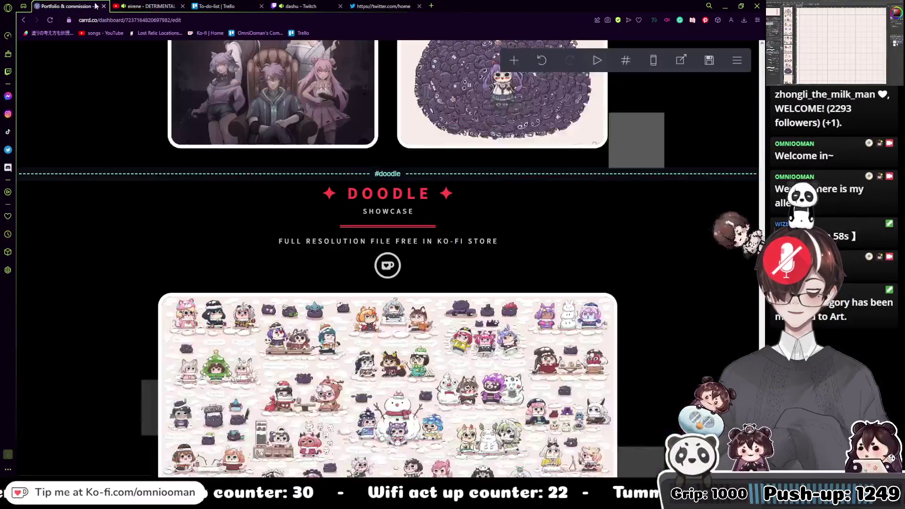
pyautogui.click(151, 6)
pyautogui.click(301, 6)
pyautogui.click(252, 5)
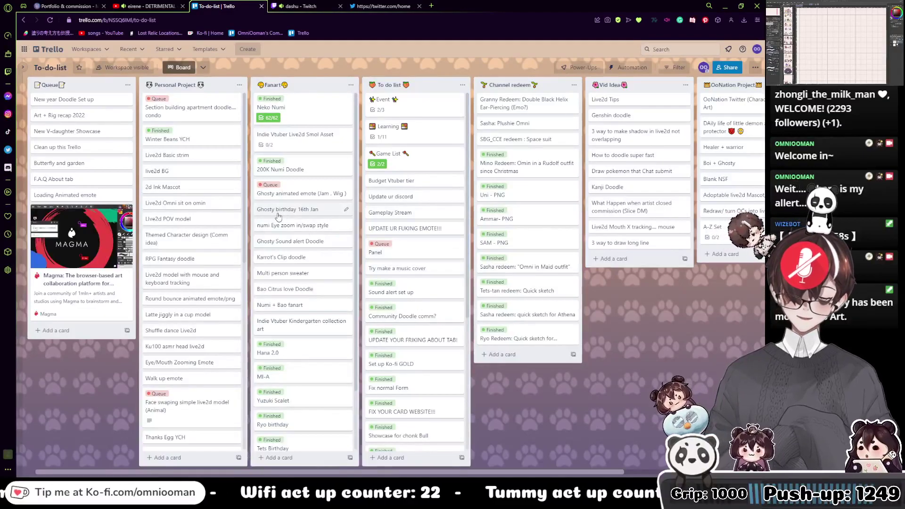
pyautogui.scroll(-2, 278, 217)
pyautogui.scroll(2, 278, 221)
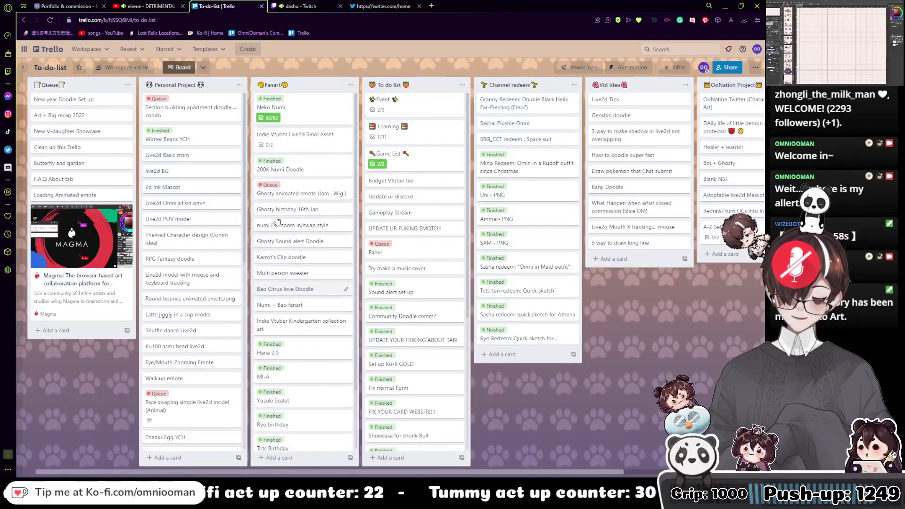
pyautogui.scroll(-2, 277, 221)
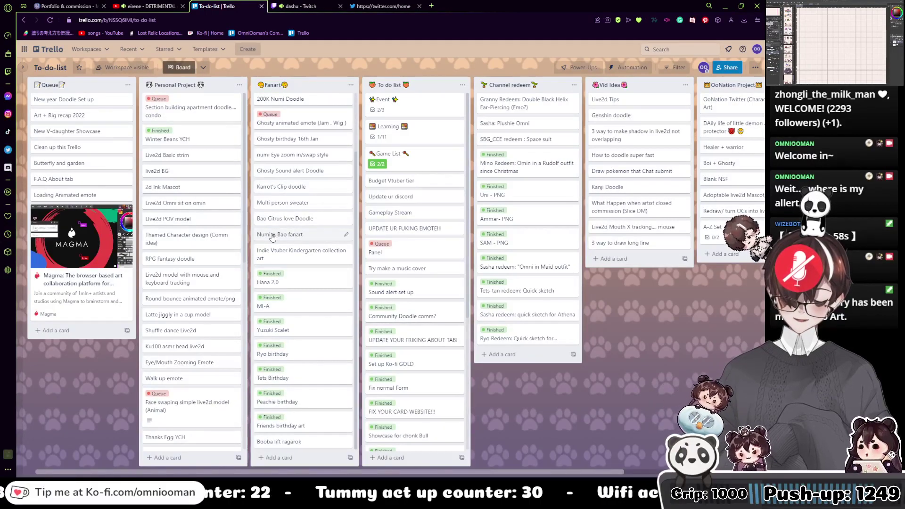
# Archive the "Numi + Bao fanart" card from the Fanart list and switch to the doodle page in Clip Studio Paint.
pyautogui.scroll(2, 272, 236)
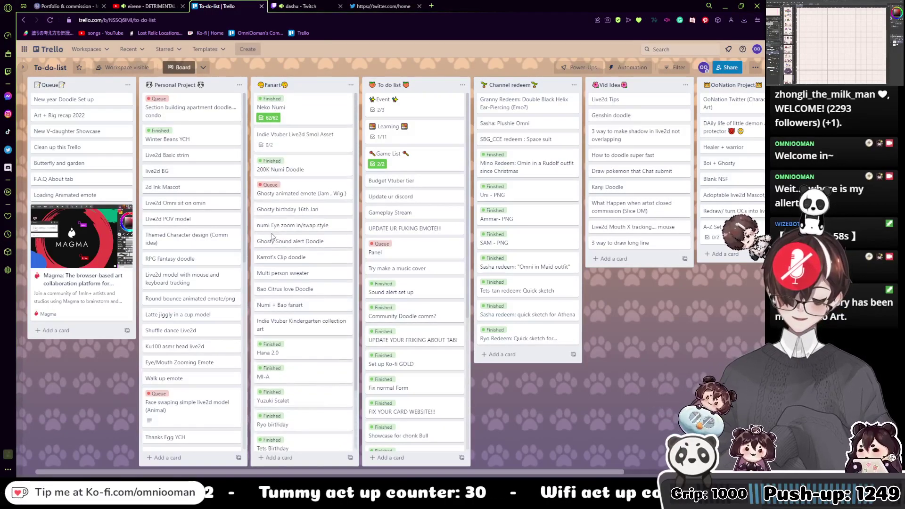
pyautogui.click(346, 305)
pyautogui.click(385, 406)
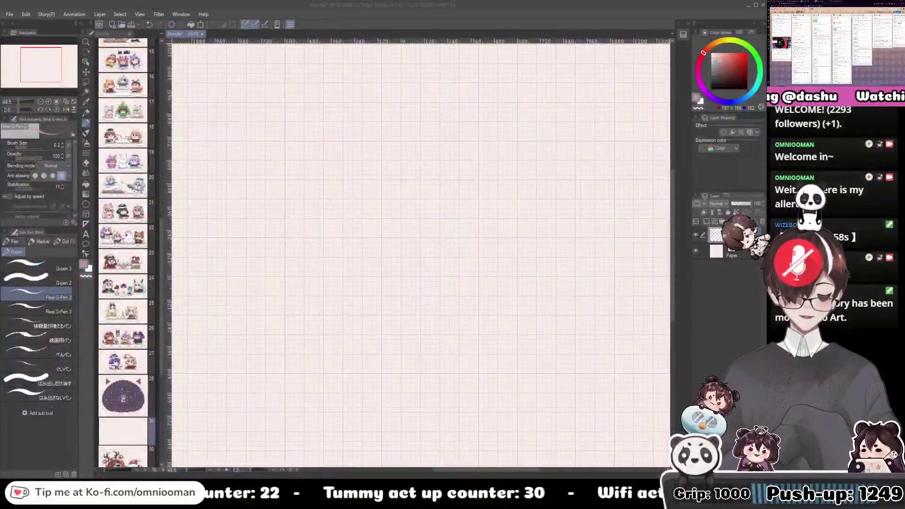
pyautogui.click(870, 35)
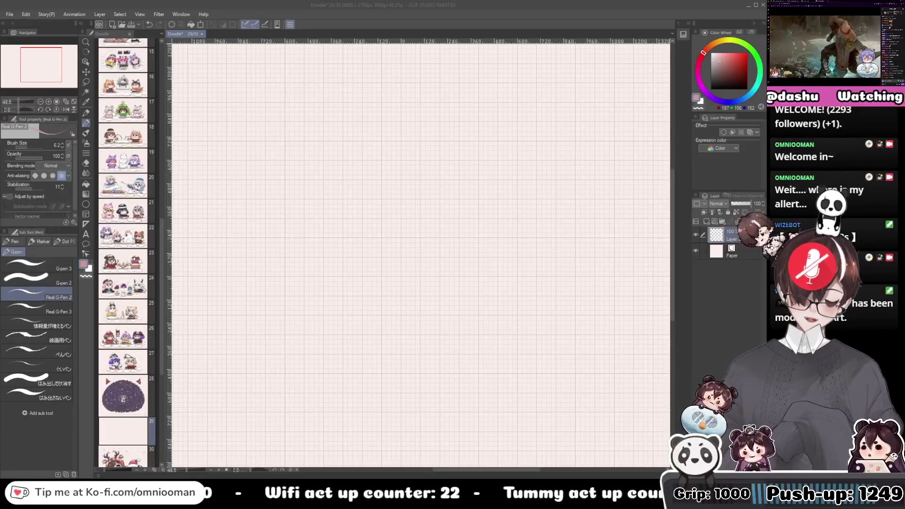
# Add a new raster layer directly above the Paper layer of the doodle page.
pyautogui.scroll(-4, 341, 273)
pyautogui.scroll(-3, 341, 273)
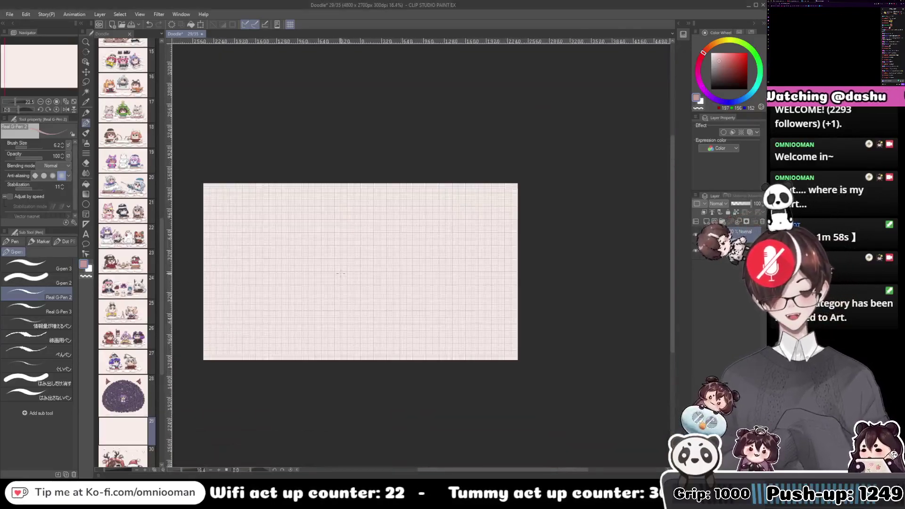
pyautogui.scroll(2, 315, 51)
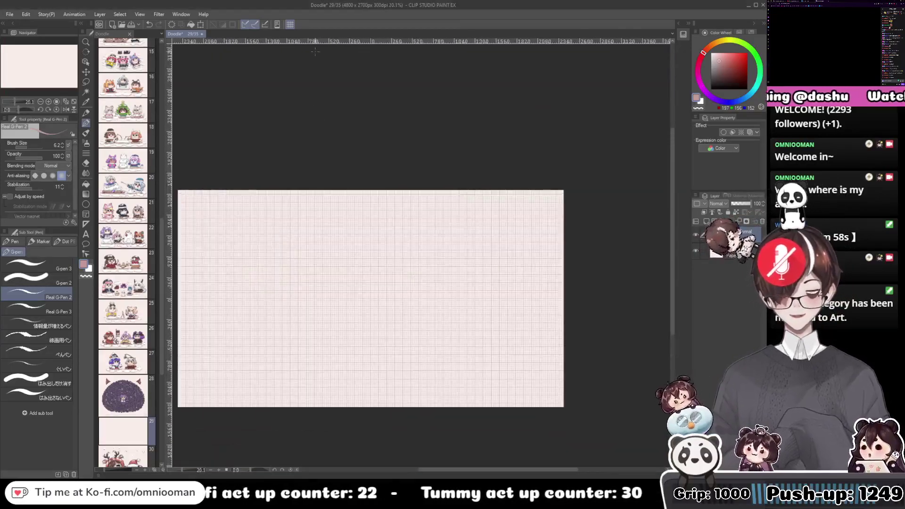
pyautogui.moveTo(395, 186); pyautogui.dragTo(400, 181)
pyautogui.click(738, 255)
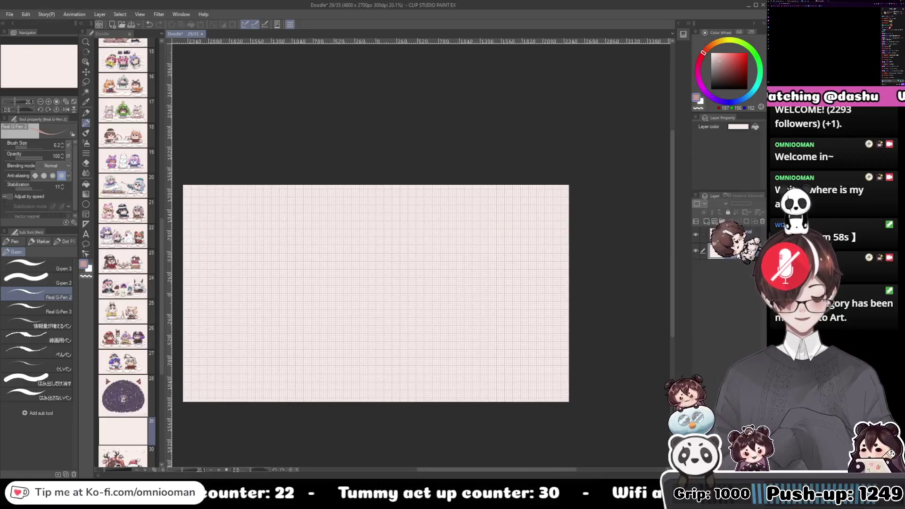
pyautogui.hotkey('ctrl', 'shift', 'n')
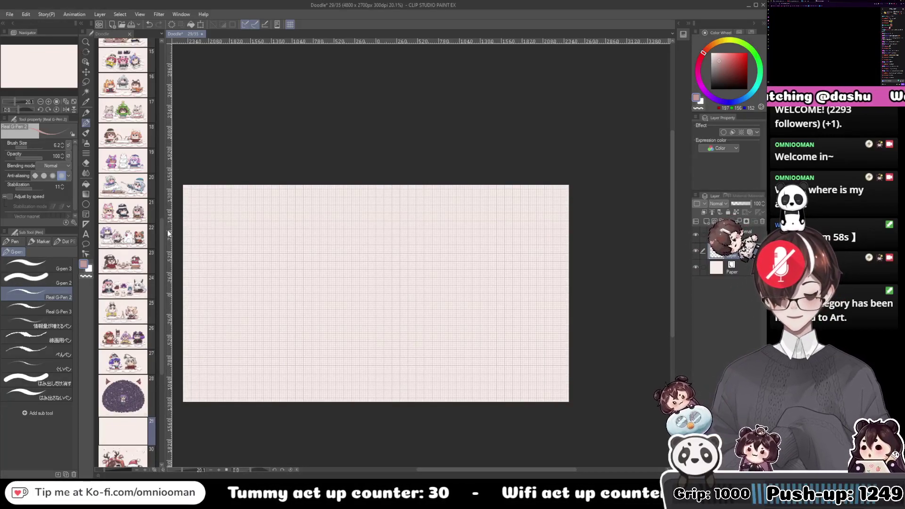
# Place a vertical and a horizontal ruler guide through the centre of the doodle page.
pyautogui.moveTo(169, 234); pyautogui.dragTo(366, 189)
pyautogui.hotkey('ctrl', 'z')
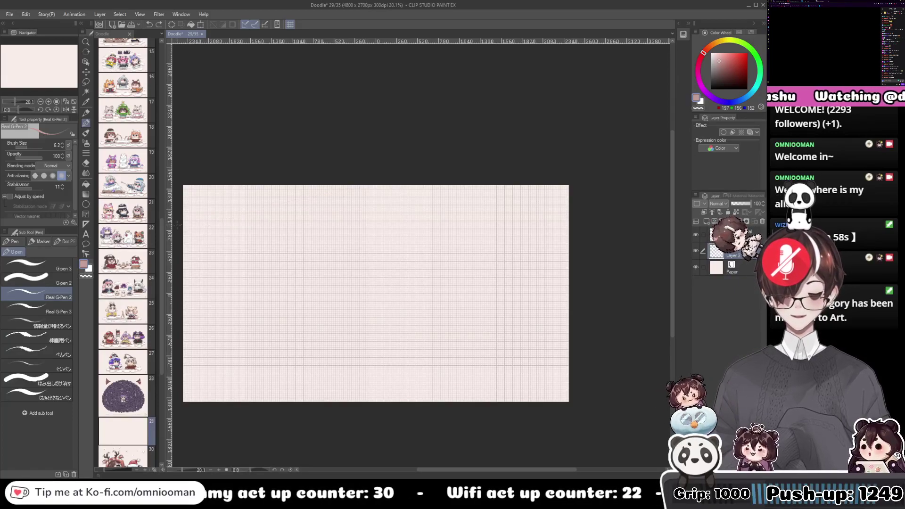
pyautogui.moveTo(171, 225)
pyautogui.mouseDown()
pyautogui.moveTo(347, 202)
pyautogui.moveTo(376, 208)
pyautogui.mouseUp()
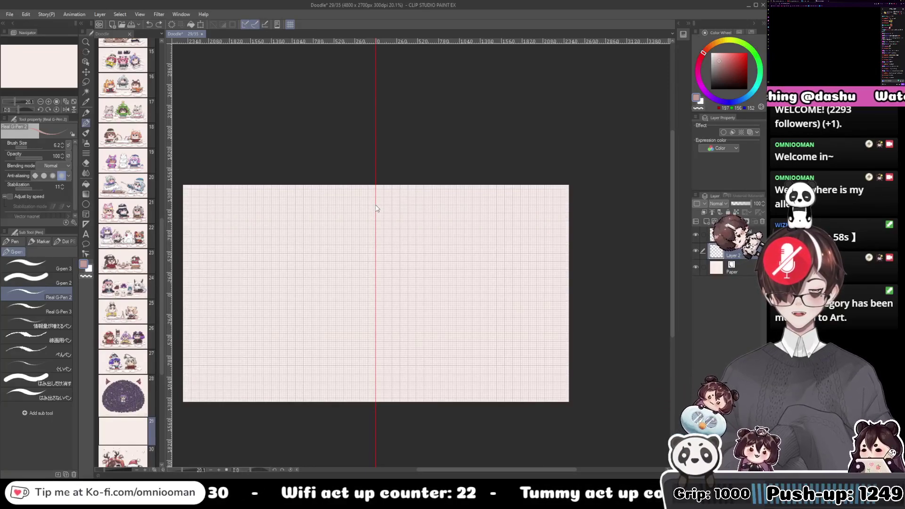
pyautogui.moveTo(376, 208); pyautogui.dragTo(376, 208)
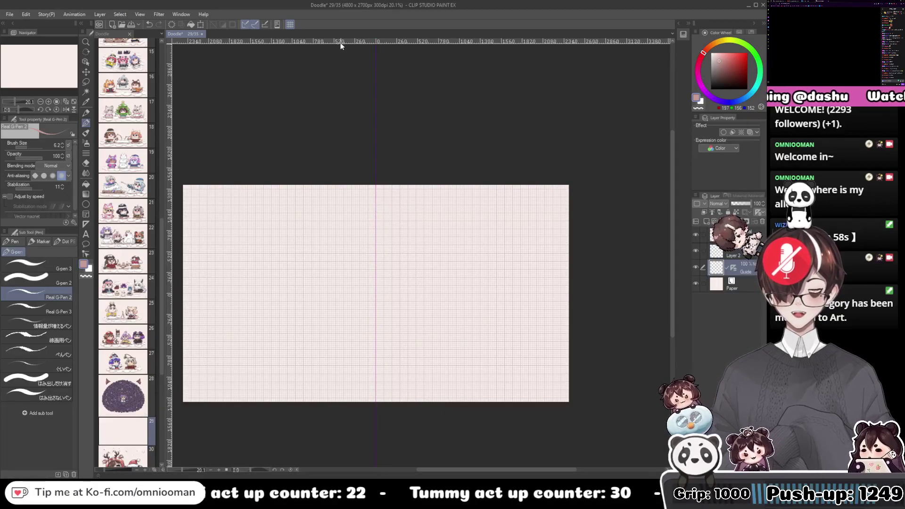
pyautogui.moveTo(341, 42); pyautogui.dragTo(292, 294)
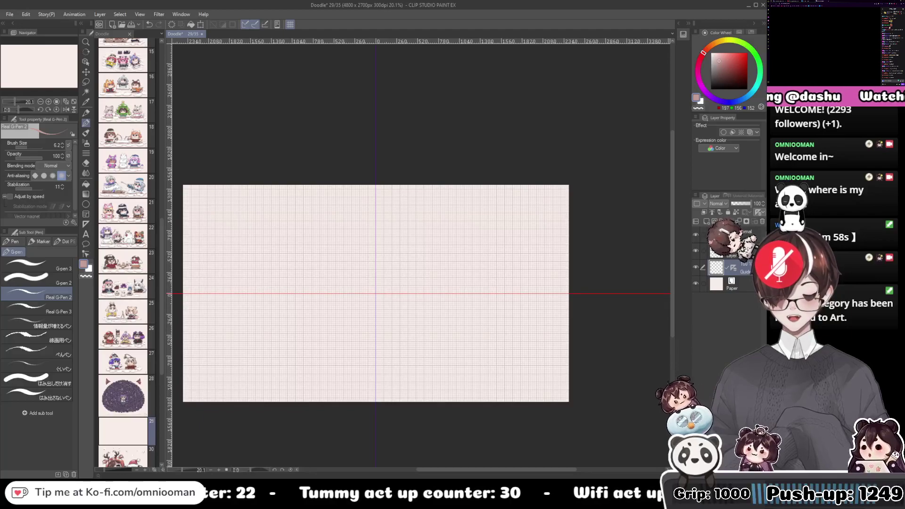
pyautogui.scroll(4, 376, 295)
pyautogui.scroll(3, 378, 294)
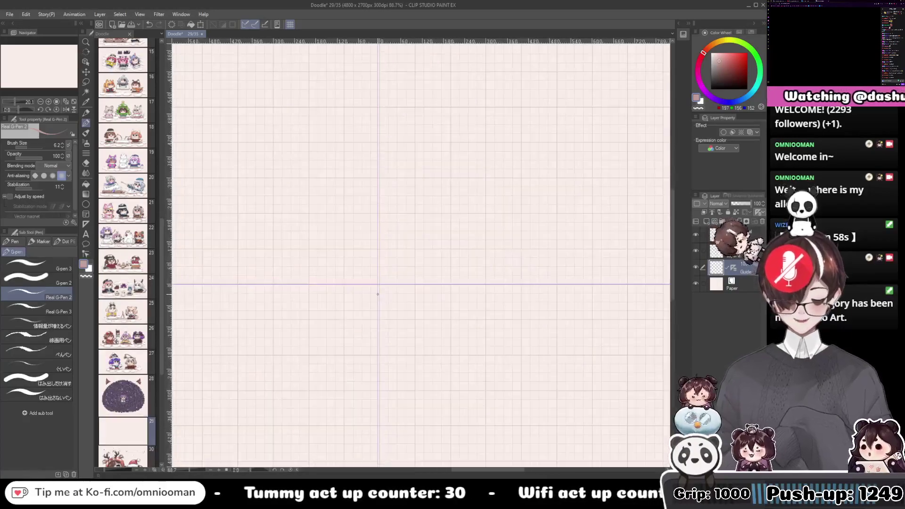
# Create a copy of the Object sub tool named "Guide Drag" directly below Object.
pyautogui.press('o')
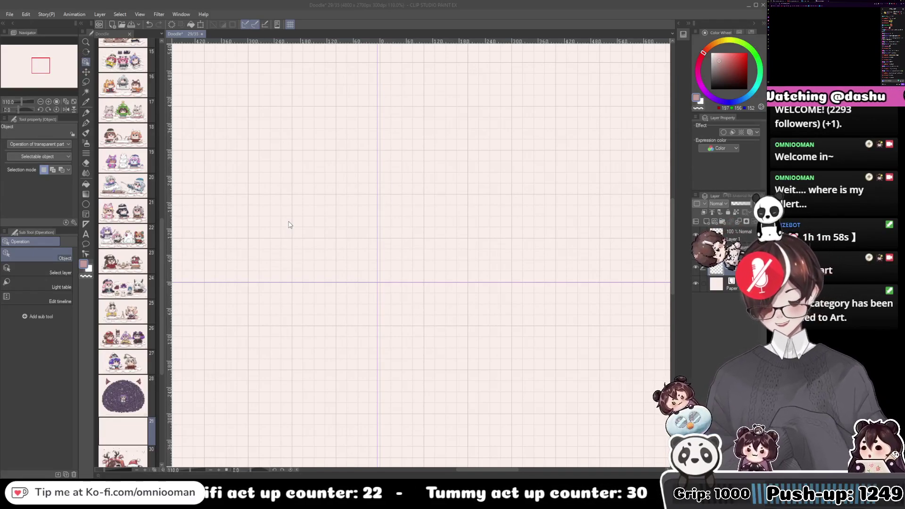
pyautogui.click(454, 217)
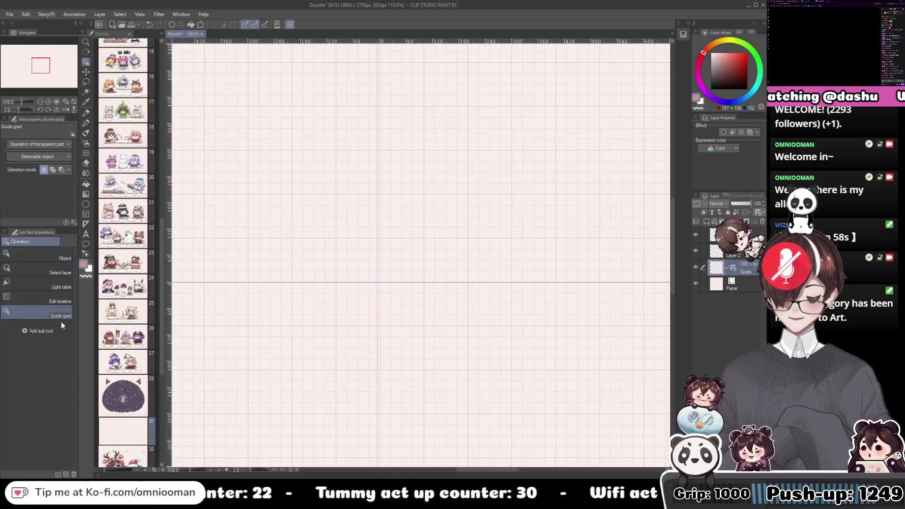
pyautogui.moveTo(60, 318); pyautogui.dragTo(47, 267)
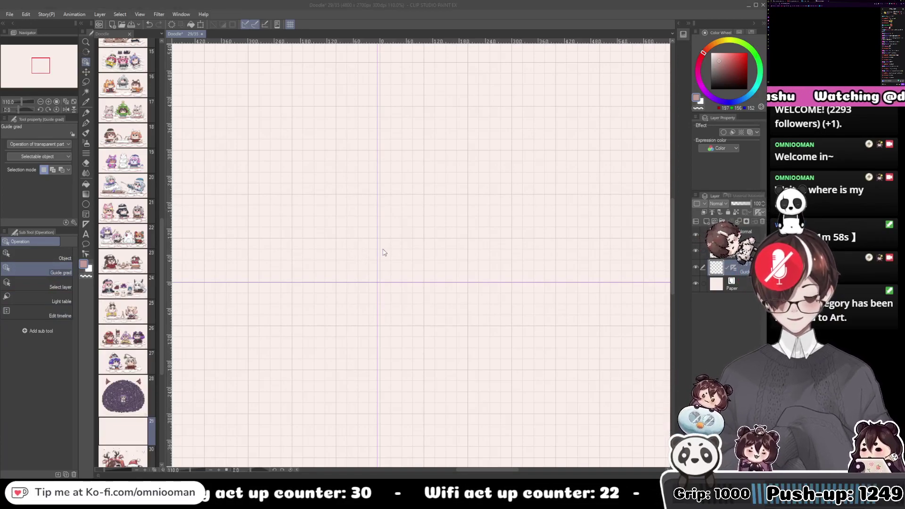
pyautogui.click(446, 212)
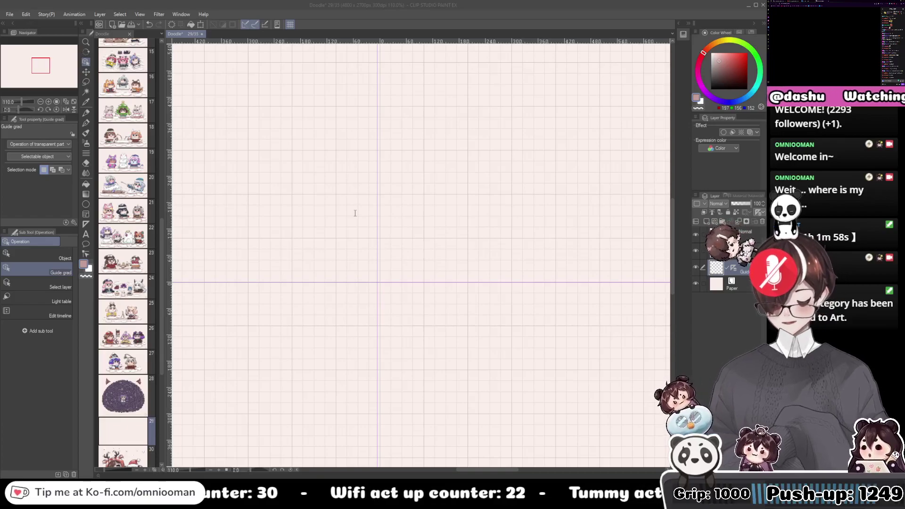
pyautogui.press('Return')
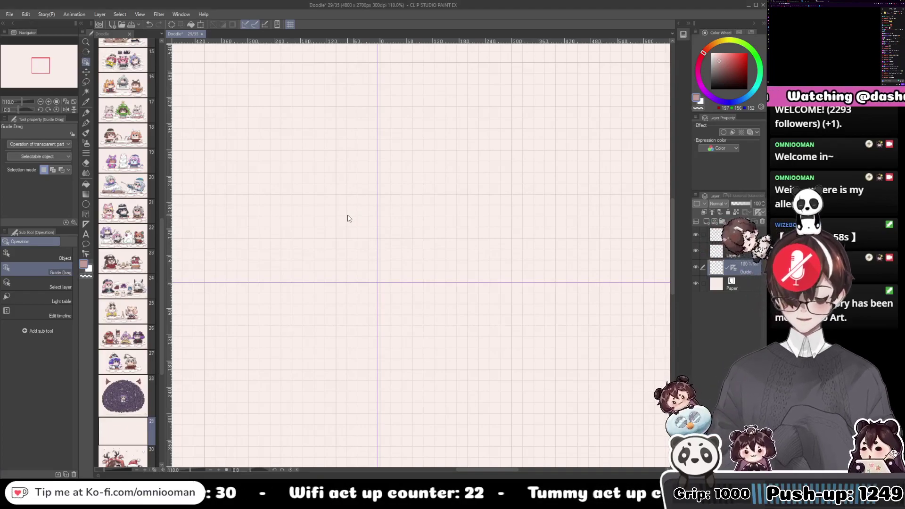
# Align the guides with the page centre, with the vertical guide at Center X 2400, and return to the Object sub tool.
pyautogui.scroll(2, 389, 277)
pyautogui.scroll(2, 376, 275)
pyautogui.click(376, 275)
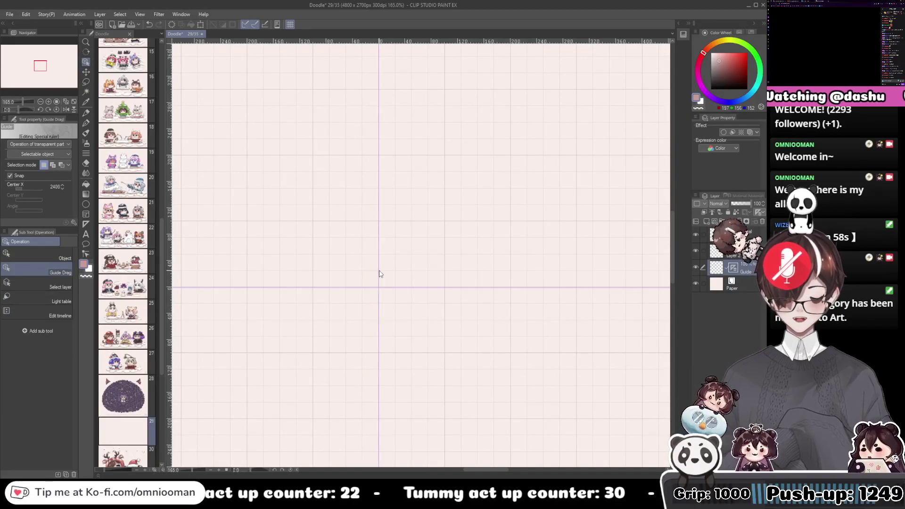
pyautogui.scroll(9, 380, 276)
pyautogui.moveTo(389, 285); pyautogui.dragTo(390, 284)
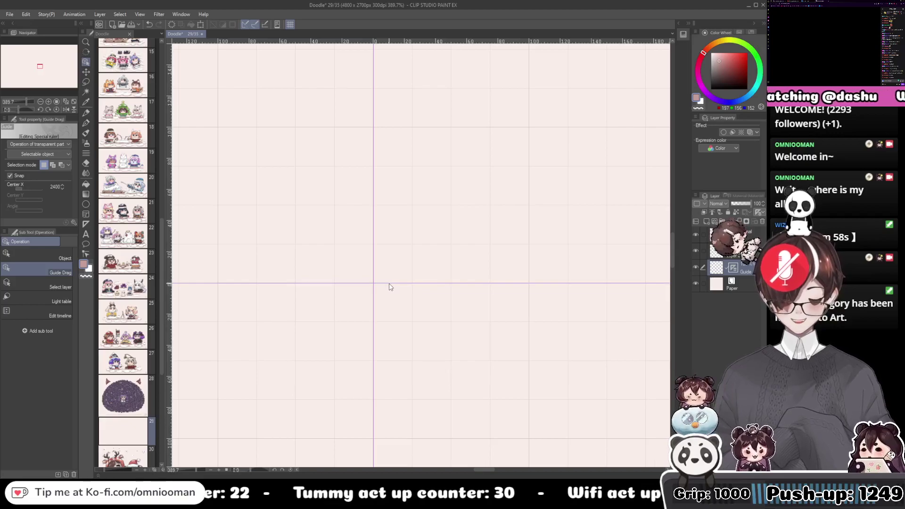
pyautogui.scroll(-12, 389, 287)
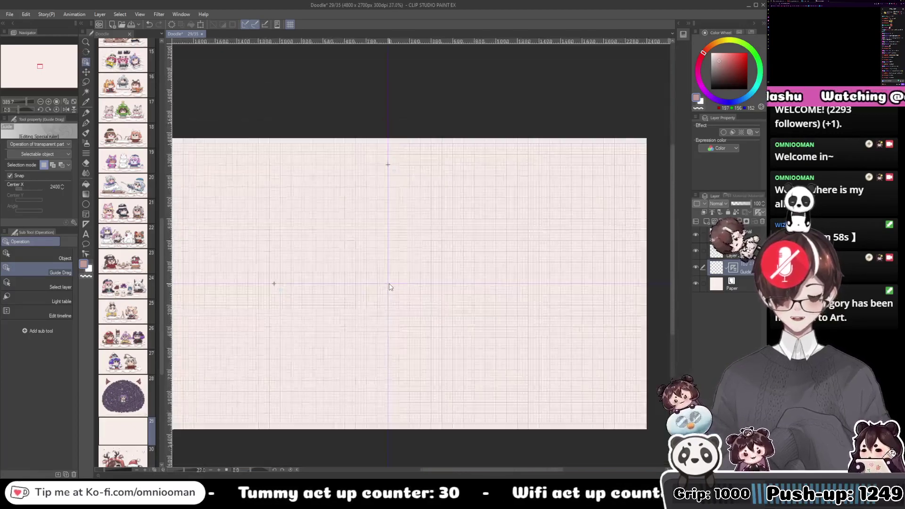
pyautogui.scroll(-3, 389, 287)
pyautogui.scroll(2, 390, 286)
pyautogui.moveTo(417, 243); pyautogui.dragTo(419, 233)
pyautogui.click(28, 257)
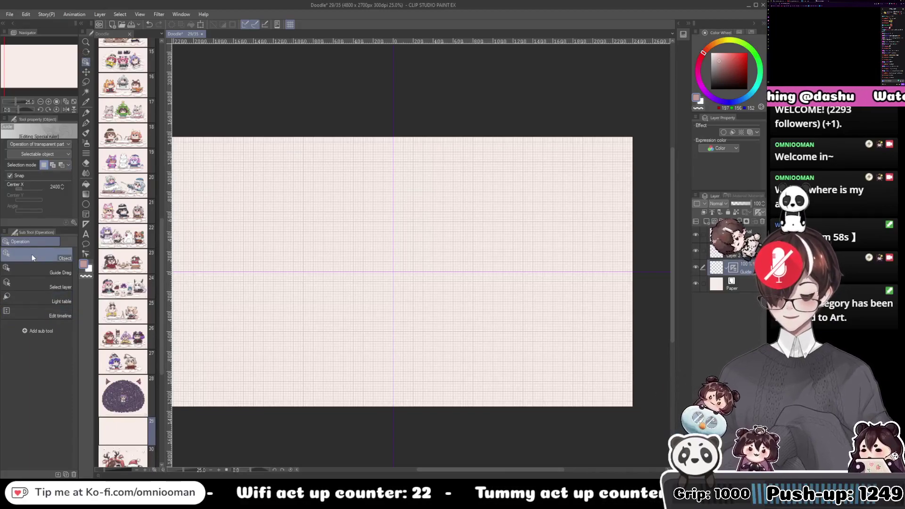
# Make the topmost layer active and select the Real G-Pen 2 for drawing near the guides' intersection.
pyautogui.scroll(2, 398, 192)
pyautogui.scroll(-8, 432, 210)
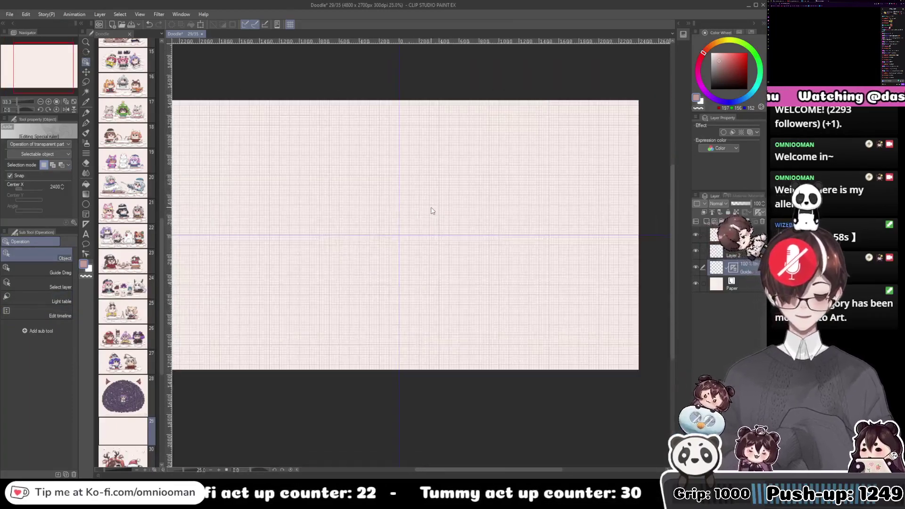
pyautogui.scroll(8, 432, 210)
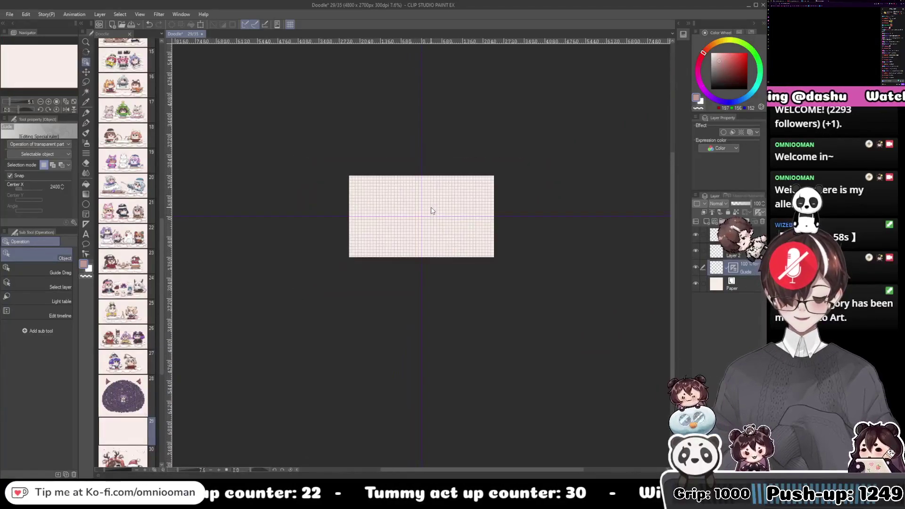
pyautogui.scroll(6, 422, 232)
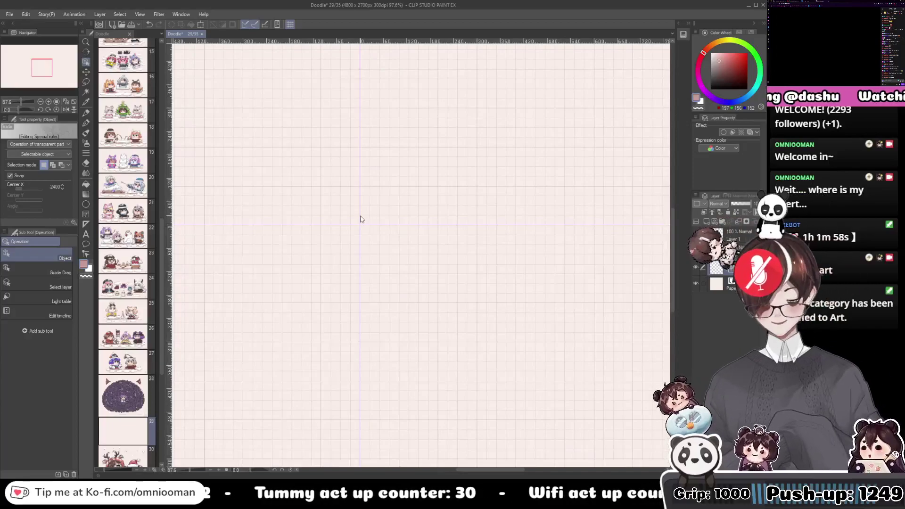
pyautogui.scroll(4, 360, 220)
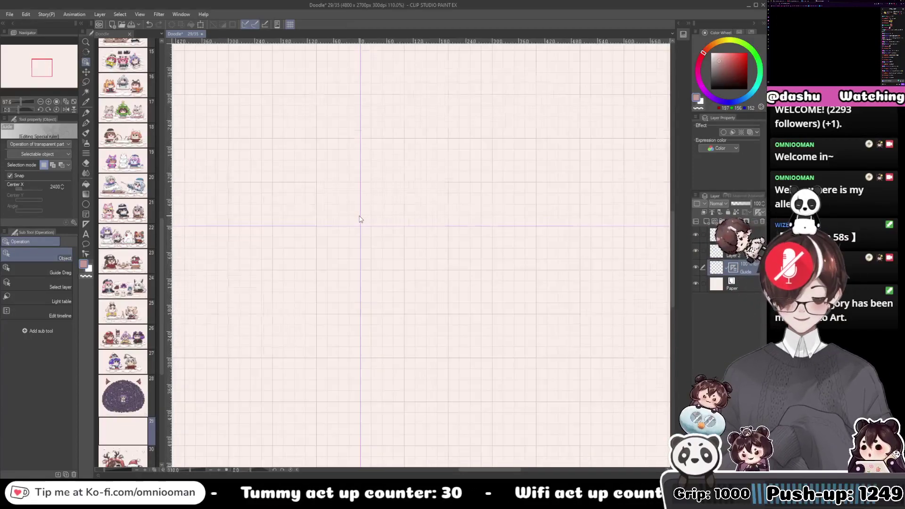
pyautogui.click(734, 252)
pyautogui.press('p')
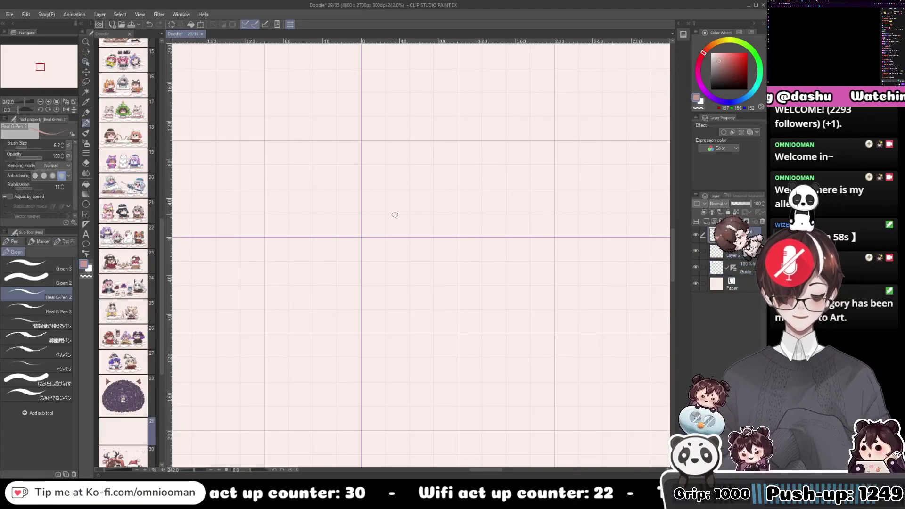
pyautogui.scroll(-2, 387, 212)
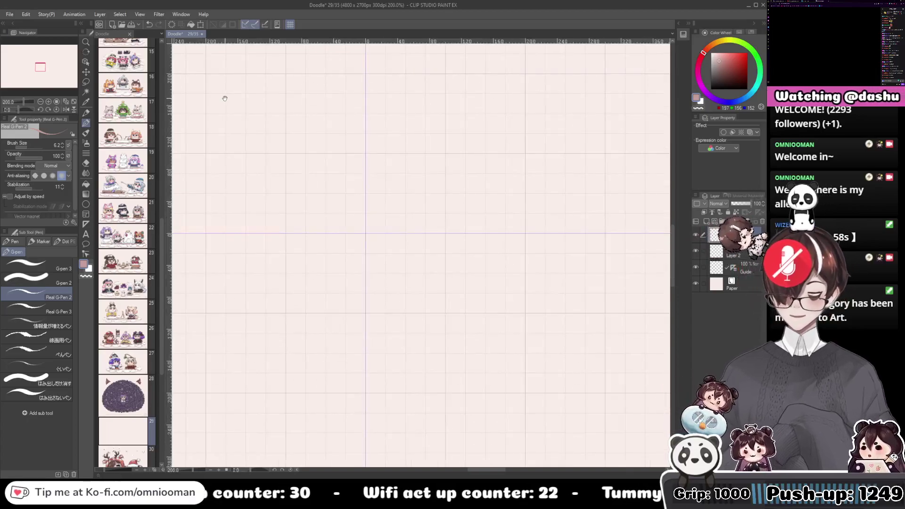
# Open the image file Halloween party.png alongside the doodle page.
pyautogui.click(9, 14)
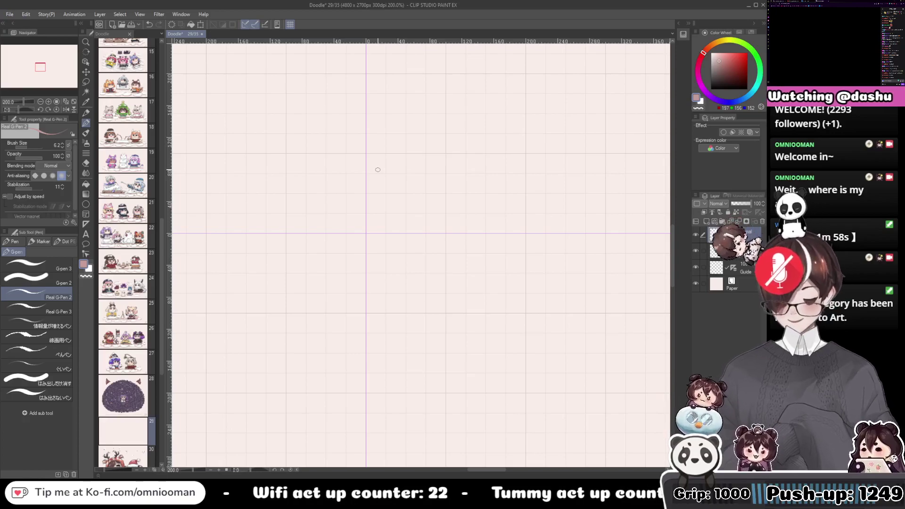
pyautogui.click(9, 14)
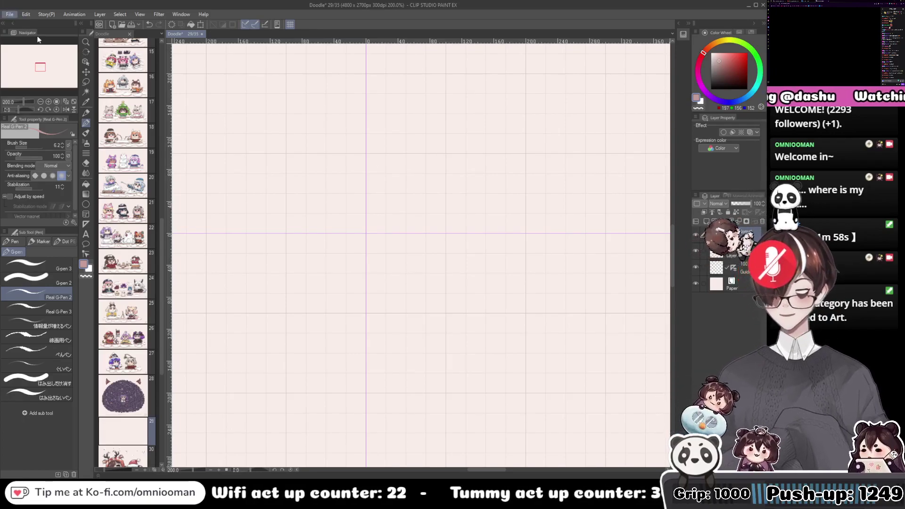
pyautogui.click(160, 49)
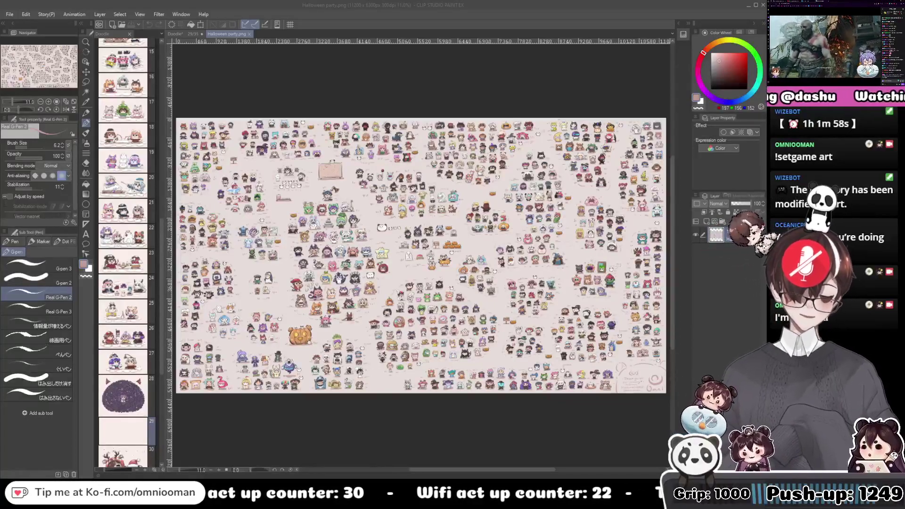
# Show the grid over Halloween party.png and examine the blue-haired horned character near the image centre up close.
pyautogui.scroll(5, 424, 234)
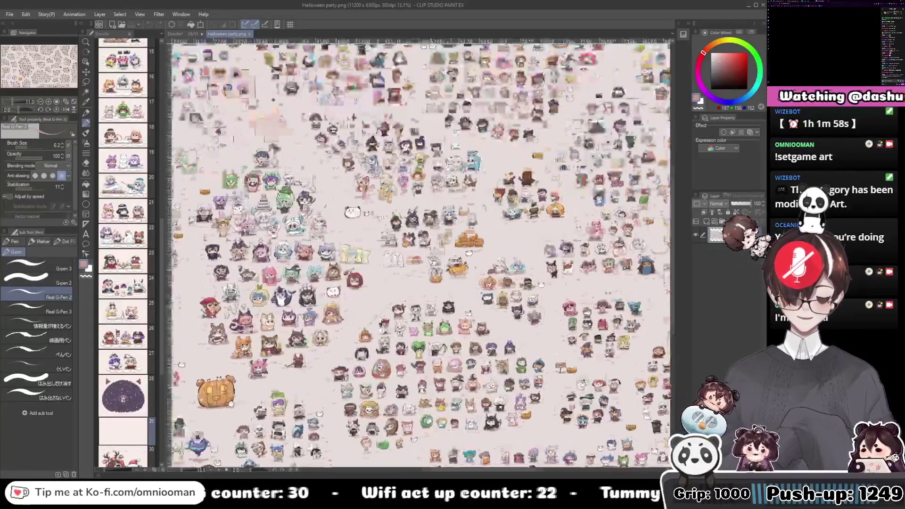
pyautogui.click(291, 25)
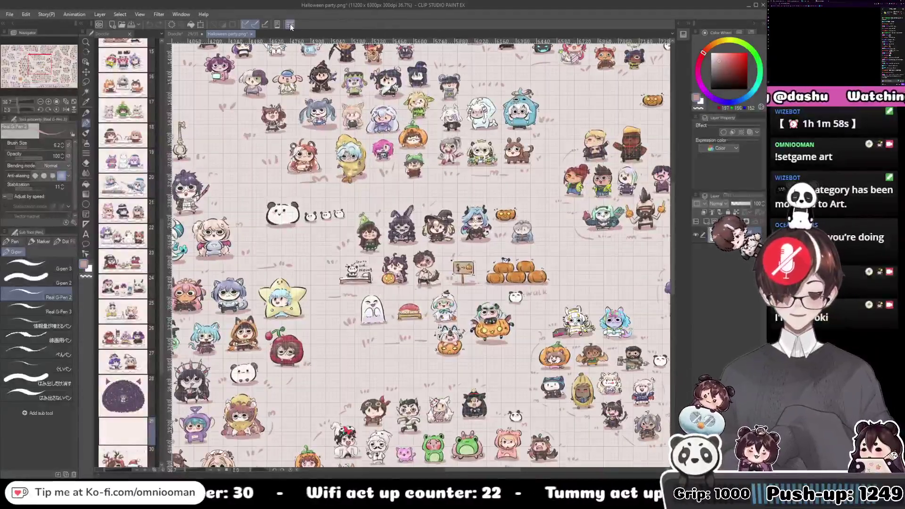
pyautogui.scroll(5, 474, 237)
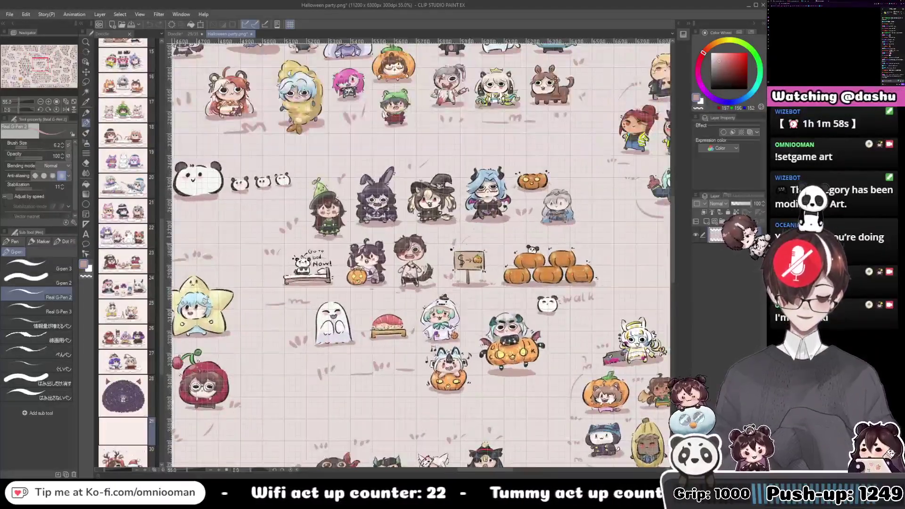
pyautogui.scroll(6, 499, 189)
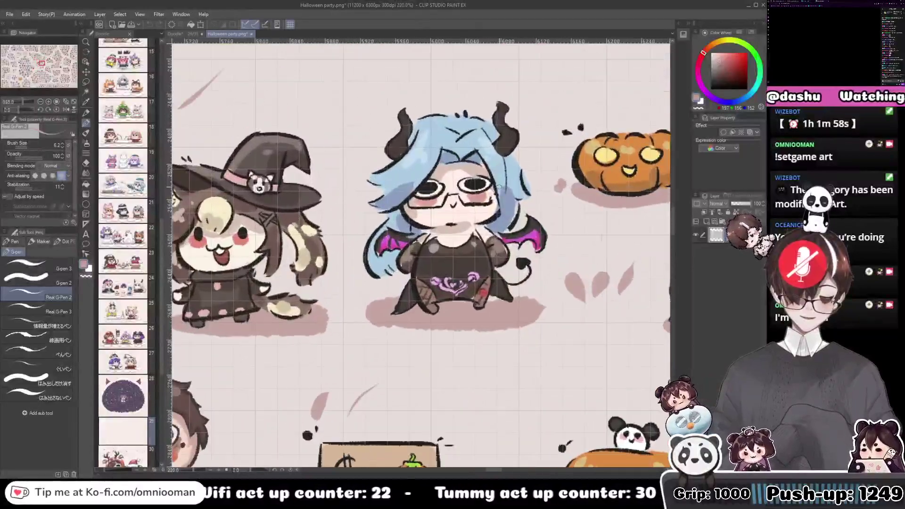
pyautogui.scroll(2, 499, 187)
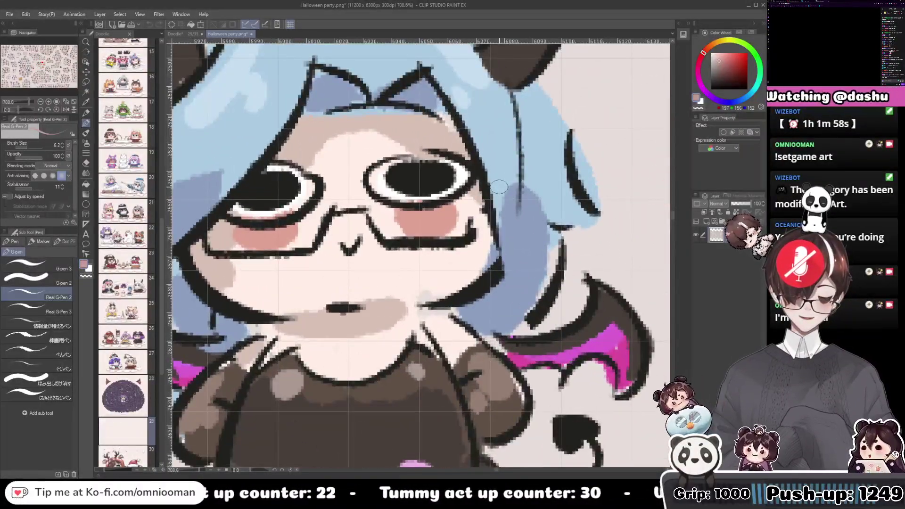
# Look over the characters across Halloween party.png, from the blue-haired horned one to the crowd near the large pumpkin.
pyautogui.scroll(-5, 500, 187)
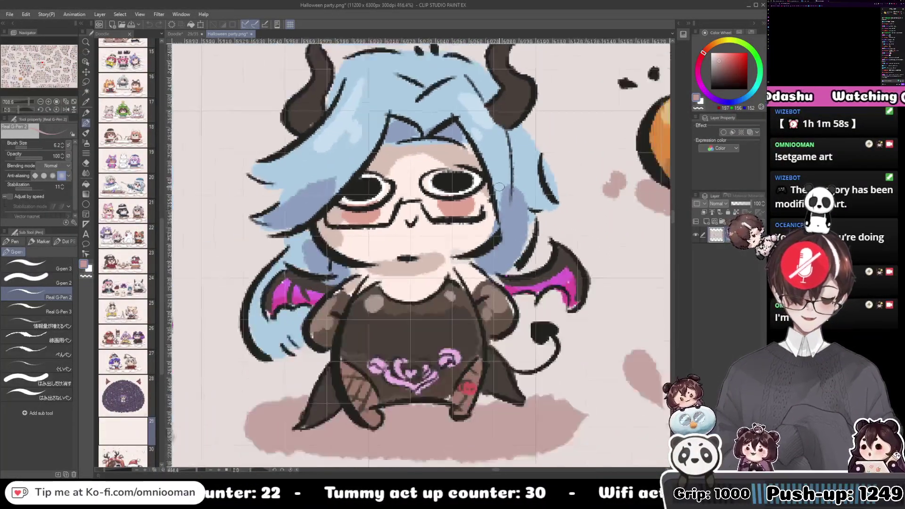
pyautogui.moveTo(471, 256); pyautogui.dragTo(579, 134)
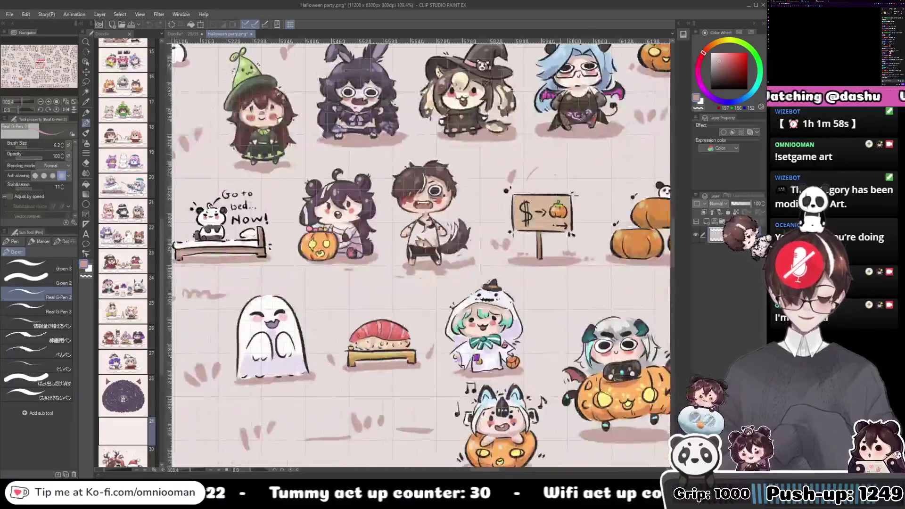
pyautogui.moveTo(469, 325); pyautogui.dragTo(506, 344)
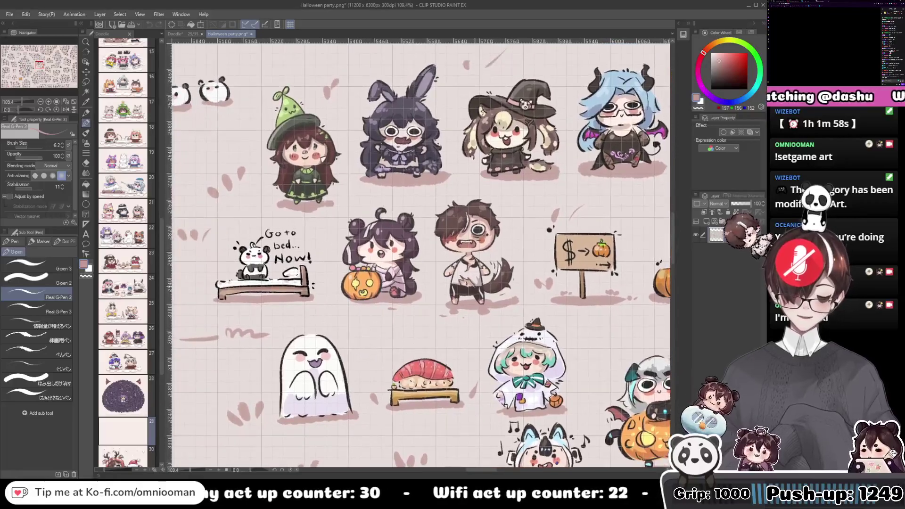
pyautogui.scroll(-4, 355, 170)
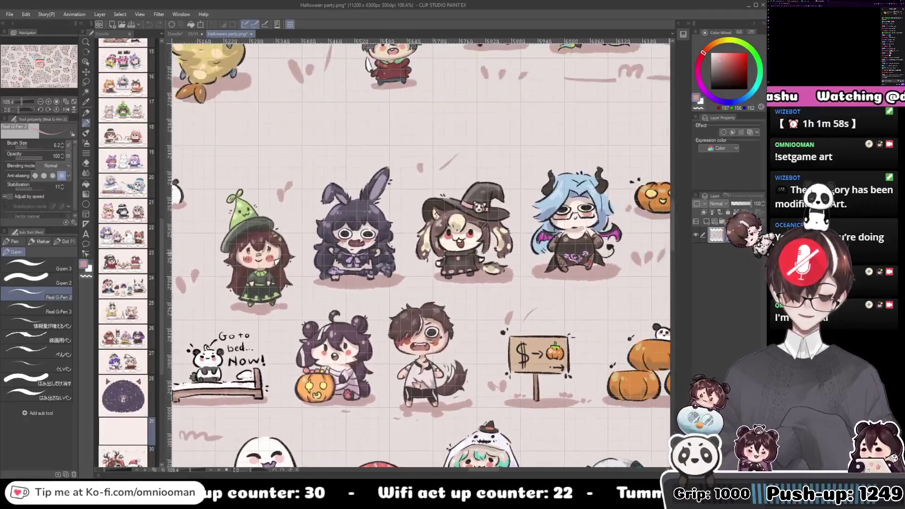
pyautogui.scroll(-3, 408, 248)
pyautogui.moveTo(409, 248); pyautogui.dragTo(595, 145)
pyautogui.moveTo(347, 372); pyautogui.dragTo(514, 188)
pyautogui.moveTo(336, 355); pyautogui.dragTo(430, 329)
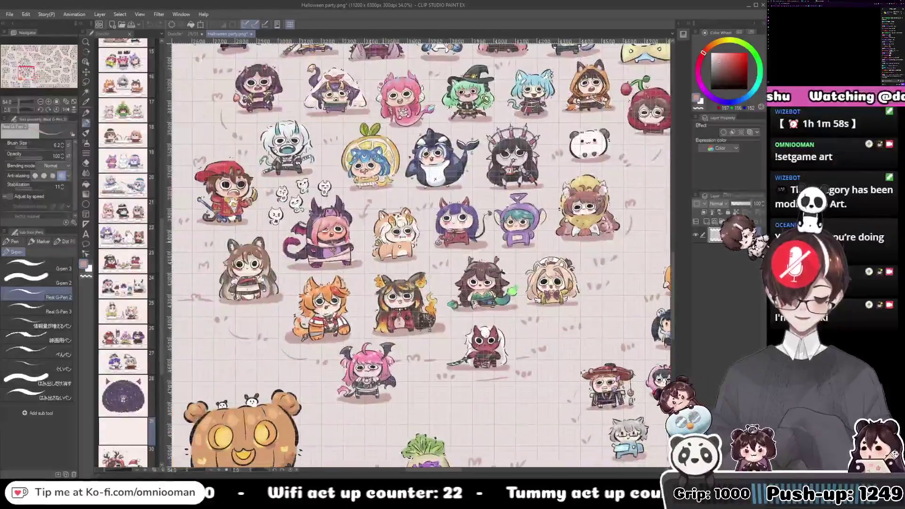
# Examine the long brown-haired character with animal ears up close, and close Halloween party.png to return to the doodle page.
pyautogui.scroll(8, 260, 278)
pyautogui.moveTo(243, 259); pyautogui.dragTo(325, 275)
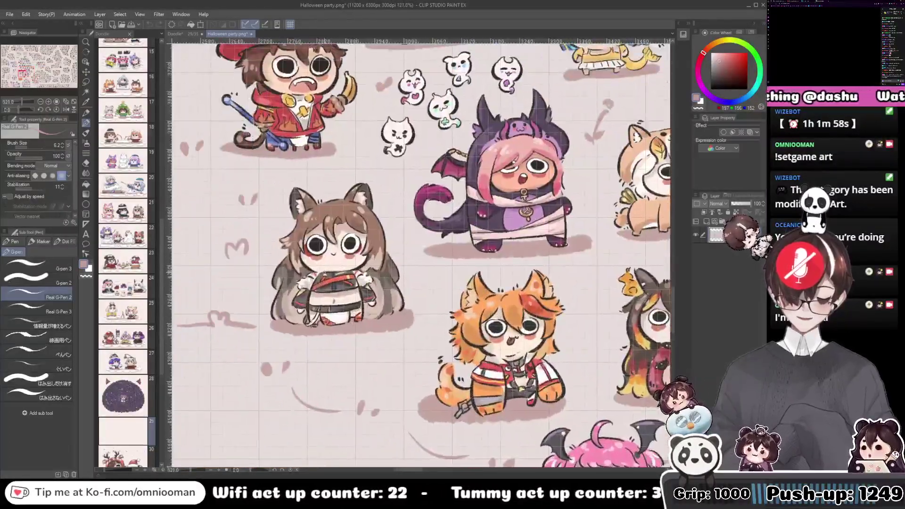
pyautogui.scroll(6, 324, 272)
pyautogui.scroll(1, 323, 272)
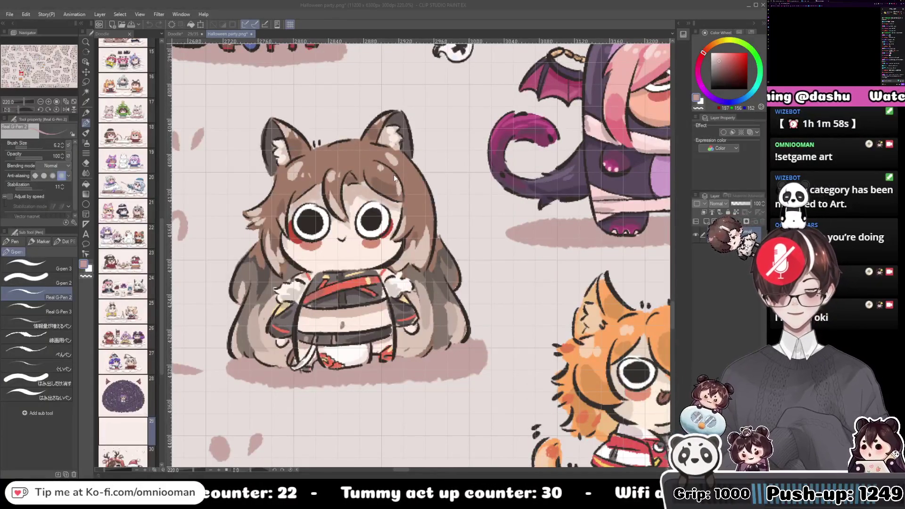
pyautogui.hotkey('ctrl', 'w')
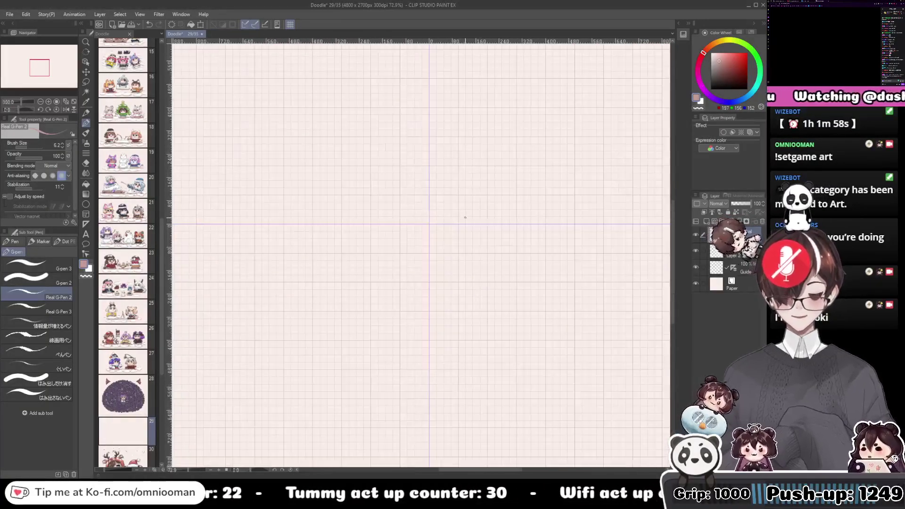
pyautogui.scroll(-2, 465, 218)
pyautogui.moveTo(466, 217); pyautogui.dragTo(375, 236)
pyautogui.scroll(4, 371, 239)
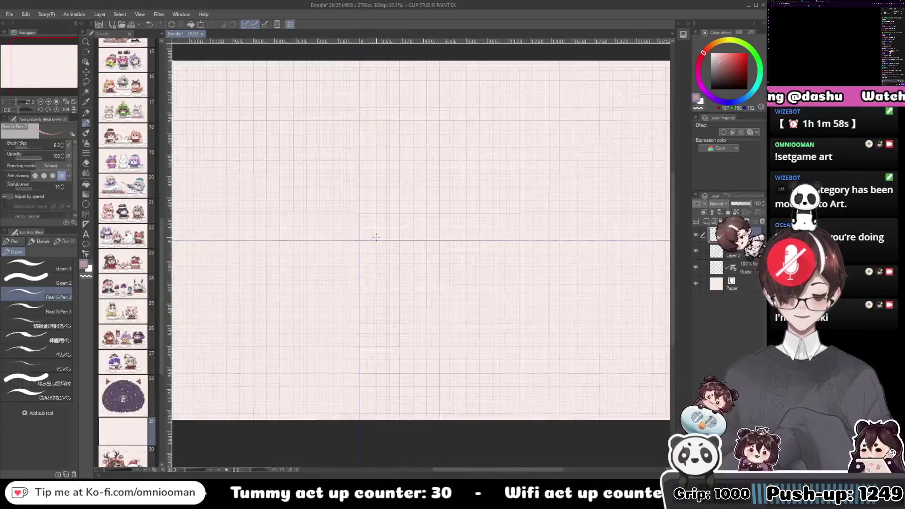
pyautogui.scroll(5, 359, 241)
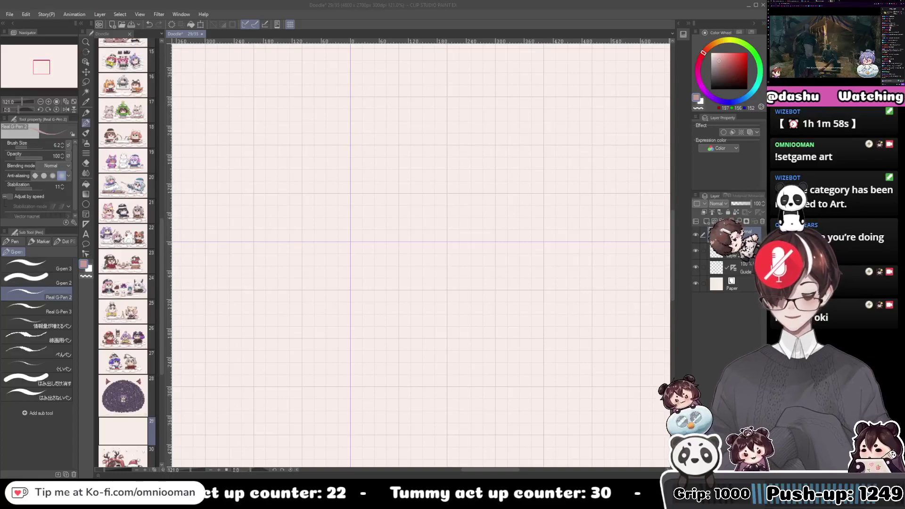
pyautogui.scroll(-2, 414, 238)
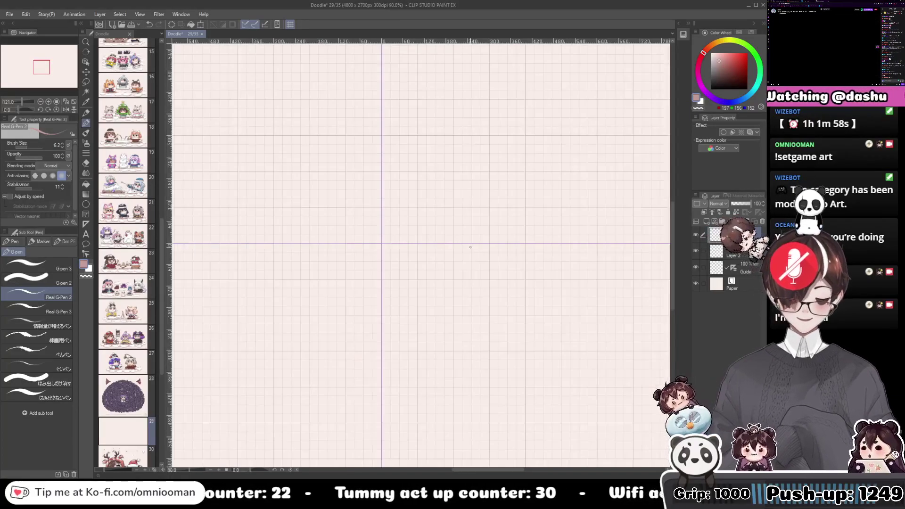
pyautogui.scroll(4, 414, 237)
pyautogui.scroll(-6, 387, 225)
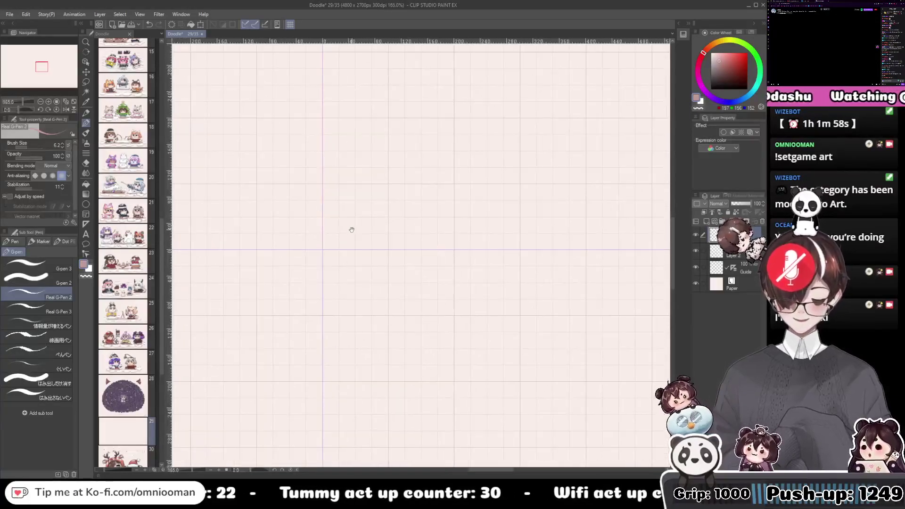
pyautogui.scroll(-10, 386, 224)
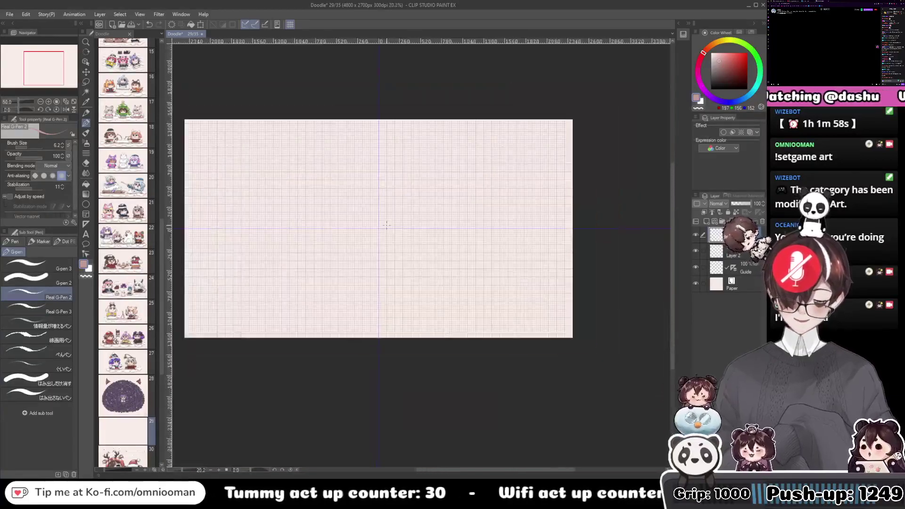
pyautogui.scroll(-5, 386, 225)
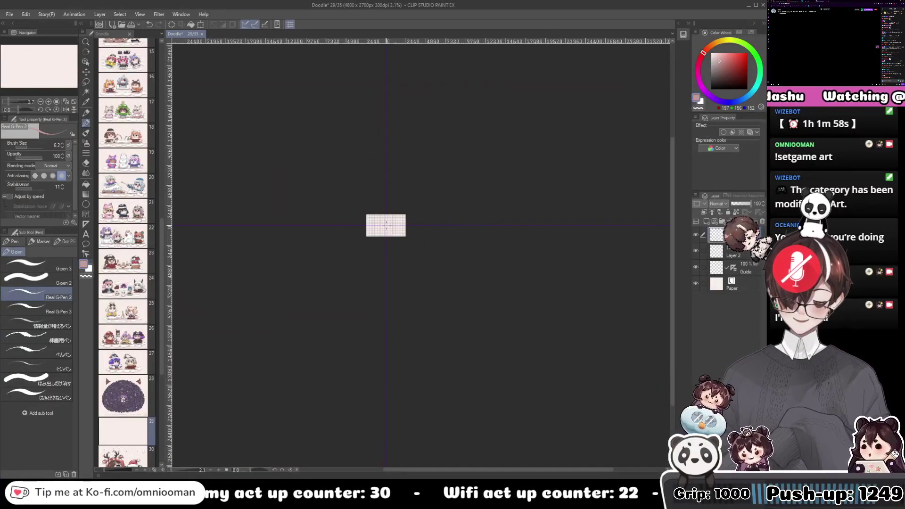
pyautogui.scroll(12, 387, 224)
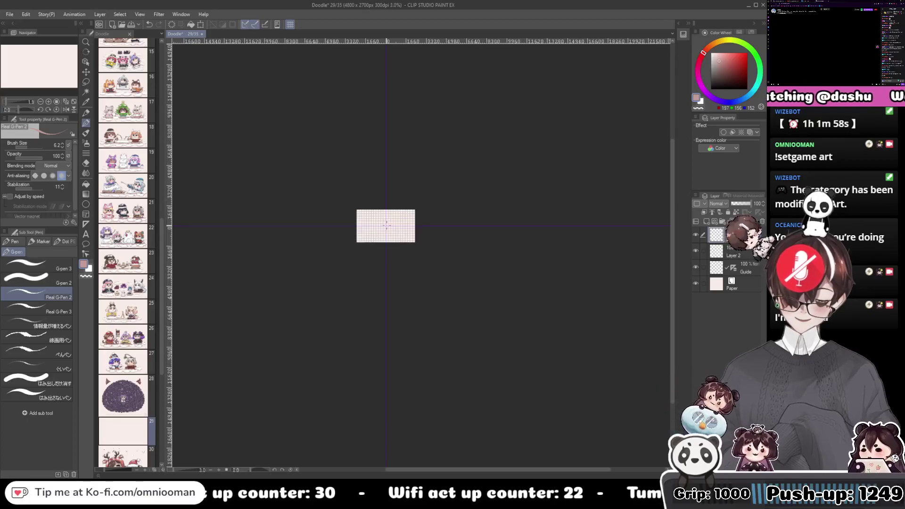
pyautogui.scroll(4, 387, 223)
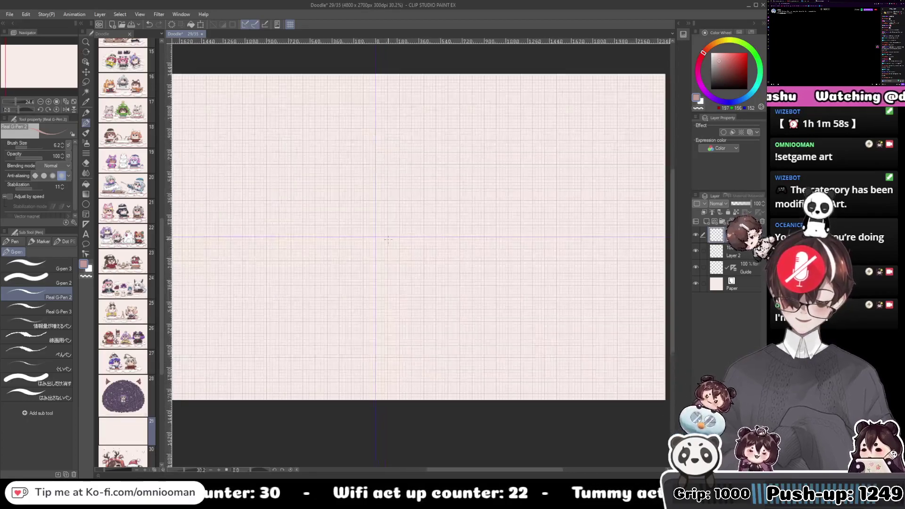
pyautogui.scroll(5, 377, 260)
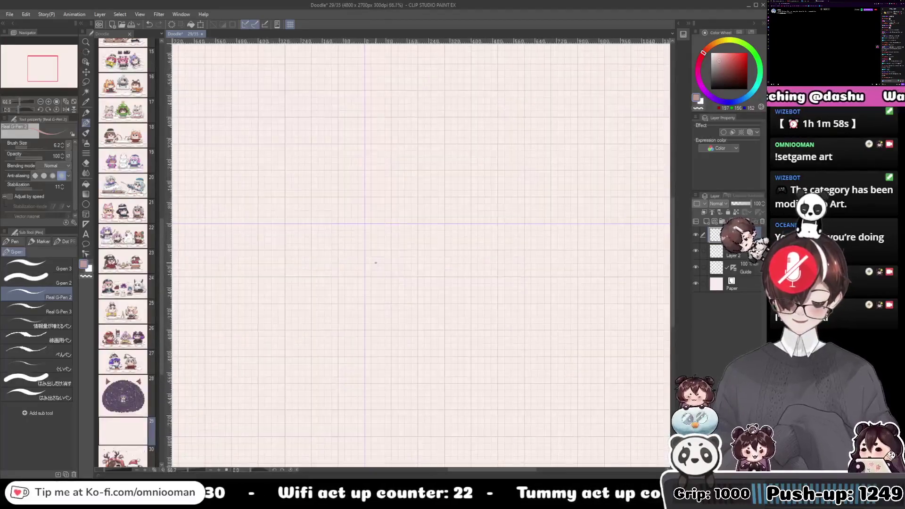
pyautogui.scroll(3, 352, 266)
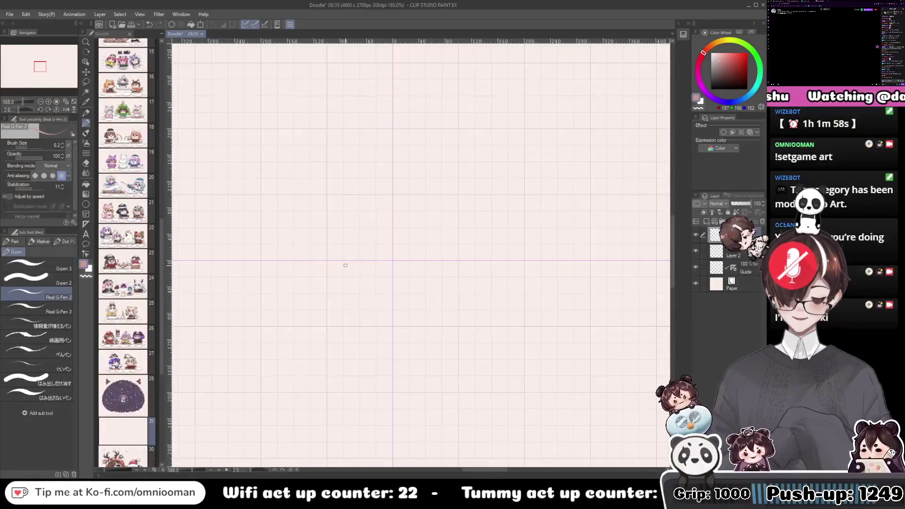
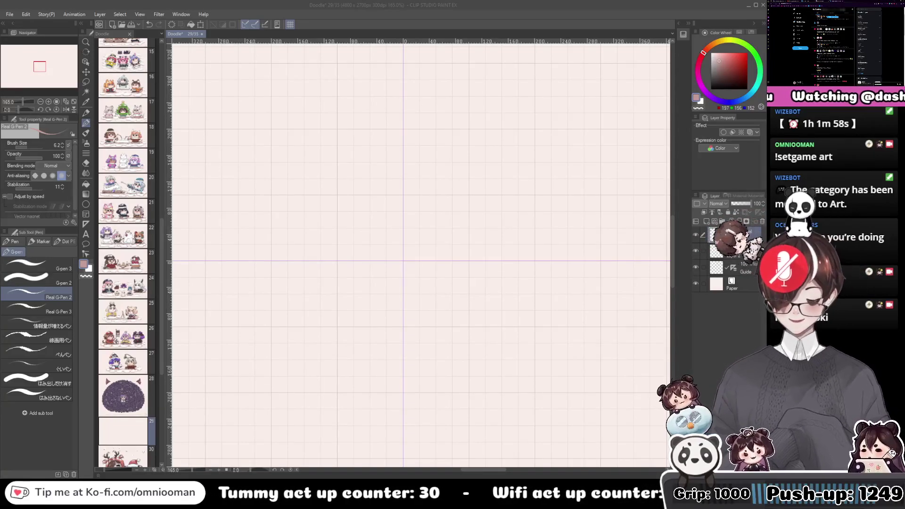
pyautogui.scroll(-5, 386, 271)
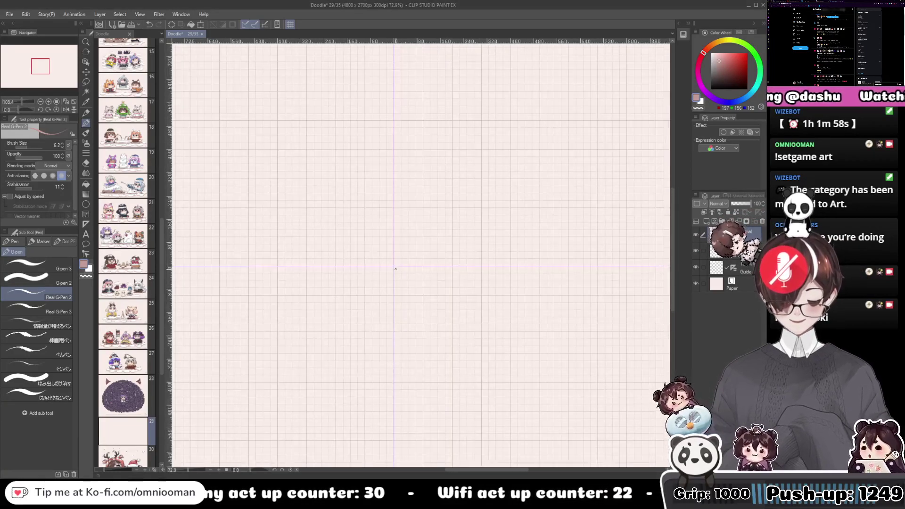
pyautogui.scroll(5, 396, 270)
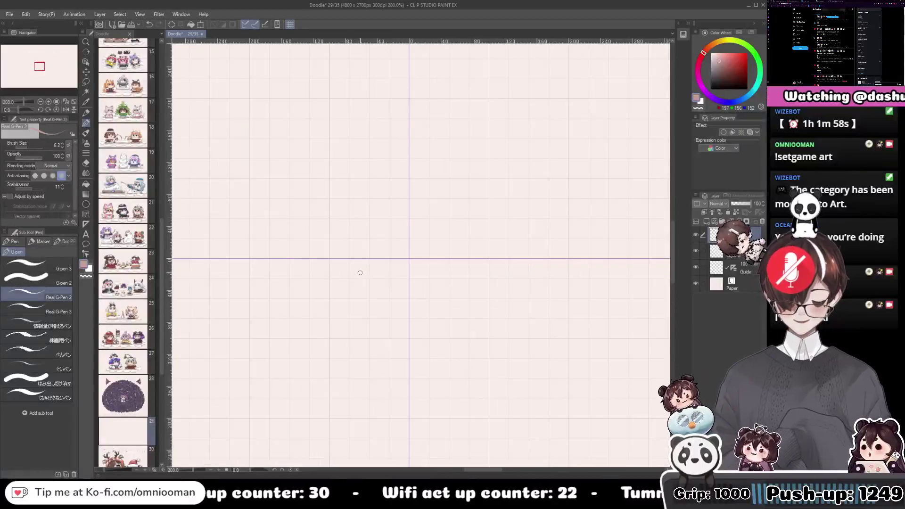
pyautogui.moveTo(360, 273)
pyautogui.mouseDown()
pyautogui.moveTo(317, 312)
pyautogui.moveTo(397, 279)
pyautogui.moveTo(343, 258)
pyautogui.moveTo(367, 262)
pyautogui.mouseUp()
pyautogui.scroll(2, 292, 249)
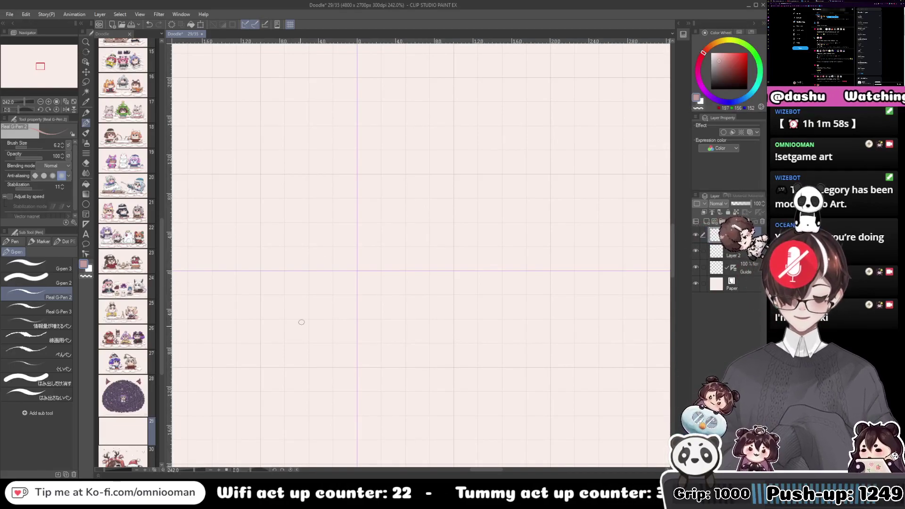
pyautogui.keyDown('alt'); pyautogui.click(242, 225); pyautogui.keyUp('alt')
pyautogui.keyDown('alt'); pyautogui.click(243, 226); pyautogui.keyUp('alt')
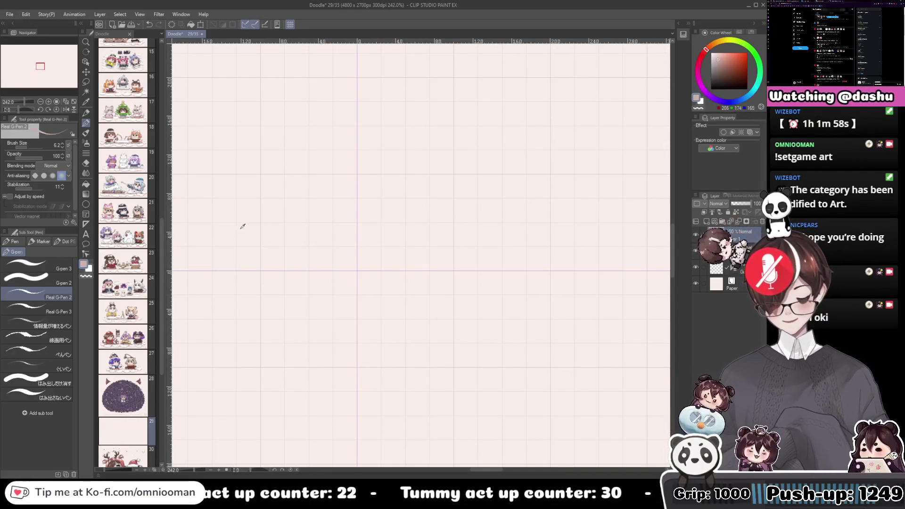
pyautogui.moveTo(379, 234)
pyautogui.mouseDown()
pyautogui.moveTo(372, 214)
pyautogui.moveTo(360, 222)
pyautogui.mouseUp()
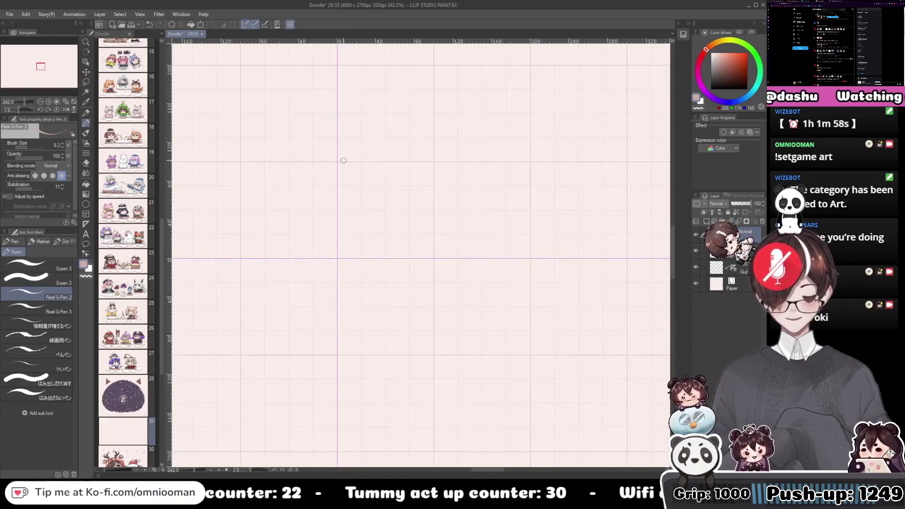
pyautogui.moveTo(343, 161); pyautogui.dragTo(343, 257)
pyautogui.hotkey('ctrl', 'z')
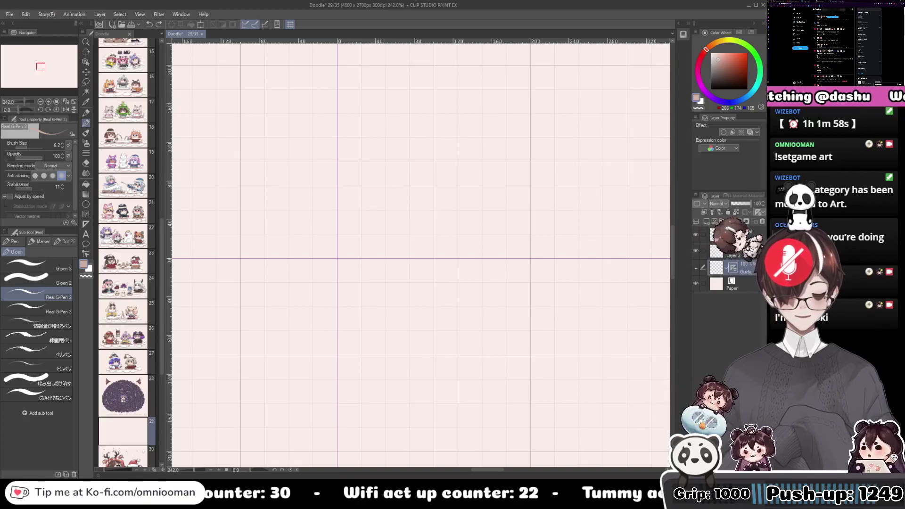
# Hide the Guide layer and make the topmost layer active for drawing.
pyautogui.click(696, 267)
pyautogui.click(741, 235)
pyautogui.moveTo(348, 194); pyautogui.dragTo(341, 191)
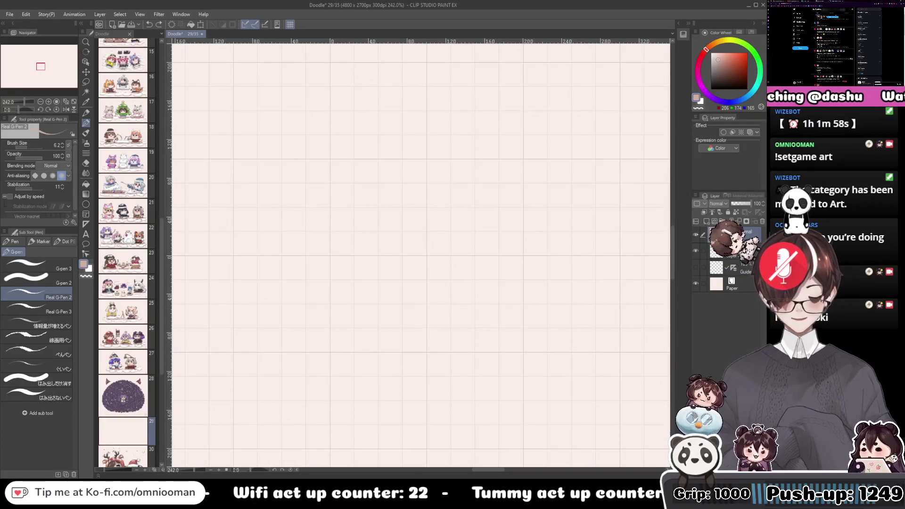
pyautogui.click(696, 267)
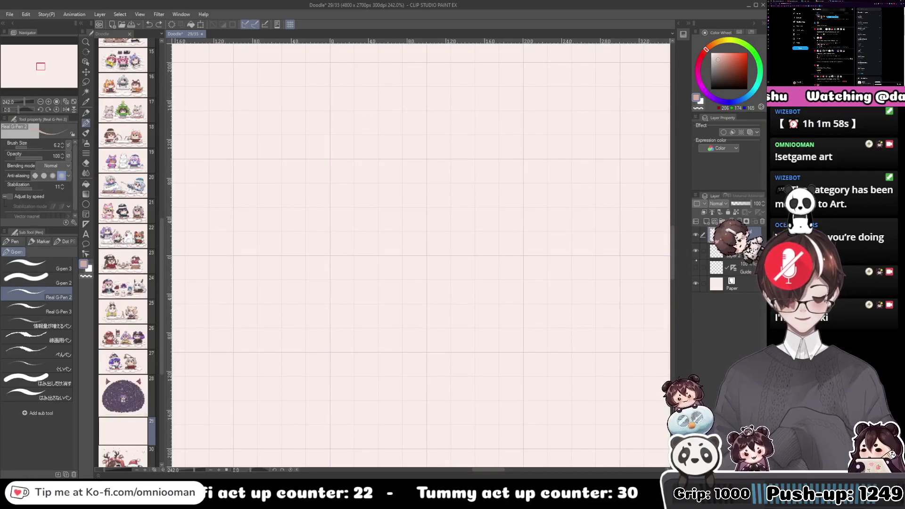
pyautogui.click(695, 267)
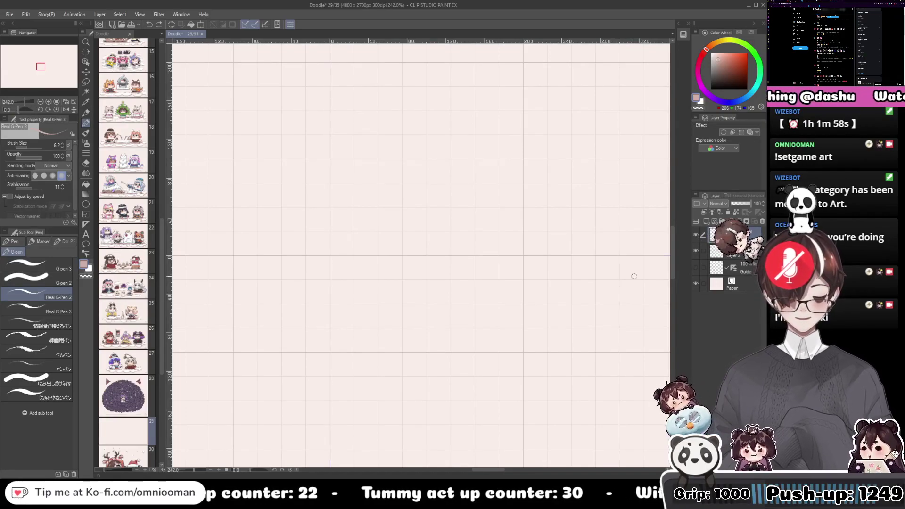
# Set the Real G-Pen 2 brush size to 13.1, undo the pinkish test stroke, and switch the drawing colour to near-black.
pyautogui.moveTo(552, 332); pyautogui.dragTo(616, 323)
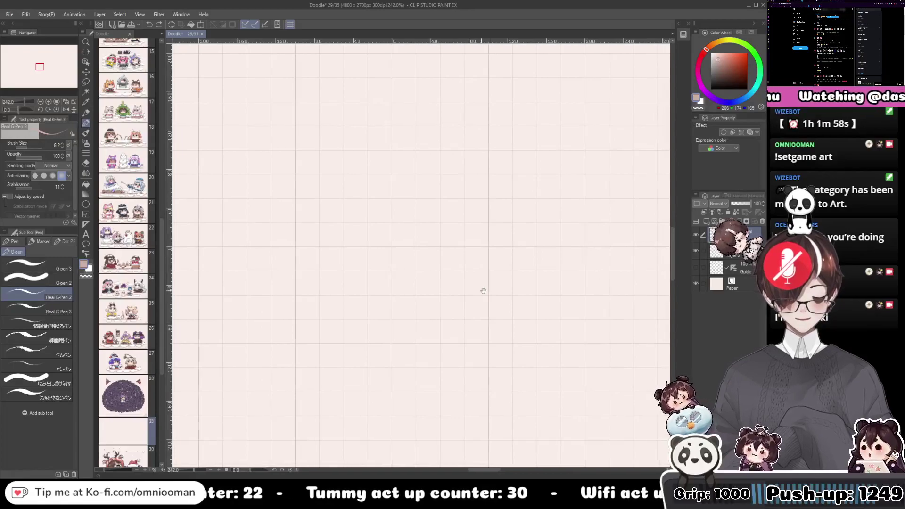
pyautogui.moveTo(483, 291); pyautogui.dragTo(441, 293)
pyautogui.moveTo(383, 198)
pyautogui.mouseDown()
pyautogui.moveTo(357, 204)
pyautogui.moveTo(364, 187)
pyautogui.moveTo(356, 190)
pyautogui.moveTo(351, 250)
pyautogui.mouseUp()
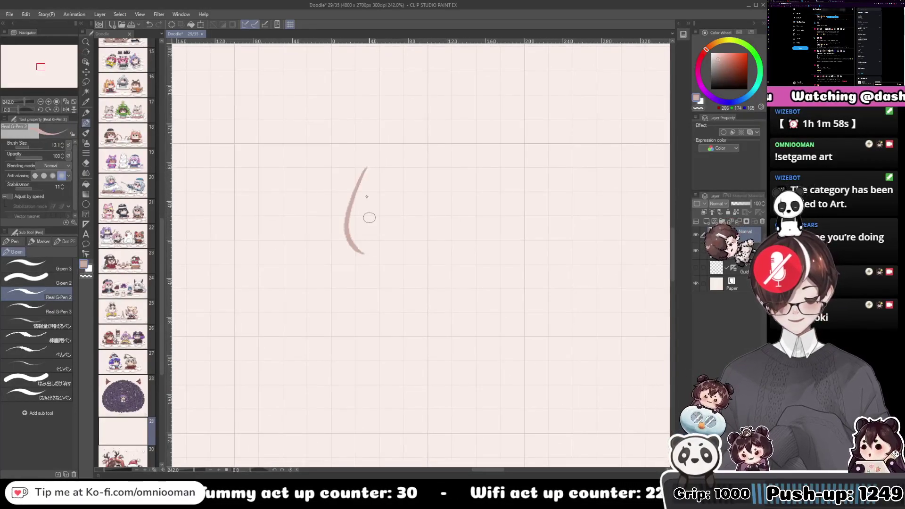
pyautogui.hotkey('ctrl', 'z')
pyautogui.press('x')
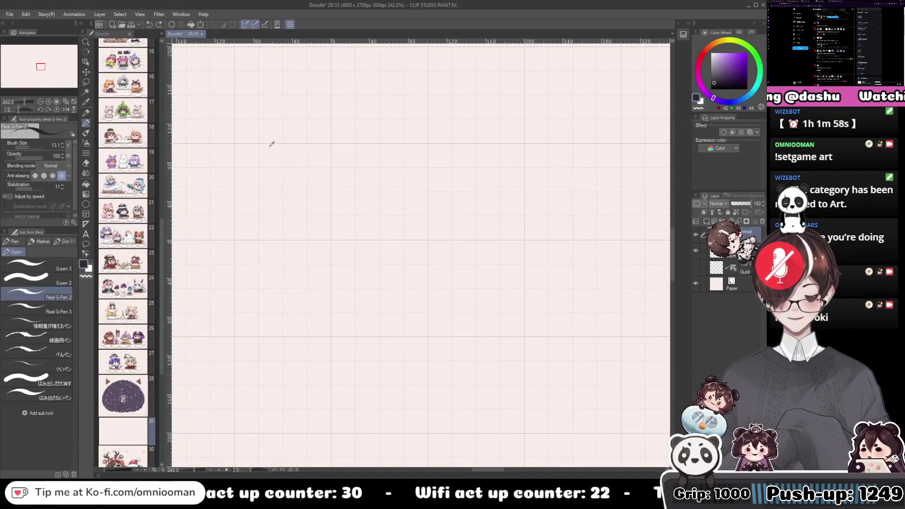
pyautogui.moveTo(350, 207)
pyautogui.mouseDown()
pyautogui.moveTo(349, 216)
pyautogui.moveTo(358, 206)
pyautogui.moveTo(341, 183)
pyautogui.moveTo(347, 204)
pyautogui.moveTo(372, 202)
pyautogui.moveTo(364, 204)
pyautogui.mouseUp()
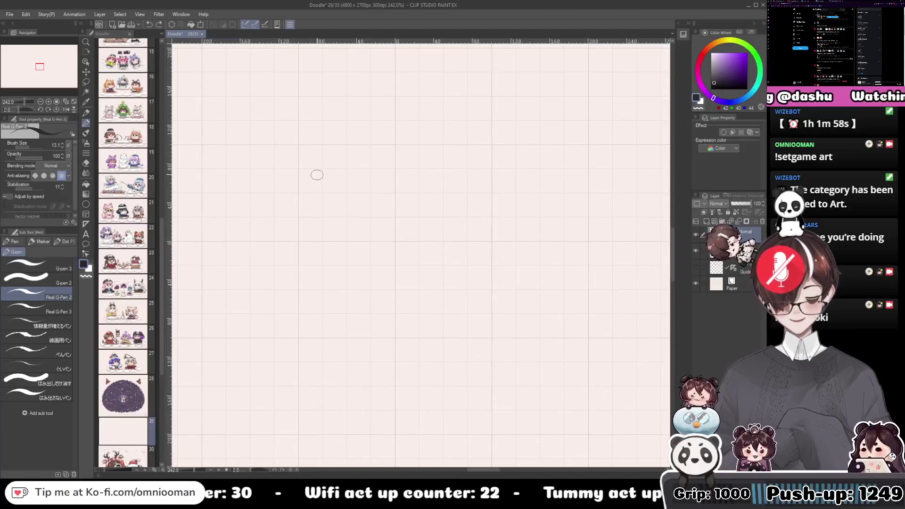
# Draw two facing curved strokes near the page centre as the sides of a chibi face, redoing them until they match.
pyautogui.moveTo(317, 175); pyautogui.dragTo(300, 236)
pyautogui.hotkey('ctrl', 'z')
pyautogui.moveTo(316, 170)
pyautogui.mouseDown()
pyautogui.moveTo(300, 238)
pyautogui.moveTo(313, 201)
pyautogui.moveTo(357, 190)
pyautogui.mouseUp()
pyautogui.moveTo(371, 165); pyautogui.dragTo(375, 235)
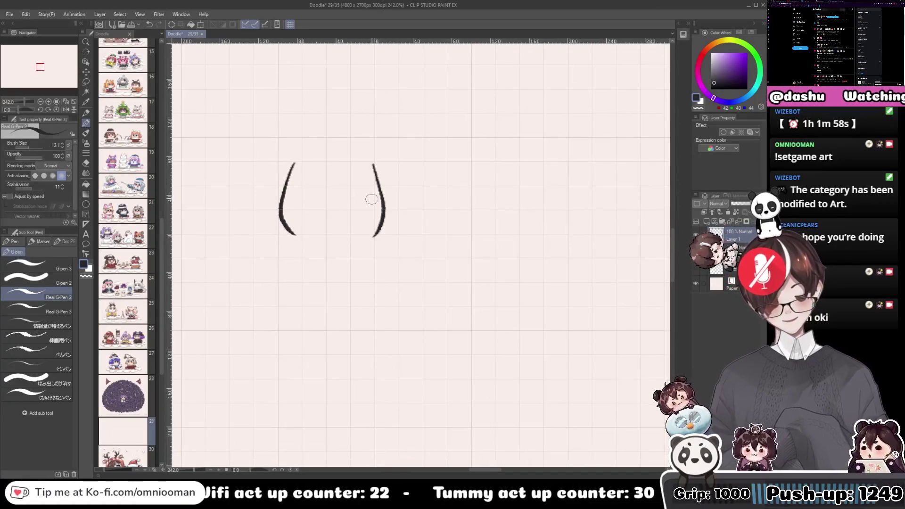
pyautogui.hotkey('ctrl', 'z')
pyautogui.moveTo(370, 164); pyautogui.dragTo(371, 233)
pyautogui.hotkey('ctrl', 'z')
pyautogui.moveTo(374, 165); pyautogui.dragTo(375, 231)
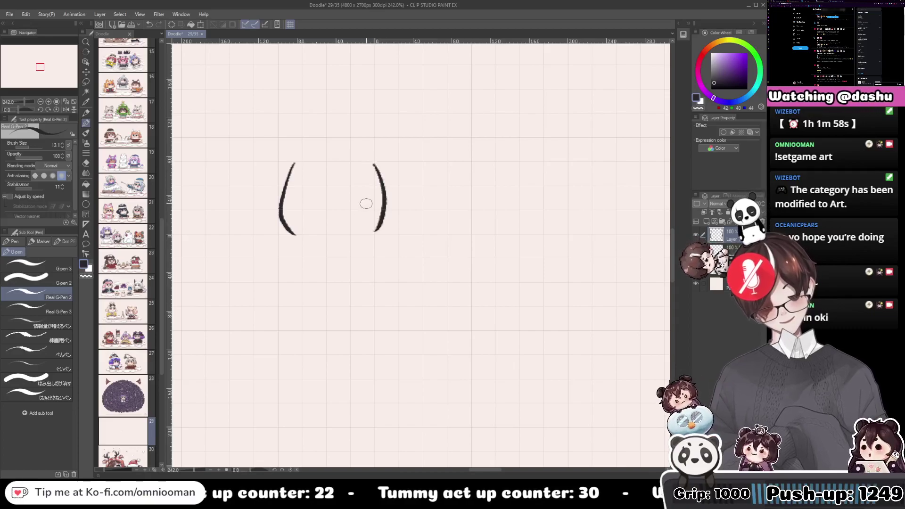
# Draw a round eye with a filled dark pupil just inside the face's right outline, undoing the unwanted attempts.
pyautogui.moveTo(373, 180)
pyautogui.mouseDown()
pyautogui.moveTo(378, 196)
pyautogui.moveTo(342, 196)
pyautogui.moveTo(334, 206)
pyautogui.moveTo(363, 186)
pyautogui.moveTo(346, 188)
pyautogui.moveTo(371, 188)
pyautogui.moveTo(357, 198)
pyautogui.mouseUp()
pyautogui.hotkey('ctrl', 'z')
pyautogui.hotkey('ctrl', 'z')
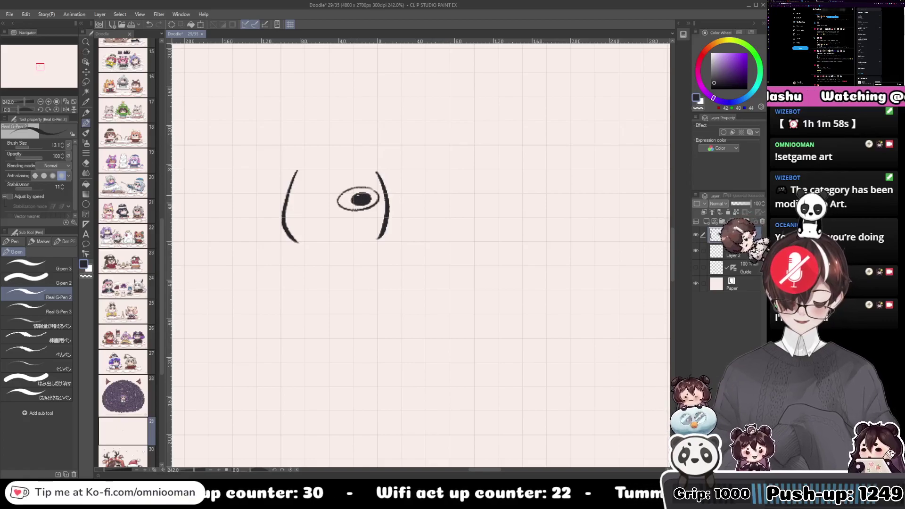
pyautogui.hotkey('ctrl', 'z')
pyautogui.moveTo(362, 193)
pyautogui.mouseDown()
pyautogui.moveTo(356, 206)
pyautogui.moveTo(365, 188)
pyautogui.moveTo(368, 204)
pyautogui.moveTo(351, 216)
pyautogui.moveTo(360, 227)
pyautogui.moveTo(326, 218)
pyautogui.moveTo(347, 204)
pyautogui.moveTo(338, 210)
pyautogui.mouseUp()
pyautogui.hotkey('ctrl', 'z')
pyautogui.hotkey('ctrl', 'z')
pyautogui.hotkey('ctrl', 'z')
pyautogui.hotkey('ctrl', 'z')
pyautogui.hotkey('ctrl', 'z')
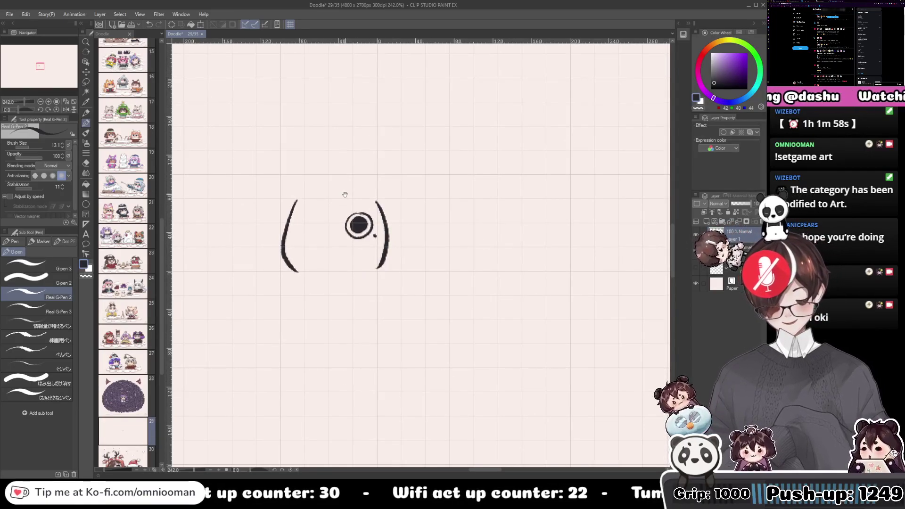
# Draw a pointed hair strand above the eye, replacing the first thin curve, and run its line toward the right face outline.
pyautogui.moveTo(340, 200); pyautogui.dragTo(357, 199)
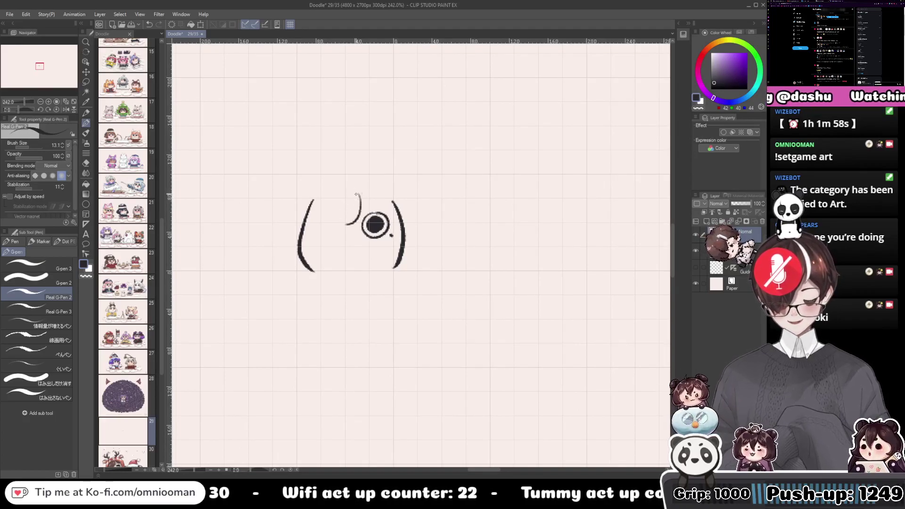
pyautogui.hotkey('ctrl', 'z')
pyautogui.moveTo(343, 224)
pyautogui.mouseDown()
pyautogui.moveTo(354, 192)
pyautogui.moveTo(354, 204)
pyautogui.moveTo(313, 217)
pyautogui.mouseUp()
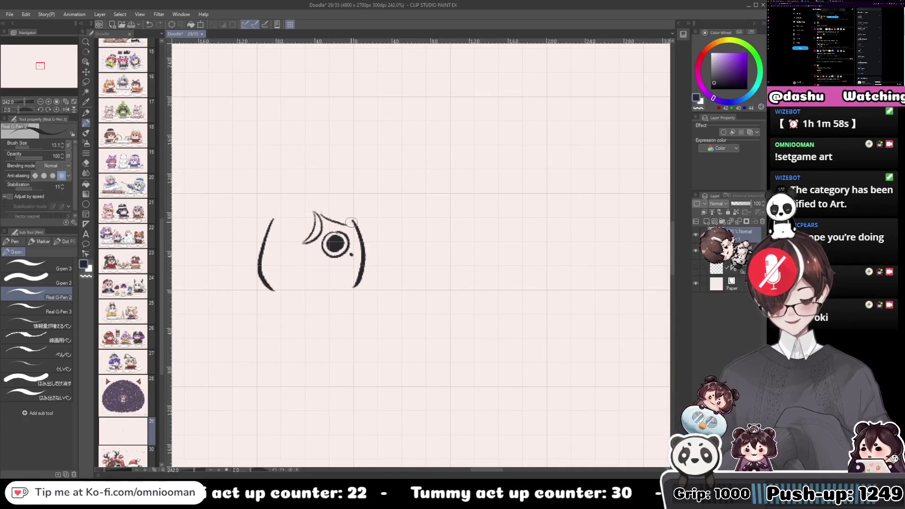
# Replace the long fringe line above the eye with a short jagged fringe reaching the right side of the face.
pyautogui.hotkey('ctrl', 'z')
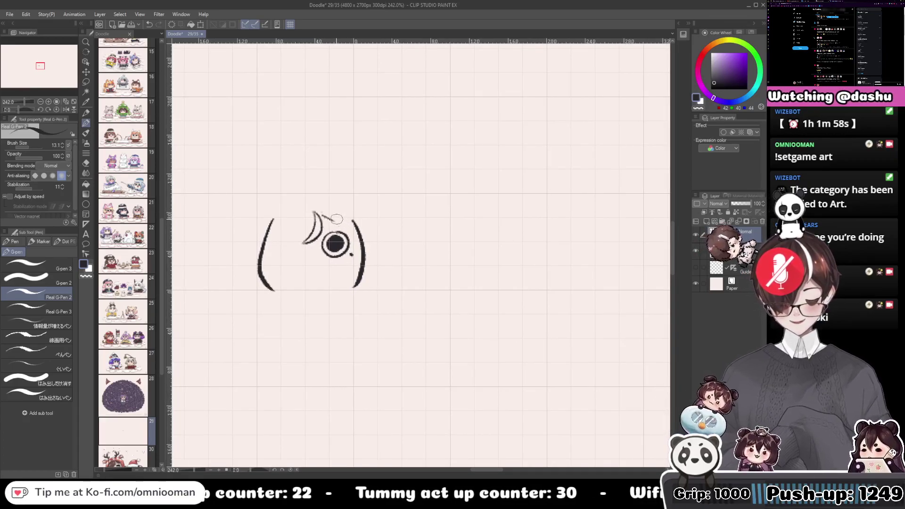
pyautogui.hotkey('ctrl', 'z')
pyautogui.moveTo(326, 218); pyautogui.dragTo(399, 234)
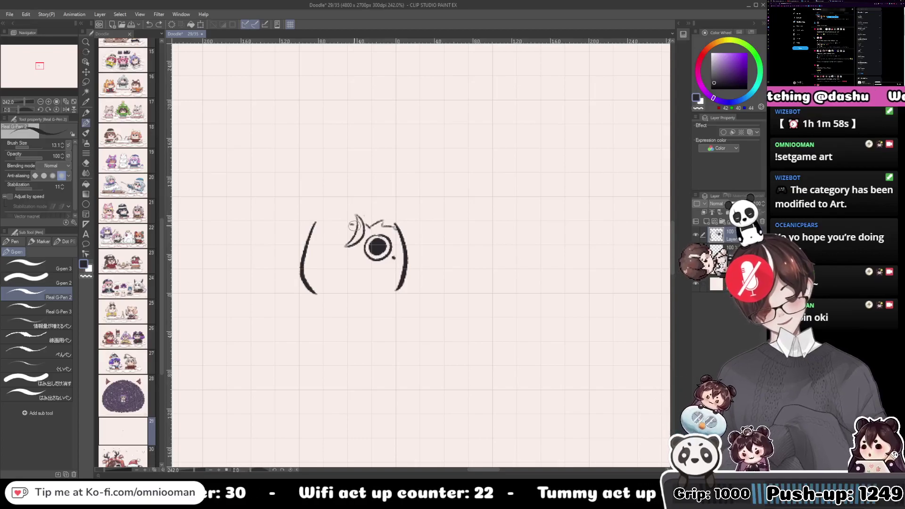
# Try several curved strokes for a hair lock just left of the crescent-shaped bang.
pyautogui.moveTo(353, 229)
pyautogui.mouseDown()
pyautogui.moveTo(326, 227)
pyautogui.moveTo(347, 240)
pyautogui.moveTo(328, 255)
pyautogui.moveTo(348, 243)
pyautogui.mouseUp()
pyautogui.hotkey('ctrl', 'z')
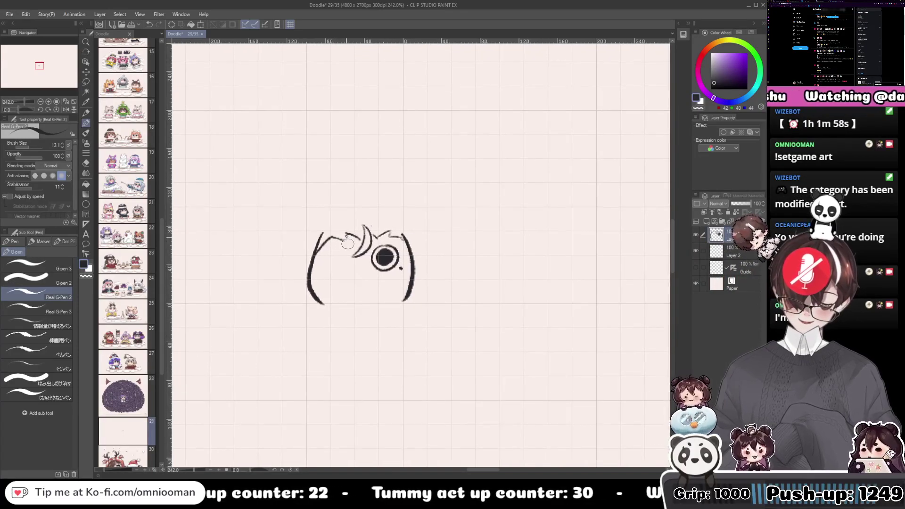
pyautogui.hotkey('ctrl', 'z')
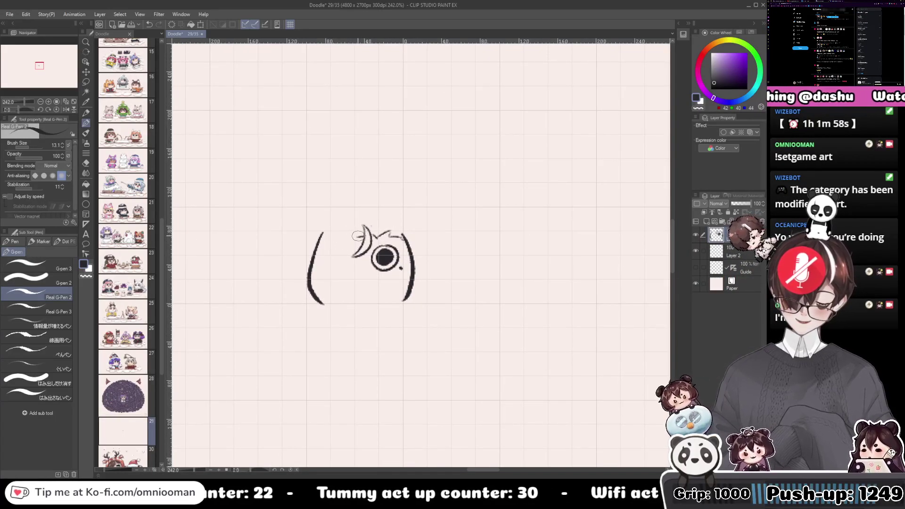
pyautogui.moveTo(357, 225); pyautogui.dragTo(339, 265)
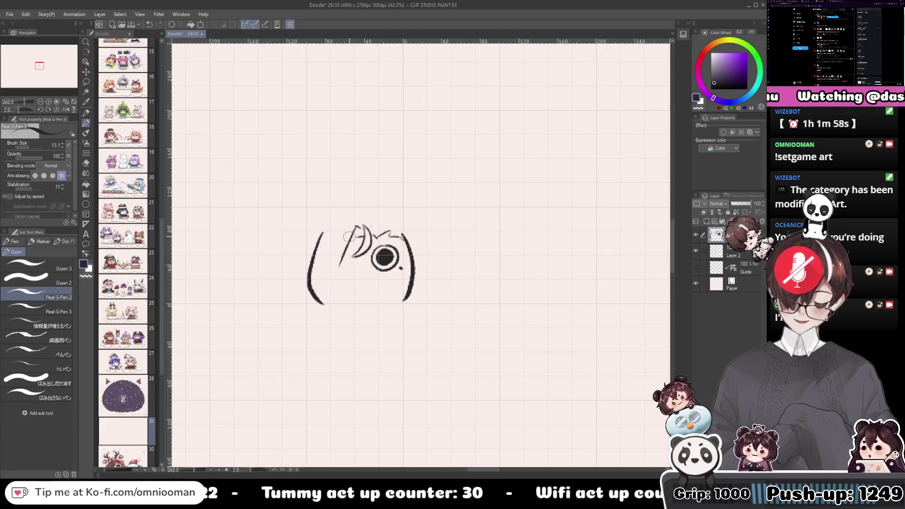
pyautogui.hotkey('ctrl', 'z')
pyautogui.moveTo(362, 226)
pyautogui.mouseDown()
pyautogui.moveTo(342, 272)
pyautogui.moveTo(343, 264)
pyautogui.mouseUp()
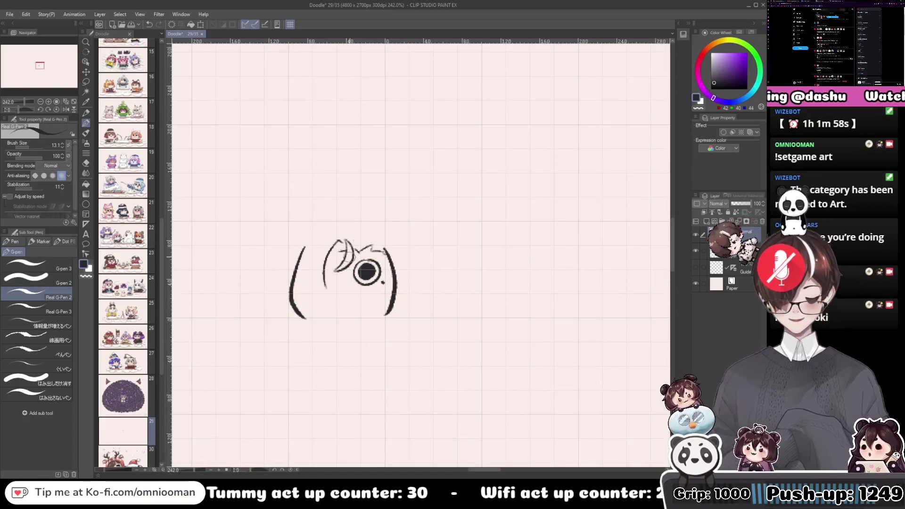
pyautogui.hotkey('ctrl', 'z')
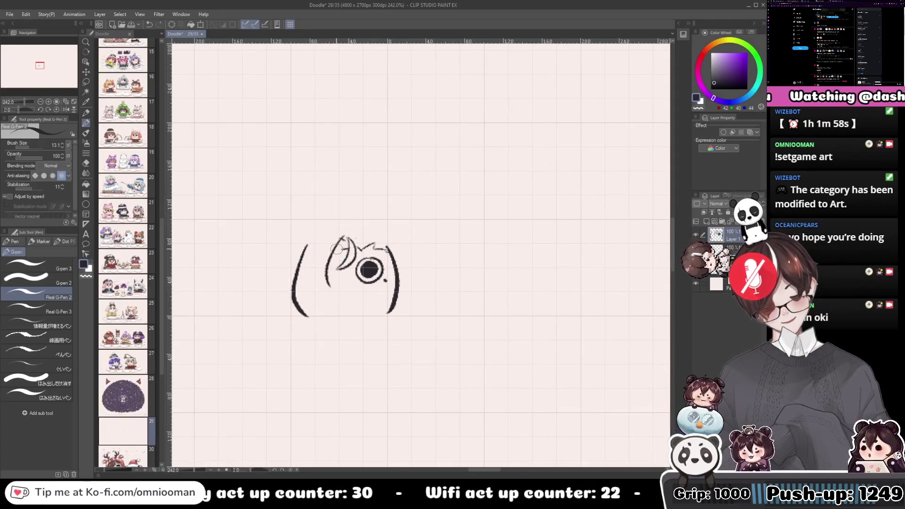
# Sketch pointed bangs across the left half of the forehead and erase the upper end of the left face line.
pyautogui.moveTo(322, 268); pyautogui.dragTo(339, 282)
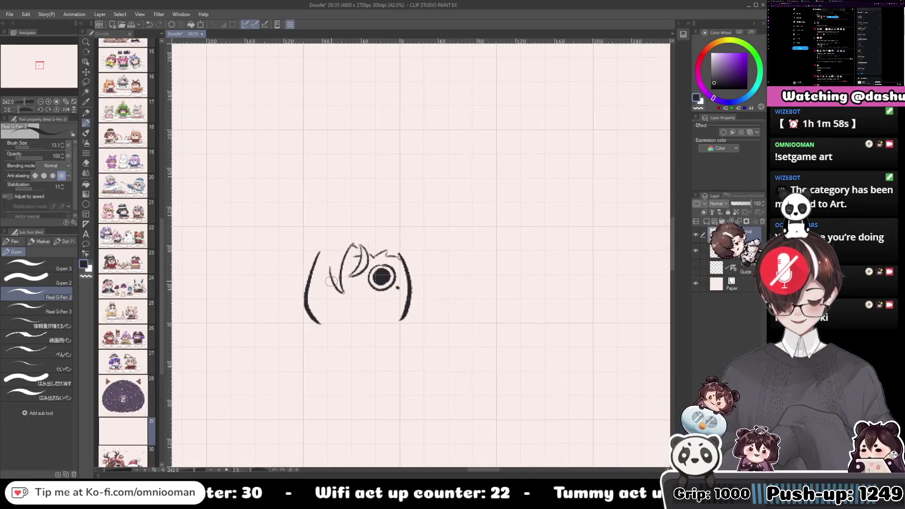
pyautogui.hotkey('ctrl', 'z')
pyautogui.moveTo(358, 246)
pyautogui.mouseDown()
pyautogui.moveTo(343, 276)
pyautogui.moveTo(320, 273)
pyautogui.mouseUp()
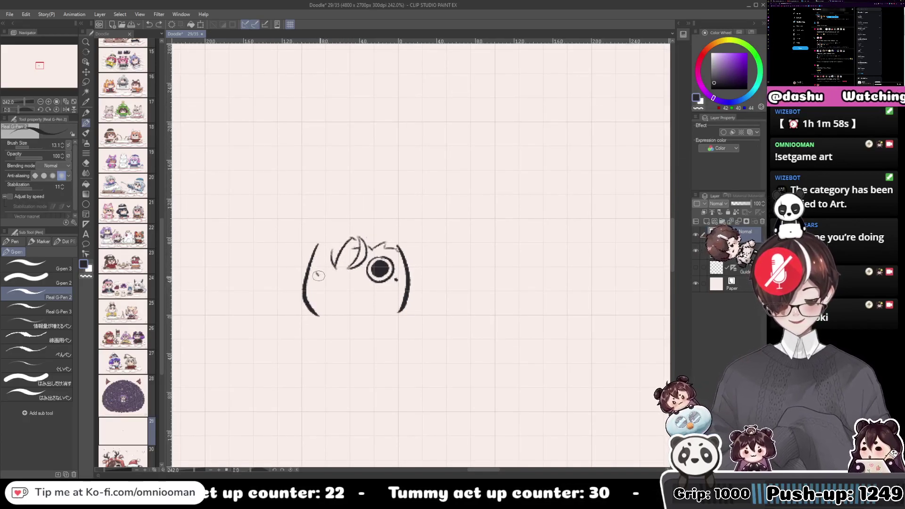
pyautogui.hotkey('ctrl', 'z')
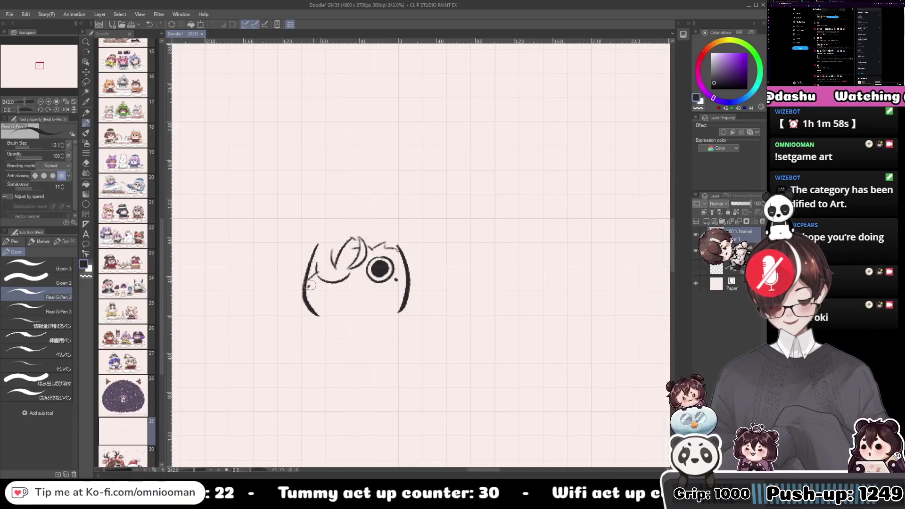
pyautogui.hotkey('ctrl', 'z')
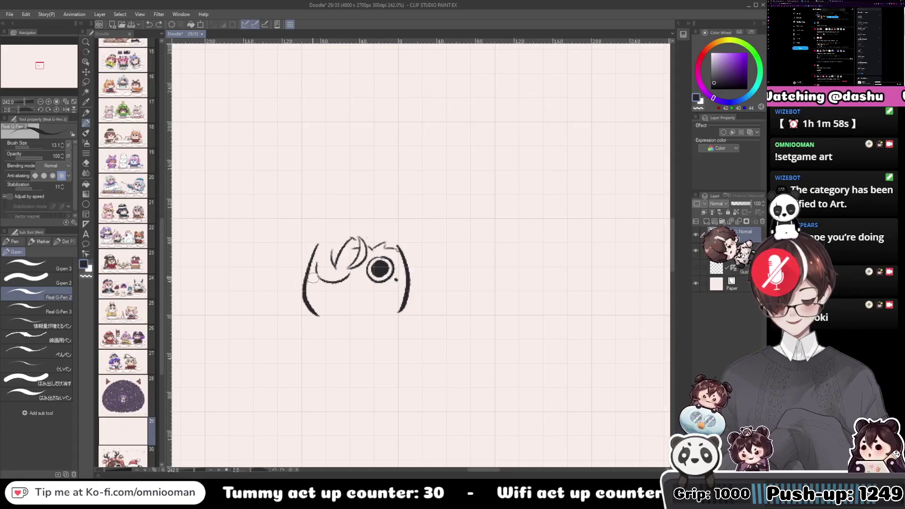
pyautogui.moveTo(333, 278)
pyautogui.mouseDown()
pyautogui.moveTo(313, 276)
pyautogui.moveTo(309, 294)
pyautogui.moveTo(292, 261)
pyautogui.mouseUp()
pyautogui.press('c')
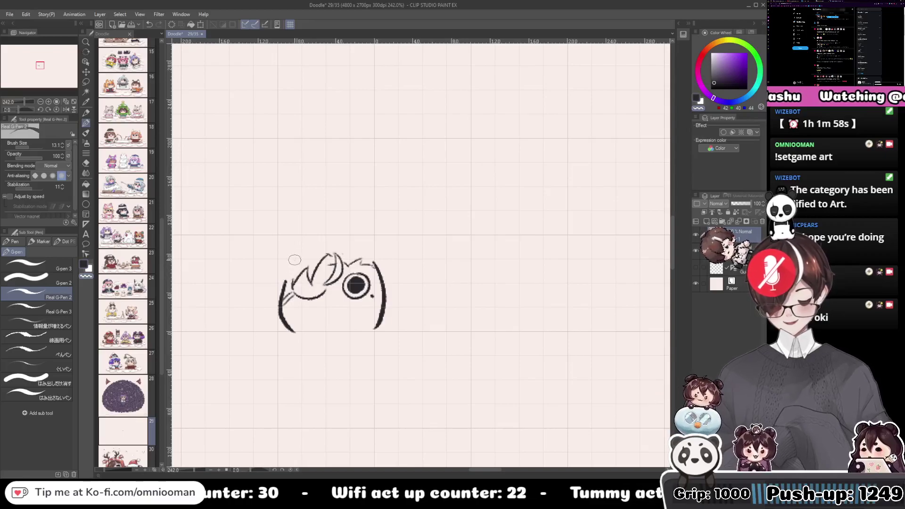
# Trim the upper right face line, add a side strand there, and sketch the upper-left hair outline.
pyautogui.moveTo(386, 266)
pyautogui.mouseDown()
pyautogui.moveTo(402, 270)
pyautogui.moveTo(349, 271)
pyautogui.moveTo(323, 250)
pyautogui.mouseUp()
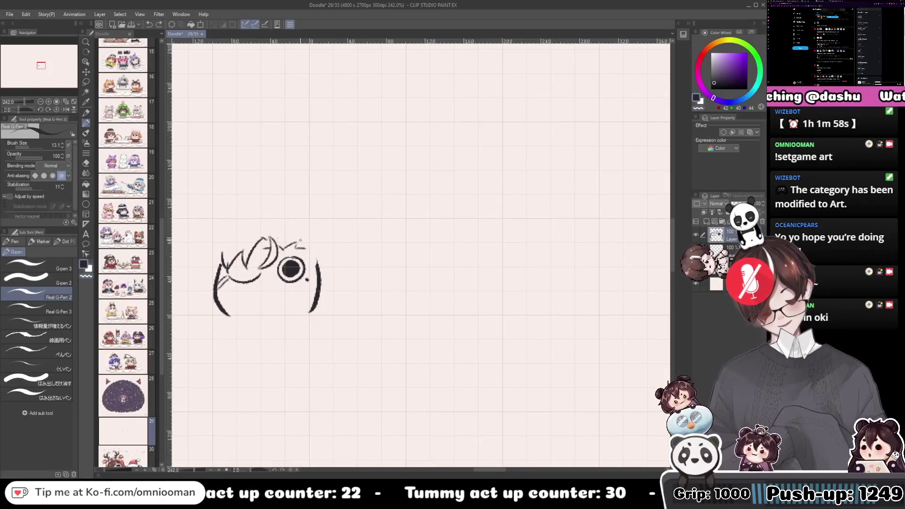
pyautogui.moveTo(329, 260)
pyautogui.mouseDown()
pyautogui.moveTo(349, 242)
pyautogui.moveTo(340, 245)
pyautogui.mouseUp()
pyautogui.moveTo(336, 211); pyautogui.dragTo(346, 249)
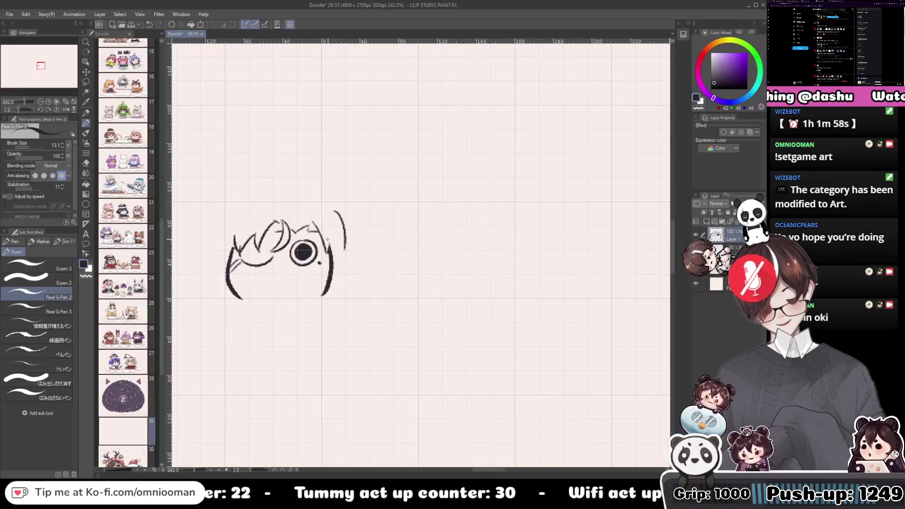
pyautogui.hotkey('ctrl', 'z')
pyautogui.moveTo(232, 244)
pyautogui.mouseDown()
pyautogui.moveTo(298, 268)
pyautogui.moveTo(309, 227)
pyautogui.moveTo(286, 273)
pyautogui.moveTo(310, 254)
pyautogui.moveTo(359, 243)
pyautogui.moveTo(297, 241)
pyautogui.moveTo(293, 285)
pyautogui.mouseUp()
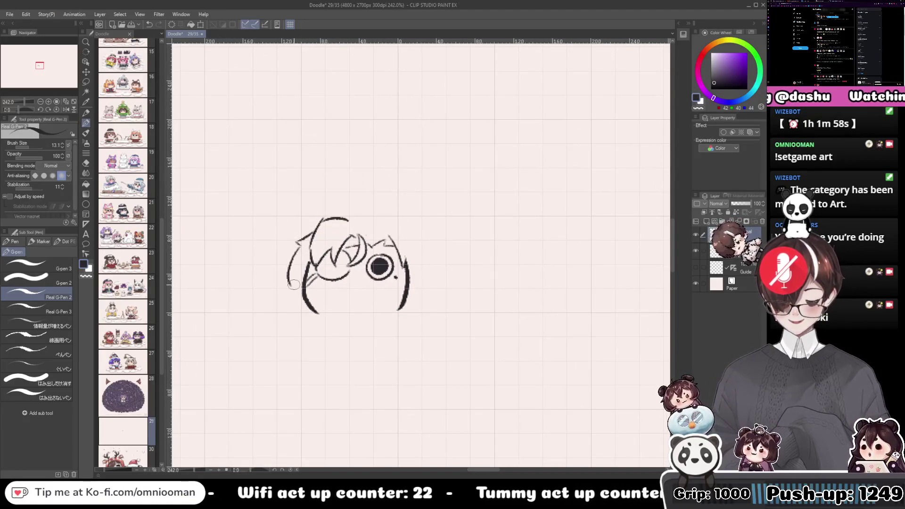
# Redraw the hair tuft sticking out on the left side of the head until its shape fits.
pyautogui.hotkey('ctrl', 'z')
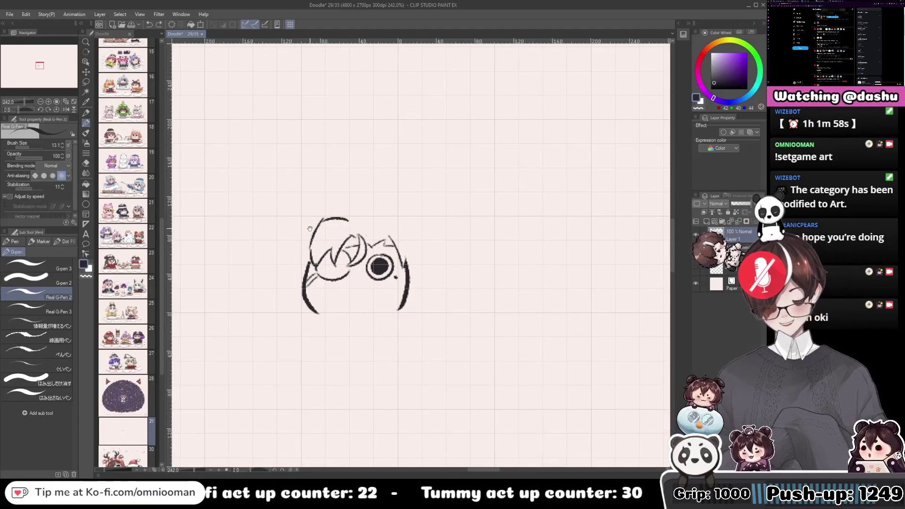
pyautogui.moveTo(309, 229)
pyautogui.mouseDown()
pyautogui.moveTo(321, 228)
pyautogui.moveTo(300, 245)
pyautogui.moveTo(313, 240)
pyautogui.moveTo(297, 283)
pyautogui.mouseUp()
pyautogui.hotkey('ctrl', 'z')
pyautogui.hotkey('ctrl', 'z')
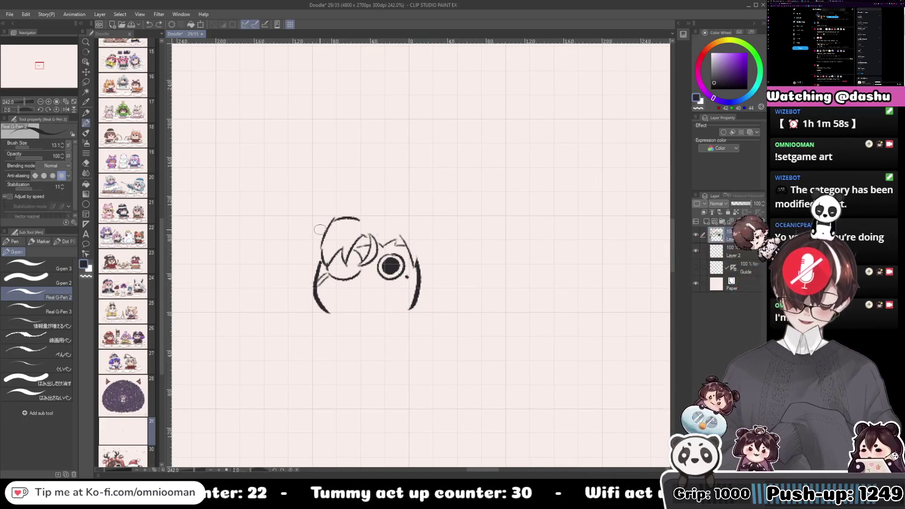
pyautogui.moveTo(330, 218)
pyautogui.mouseDown()
pyautogui.moveTo(303, 237)
pyautogui.moveTo(302, 282)
pyautogui.mouseUp()
pyautogui.hotkey('ctrl', 'z')
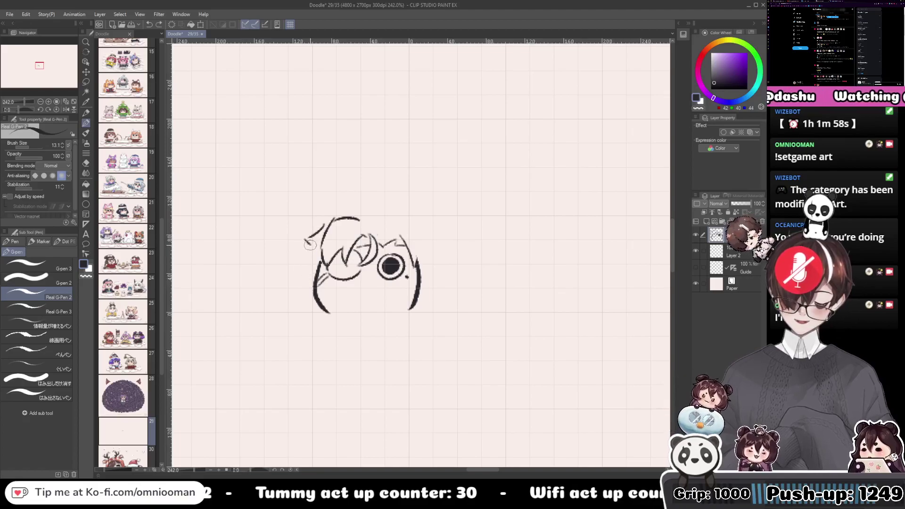
pyautogui.moveTo(310, 243); pyautogui.dragTo(307, 278)
pyautogui.moveTo(324, 218); pyautogui.dragTo(285, 226)
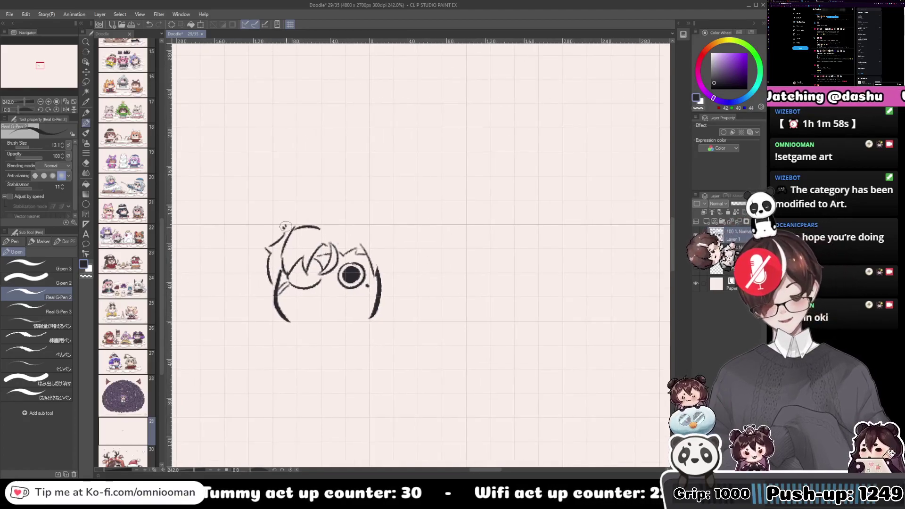
# Sketch the top of the hair and try several outlines for its right side.
pyautogui.moveTo(342, 222); pyautogui.dragTo(293, 206)
pyautogui.moveTo(315, 209)
pyautogui.mouseDown()
pyautogui.moveTo(278, 206)
pyautogui.moveTo(309, 196)
pyautogui.moveTo(335, 250)
pyautogui.mouseUp()
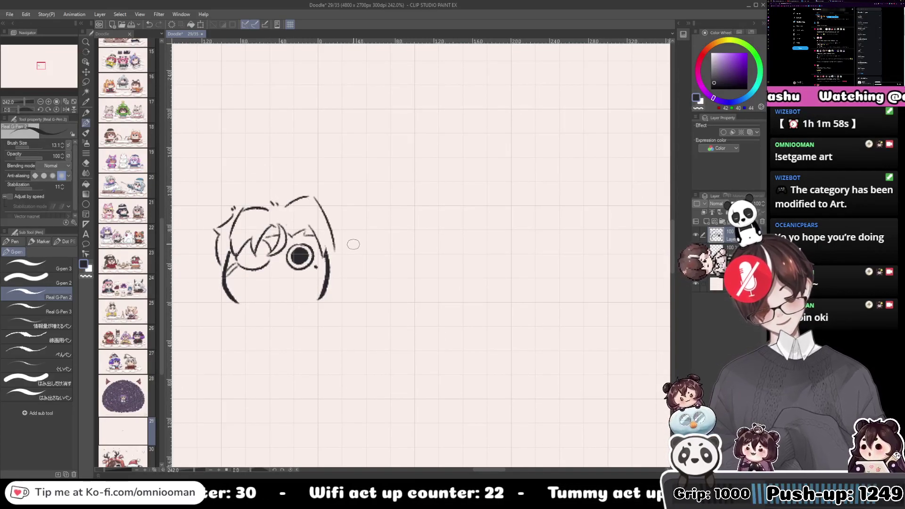
pyautogui.hotkey('ctrl', 'z')
pyautogui.hotkey('ctrl', 'z')
pyautogui.moveTo(289, 205)
pyautogui.mouseDown()
pyautogui.moveTo(311, 205)
pyautogui.moveTo(334, 244)
pyautogui.moveTo(343, 197)
pyautogui.moveTo(338, 209)
pyautogui.mouseUp()
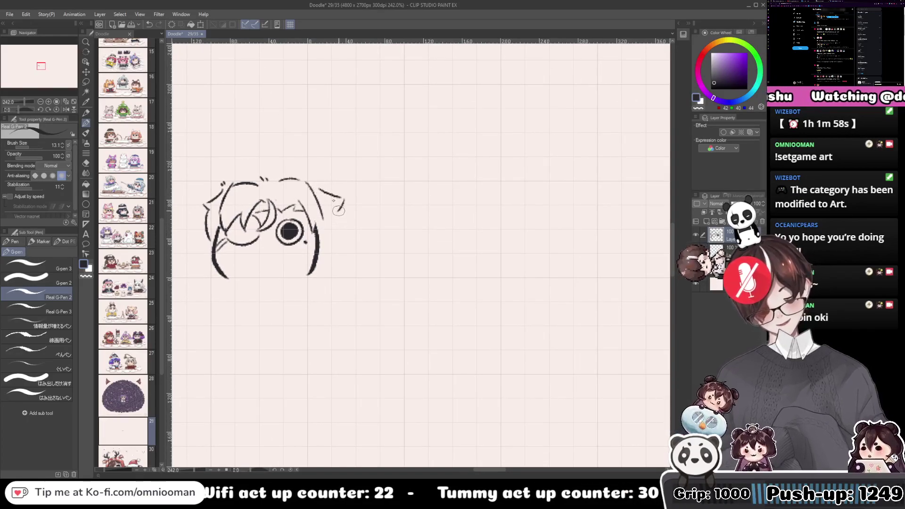
pyautogui.hotkey('ctrl', 'z')
pyautogui.hotkey('ctrl', 'z')
pyautogui.moveTo(309, 183)
pyautogui.mouseDown()
pyautogui.moveTo(345, 226)
pyautogui.moveTo(340, 249)
pyautogui.moveTo(332, 238)
pyautogui.mouseUp()
pyautogui.hotkey('ctrl', 'z')
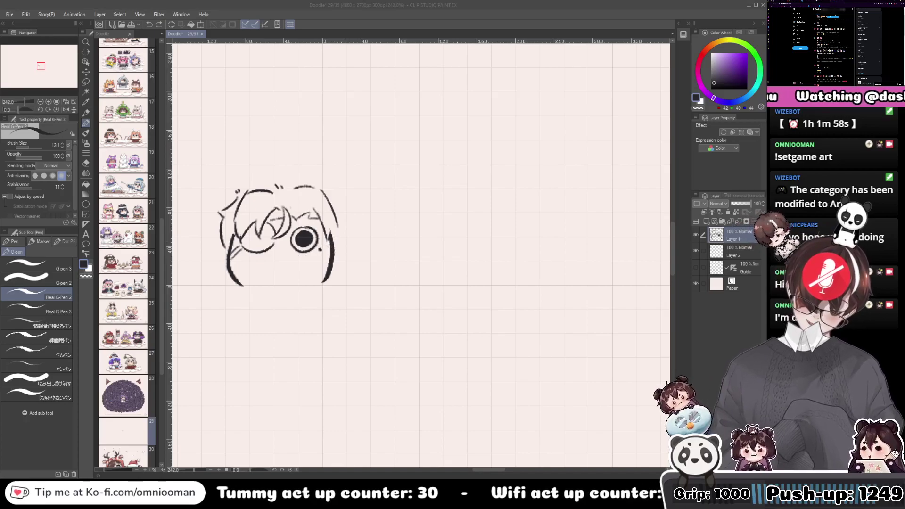
# Undo the hair strokes back to the bare face lines and the eye.
pyautogui.click(301, 262)
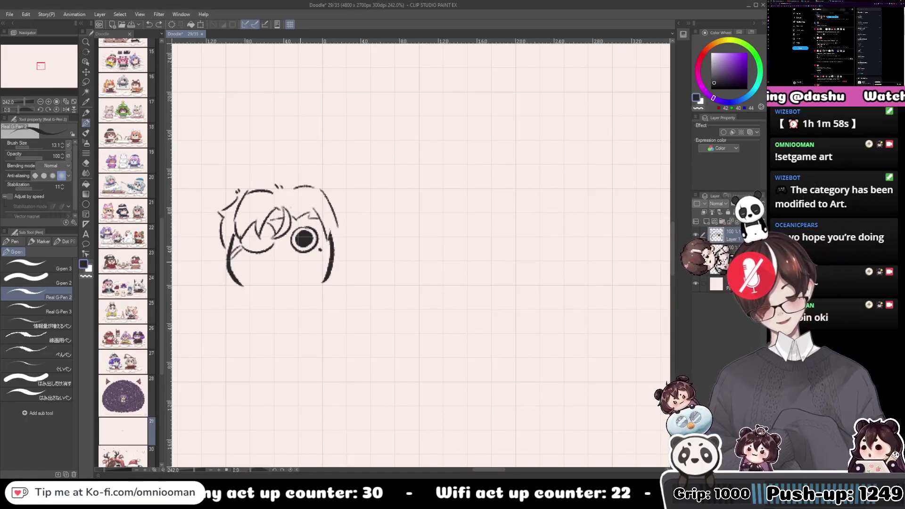
pyautogui.moveTo(299, 312); pyautogui.dragTo(341, 310)
pyautogui.hotkey('ctrl', 'z')
pyautogui.hotkey('ctrl', 'z')
pyautogui.hotkey('ctrl', 'z')
pyautogui.hotkey('ctrl', 'z')
pyautogui.hotkey('ctrl', 'z')
pyautogui.hotkey('ctrl', 'z')
pyautogui.hotkey('ctrl', 'z')
pyautogui.hotkey('ctrl', 'z')
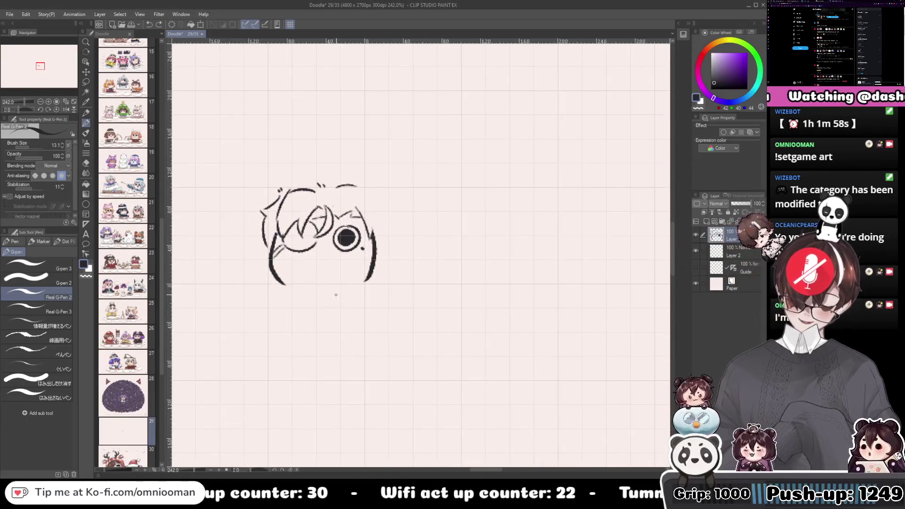
pyautogui.hotkey('ctrl', 'z')
pyautogui.hotkey('ctrl', 'z')
pyautogui.hotkey('ctrl', 'z')
pyautogui.hotkey('ctrl', 'z')
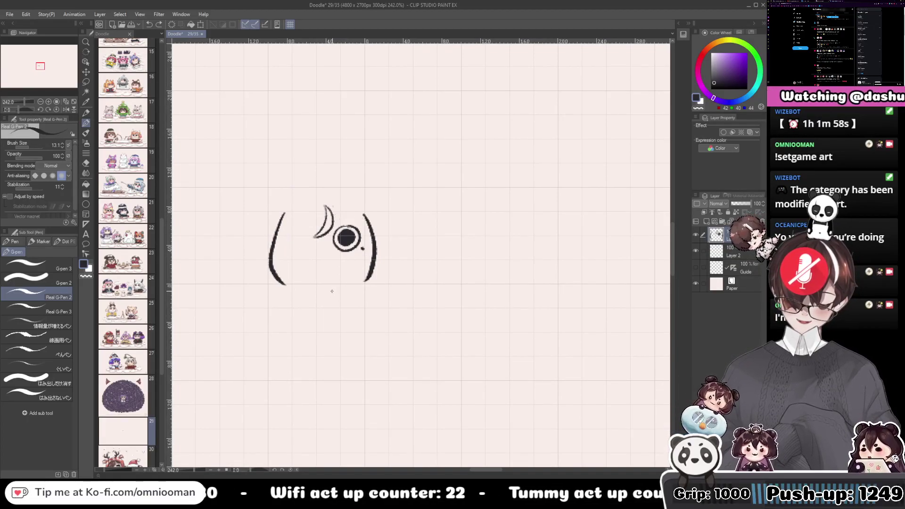
pyautogui.hotkey('ctrl', 'z')
# Draw side-swept bangs from beside the eye across the forehead and erase the left face line above them.
pyautogui.moveTo(335, 227)
pyautogui.mouseDown()
pyautogui.moveTo(347, 214)
pyautogui.moveTo(336, 231)
pyautogui.mouseUp()
pyautogui.moveTo(347, 196)
pyautogui.mouseDown()
pyautogui.moveTo(334, 230)
pyautogui.moveTo(373, 200)
pyautogui.moveTo(305, 236)
pyautogui.mouseUp()
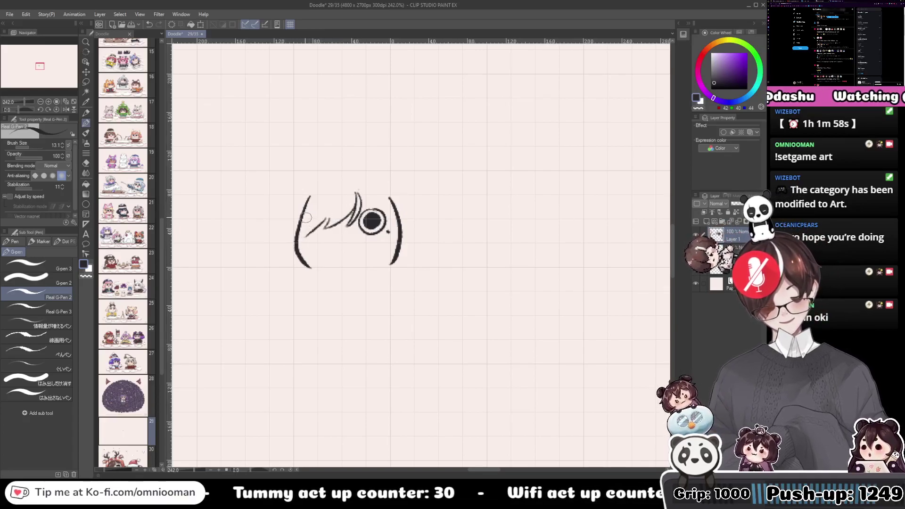
pyautogui.press('c')
pyautogui.moveTo(308, 198)
pyautogui.mouseDown()
pyautogui.moveTo(293, 254)
pyautogui.moveTo(294, 239)
pyautogui.moveTo(293, 248)
pyautogui.moveTo(283, 239)
pyautogui.moveTo(325, 205)
pyautogui.moveTo(295, 192)
pyautogui.moveTo(338, 191)
pyautogui.moveTo(298, 202)
pyautogui.mouseUp()
pyautogui.press('c')
# Draw the left hair outline with a side tuft and short strokes at the crown.
pyautogui.hotkey('ctrl', 'z')
pyautogui.hotkey('ctrl', 'z')
pyautogui.moveTo(333, 210)
pyautogui.mouseDown()
pyautogui.moveTo(267, 188)
pyautogui.moveTo(288, 207)
pyautogui.mouseUp()
pyautogui.hotkey('ctrl', 'z')
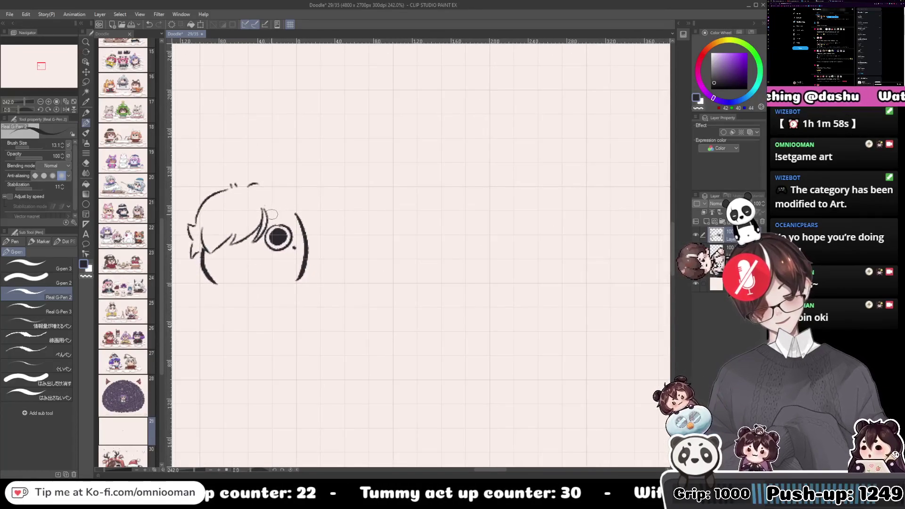
pyautogui.hotkey('ctrl', 'z')
pyautogui.moveTo(242, 185); pyautogui.dragTo(258, 184)
# Draw a fringe line over the eye toward the right side of the face and add a small smiling mouth.
pyautogui.moveTo(270, 214); pyautogui.dragTo(296, 225)
pyautogui.hotkey('ctrl', 'z')
pyautogui.moveTo(256, 252); pyautogui.dragTo(289, 237)
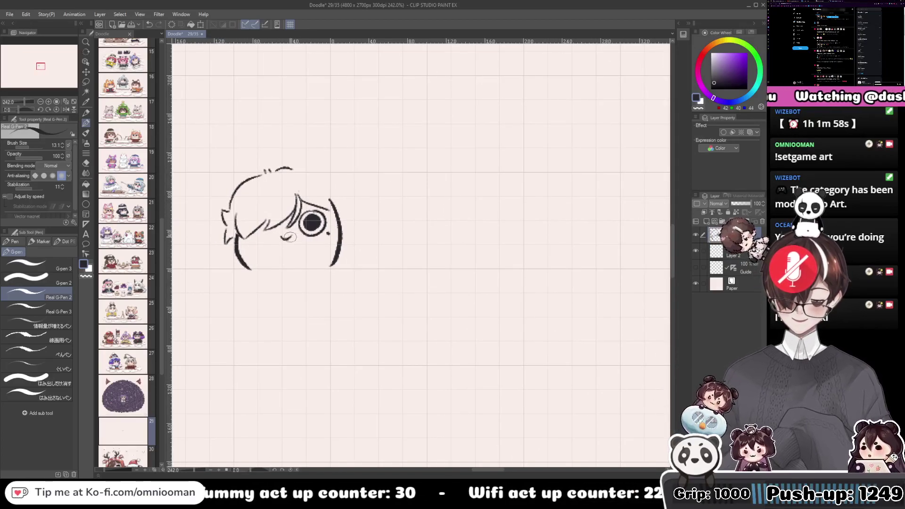
pyautogui.moveTo(281, 234)
pyautogui.mouseDown()
pyautogui.moveTo(296, 231)
pyautogui.moveTo(280, 223)
pyautogui.moveTo(270, 251)
pyautogui.mouseUp()
pyautogui.hotkey('ctrl', 'z')
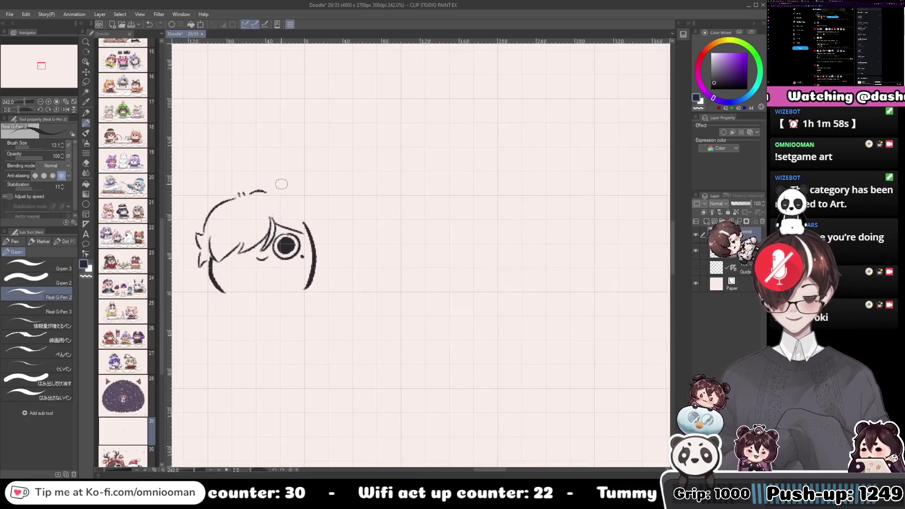
# Draw the right hair outline from the crown down to a side tuft and erase the face line overlapping it.
pyautogui.moveTo(271, 191); pyautogui.dragTo(275, 191)
pyautogui.moveTo(299, 197); pyautogui.dragTo(270, 186)
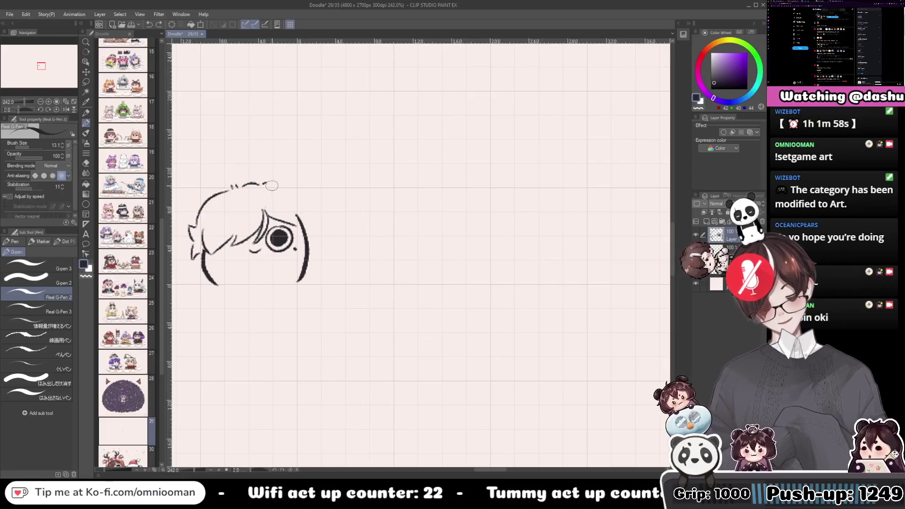
pyautogui.moveTo(272, 185)
pyautogui.mouseDown()
pyautogui.moveTo(318, 225)
pyautogui.moveTo(313, 256)
pyautogui.mouseUp()
pyautogui.hotkey('ctrl', 'z')
pyautogui.moveTo(317, 222); pyautogui.dragTo(309, 247)
pyautogui.press('c')
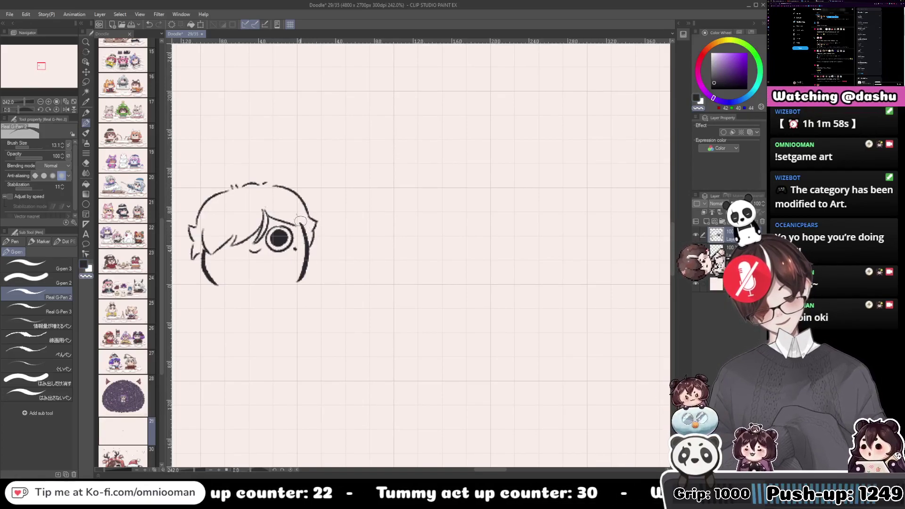
pyautogui.moveTo(299, 215); pyautogui.dragTo(336, 232)
pyautogui.press('c')
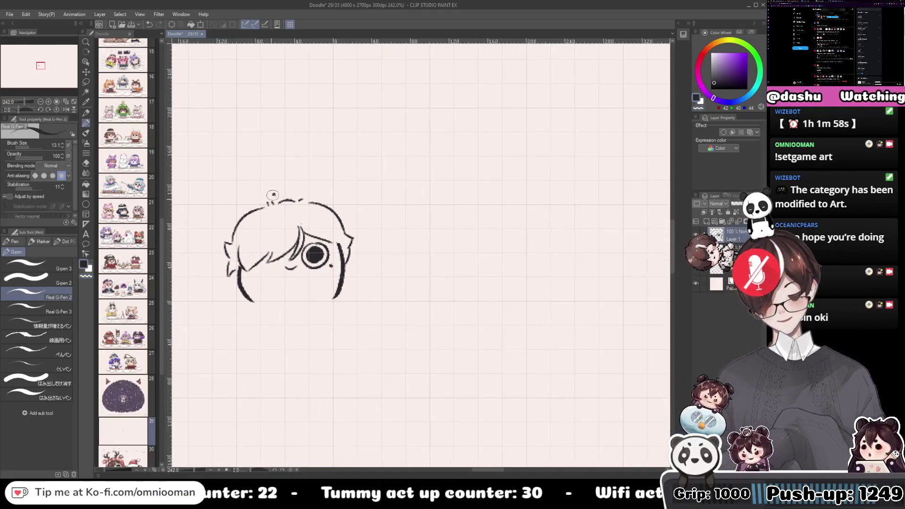
# Remove the short strokes at the crown, leaving a gap between the left and right hair outlines.
pyautogui.moveTo(273, 192)
pyautogui.mouseDown()
pyautogui.moveTo(268, 210)
pyautogui.moveTo(283, 199)
pyautogui.moveTo(313, 204)
pyautogui.mouseUp()
pyautogui.hotkey('ctrl', 'z')
pyautogui.press('c')
pyautogui.press('c')
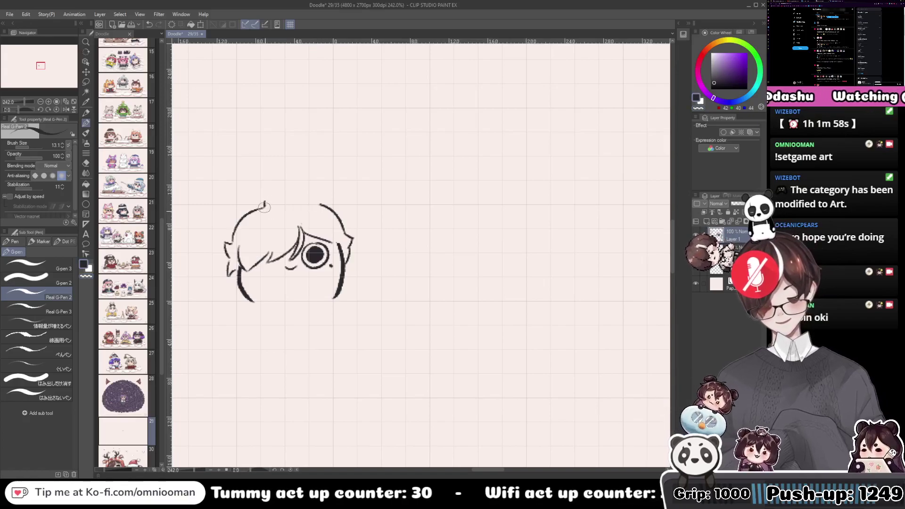
pyautogui.moveTo(268, 212); pyautogui.dragTo(314, 202)
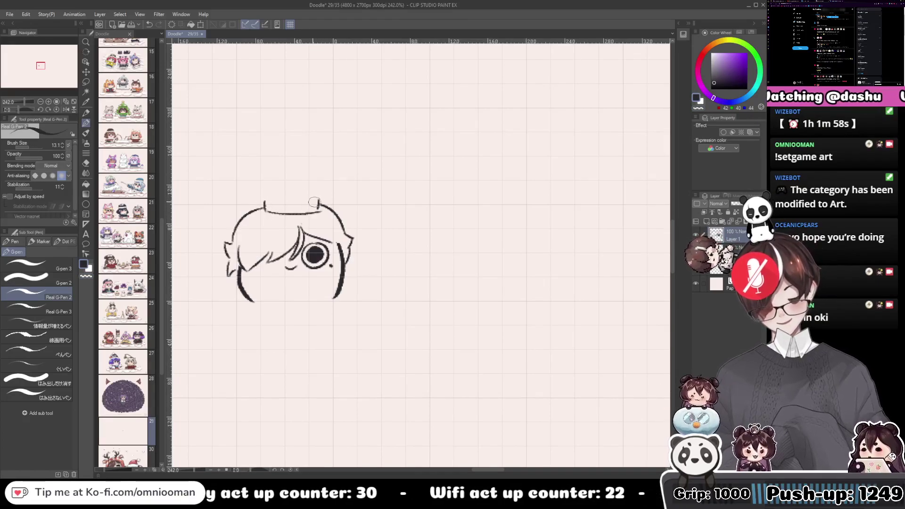
pyautogui.hotkey('ctrl', 'z')
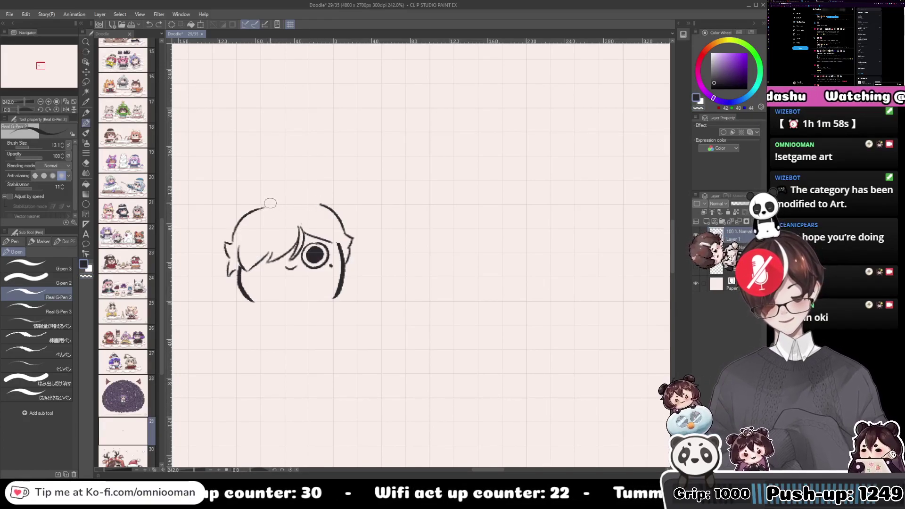
pyautogui.moveTo(264, 202); pyautogui.dragTo(308, 201)
pyautogui.moveTo(263, 207); pyautogui.dragTo(325, 205)
pyautogui.hotkey('ctrl', 'z')
pyautogui.moveTo(265, 200)
pyautogui.mouseDown()
pyautogui.moveTo(332, 193)
pyautogui.moveTo(307, 183)
pyautogui.moveTo(270, 192)
pyautogui.mouseUp()
pyautogui.hotkey('ctrl', 'z')
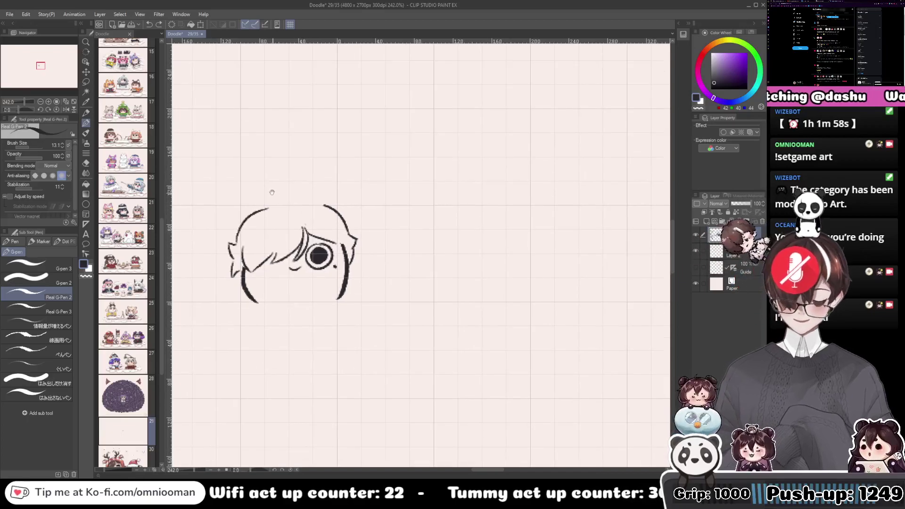
# Draw the left side of the body as a slightly outward curve from below the face down to a small foot.
pyautogui.moveTo(281, 232); pyautogui.dragTo(281, 200)
pyautogui.moveTo(282, 255)
pyautogui.mouseDown()
pyautogui.moveTo(277, 240)
pyautogui.moveTo(284, 270)
pyautogui.moveTo(260, 277)
pyautogui.moveTo(260, 354)
pyautogui.mouseUp()
pyautogui.hotkey('ctrl', 'z')
pyautogui.moveTo(260, 255); pyautogui.dragTo(259, 358)
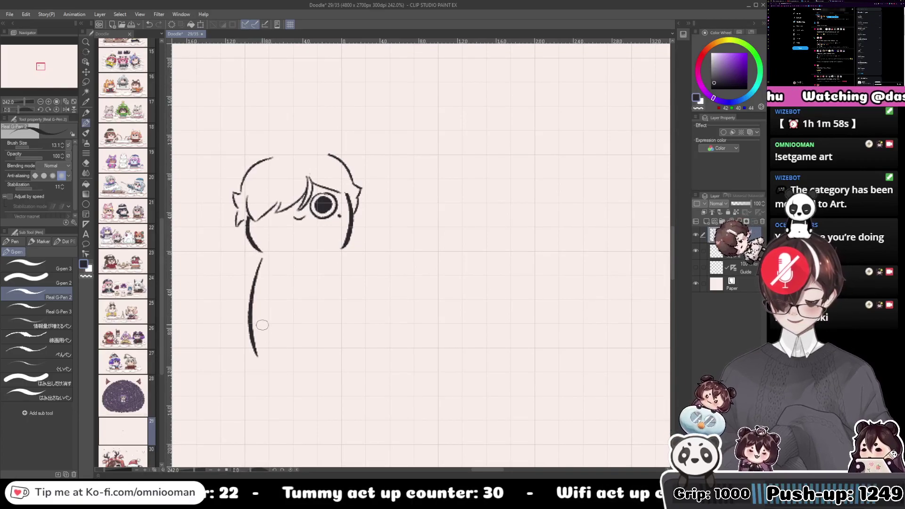
pyautogui.hotkey('ctrl', 'z')
pyautogui.moveTo(258, 255); pyautogui.dragTo(257, 339)
pyautogui.hotkey('ctrl', 'z')
pyautogui.moveTo(262, 254); pyautogui.dragTo(252, 352)
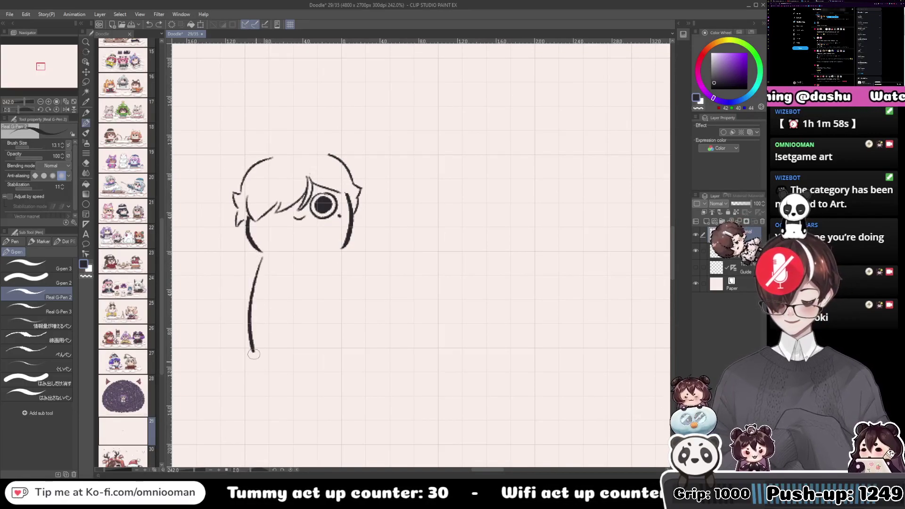
pyautogui.hotkey('ctrl', 'z')
pyautogui.moveTo(262, 254); pyautogui.dragTo(253, 351)
pyautogui.hotkey('ctrl', 'z')
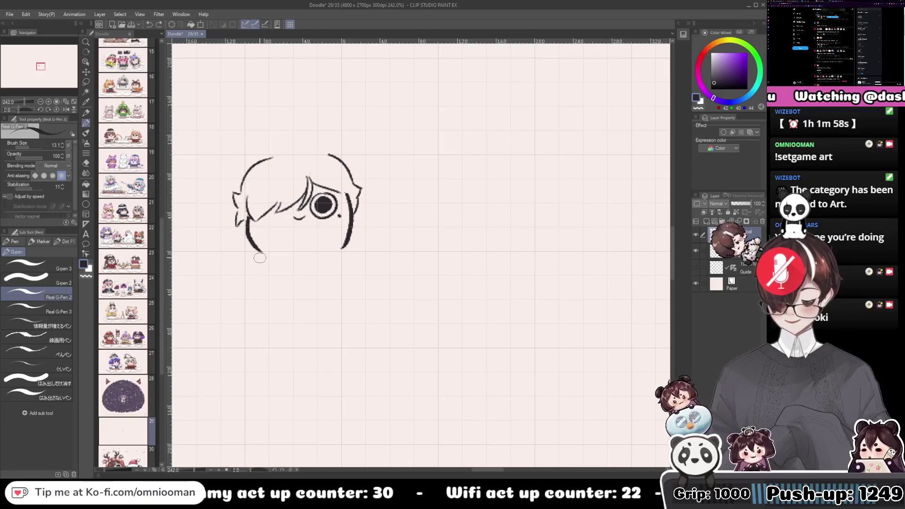
pyautogui.moveTo(259, 253); pyautogui.dragTo(254, 351)
pyautogui.hotkey('ctrl', 'z')
pyautogui.moveTo(263, 259)
pyautogui.mouseDown()
pyautogui.moveTo(252, 347)
pyautogui.moveTo(246, 316)
pyautogui.moveTo(246, 325)
pyautogui.mouseUp()
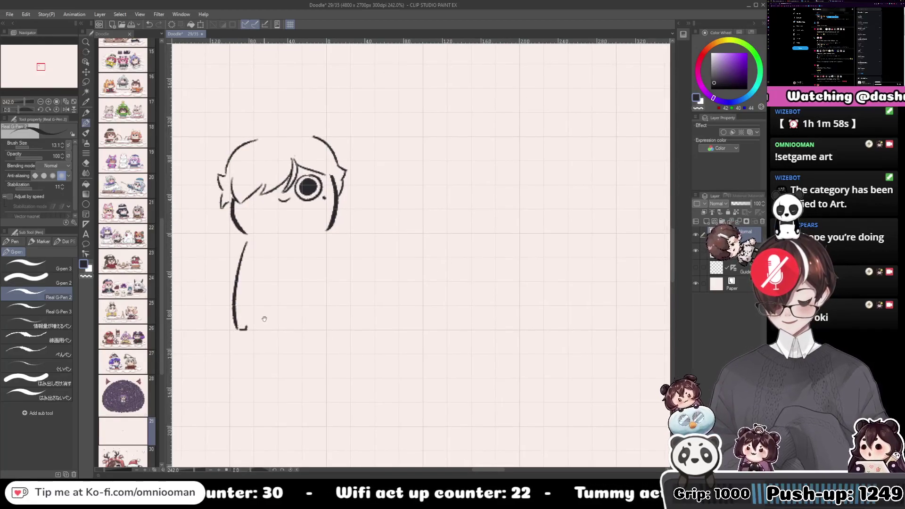
# Draw the right side of the body as a matching outward curve from below the face down to a small foot.
pyautogui.moveTo(333, 264)
pyautogui.mouseDown()
pyautogui.moveTo(299, 247)
pyautogui.moveTo(299, 235)
pyautogui.moveTo(300, 300)
pyautogui.mouseUp()
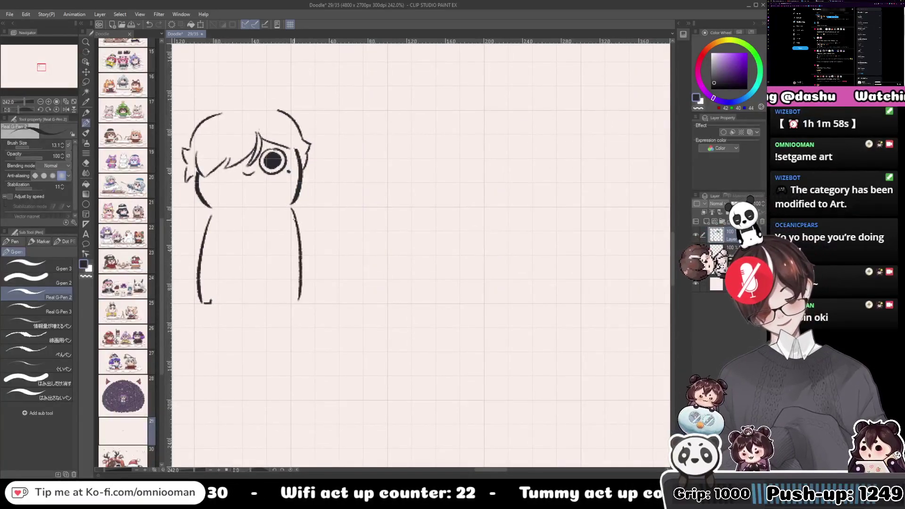
pyautogui.hotkey('ctrl', 'z')
pyautogui.moveTo(292, 212); pyautogui.dragTo(302, 297)
pyautogui.hotkey('ctrl', 'z')
pyautogui.moveTo(293, 211)
pyautogui.mouseDown()
pyautogui.moveTo(302, 303)
pyautogui.moveTo(316, 294)
pyautogui.mouseUp()
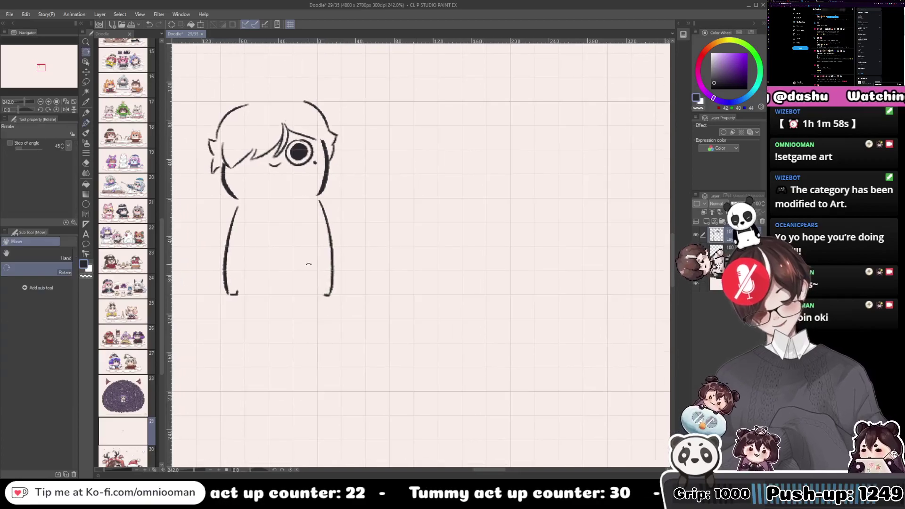
# Draw a slightly arched bottom line joining the two feet, rotating the canvas for the stroke and restoring its orientation.
pyautogui.moveTo(307, 262)
pyautogui.mouseDown()
pyautogui.moveTo(359, 326)
pyautogui.moveTo(430, 335)
pyautogui.moveTo(365, 235)
pyautogui.moveTo(359, 322)
pyautogui.mouseUp()
pyautogui.press('p')
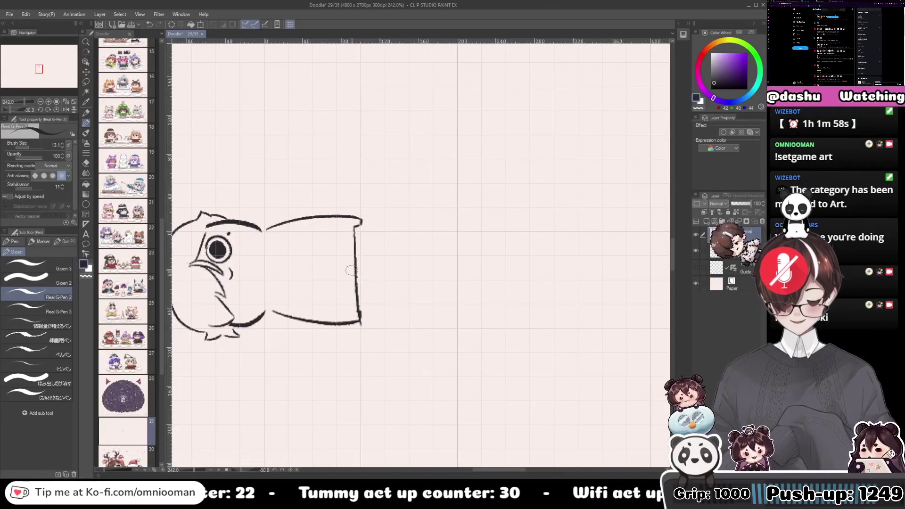
pyautogui.hotkey('ctrl', 'z')
pyautogui.moveTo(356, 221); pyautogui.dragTo(359, 321)
pyautogui.moveTo(349, 264)
pyautogui.mouseDown()
pyautogui.moveTo(374, 321)
pyautogui.moveTo(333, 149)
pyautogui.moveTo(331, 304)
pyautogui.moveTo(303, 274)
pyautogui.mouseUp()
pyautogui.moveTo(339, 238); pyautogui.dragTo(365, 253)
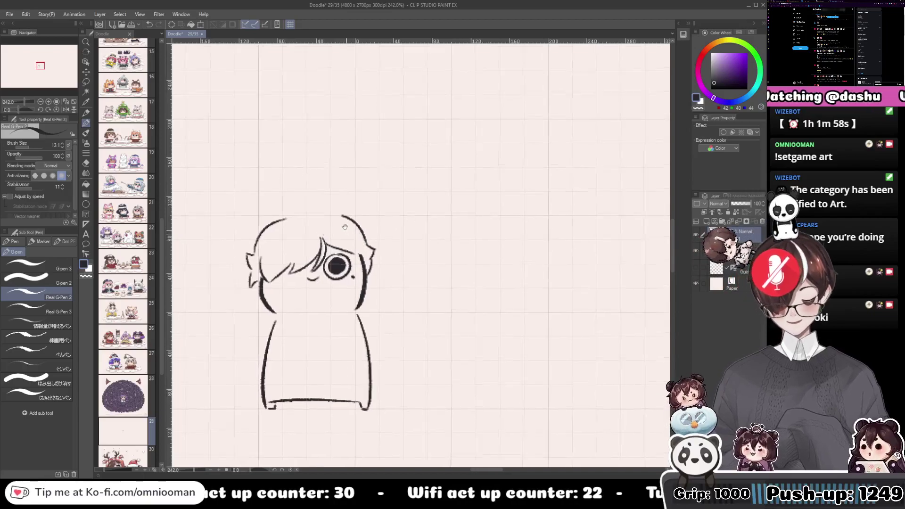
# Close the top of the hair with short broken strokes and a small curl at the crown.
pyautogui.click(297, 227)
pyautogui.click(301, 226)
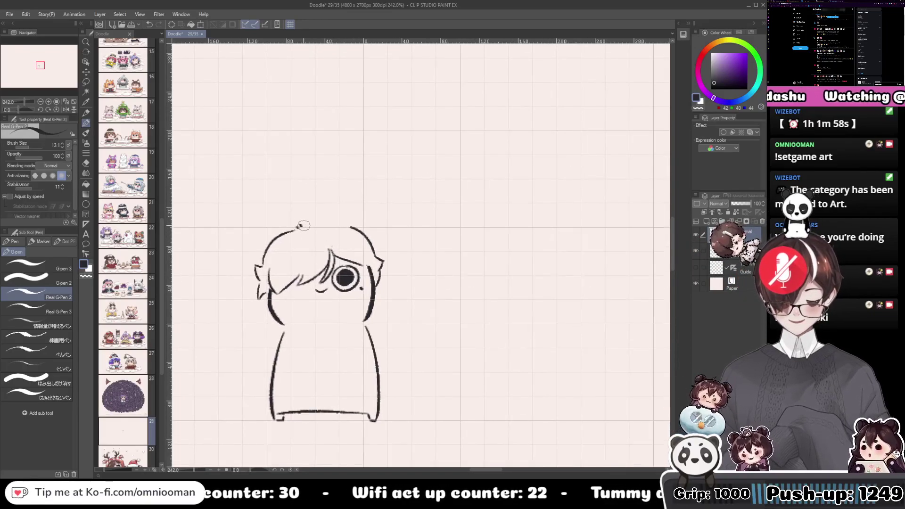
pyautogui.moveTo(319, 225)
pyautogui.mouseDown()
pyautogui.moveTo(336, 227)
pyautogui.moveTo(304, 242)
pyautogui.moveTo(297, 234)
pyautogui.moveTo(348, 224)
pyautogui.moveTo(294, 218)
pyautogui.moveTo(325, 215)
pyautogui.moveTo(311, 221)
pyautogui.moveTo(315, 212)
pyautogui.moveTo(358, 222)
pyautogui.mouseUp()
pyautogui.hotkey('ctrl', 'z')
pyautogui.hotkey('ctrl', 'z')
pyautogui.hotkey('ctrl', 'z')
pyautogui.hotkey('ctrl', 'z')
pyautogui.hotkey('ctrl', 'z')
pyautogui.hotkey('ctrl', 'z')
pyautogui.hotkey('ctrl', 'z')
pyautogui.hotkey('ctrl', 'z')
pyautogui.hotkey('ctrl', 'z')
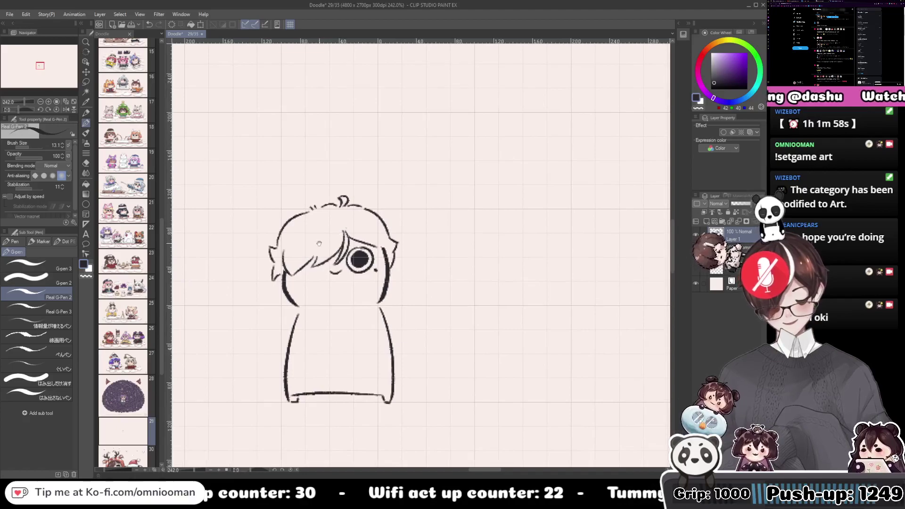
# Shorten the upper part of the right face line and draw a pointed side lock hanging beside the eye.
pyautogui.moveTo(329, 288)
pyautogui.mouseDown()
pyautogui.moveTo(307, 234)
pyautogui.moveTo(327, 255)
pyautogui.moveTo(296, 248)
pyautogui.moveTo(304, 271)
pyautogui.moveTo(318, 256)
pyautogui.moveTo(319, 268)
pyautogui.mouseUp()
pyautogui.hotkey('ctrl', 'z')
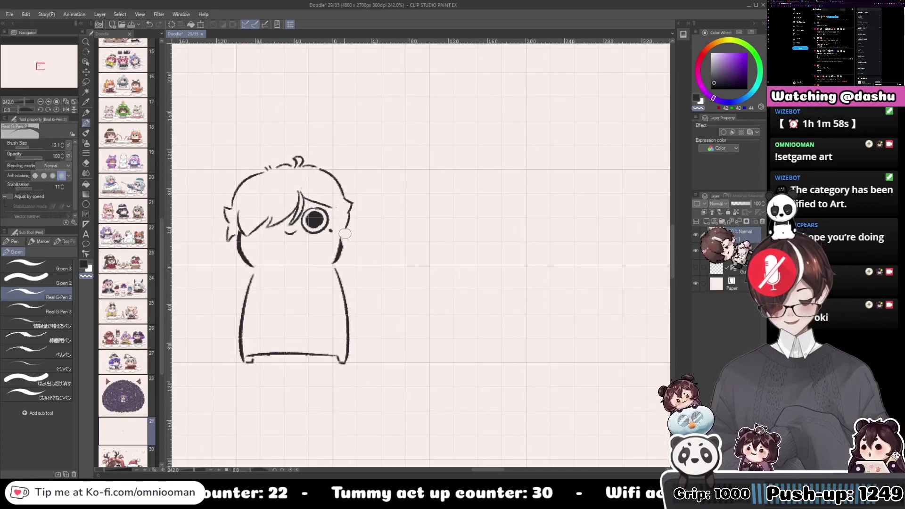
pyautogui.moveTo(335, 206); pyautogui.dragTo(345, 241)
pyautogui.hotkey('ctrl', 'z')
pyautogui.moveTo(335, 205); pyautogui.dragTo(339, 239)
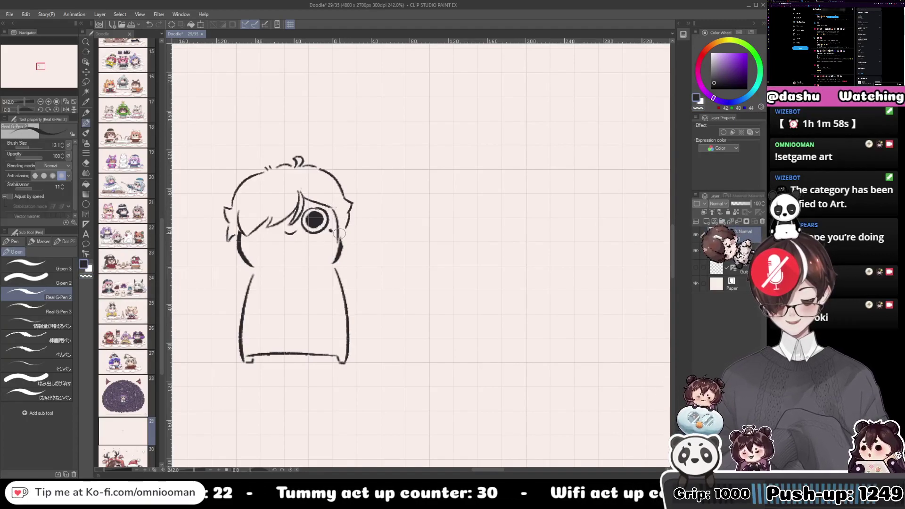
pyautogui.hotkey('ctrl', 'z')
pyautogui.moveTo(335, 206); pyautogui.dragTo(336, 238)
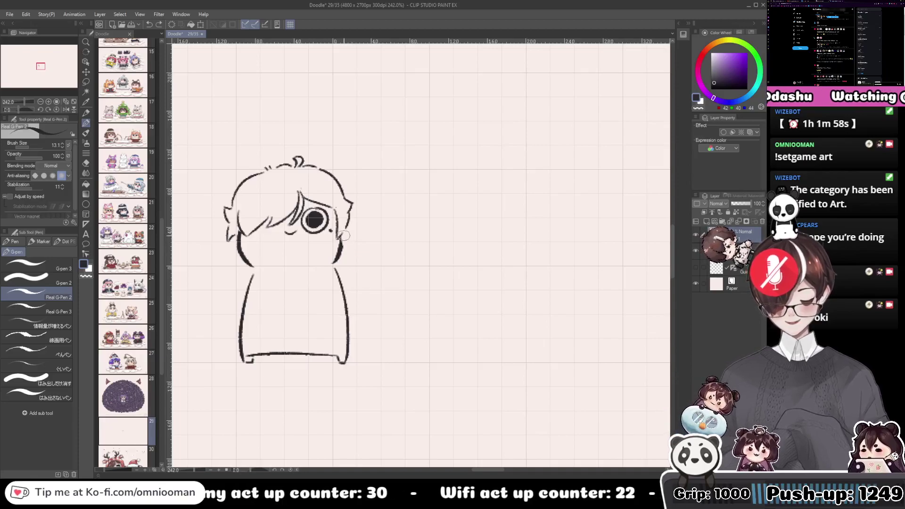
pyautogui.moveTo(340, 240)
pyautogui.mouseDown()
pyautogui.moveTo(346, 252)
pyautogui.moveTo(351, 201)
pyautogui.mouseUp()
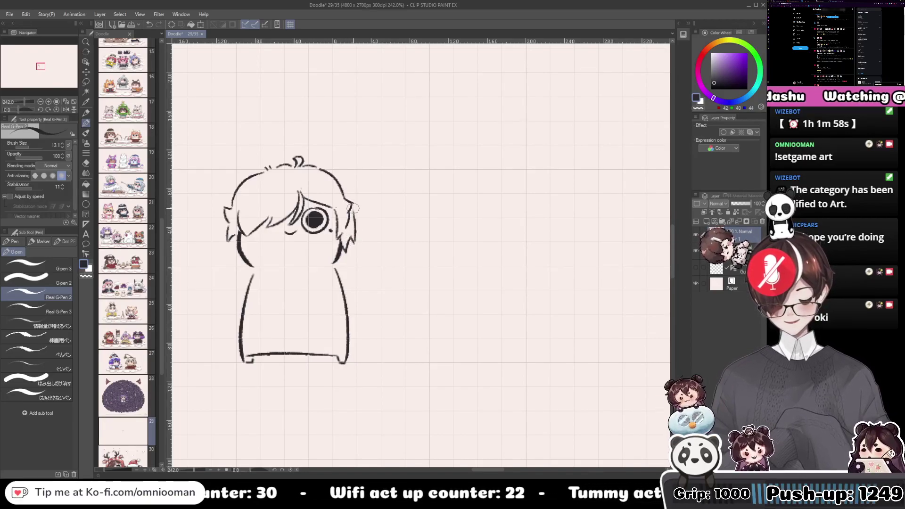
# Redraw the right hair outline farther out, connecting the crown to the side tuft above the pointed lock.
pyautogui.hotkey('ctrl', 'z')
pyautogui.hotkey('ctrl', 'z')
pyautogui.hotkey('ctrl', 'z')
pyautogui.hotkey('ctrl', 'z')
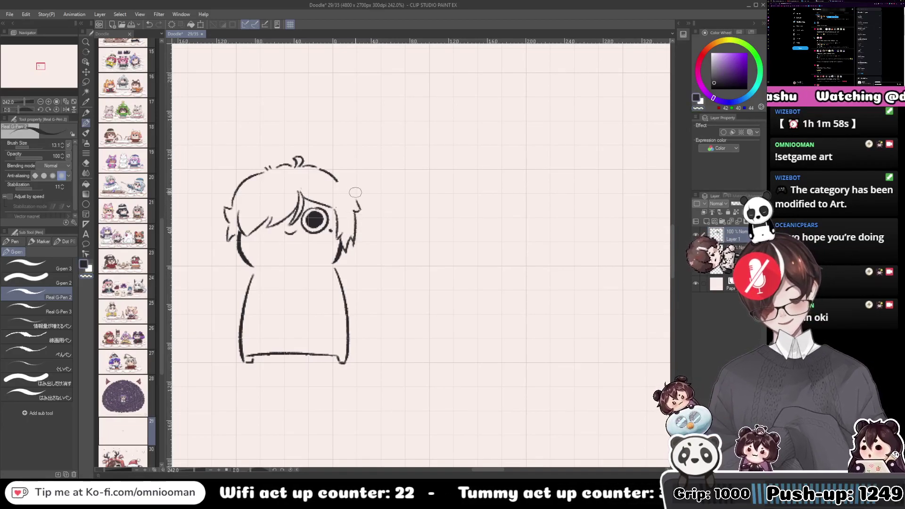
pyautogui.moveTo(353, 193)
pyautogui.mouseDown()
pyautogui.moveTo(379, 195)
pyautogui.moveTo(373, 212)
pyautogui.mouseUp()
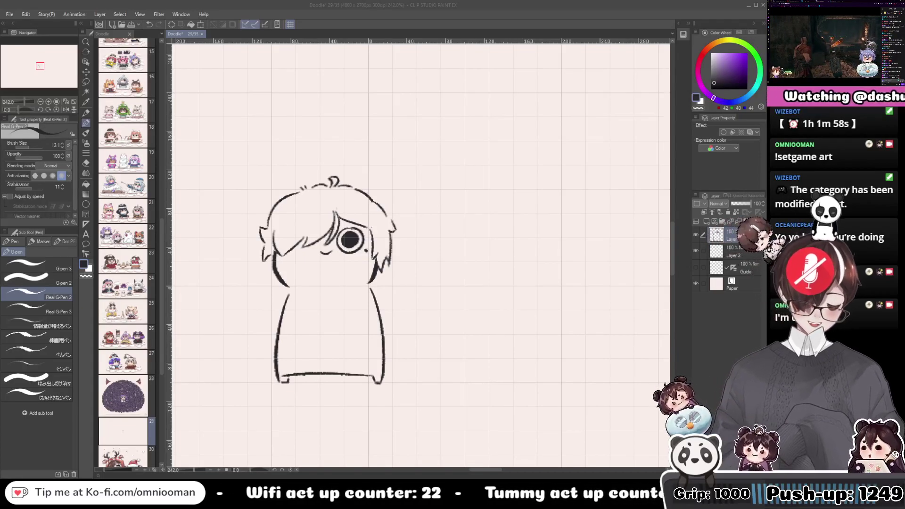
# Draw the chin line inward from both sides of the face, leaving a gap in the middle.
pyautogui.scroll(-3, 369, 263)
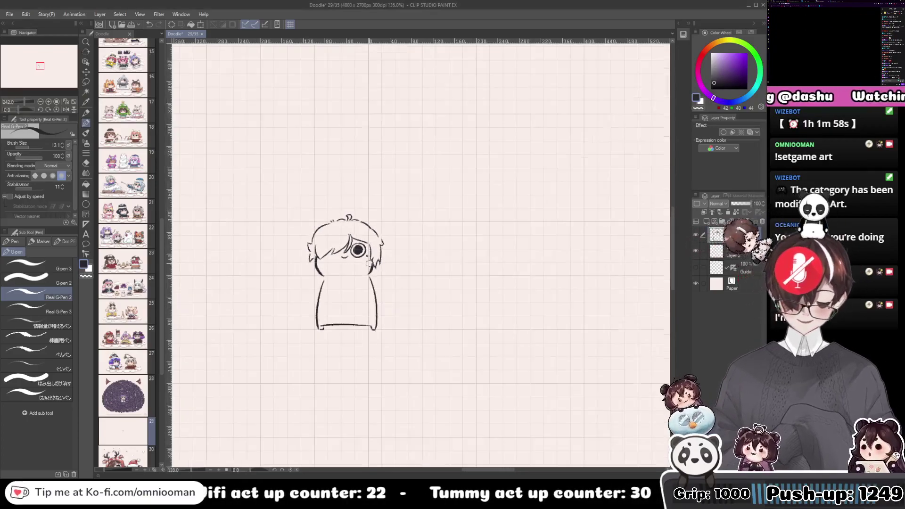
pyautogui.scroll(4, 324, 336)
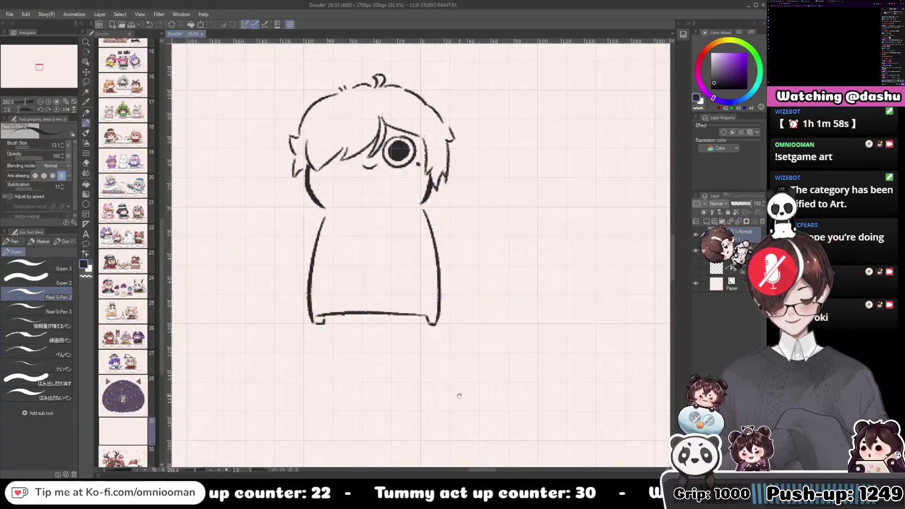
pyautogui.moveTo(349, 343)
pyautogui.mouseDown()
pyautogui.moveTo(279, 277)
pyautogui.moveTo(292, 269)
pyautogui.moveTo(288, 279)
pyautogui.mouseUp()
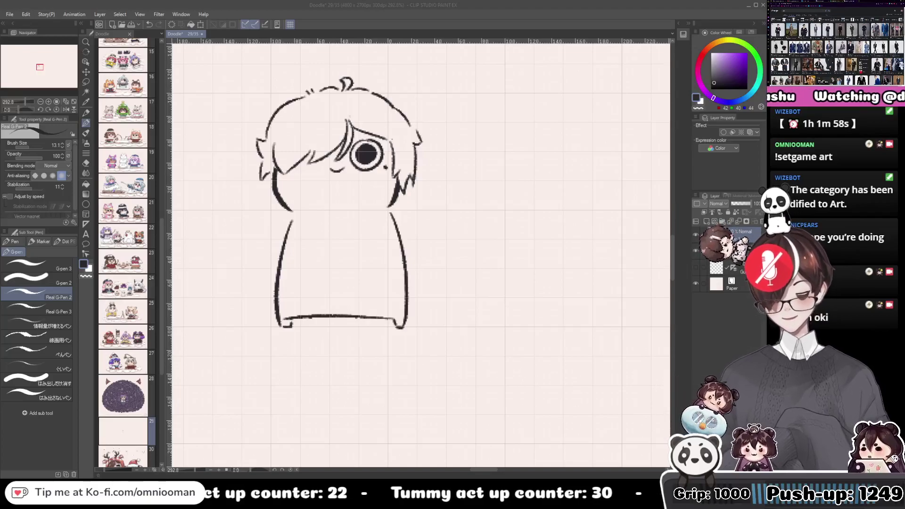
pyautogui.scroll(3, 302, 266)
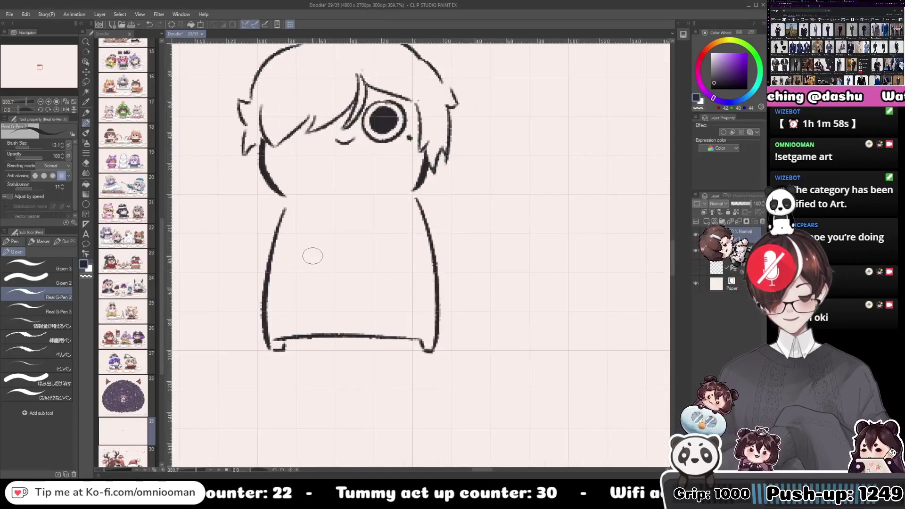
pyautogui.moveTo(299, 275); pyautogui.dragTo(300, 291)
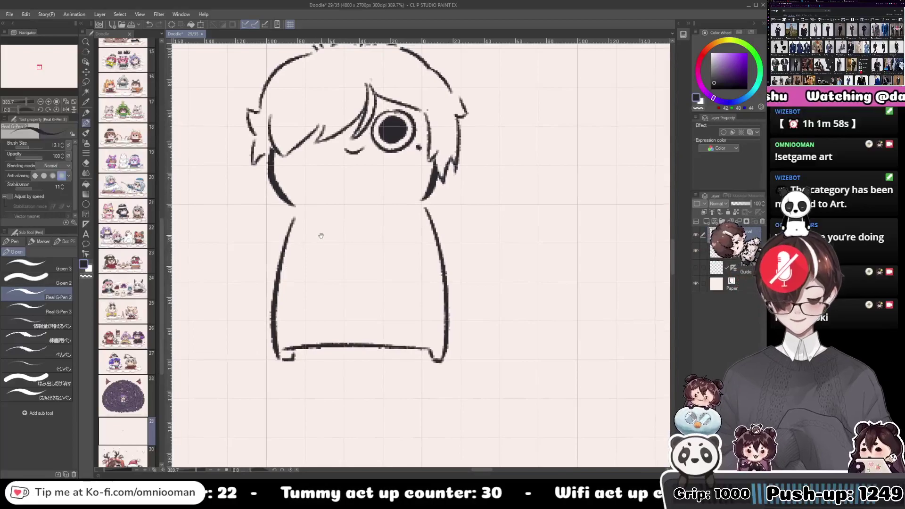
pyautogui.moveTo(285, 207)
pyautogui.mouseDown()
pyautogui.moveTo(332, 215)
pyautogui.moveTo(415, 206)
pyautogui.mouseUp()
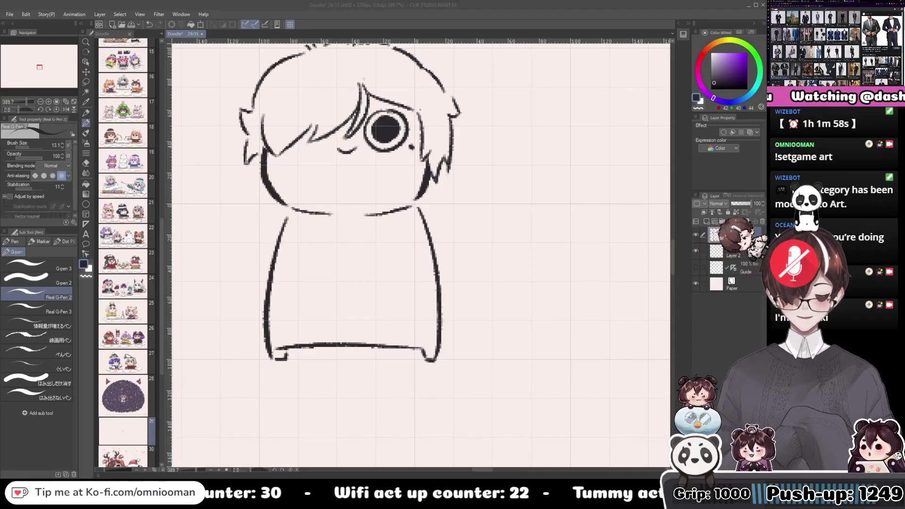
# Try a jacket front with two lapel lines meeting in a V on the chest and a curved lower right edge.
pyautogui.moveTo(333, 278); pyautogui.dragTo(331, 237)
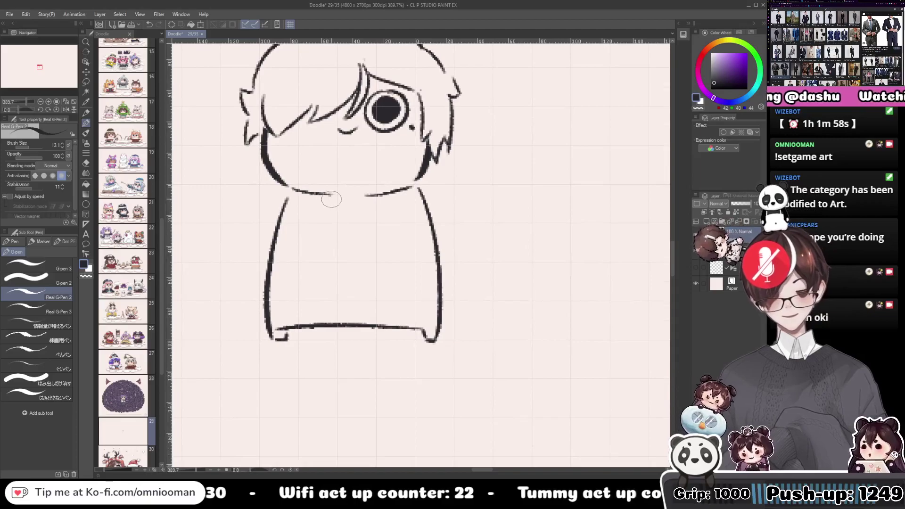
pyautogui.moveTo(331, 198); pyautogui.dragTo(352, 222)
pyautogui.hotkey('ctrl', 'z')
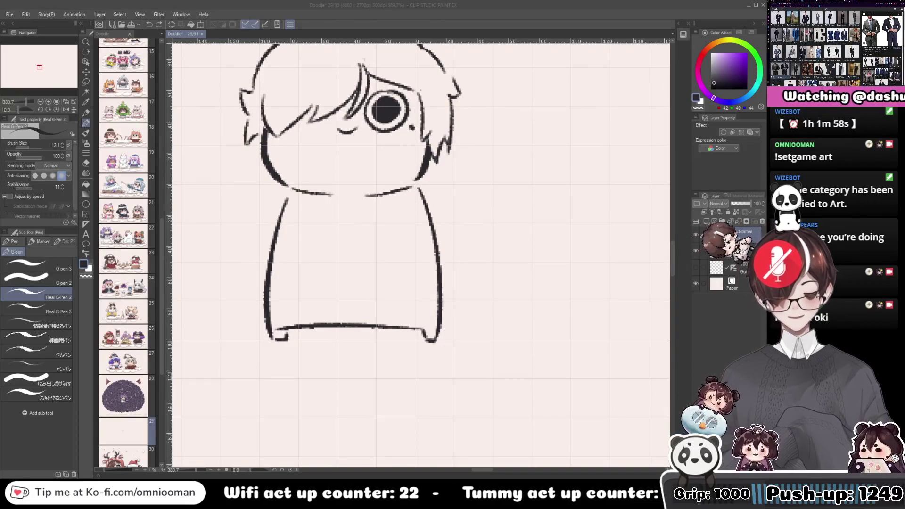
pyautogui.moveTo(322, 204); pyautogui.dragTo(347, 274)
pyautogui.moveTo(380, 207)
pyautogui.mouseDown()
pyautogui.moveTo(351, 277)
pyautogui.moveTo(327, 262)
pyautogui.moveTo(359, 297)
pyautogui.moveTo(402, 301)
pyautogui.mouseUp()
pyautogui.hotkey('ctrl', 'z')
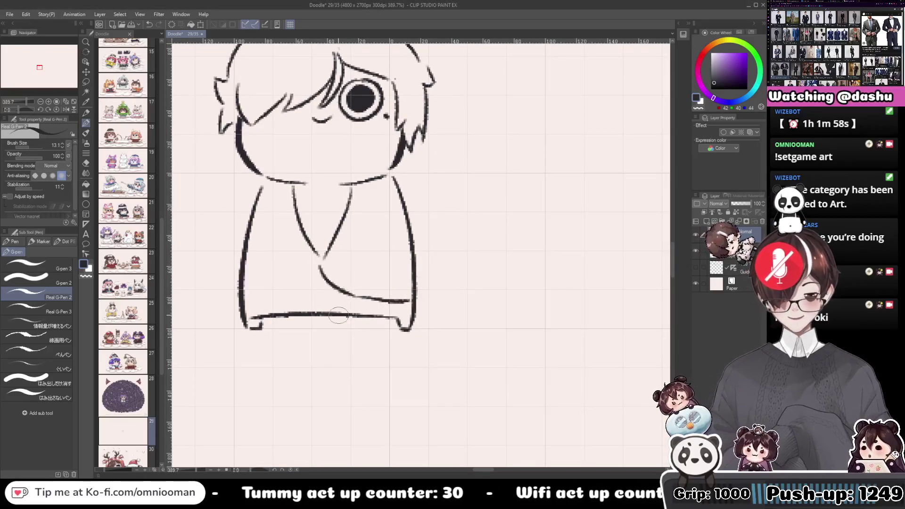
# Add a mirrored curved lower left edge to the jacket front and join the edges where the lapels meet.
pyautogui.moveTo(338, 315); pyautogui.dragTo(391, 299)
pyautogui.moveTo(376, 249)
pyautogui.mouseDown()
pyautogui.moveTo(346, 282)
pyautogui.moveTo(286, 301)
pyautogui.mouseUp()
pyautogui.hotkey('ctrl', 'z')
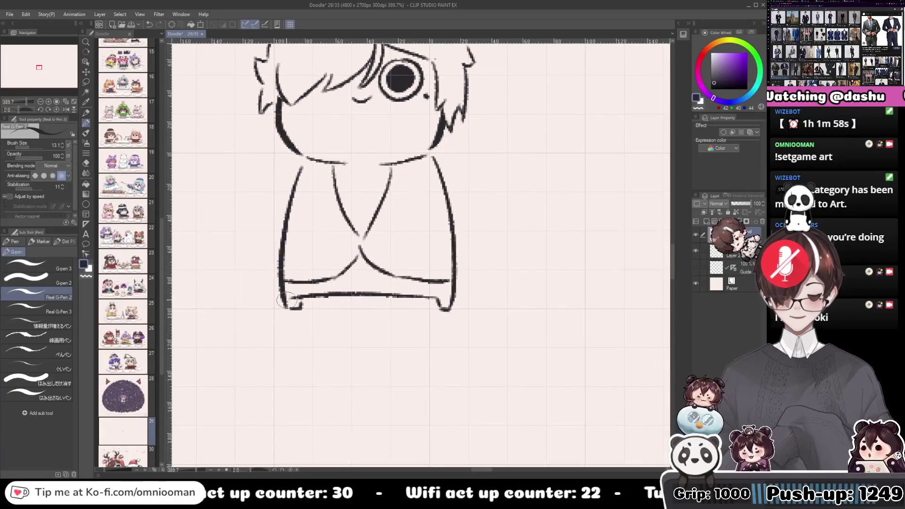
pyautogui.moveTo(443, 292)
pyautogui.mouseDown()
pyautogui.moveTo(368, 281)
pyautogui.moveTo(378, 286)
pyautogui.mouseUp()
pyautogui.hotkey('alt', 'Tab')
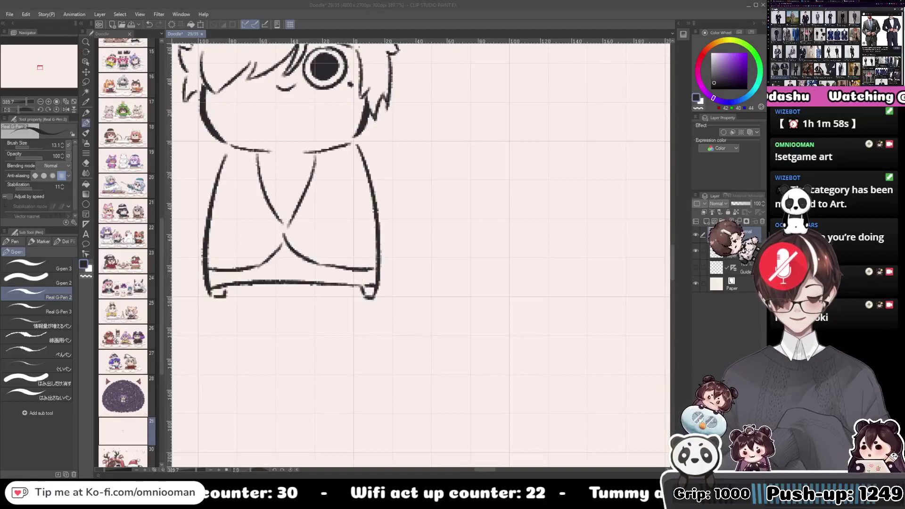
pyautogui.moveTo(286, 236)
pyautogui.mouseDown()
pyautogui.moveTo(298, 250)
pyautogui.moveTo(302, 235)
pyautogui.mouseUp()
pyautogui.hotkey('alt', 'Tab')
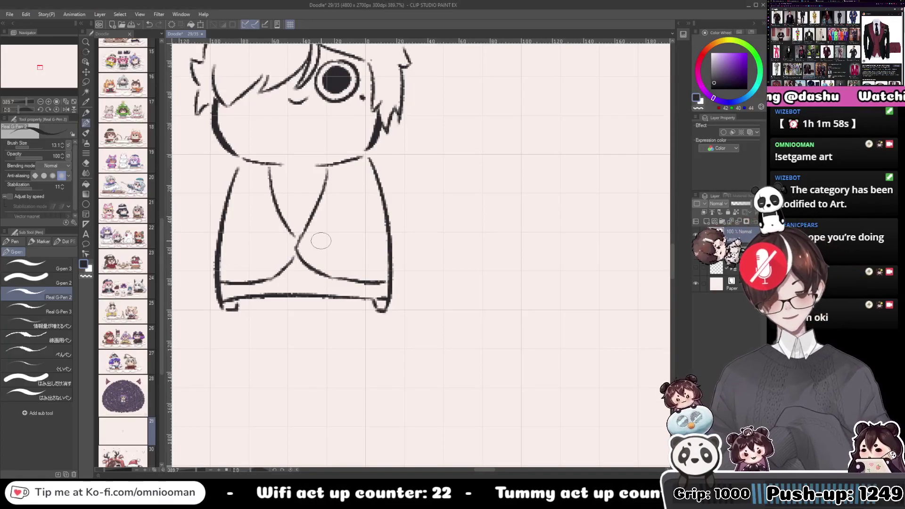
# Undo the jacket's lapel and lower edge strokes, back to the plain body outline.
pyautogui.moveTo(333, 244); pyautogui.dragTo(364, 291)
pyautogui.hotkey('ctrl', 'z')
pyautogui.hotkey('ctrl', 'z')
pyautogui.hotkey('ctrl', 'z')
pyautogui.hotkey('ctrl', 'z')
pyautogui.hotkey('ctrl', 'z')
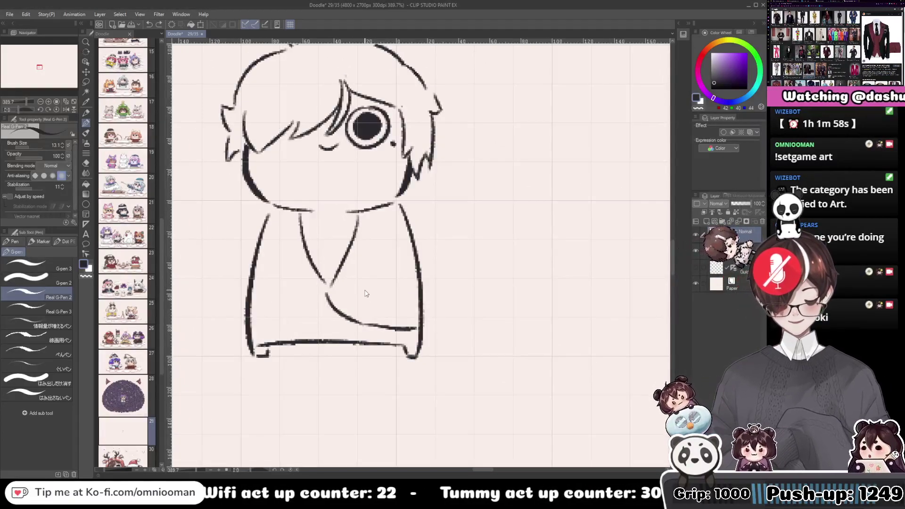
pyautogui.hotkey('ctrl', 'z')
pyautogui.hotkey('ctrl', 'z')
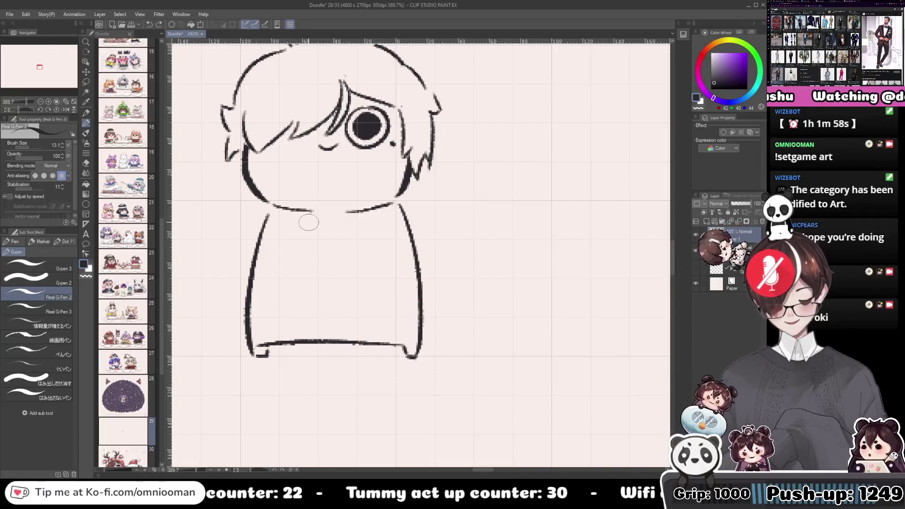
# Draw the jacket's V-shaped opening with two curved lines running from the chin and meeting on the chest.
pyautogui.moveTo(303, 213); pyautogui.dragTo(354, 316)
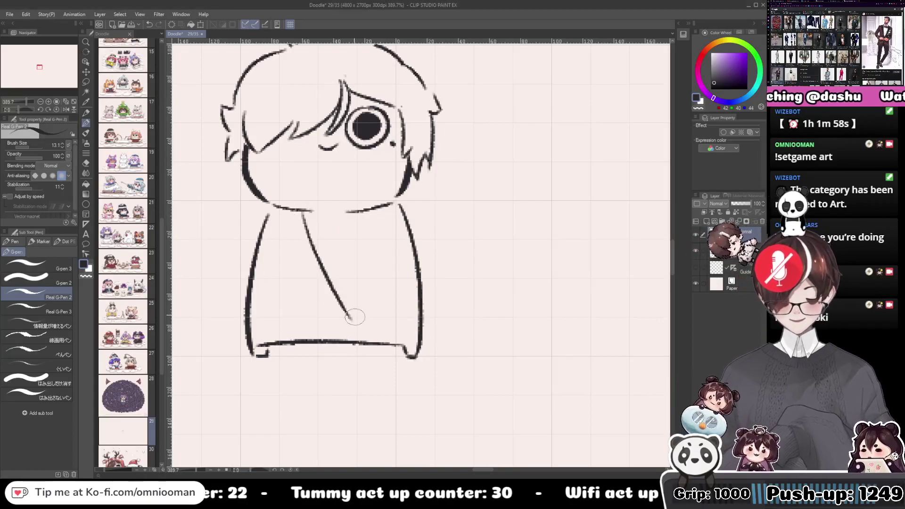
pyautogui.hotkey('ctrl', 'z')
pyautogui.moveTo(304, 213); pyautogui.dragTo(342, 291)
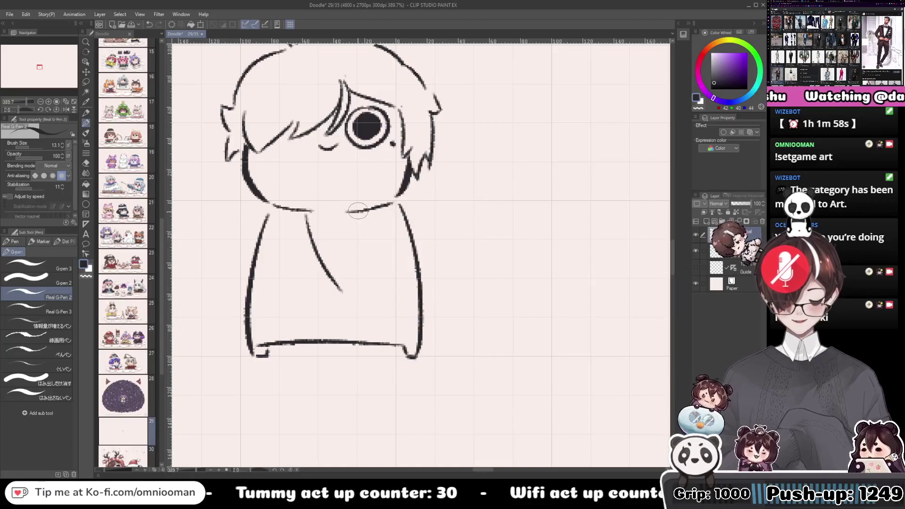
pyautogui.moveTo(358, 211); pyautogui.dragTo(306, 299)
pyautogui.hotkey('ctrl', 'z')
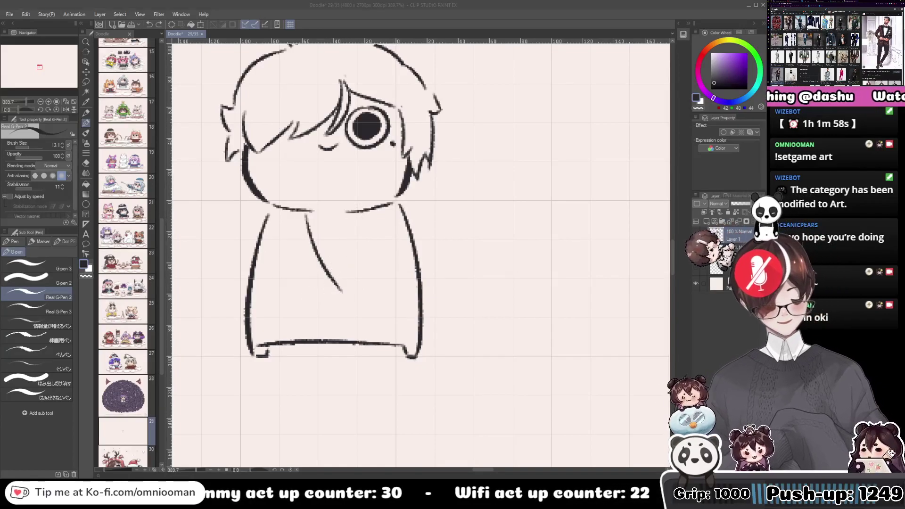
pyautogui.moveTo(353, 216)
pyautogui.mouseDown()
pyautogui.moveTo(325, 294)
pyautogui.moveTo(417, 330)
pyautogui.mouseUp()
pyautogui.hotkey('ctrl', 'z')
# Draw a short diagonal front edge below the V opening and a small round button beside it.
pyautogui.moveTo(330, 293); pyautogui.dragTo(377, 314)
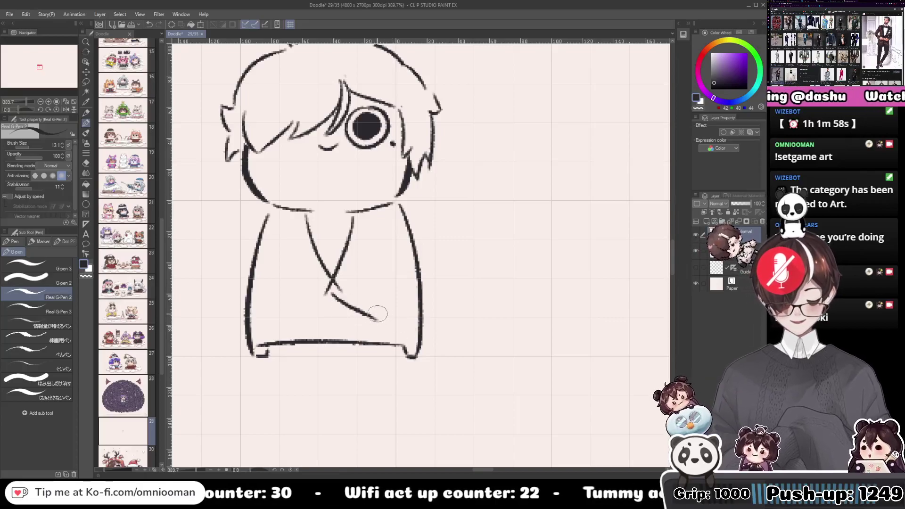
pyautogui.hotkey('ctrl', 'z')
pyautogui.moveTo(325, 294); pyautogui.dragTo(351, 325)
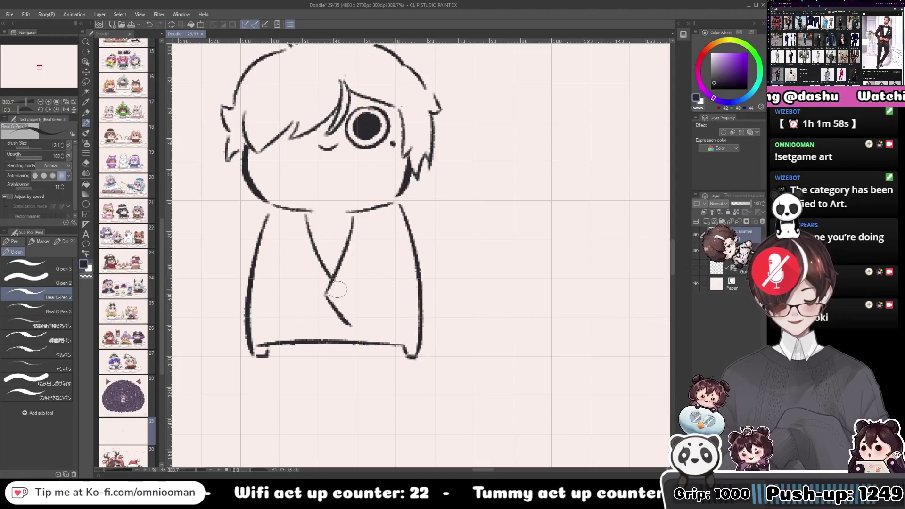
pyautogui.moveTo(338, 285)
pyautogui.mouseDown()
pyautogui.moveTo(344, 289)
pyautogui.moveTo(324, 280)
pyautogui.moveTo(342, 286)
pyautogui.moveTo(334, 281)
pyautogui.mouseUp()
pyautogui.hotkey('ctrl', 'z')
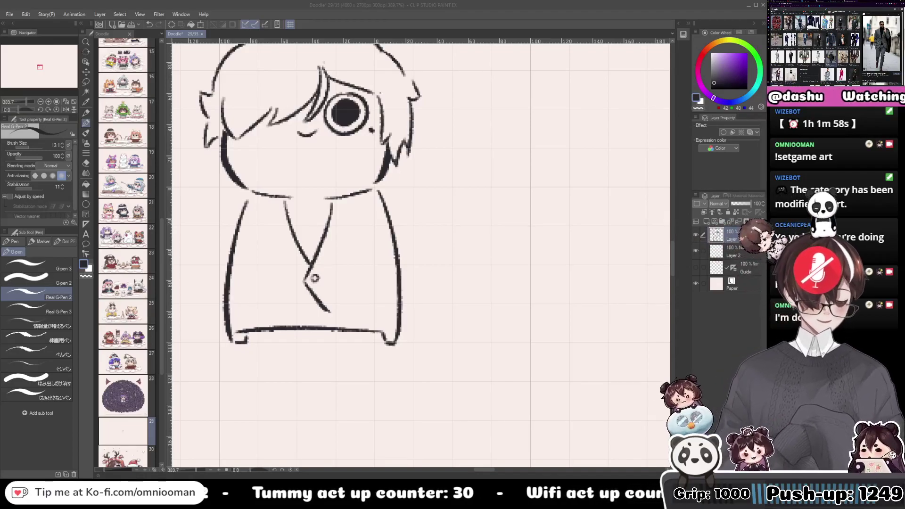
pyautogui.moveTo(340, 324); pyautogui.dragTo(335, 331)
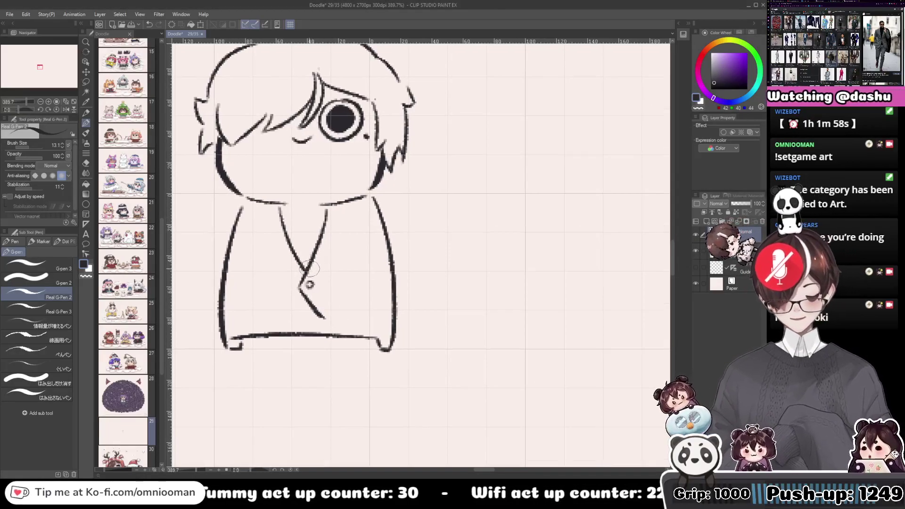
# Draw the outer lapel lines on both sides of the V, converging just above the button.
pyautogui.moveTo(309, 274); pyautogui.dragTo(350, 204)
pyautogui.moveTo(328, 241); pyautogui.dragTo(349, 249)
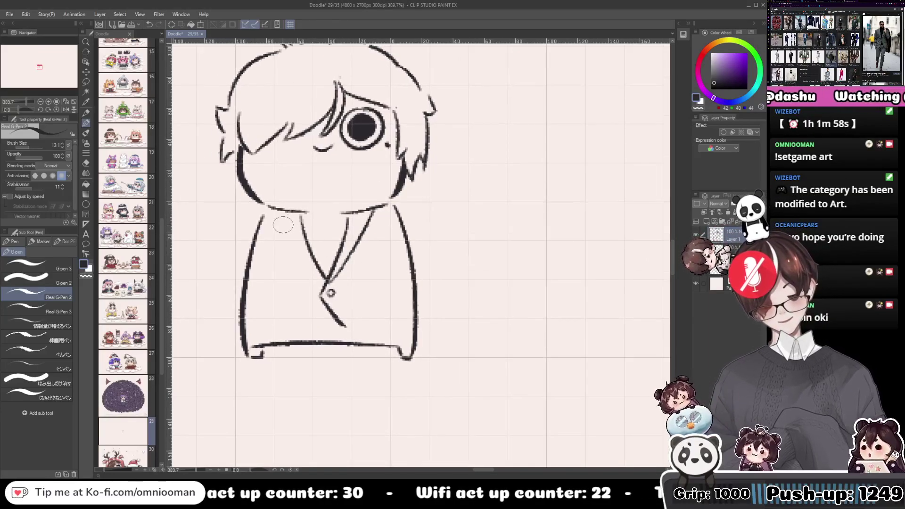
pyautogui.moveTo(283, 216); pyautogui.dragTo(325, 284)
pyautogui.hotkey('ctrl', 'z')
pyautogui.moveTo(284, 220); pyautogui.dragTo(325, 277)
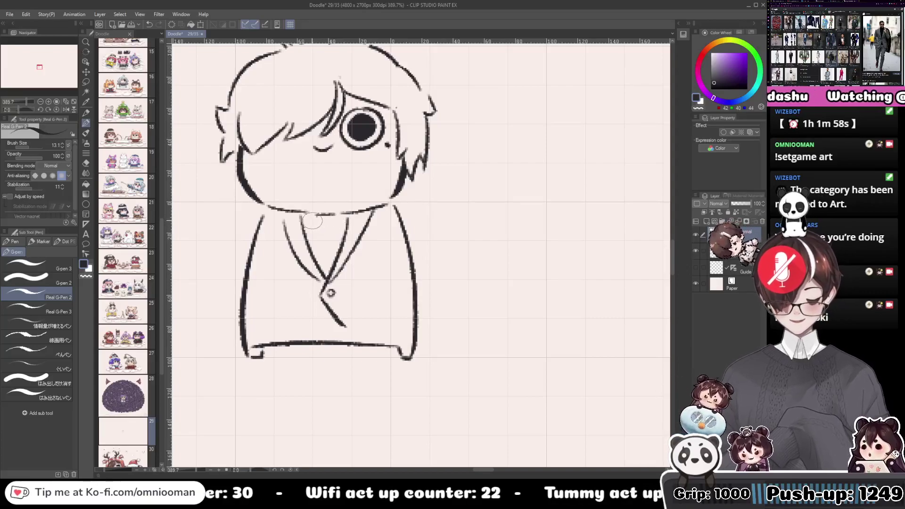
# Draw a pointed shirt collar under the chin and a necktie with a square knot inside the V opening.
pyautogui.moveTo(307, 220); pyautogui.dragTo(316, 224)
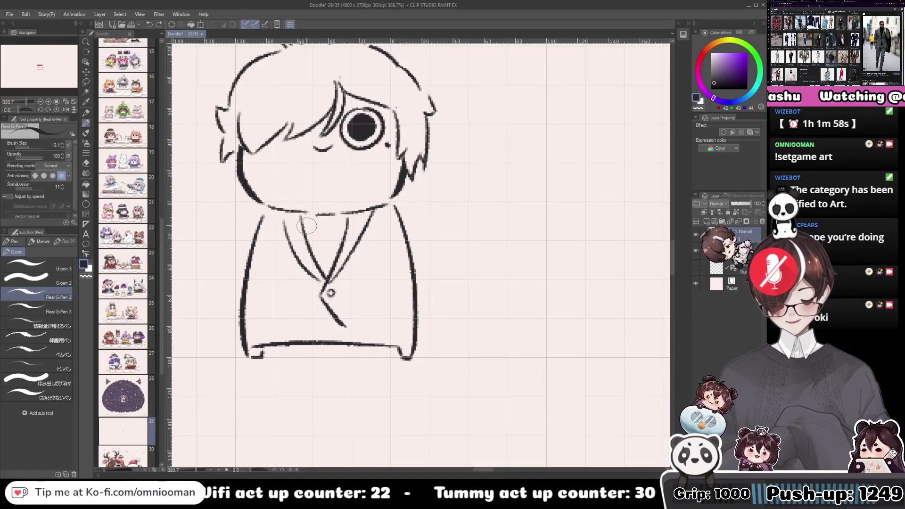
pyautogui.moveTo(333, 220); pyautogui.dragTo(344, 231)
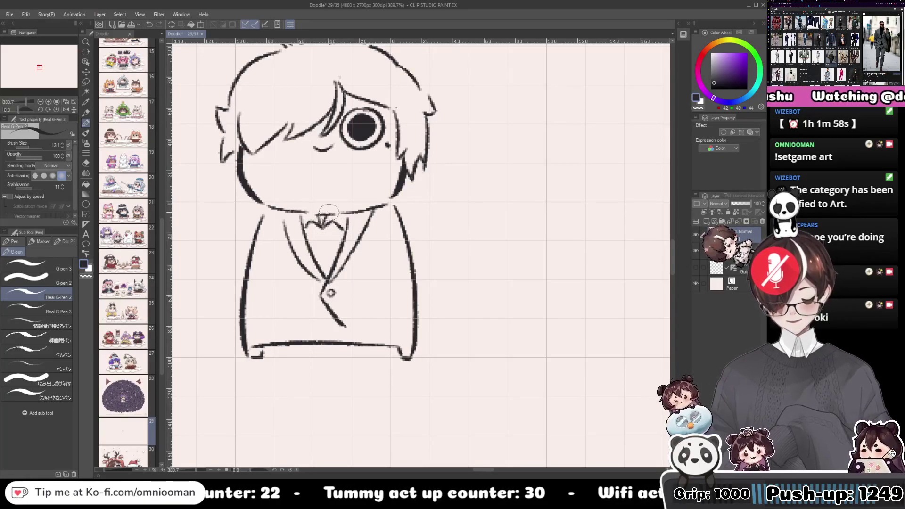
pyautogui.scroll(-1, 322, 216)
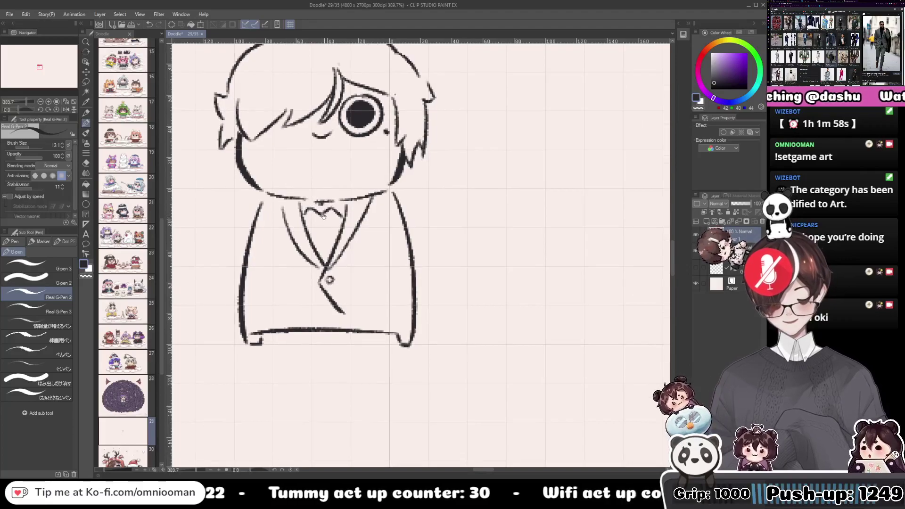
pyautogui.moveTo(340, 216); pyautogui.dragTo(324, 226)
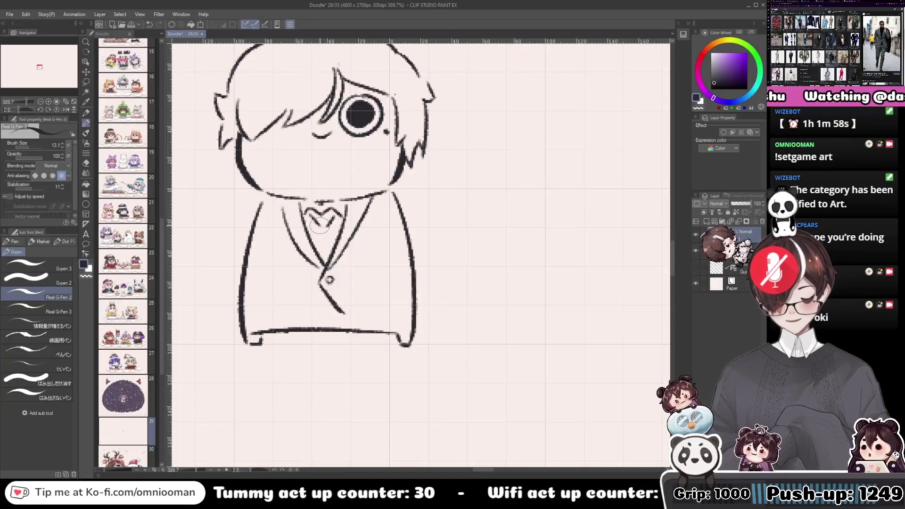
pyautogui.hotkey('ctrl', 'z')
pyautogui.hotkey('ctrl', 'z')
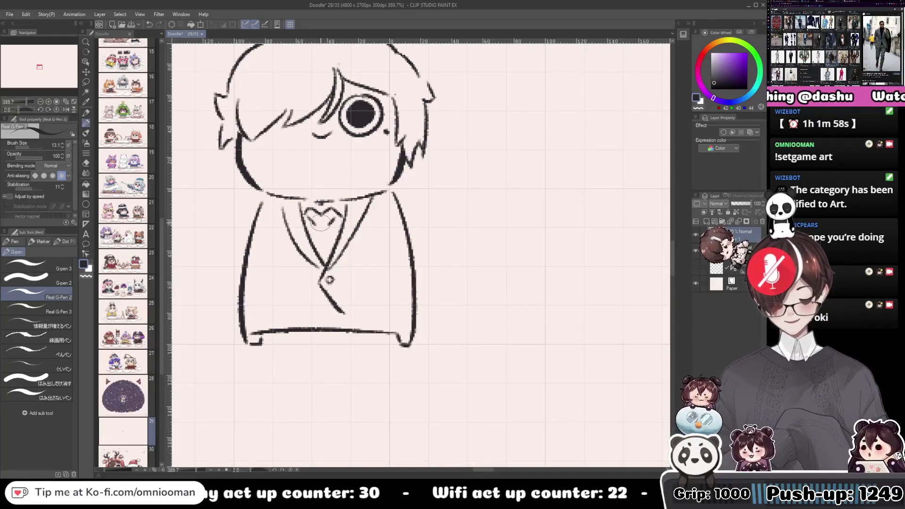
pyautogui.scroll(-1, 325, 227)
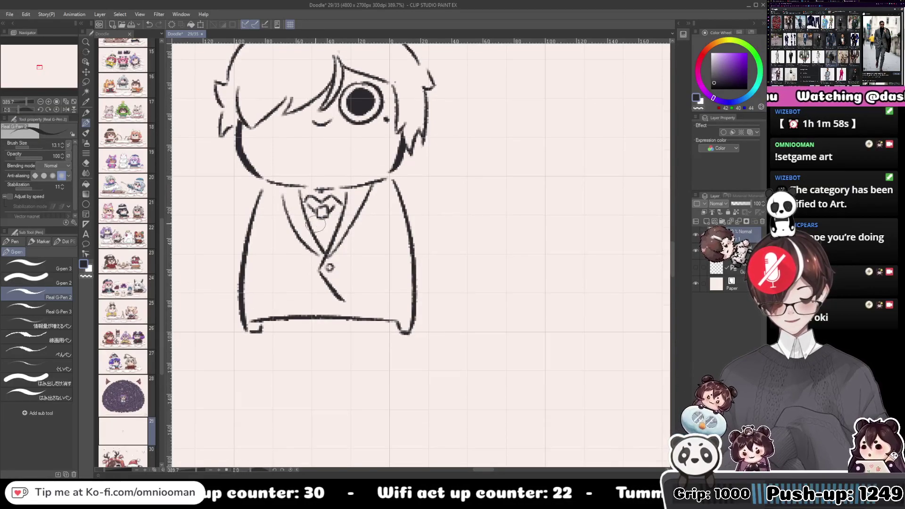
pyautogui.moveTo(331, 228); pyautogui.dragTo(334, 236)
pyautogui.moveTo(356, 259)
pyautogui.mouseDown()
pyautogui.moveTo(368, 275)
pyautogui.moveTo(321, 233)
pyautogui.mouseUp()
# Draw the jacket's hem across both sides of the body, with a slanted left front edge meeting the right one below the button.
pyautogui.moveTo(309, 273)
pyautogui.mouseDown()
pyautogui.moveTo(376, 276)
pyautogui.moveTo(361, 289)
pyautogui.moveTo(437, 298)
pyautogui.mouseUp()
pyautogui.moveTo(382, 278); pyautogui.dragTo(364, 299)
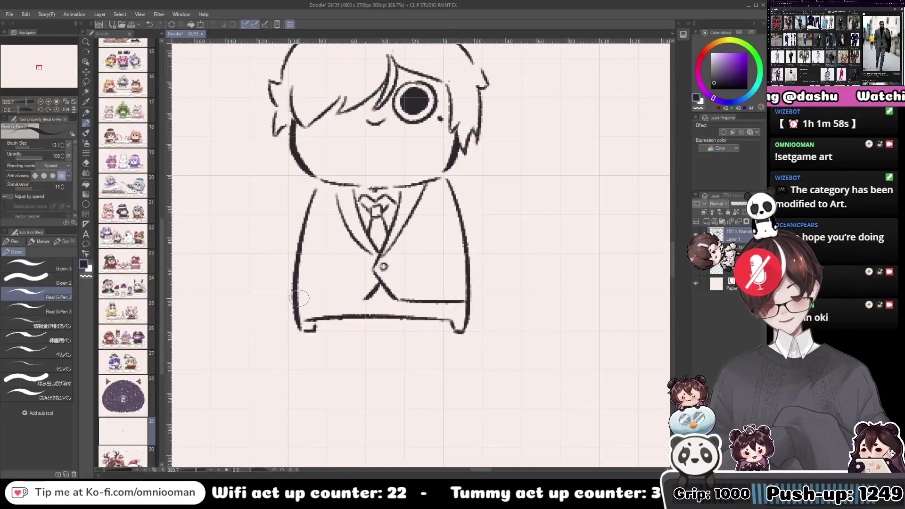
pyautogui.moveTo(299, 304); pyautogui.dragTo(372, 296)
pyautogui.hotkey('ctrl', 'z')
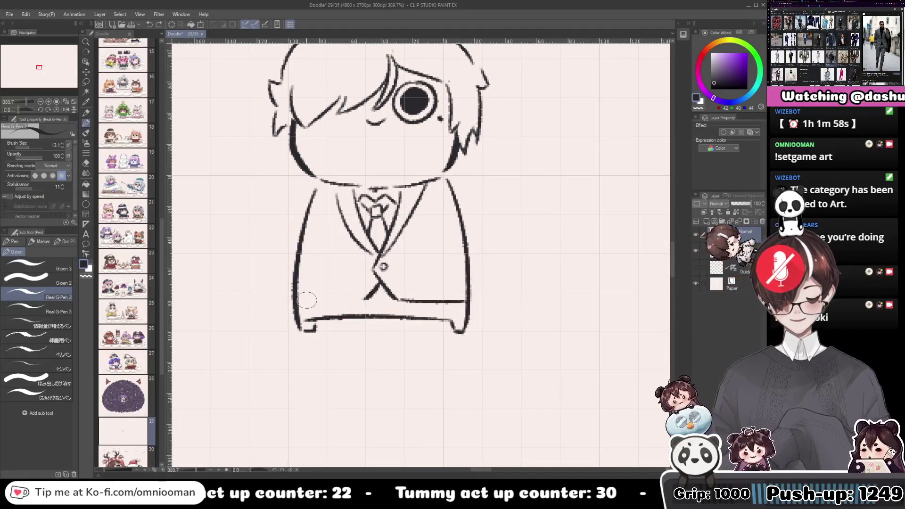
pyautogui.moveTo(298, 301); pyautogui.dragTo(374, 291)
pyautogui.hotkey('ctrl', 'z')
pyautogui.moveTo(302, 298)
pyautogui.mouseDown()
pyautogui.moveTo(380, 284)
pyautogui.moveTo(412, 314)
pyautogui.mouseUp()
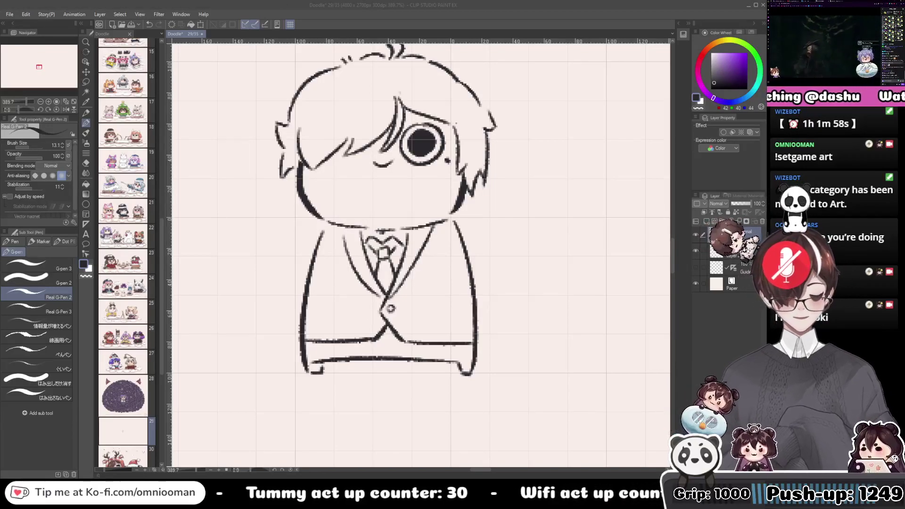
pyautogui.click(358, 320)
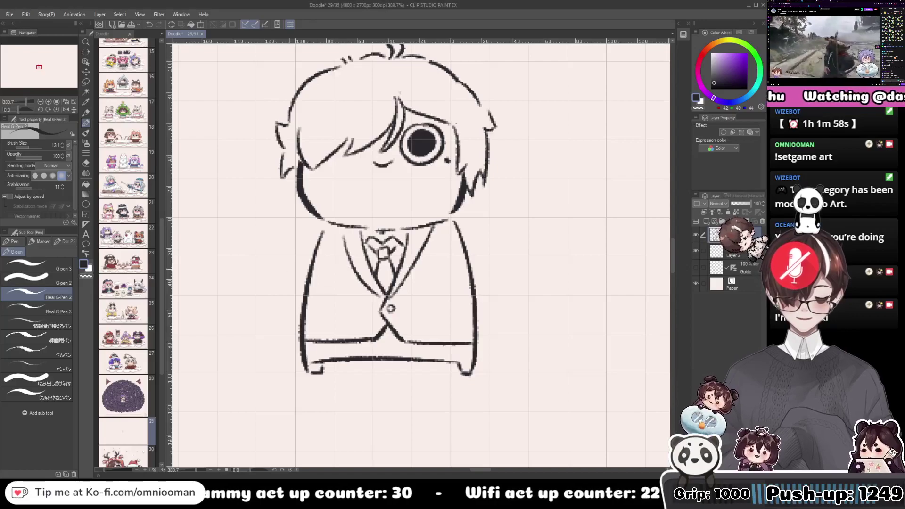
pyautogui.scroll(1, 365, 314)
pyautogui.scroll(-2, 364, 313)
pyautogui.scroll(4, 365, 314)
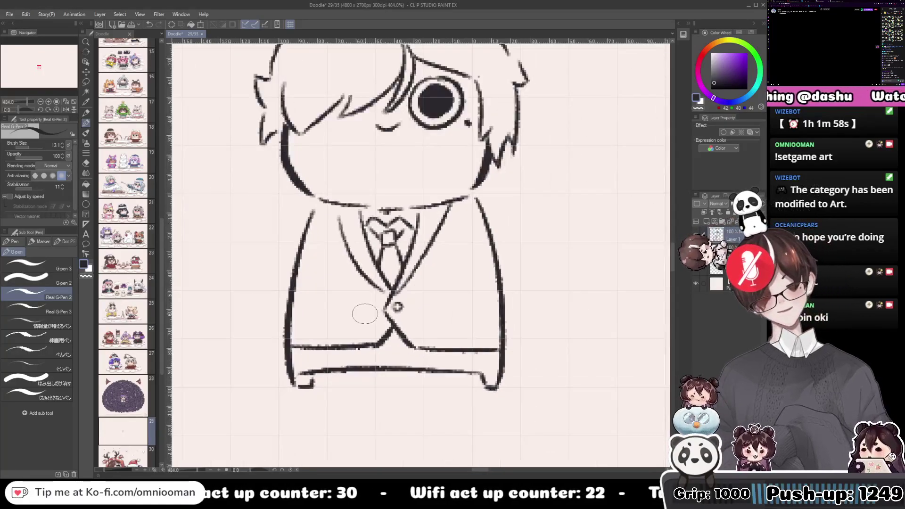
pyautogui.moveTo(349, 272)
pyautogui.mouseDown()
pyautogui.moveTo(387, 307)
pyautogui.moveTo(344, 303)
pyautogui.moveTo(361, 292)
pyautogui.moveTo(353, 267)
pyautogui.mouseUp()
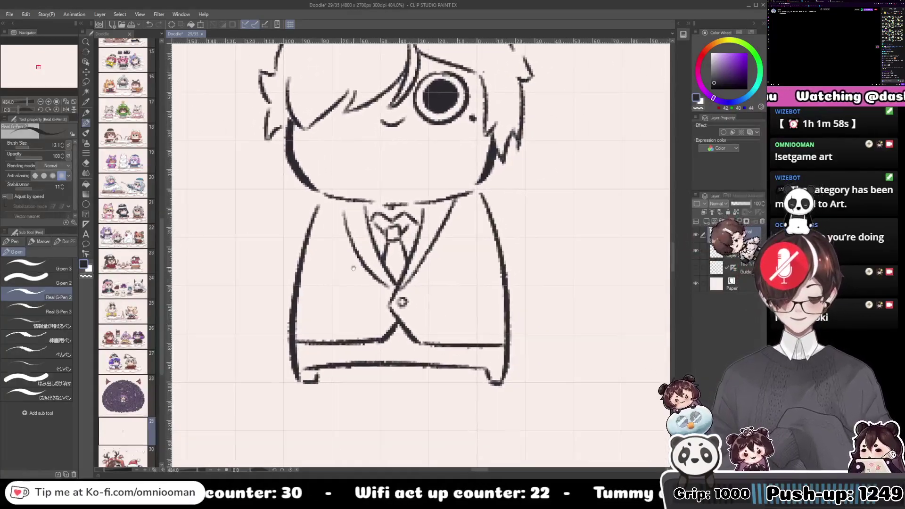
pyautogui.scroll(-3, 353, 268)
pyautogui.scroll(3, 336, 332)
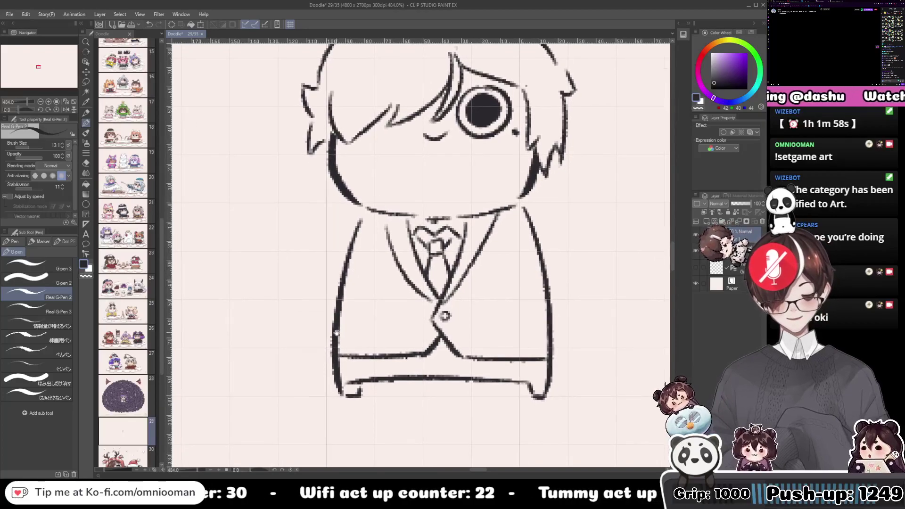
pyautogui.scroll(-3, 336, 332)
pyautogui.scroll(3, 371, 277)
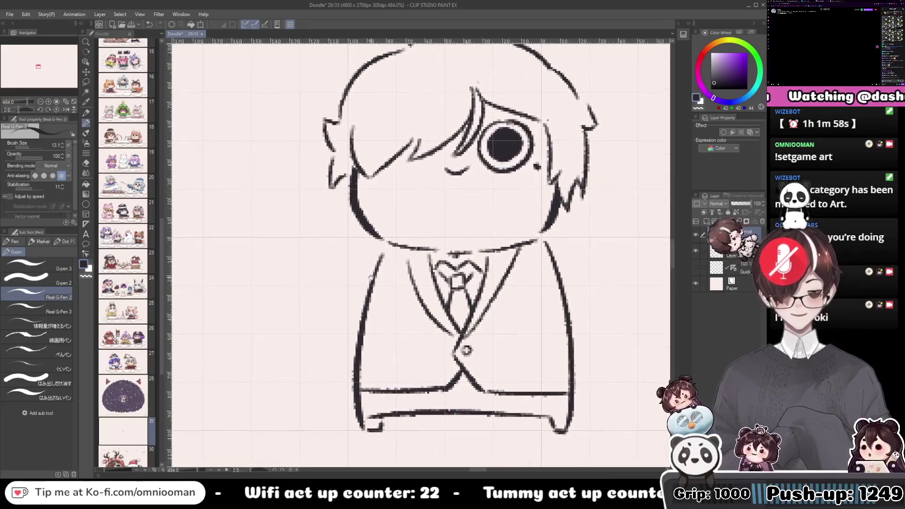
# Add small dark detail strokes between the chin and the tie knot, where the shirt collar meets.
pyautogui.moveTo(469, 228); pyautogui.dragTo(409, 325)
pyautogui.scroll(-3, 399, 338)
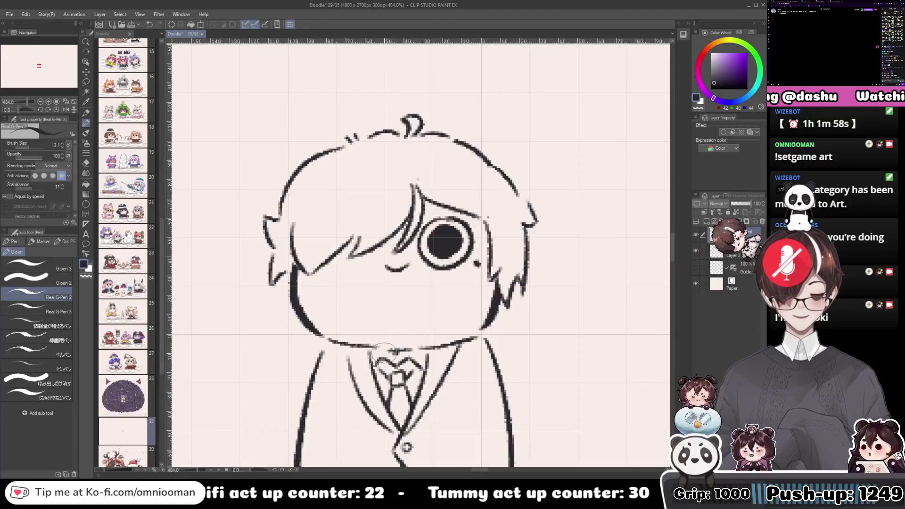
pyautogui.scroll(3, 396, 353)
pyautogui.scroll(-3, 396, 360)
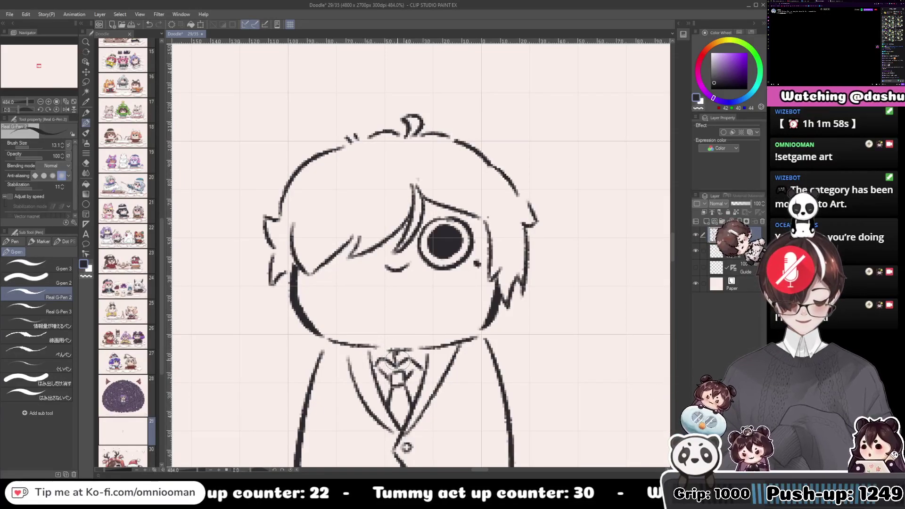
pyautogui.scroll(3, 408, 318)
pyautogui.scroll(-3, 372, 331)
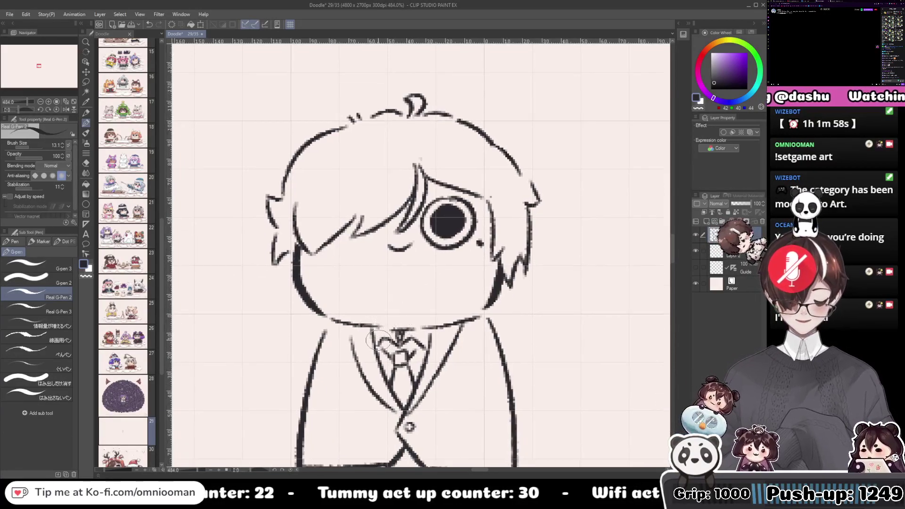
pyautogui.scroll(3, 410, 330)
pyautogui.scroll(-3, 419, 329)
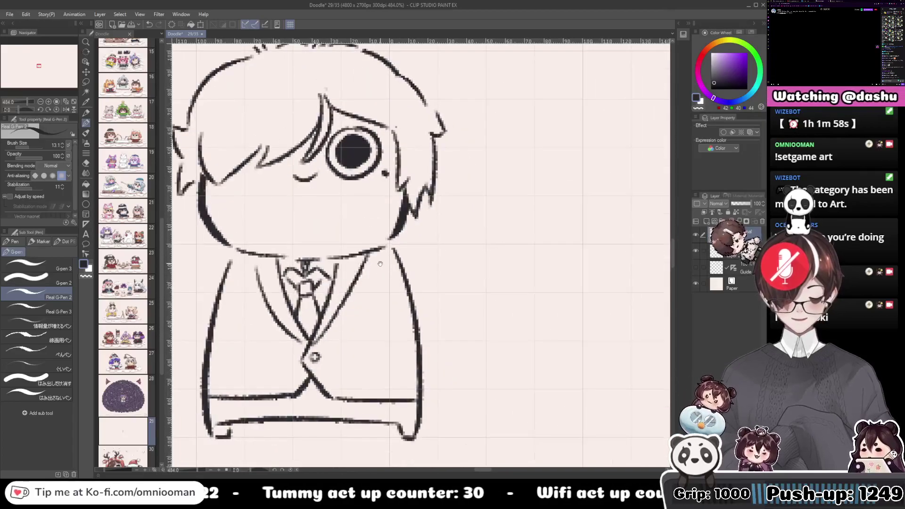
pyautogui.scroll(3, 364, 303)
pyautogui.scroll(-3, 401, 306)
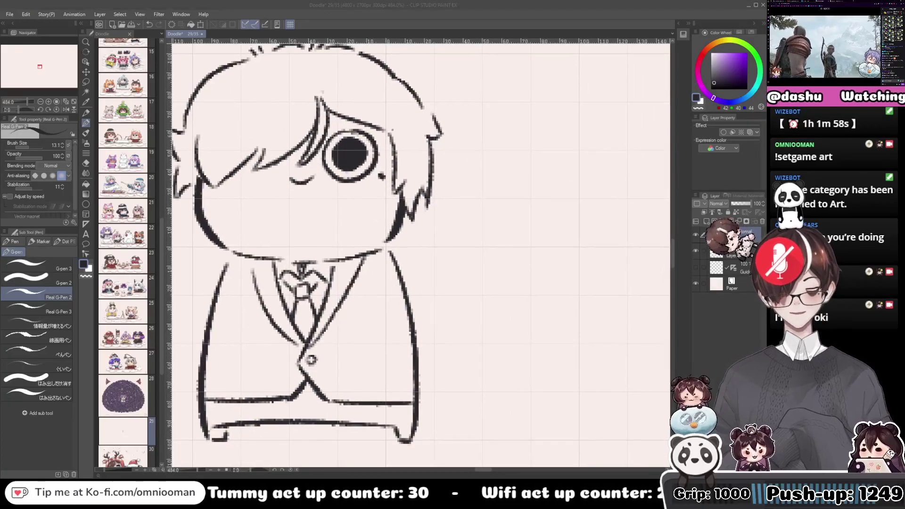
pyautogui.scroll(3, 401, 307)
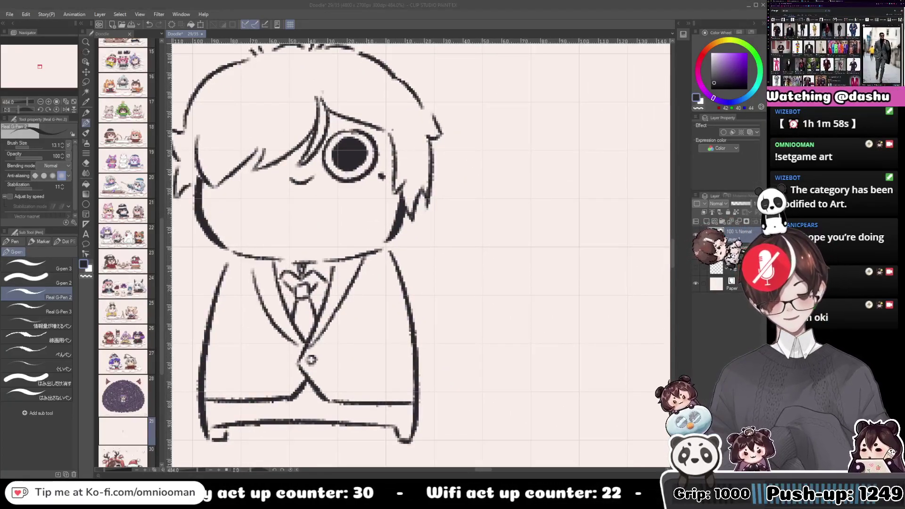
pyautogui.scroll(-3, 400, 306)
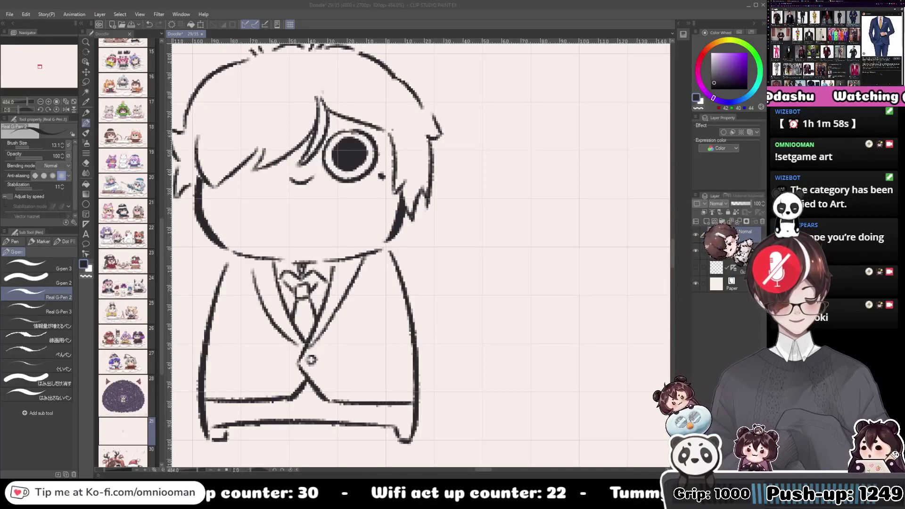
pyautogui.scroll(3, 400, 307)
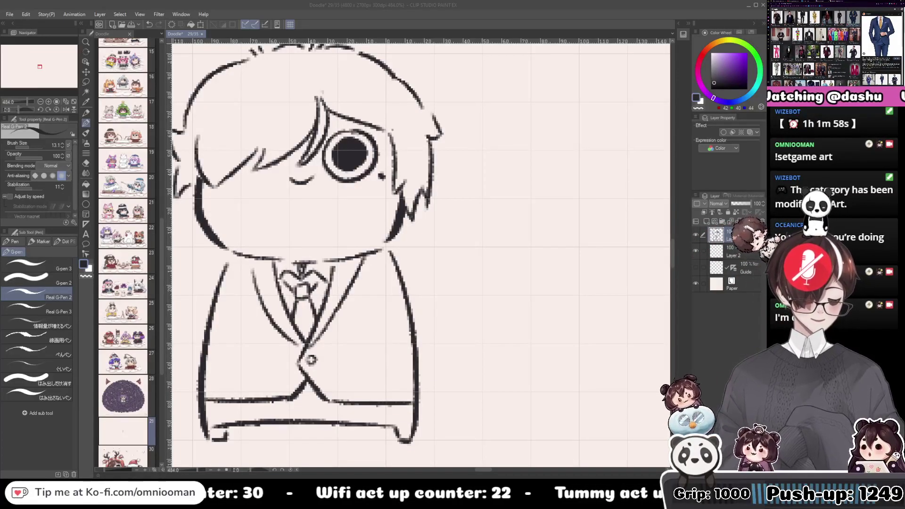
# Try a square pocket outline on the lower left of the jacket front.
pyautogui.moveTo(243, 344); pyautogui.dragTo(281, 338)
pyautogui.hotkey('ctrl', 'z')
pyautogui.moveTo(280, 338); pyautogui.dragTo(281, 365)
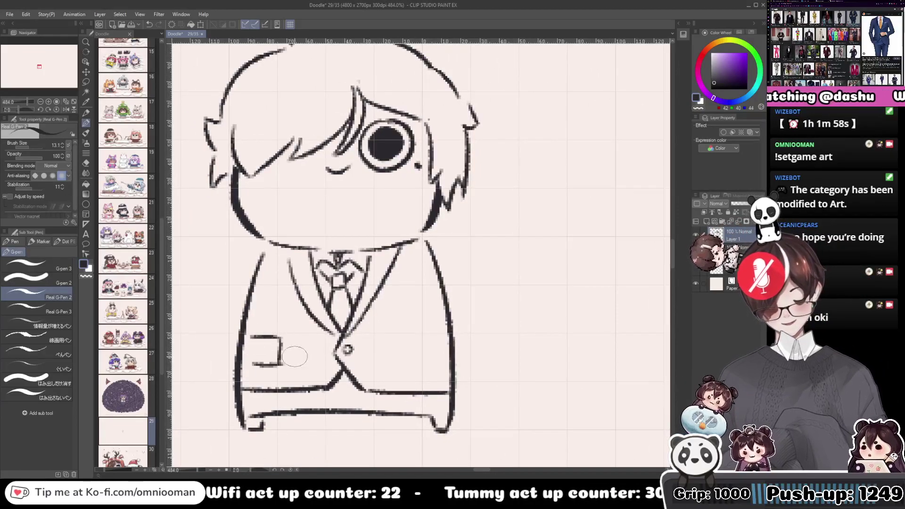
pyautogui.hotkey('ctrl', 'z')
pyautogui.hotkey('ctrl', 'z')
pyautogui.moveTo(250, 337)
pyautogui.mouseDown()
pyautogui.moveTo(282, 364)
pyautogui.moveTo(223, 349)
pyautogui.mouseUp()
pyautogui.moveTo(294, 352); pyautogui.dragTo(376, 347)
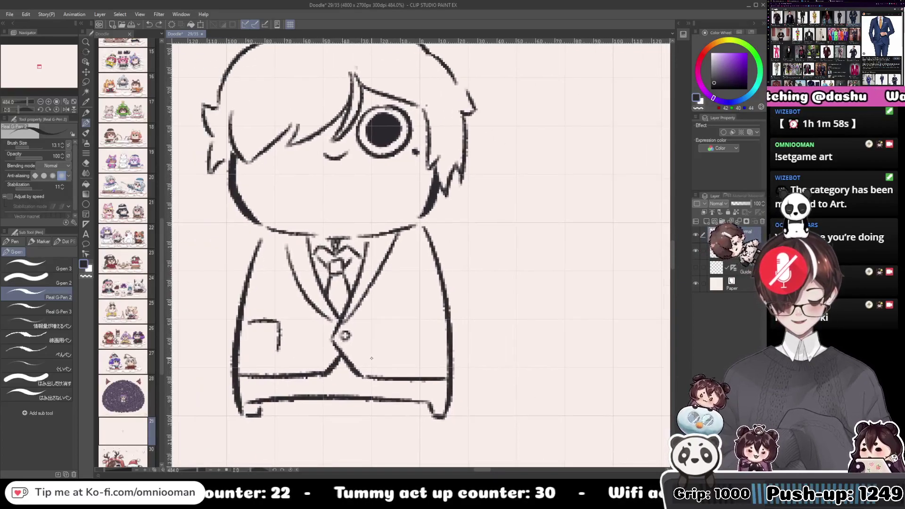
pyautogui.hotkey('ctrl', 'z')
pyautogui.hotkey('ctrl', 'z')
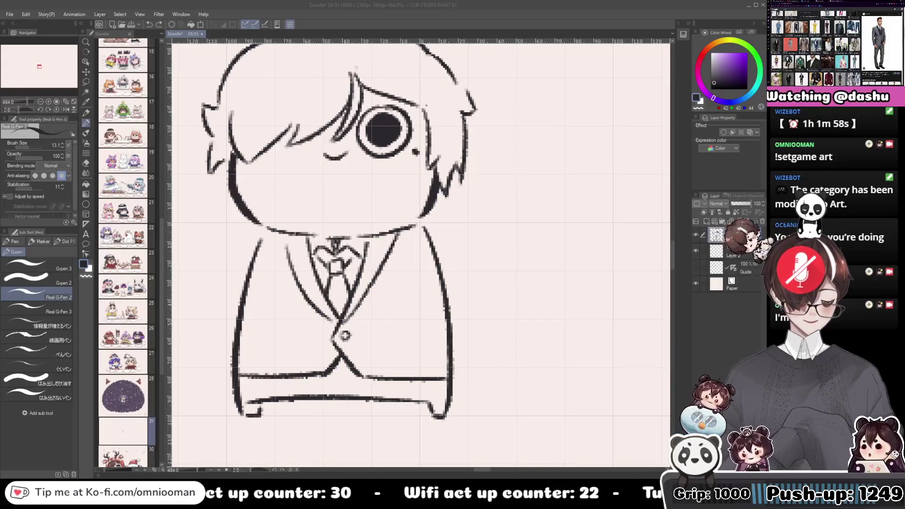
# Draw a rounded pocket with a flap on the lower right of the jacket front, above the hem.
pyautogui.moveTo(434, 345)
pyautogui.mouseDown()
pyautogui.moveTo(418, 342)
pyautogui.moveTo(445, 326)
pyautogui.moveTo(402, 300)
pyautogui.moveTo(447, 306)
pyautogui.moveTo(444, 297)
pyautogui.moveTo(404, 327)
pyautogui.moveTo(443, 316)
pyautogui.moveTo(441, 339)
pyautogui.moveTo(445, 313)
pyautogui.moveTo(466, 316)
pyautogui.moveTo(435, 323)
pyautogui.mouseUp()
pyautogui.hotkey('ctrl', 'z')
pyautogui.hotkey('ctrl', 'z')
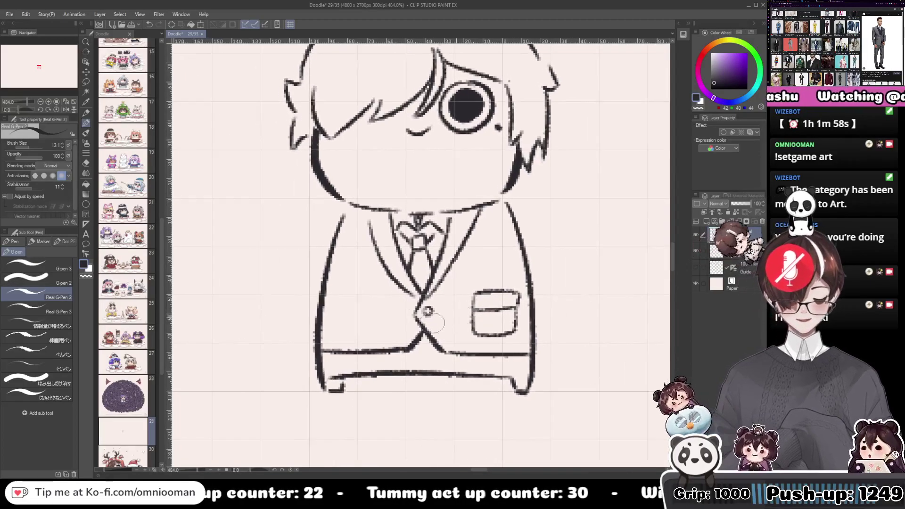
# Replace the tall pocket with a narrow rounded flap pocket on each side of the lower jacket front.
pyautogui.hotkey('ctrl', 'z')
pyautogui.hotkey('ctrl', 'z')
pyautogui.hotkey('ctrl', 'z')
pyautogui.hotkey('ctrl', 'z')
pyautogui.moveTo(498, 314)
pyautogui.mouseDown()
pyautogui.moveTo(466, 303)
pyautogui.moveTo(479, 291)
pyautogui.moveTo(478, 308)
pyautogui.mouseUp()
pyautogui.hotkey('ctrl', 'z')
pyautogui.moveTo(322, 296)
pyautogui.mouseDown()
pyautogui.moveTo(421, 294)
pyautogui.moveTo(396, 295)
pyautogui.moveTo(418, 297)
pyautogui.moveTo(416, 309)
pyautogui.mouseUp()
pyautogui.hotkey('ctrl', 'z')
# Draw a small panda head with filled round ears and dot eyes as the breast pocket detail on the right lapel side.
pyautogui.moveTo(521, 250)
pyautogui.mouseDown()
pyautogui.moveTo(420, 269)
pyautogui.moveTo(447, 264)
pyautogui.mouseUp()
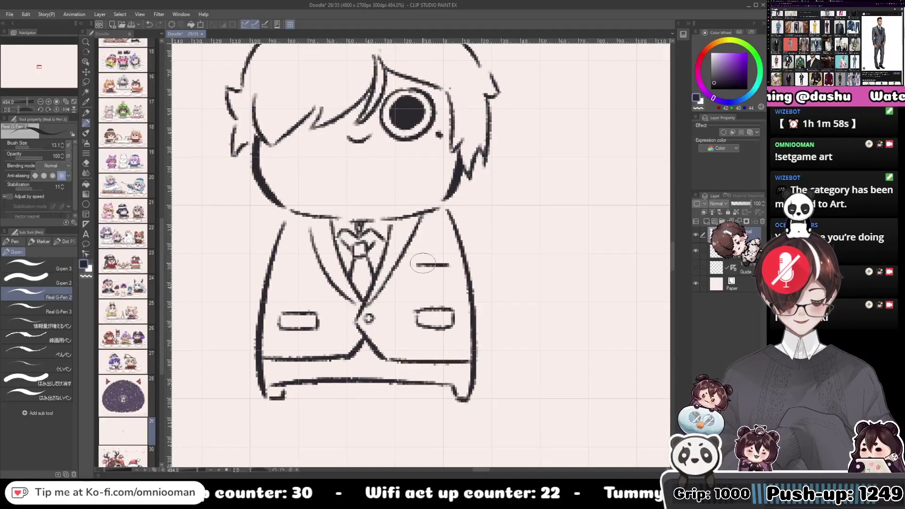
pyautogui.moveTo(418, 263)
pyautogui.mouseDown()
pyautogui.moveTo(443, 250)
pyautogui.moveTo(419, 253)
pyautogui.moveTo(420, 239)
pyautogui.moveTo(420, 248)
pyautogui.moveTo(445, 245)
pyautogui.mouseUp()
pyautogui.hotkey('ctrl', 'z')
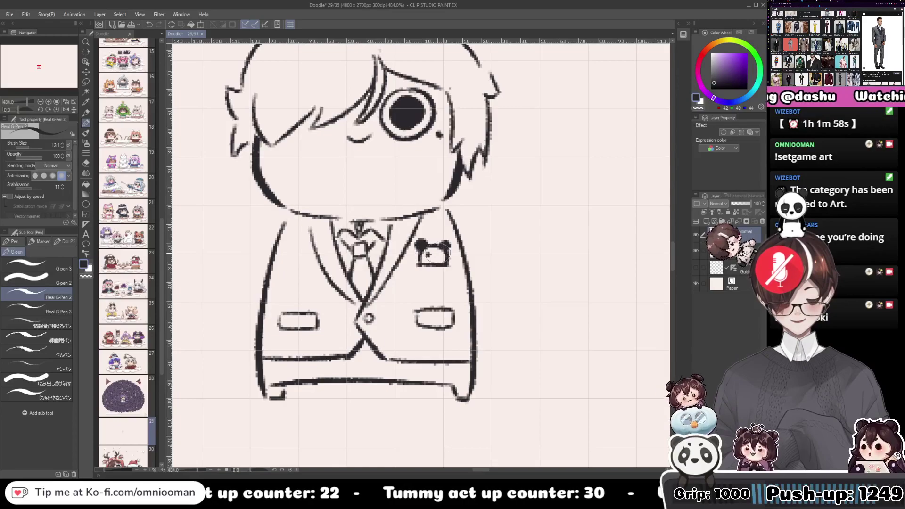
pyautogui.moveTo(447, 242); pyautogui.dragTo(498, 246)
pyautogui.moveTo(447, 287)
pyautogui.mouseDown()
pyautogui.moveTo(439, 287)
pyautogui.moveTo(493, 297)
pyautogui.moveTo(467, 276)
pyautogui.moveTo(446, 282)
pyautogui.moveTo(475, 307)
pyautogui.mouseUp()
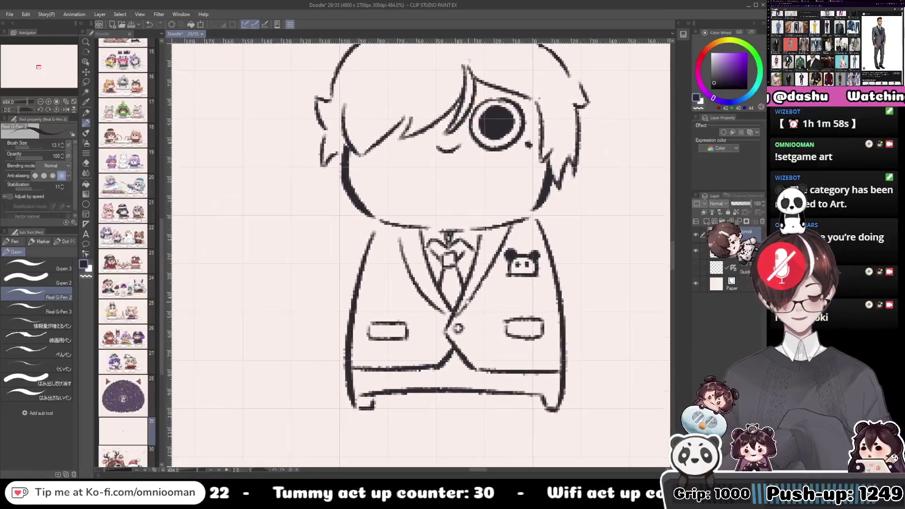
pyautogui.moveTo(401, 295); pyautogui.dragTo(418, 315)
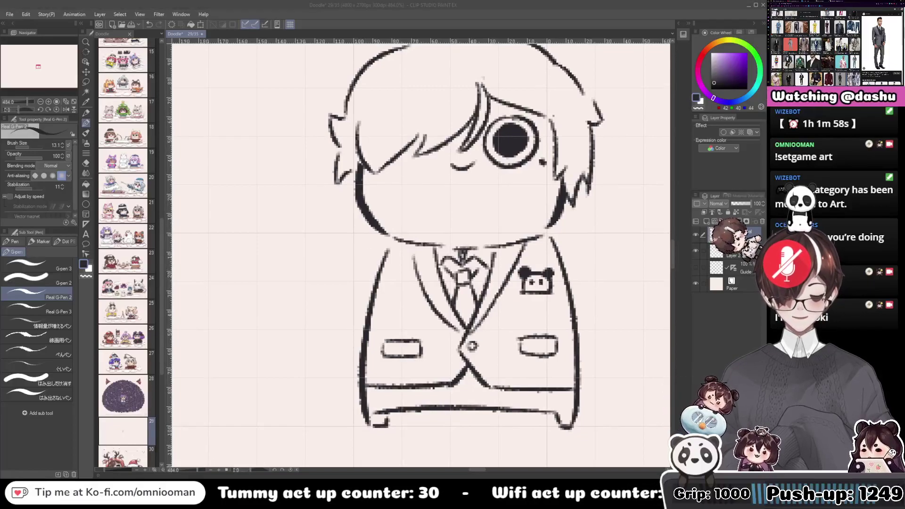
# Try a short angular arm slanting outward from the left shoulder.
pyautogui.moveTo(397, 280); pyautogui.dragTo(409, 275)
pyautogui.moveTo(394, 241); pyautogui.dragTo(346, 298)
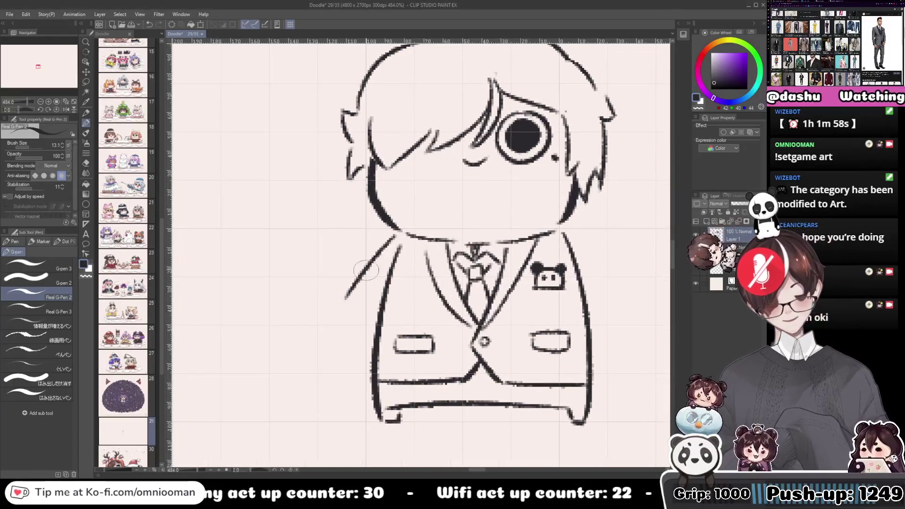
pyautogui.hotkey('ctrl', 'z')
pyautogui.moveTo(395, 242); pyautogui.dragTo(351, 310)
pyautogui.hotkey('ctrl', 'z')
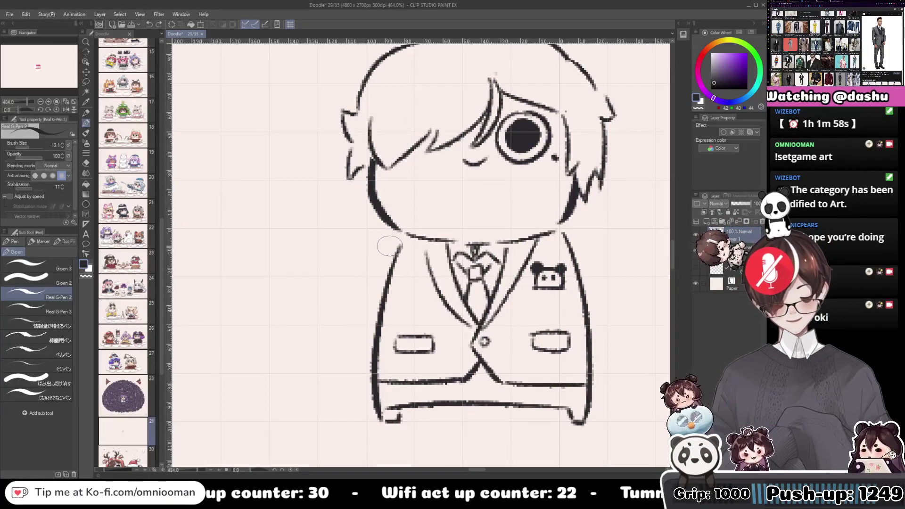
pyautogui.moveTo(396, 242)
pyautogui.mouseDown()
pyautogui.moveTo(352, 299)
pyautogui.moveTo(380, 306)
pyautogui.moveTo(379, 287)
pyautogui.mouseUp()
pyautogui.moveTo(471, 263); pyautogui.dragTo(372, 261)
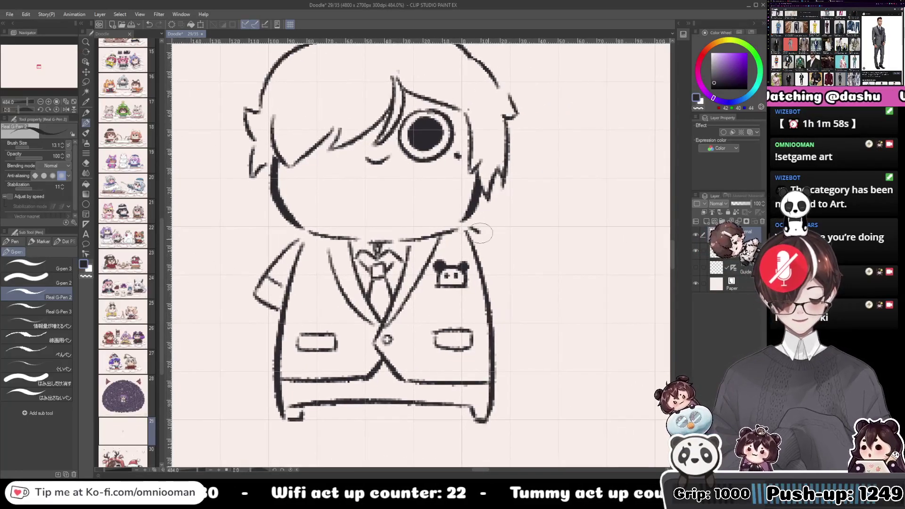
pyautogui.moveTo(363, 325); pyautogui.dragTo(447, 324)
pyautogui.hotkey('ctrl', 'z')
pyautogui.moveTo(368, 280); pyautogui.dragTo(423, 289)
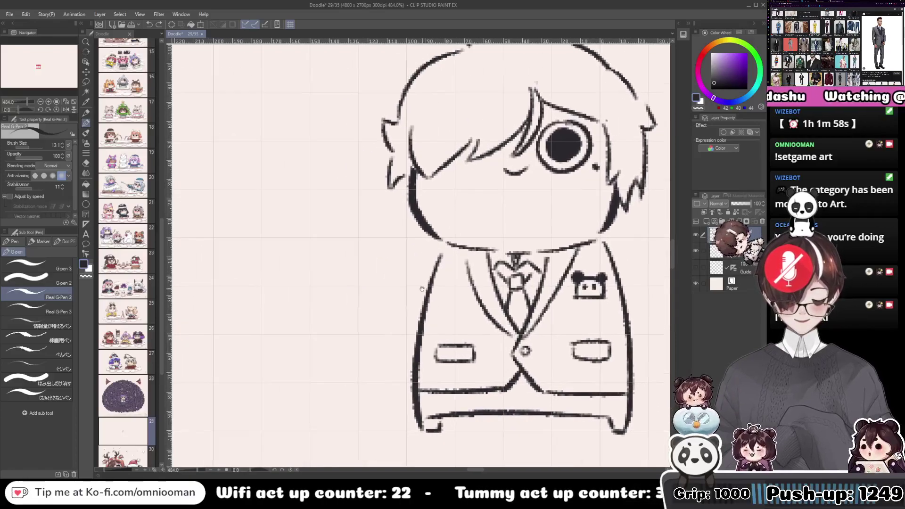
# Draw a short rounded arm curving outward from the left shoulder and back to the jacket's side.
pyautogui.moveTo(435, 246)
pyautogui.mouseDown()
pyautogui.moveTo(404, 289)
pyautogui.moveTo(410, 321)
pyautogui.mouseUp()
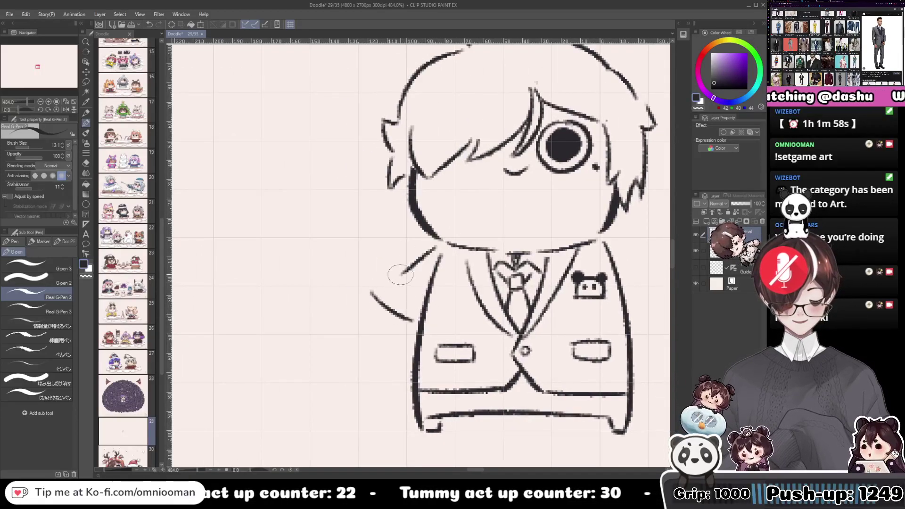
pyautogui.hotkey('ctrl', 'z')
pyautogui.hotkey('ctrl', 'z')
pyautogui.moveTo(438, 246); pyautogui.dragTo(408, 316)
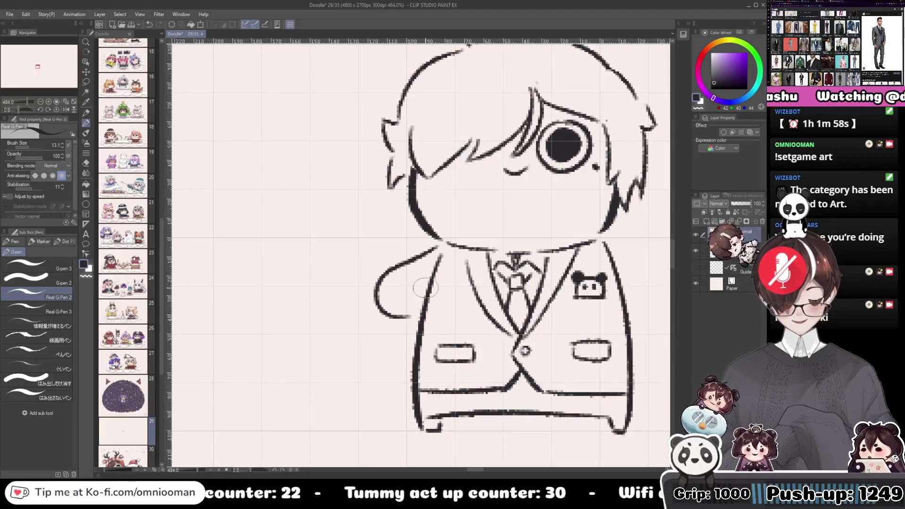
pyautogui.hotkey('ctrl', 'z')
pyautogui.moveTo(433, 251)
pyautogui.mouseDown()
pyautogui.moveTo(376, 313)
pyautogui.moveTo(421, 319)
pyautogui.mouseUp()
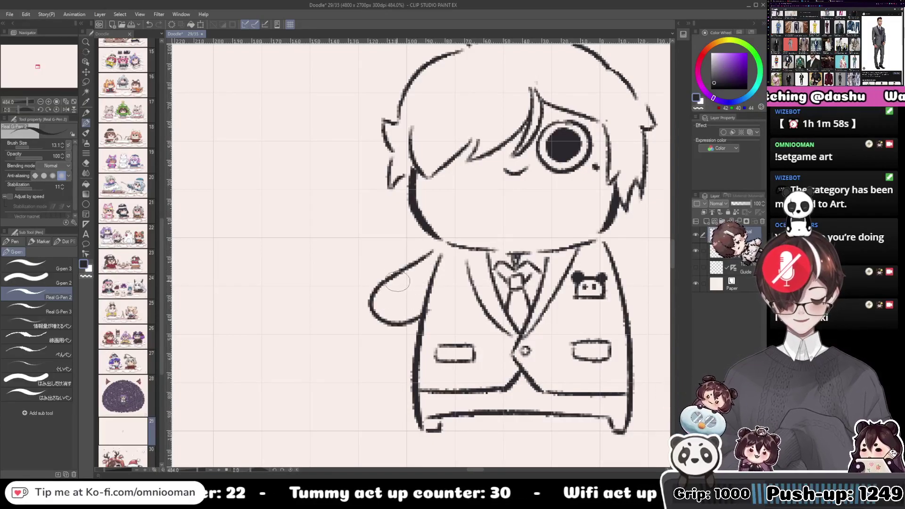
pyautogui.hotkey('ctrl', 'z')
pyautogui.moveTo(428, 250)
pyautogui.mouseDown()
pyautogui.moveTo(372, 322)
pyautogui.moveTo(415, 320)
pyautogui.mouseUp()
pyautogui.hotkey('ctrl', 'z')
pyautogui.moveTo(433, 248)
pyautogui.mouseDown()
pyautogui.moveTo(372, 328)
pyautogui.moveTo(420, 324)
pyautogui.mouseUp()
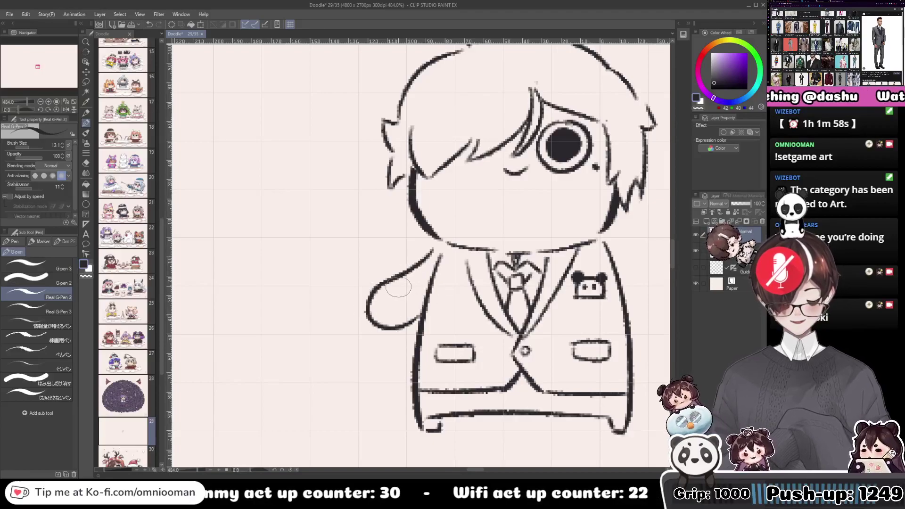
# Divide the left arm into hand, shirt cuff and sleeve with curved lines, and clean up the outline around the cuff.
pyautogui.moveTo(385, 290)
pyautogui.mouseDown()
pyautogui.moveTo(395, 324)
pyautogui.moveTo(410, 312)
pyautogui.moveTo(408, 321)
pyautogui.mouseUp()
pyautogui.press('c')
pyautogui.press('c')
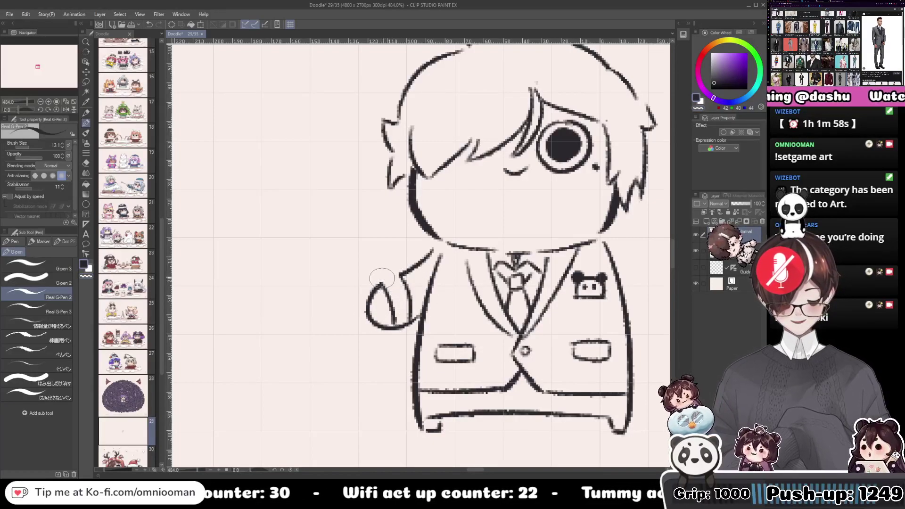
pyautogui.moveTo(381, 283); pyautogui.dragTo(400, 273)
pyautogui.press('c')
pyautogui.moveTo(406, 325)
pyautogui.mouseDown()
pyautogui.moveTo(399, 330)
pyautogui.moveTo(408, 327)
pyautogui.mouseUp()
pyautogui.press('c')
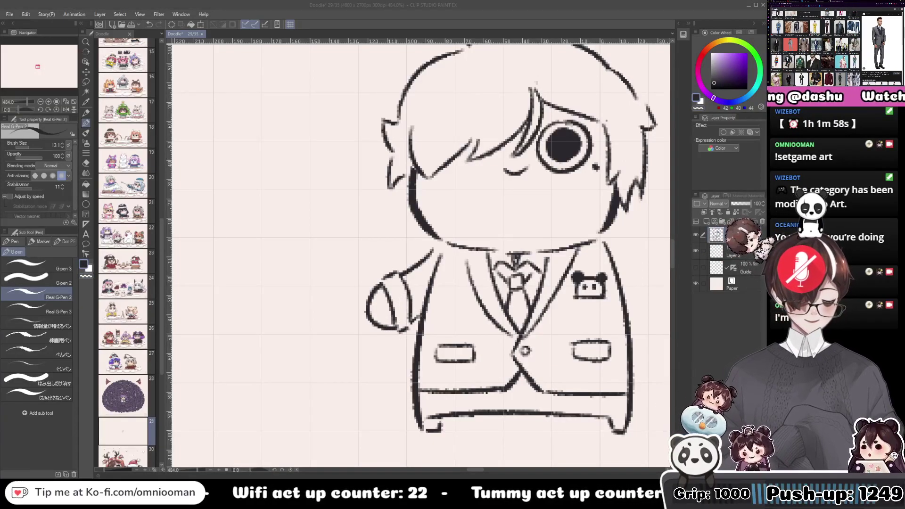
# Draw a matching rounded right arm bent toward the jacket, with curved lines for the cuff and hand.
pyautogui.moveTo(437, 315)
pyautogui.mouseDown()
pyautogui.moveTo(408, 324)
pyautogui.moveTo(280, 268)
pyautogui.mouseUp()
pyautogui.moveTo(443, 278); pyautogui.dragTo(401, 278)
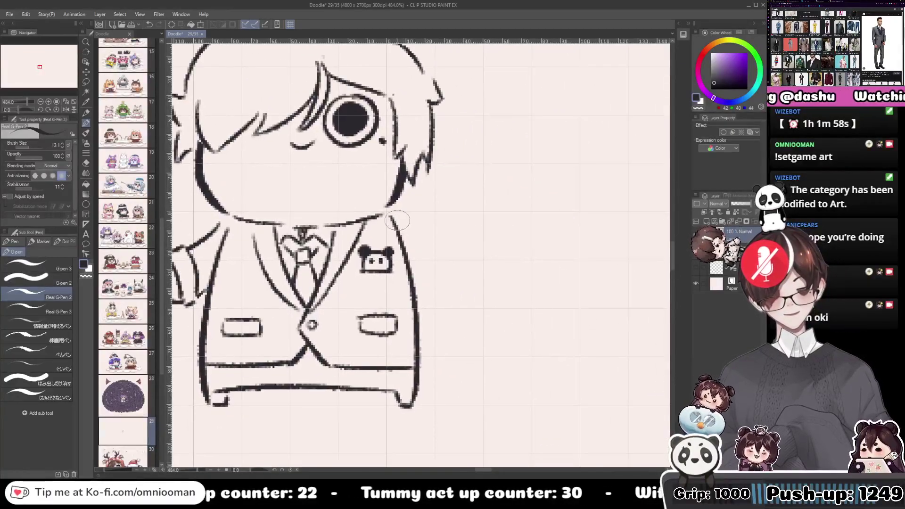
pyautogui.moveTo(396, 215)
pyautogui.mouseDown()
pyautogui.moveTo(450, 276)
pyautogui.moveTo(414, 307)
pyautogui.mouseUp()
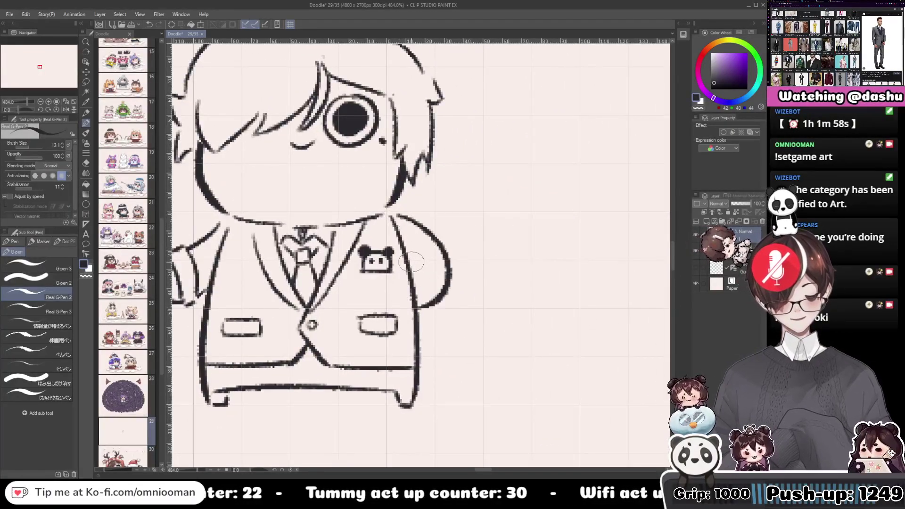
pyautogui.moveTo(414, 260)
pyautogui.mouseDown()
pyautogui.moveTo(439, 261)
pyautogui.moveTo(420, 253)
pyautogui.moveTo(436, 268)
pyautogui.moveTo(433, 289)
pyautogui.moveTo(431, 275)
pyautogui.moveTo(440, 297)
pyautogui.moveTo(448, 288)
pyautogui.moveTo(442, 300)
pyautogui.moveTo(451, 280)
pyautogui.mouseUp()
pyautogui.hotkey('ctrl', 'z')
pyautogui.hotkey('ctrl', 'z')
pyautogui.hotkey('ctrl', 'z')
pyautogui.hotkey('ctrl', 'z')
pyautogui.moveTo(211, 325); pyautogui.dragTo(420, 380)
pyautogui.moveTo(368, 313); pyautogui.dragTo(381, 296)
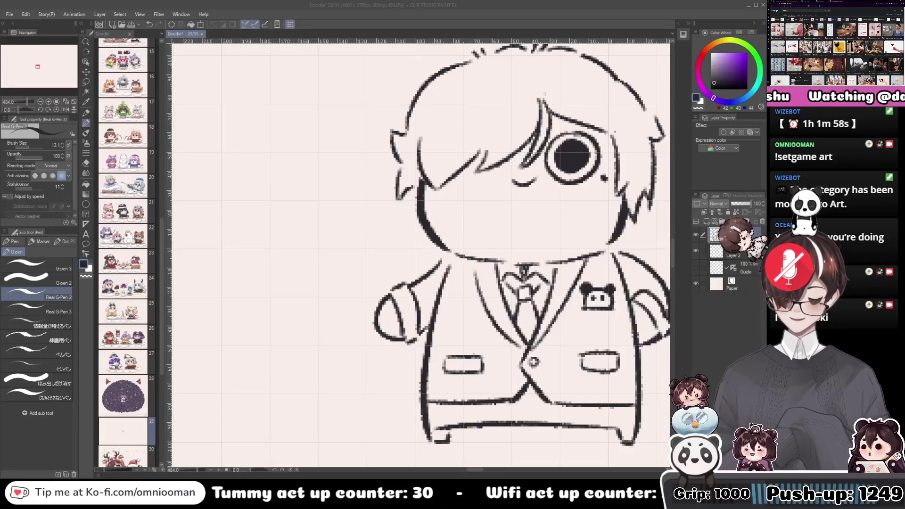
# Draw a wine glass stem above the left hand and a pointed foot of the glass below it.
pyautogui.scroll(3, 303, 268)
pyautogui.moveTo(419, 326)
pyautogui.mouseDown()
pyautogui.moveTo(372, 330)
pyautogui.moveTo(365, 295)
pyautogui.moveTo(346, 277)
pyautogui.mouseUp()
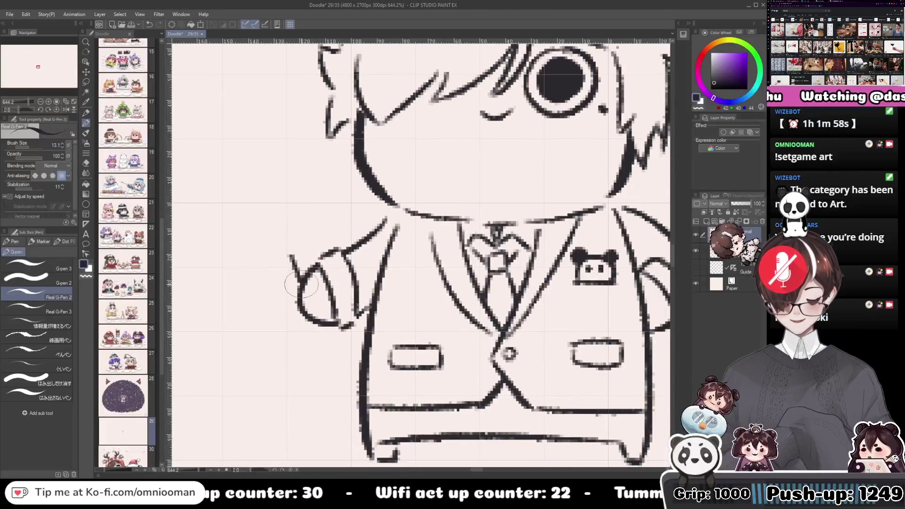
pyautogui.hotkey('ctrl', 'z')
pyautogui.moveTo(293, 256)
pyautogui.mouseDown()
pyautogui.moveTo(302, 276)
pyautogui.moveTo(308, 270)
pyautogui.mouseUp()
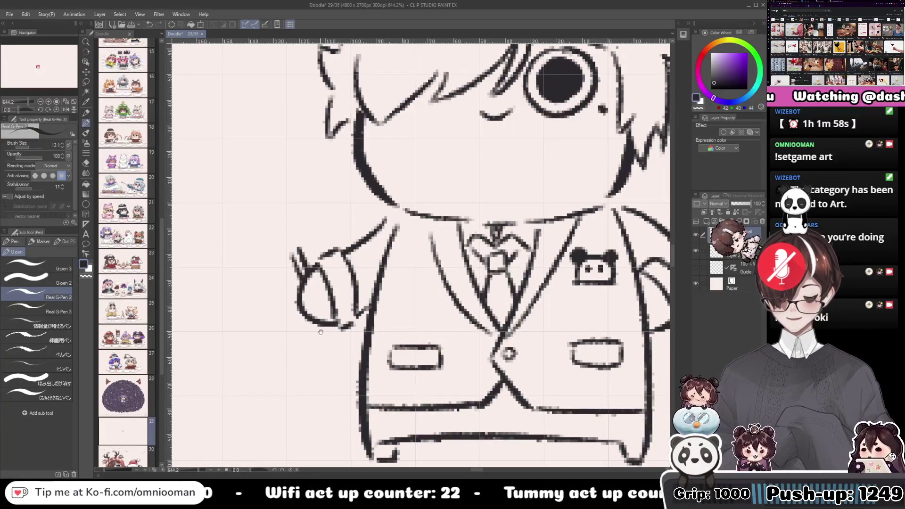
pyautogui.moveTo(315, 344); pyautogui.dragTo(323, 304)
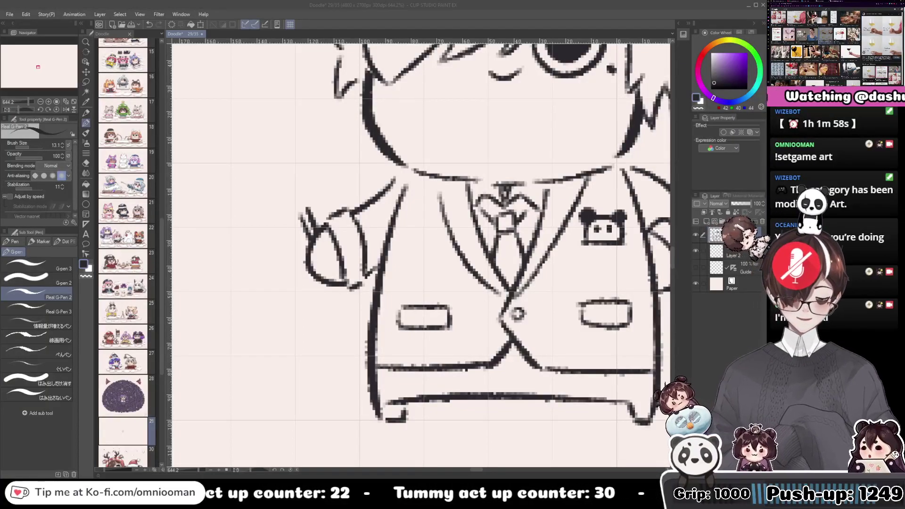
pyautogui.moveTo(344, 304)
pyautogui.mouseDown()
pyautogui.moveTo(354, 268)
pyautogui.moveTo(382, 344)
pyautogui.mouseUp()
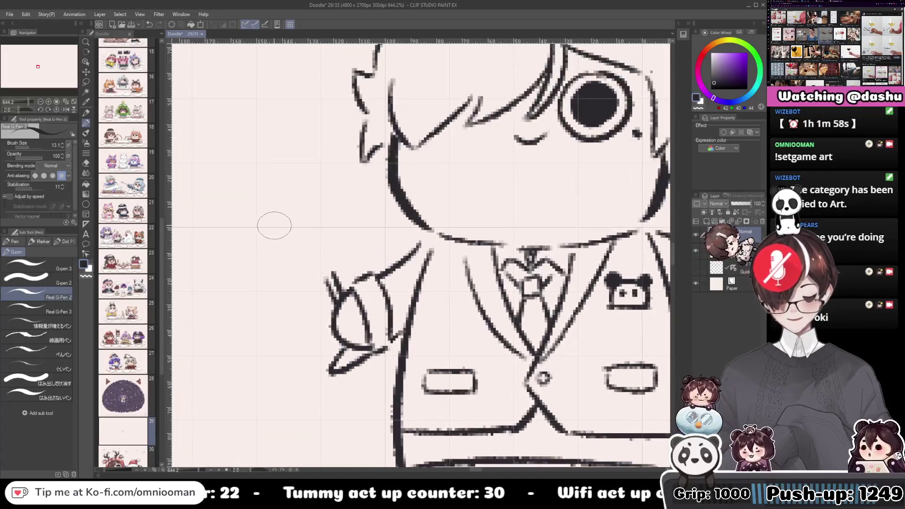
# Draw the tilted wine glass bowl above the stem, with two curved sides and a rim line closing the opening.
pyautogui.moveTo(269, 221)
pyautogui.mouseDown()
pyautogui.moveTo(318, 289)
pyautogui.moveTo(330, 283)
pyautogui.moveTo(274, 237)
pyautogui.moveTo(329, 283)
pyautogui.mouseUp()
pyautogui.hotkey('ctrl', 'z')
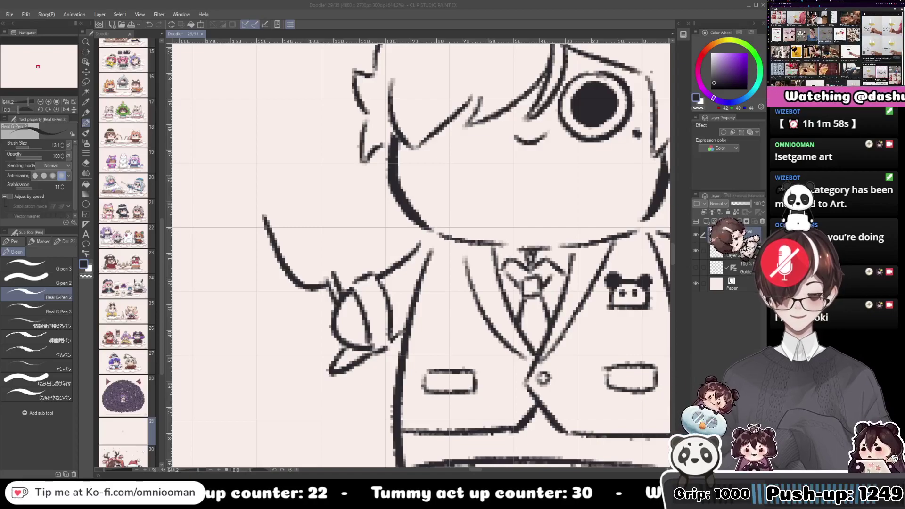
pyautogui.click(438, 273)
pyautogui.scroll(-3, 441, 271)
pyautogui.scroll(4, 460, 229)
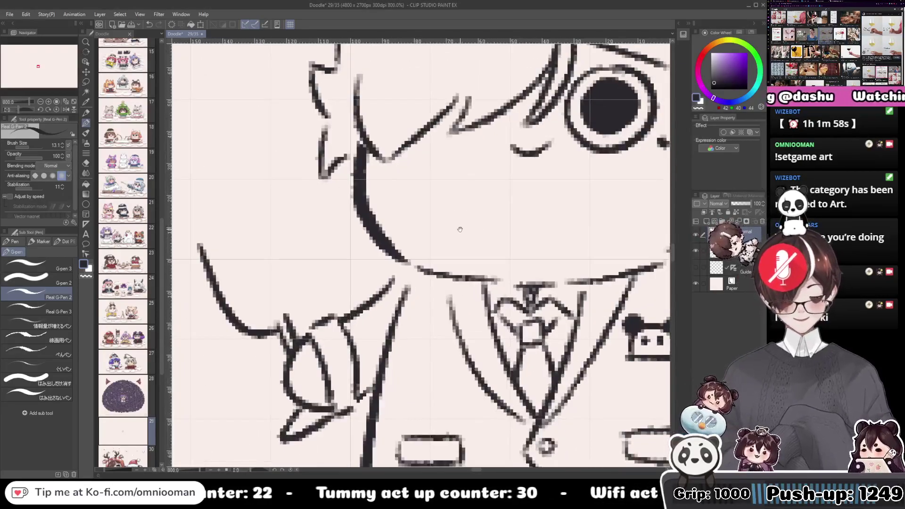
pyautogui.moveTo(459, 229); pyautogui.dragTo(517, 197)
pyautogui.moveTo(340, 189)
pyautogui.mouseDown()
pyautogui.moveTo(358, 221)
pyautogui.moveTo(356, 276)
pyautogui.moveTo(350, 208)
pyautogui.moveTo(346, 279)
pyautogui.moveTo(337, 193)
pyautogui.moveTo(344, 279)
pyautogui.mouseUp()
pyautogui.hotkey('ctrl', 'z')
pyautogui.hotkey('ctrl', 'z')
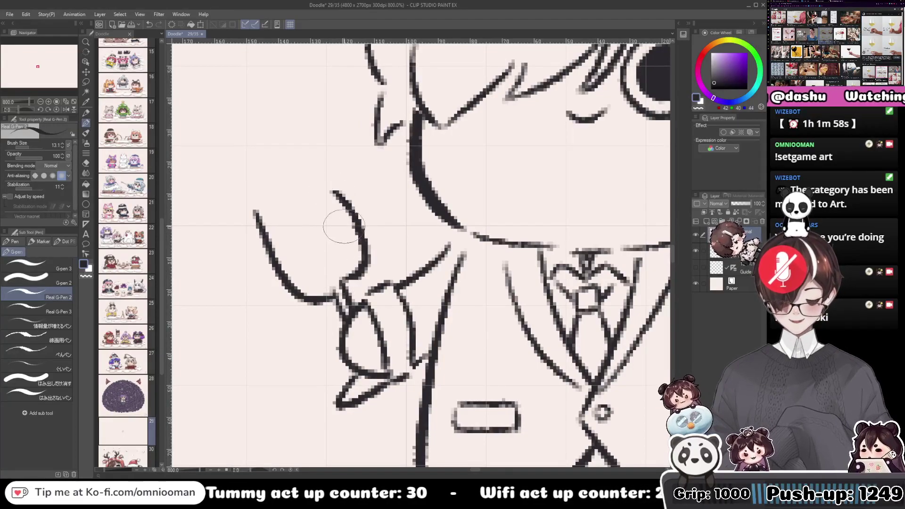
pyautogui.hotkey('ctrl', 'z')
pyautogui.moveTo(332, 190); pyautogui.dragTo(345, 282)
pyautogui.moveTo(287, 220); pyautogui.dragTo(299, 226)
pyautogui.moveTo(268, 218); pyautogui.dragTo(338, 192)
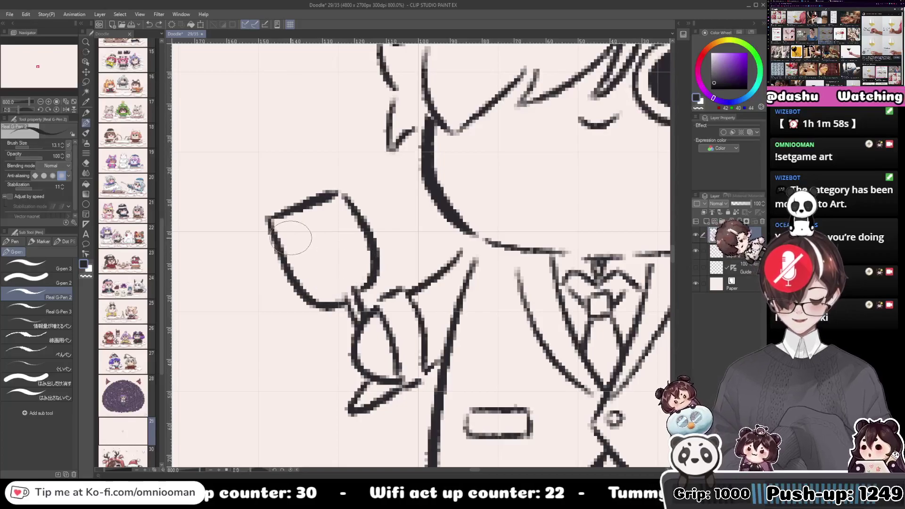
# Outline the drink inside the wine glass bowl with an inner contour and a wavy liquid surface.
pyautogui.moveTo(291, 238)
pyautogui.mouseDown()
pyautogui.moveTo(300, 261)
pyautogui.moveTo(349, 270)
pyautogui.mouseUp()
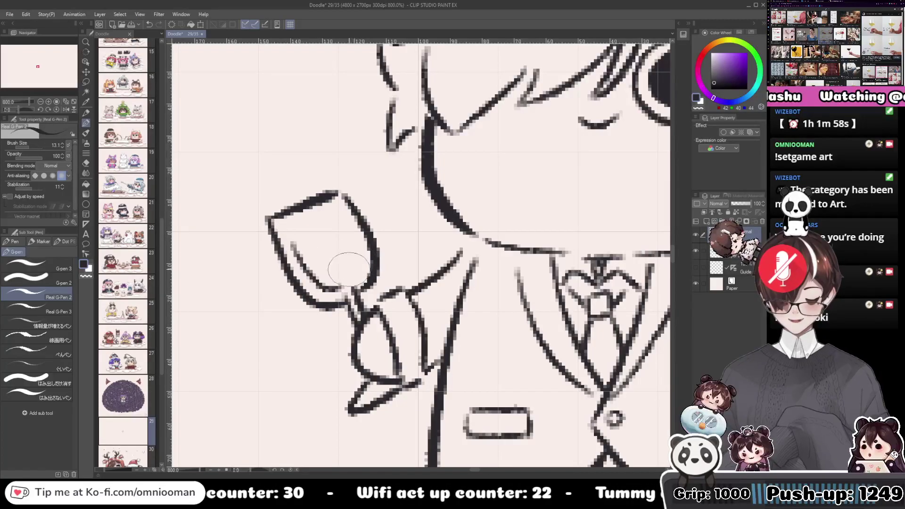
pyautogui.hotkey('ctrl', 'z')
pyautogui.moveTo(299, 243); pyautogui.dragTo(322, 247)
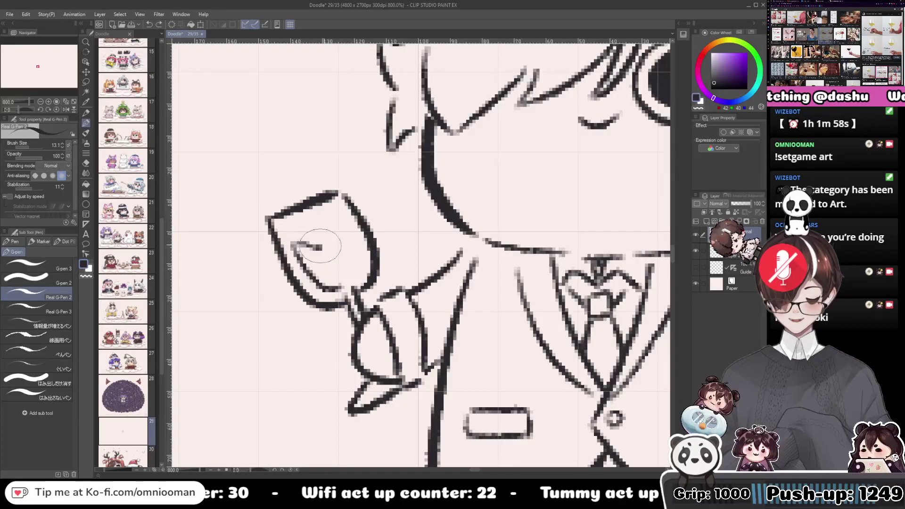
pyautogui.hotkey('ctrl', 'z')
pyautogui.moveTo(335, 287); pyautogui.dragTo(350, 246)
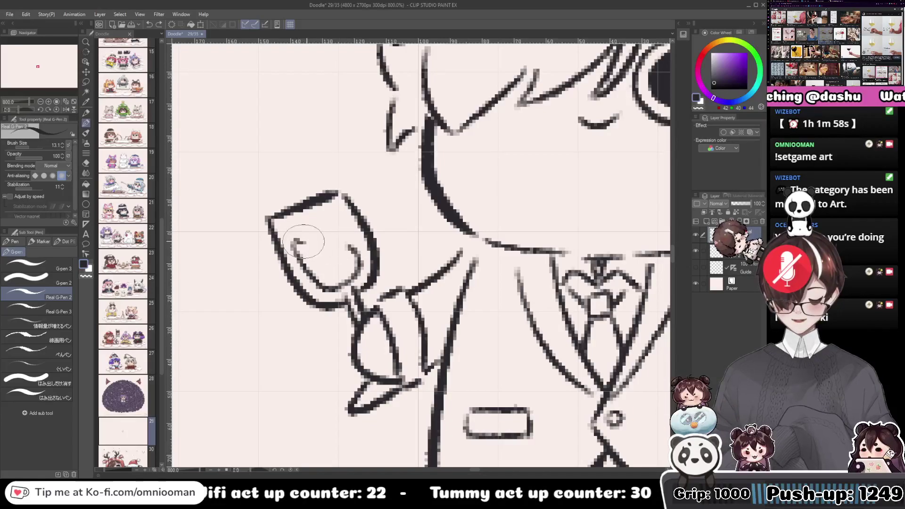
pyautogui.moveTo(304, 241); pyautogui.dragTo(290, 239)
pyautogui.moveTo(286, 240)
pyautogui.mouseDown()
pyautogui.moveTo(325, 232)
pyautogui.moveTo(345, 249)
pyautogui.moveTo(342, 258)
pyautogui.mouseUp()
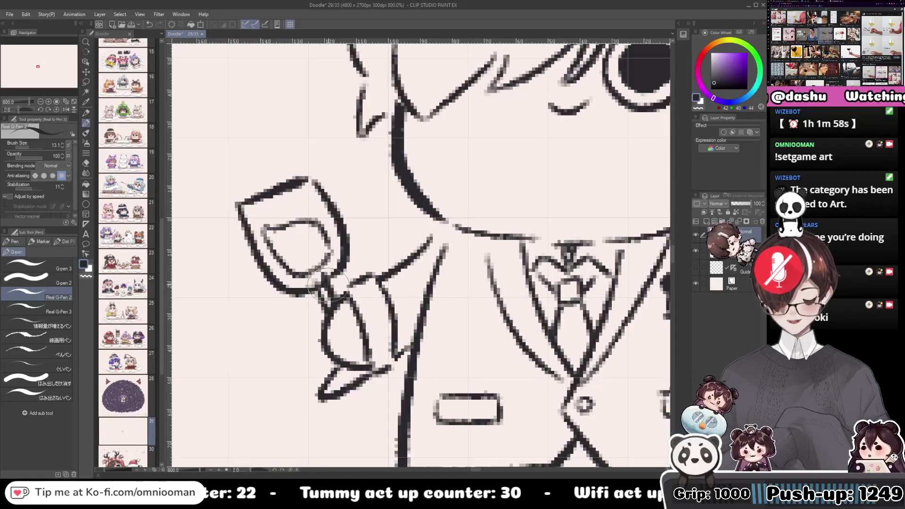
pyautogui.scroll(-6, 325, 283)
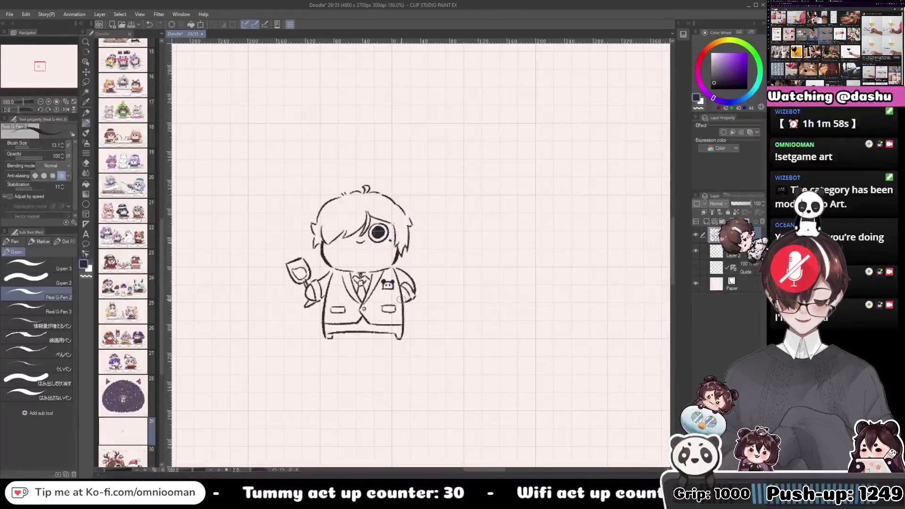
# Add two rows of short curved eye-bag lines beneath the visible eye.
pyautogui.scroll(5, 377, 255)
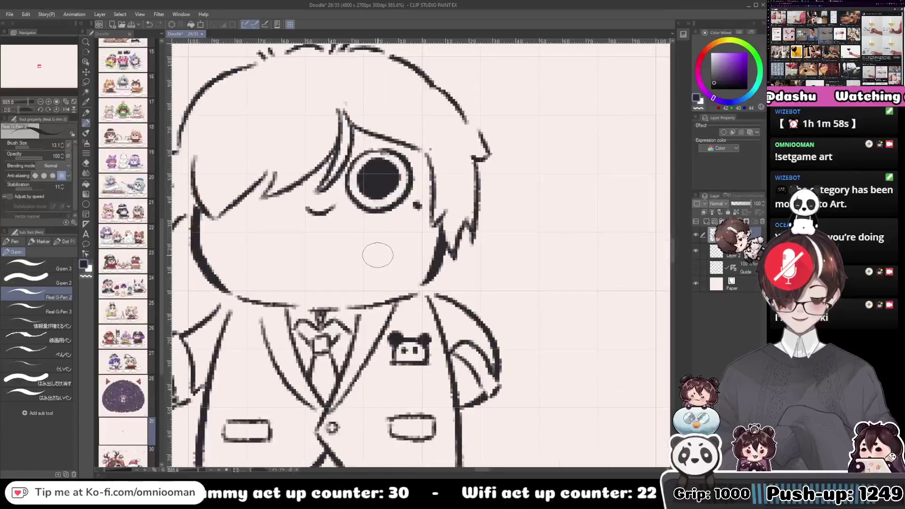
pyautogui.moveTo(353, 208); pyautogui.dragTo(369, 215)
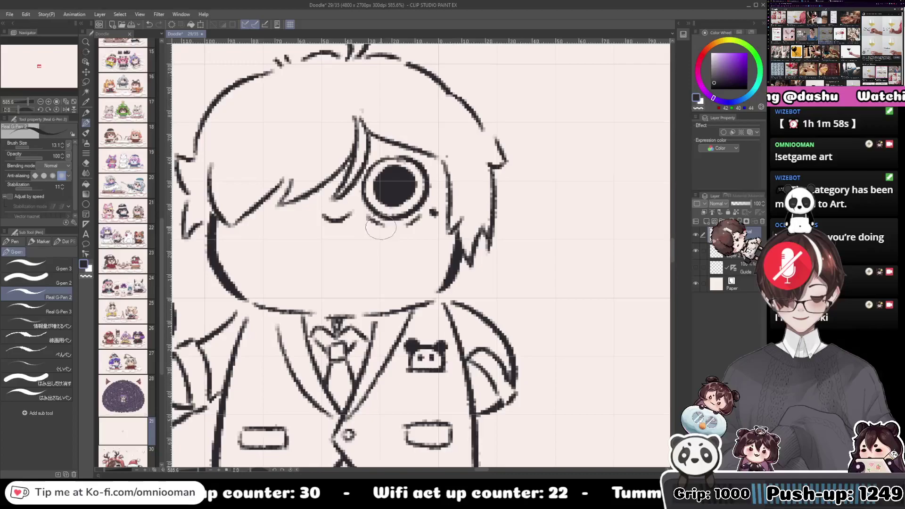
pyautogui.moveTo(373, 230)
pyautogui.mouseDown()
pyautogui.moveTo(390, 237)
pyautogui.moveTo(419, 223)
pyautogui.mouseUp()
pyautogui.hotkey('ctrl', 'z')
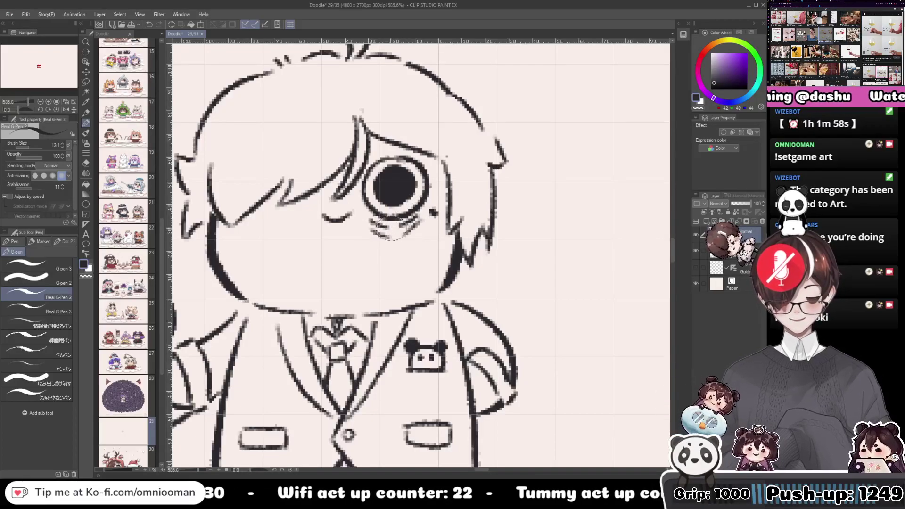
# Trim the small curve beside the eye into a short nose mark, and draw a wide curved smile above the chin.
pyautogui.press('c')
pyautogui.moveTo(347, 221)
pyautogui.mouseDown()
pyautogui.moveTo(369, 224)
pyautogui.moveTo(349, 220)
pyautogui.mouseUp()
pyautogui.press('c')
pyautogui.moveTo(349, 238)
pyautogui.mouseDown()
pyautogui.moveTo(370, 242)
pyautogui.moveTo(376, 228)
pyautogui.mouseUp()
pyautogui.hotkey('ctrl', 'z')
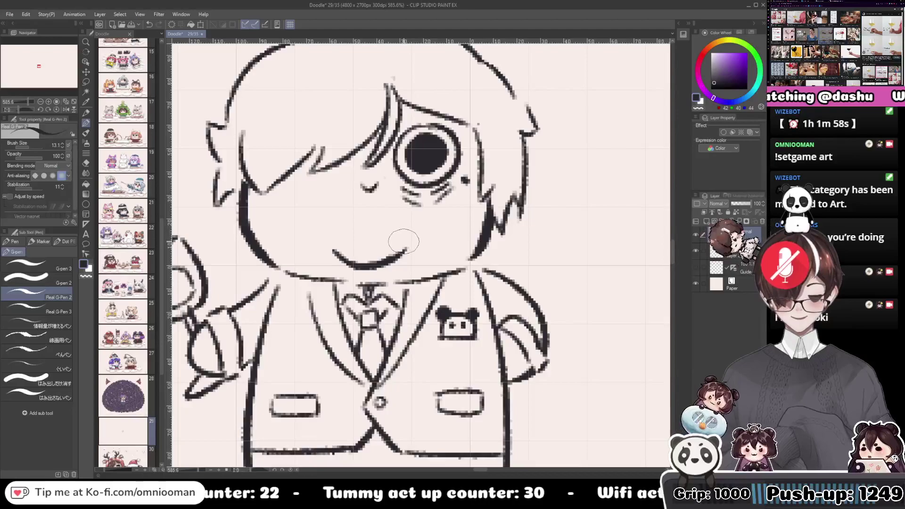
pyautogui.scroll(-8, 403, 242)
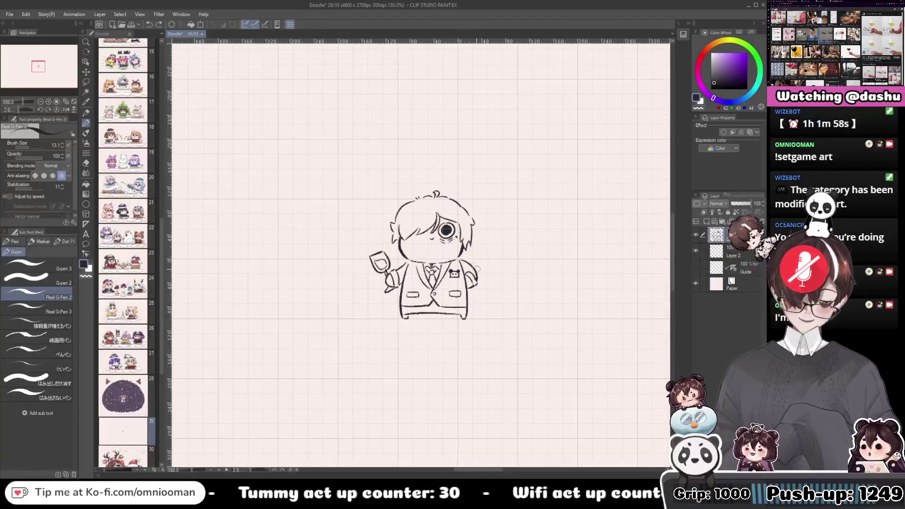
# Try a rounded eye patch beneath the fringe on the hidden-eye side, with a two-line strap running to the cheek edge.
pyautogui.scroll(-2, 477, 268)
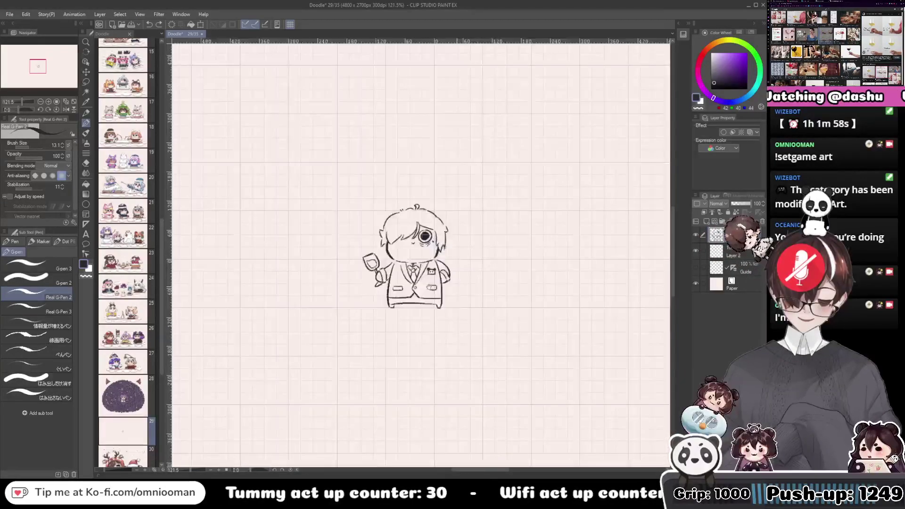
pyautogui.scroll(7, 432, 283)
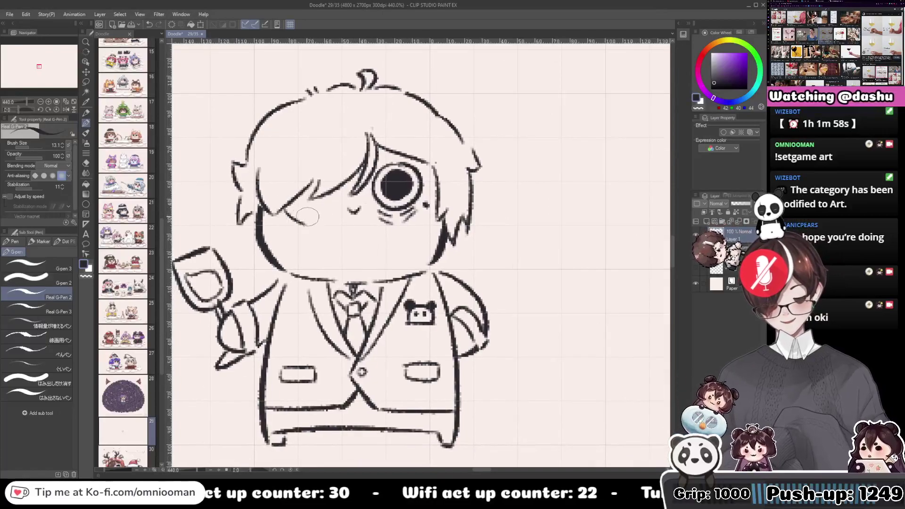
pyautogui.hotkey('ctrl', 'z')
pyautogui.moveTo(287, 208); pyautogui.dragTo(329, 219)
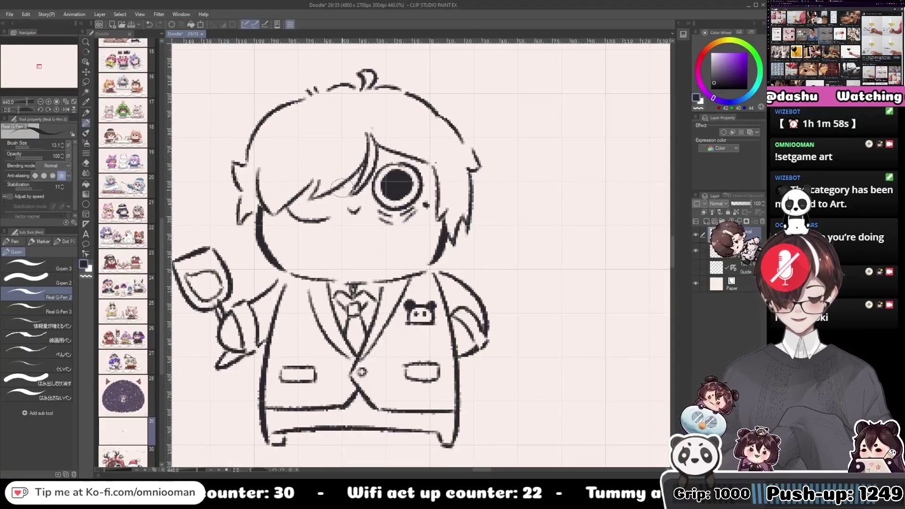
pyautogui.moveTo(343, 188)
pyautogui.mouseDown()
pyautogui.moveTo(320, 218)
pyautogui.moveTo(352, 210)
pyautogui.mouseUp()
pyautogui.hotkey('ctrl', 'z')
pyautogui.moveTo(285, 234); pyautogui.dragTo(316, 225)
pyautogui.hotkey('ctrl', 'z')
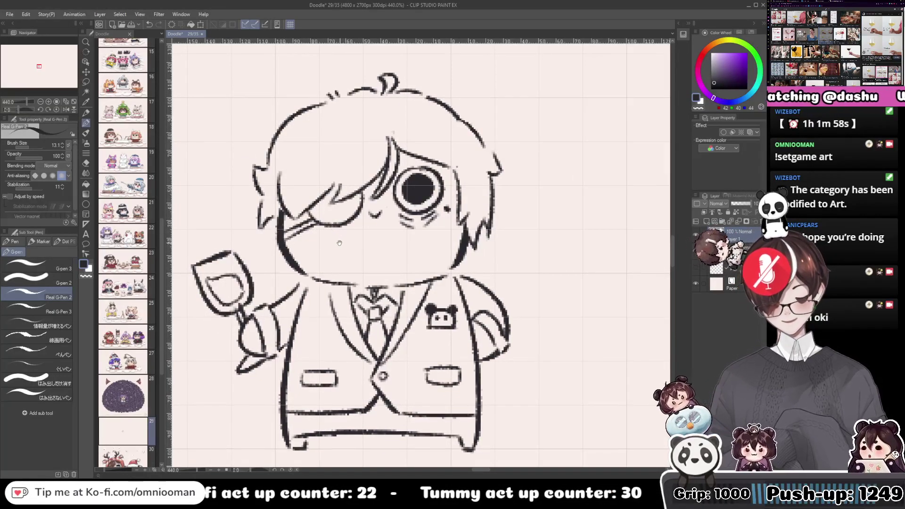
pyautogui.moveTo(339, 243)
pyautogui.mouseDown()
pyautogui.moveTo(323, 247)
pyautogui.moveTo(342, 227)
pyautogui.moveTo(326, 246)
pyautogui.mouseUp()
pyautogui.moveTo(416, 190); pyautogui.dragTo(378, 216)
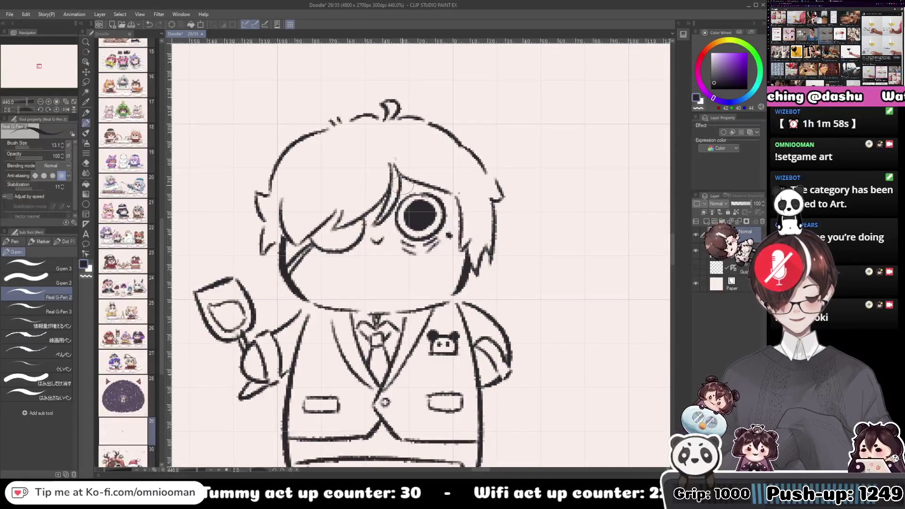
# Undo the strap, try a curved strap line from the eye patch to the cheek, and remove the whole patch.
pyautogui.moveTo(405, 205)
pyautogui.mouseDown()
pyautogui.moveTo(427, 200)
pyautogui.moveTo(434, 211)
pyautogui.mouseUp()
pyautogui.hotkey('ctrl', 'z')
pyautogui.hotkey('ctrl', 'z')
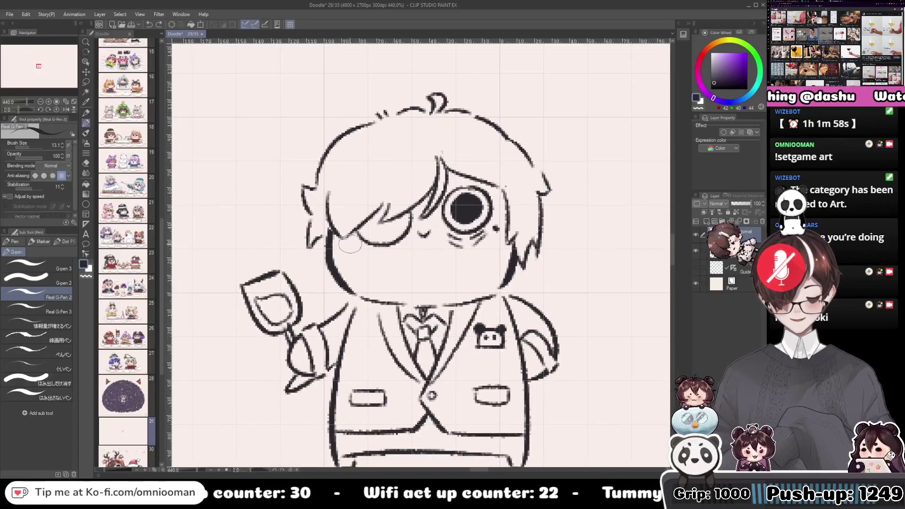
pyautogui.moveTo(357, 247)
pyautogui.mouseDown()
pyautogui.moveTo(363, 267)
pyautogui.moveTo(362, 254)
pyautogui.mouseUp()
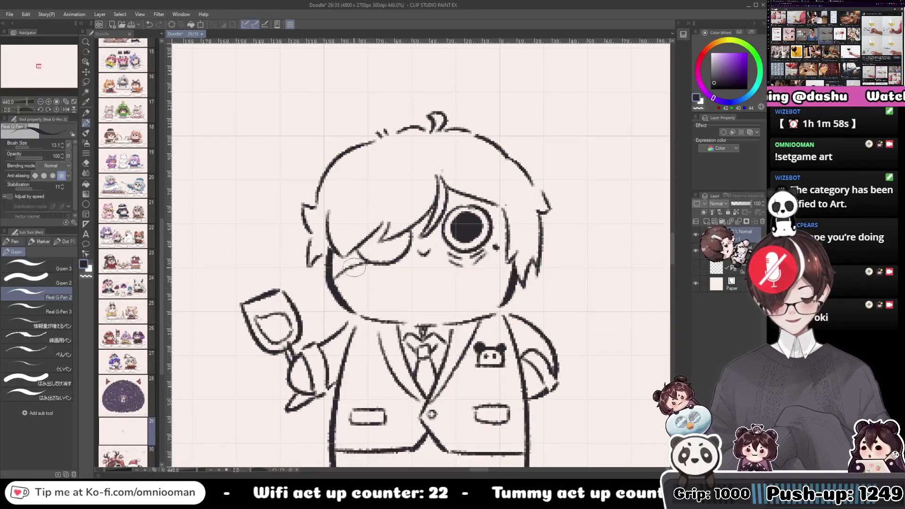
pyautogui.moveTo(349, 265); pyautogui.dragTo(347, 281)
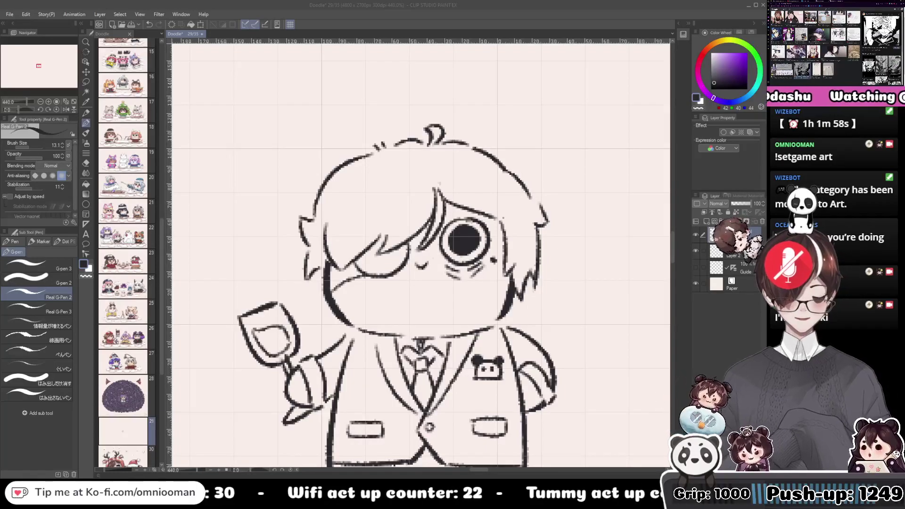
pyautogui.scroll(4, 402, 249)
pyautogui.hotkey('ctrl', 'z')
pyautogui.hotkey('ctrl', 'z')
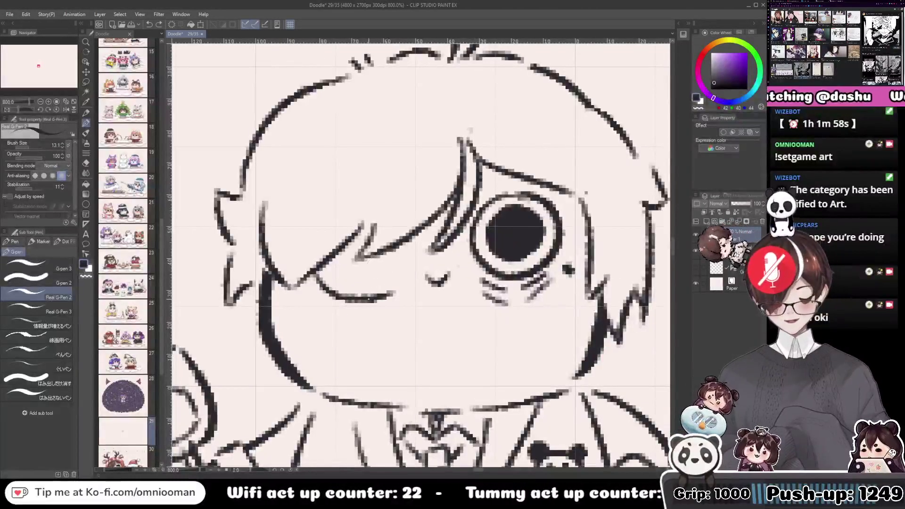
pyautogui.hotkey('ctrl', 'z')
# Try a boxier eye patch with a flat lower edge and a straight inner side beneath the fringe.
pyautogui.scroll(-1, 369, 299)
pyautogui.moveTo(324, 235); pyautogui.dragTo(404, 262)
pyautogui.moveTo(418, 203); pyautogui.dragTo(404, 261)
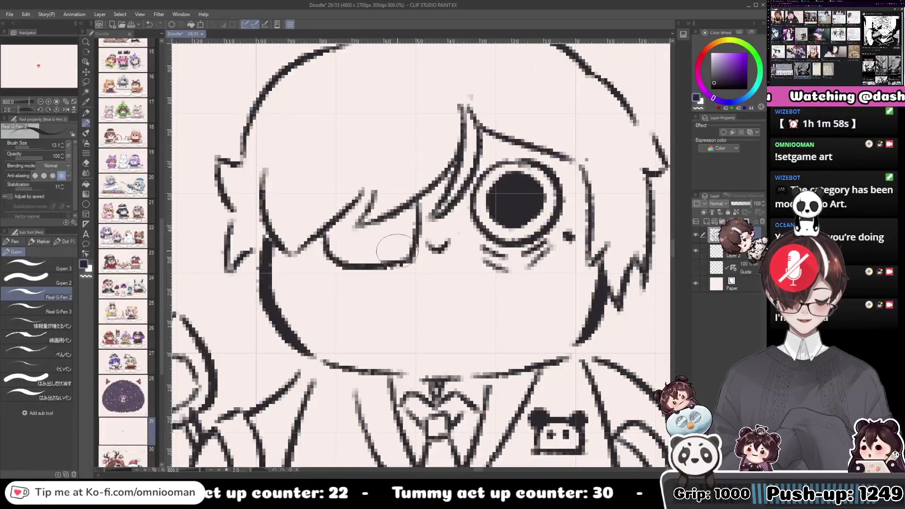
pyautogui.hotkey('ctrl', 'z')
pyautogui.hotkey('ctrl', 'z')
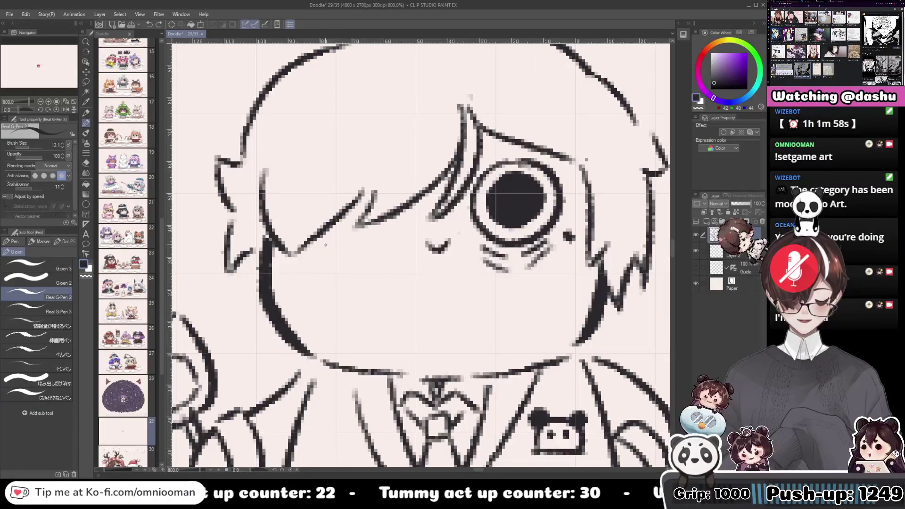
# Draw a rounded eye patch beneath the fringe with a two-line strap to the cheek edge, and extend its inner edge up to the hair strand.
pyautogui.moveTo(325, 245)
pyautogui.mouseDown()
pyautogui.moveTo(405, 243)
pyautogui.moveTo(421, 208)
pyautogui.mouseUp()
pyautogui.moveTo(302, 261); pyautogui.dragTo(324, 238)
pyautogui.moveTo(297, 281)
pyautogui.mouseDown()
pyautogui.moveTo(343, 249)
pyautogui.moveTo(293, 270)
pyautogui.mouseUp()
pyautogui.hotkey('ctrl', 'z')
pyautogui.moveTo(352, 238)
pyautogui.mouseDown()
pyautogui.moveTo(300, 280)
pyautogui.moveTo(217, 312)
pyautogui.mouseUp()
pyautogui.hotkey('shift', 'space')
pyautogui.moveTo(358, 306)
pyautogui.mouseDown()
pyautogui.moveTo(345, 282)
pyautogui.moveTo(344, 215)
pyautogui.moveTo(339, 288)
pyautogui.moveTo(373, 330)
pyautogui.moveTo(423, 350)
pyautogui.moveTo(417, 293)
pyautogui.moveTo(424, 345)
pyautogui.moveTo(443, 355)
pyautogui.mouseUp()
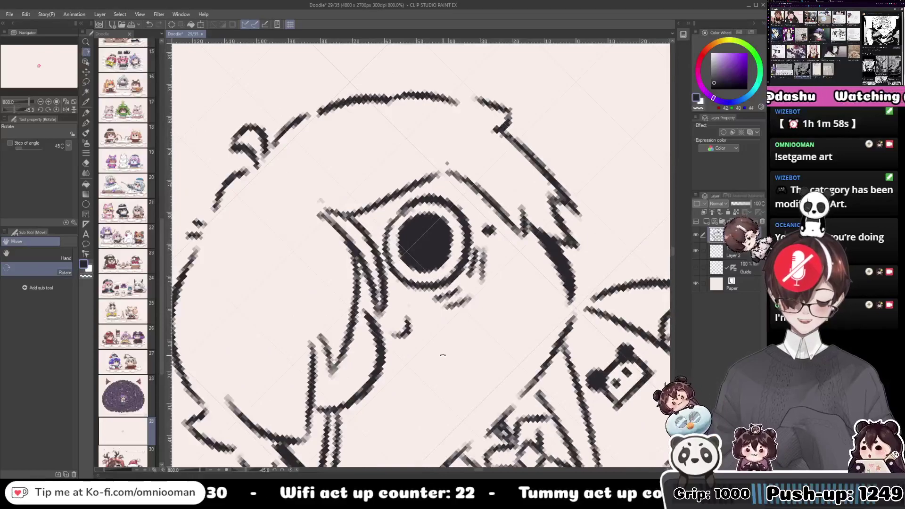
pyautogui.press('p')
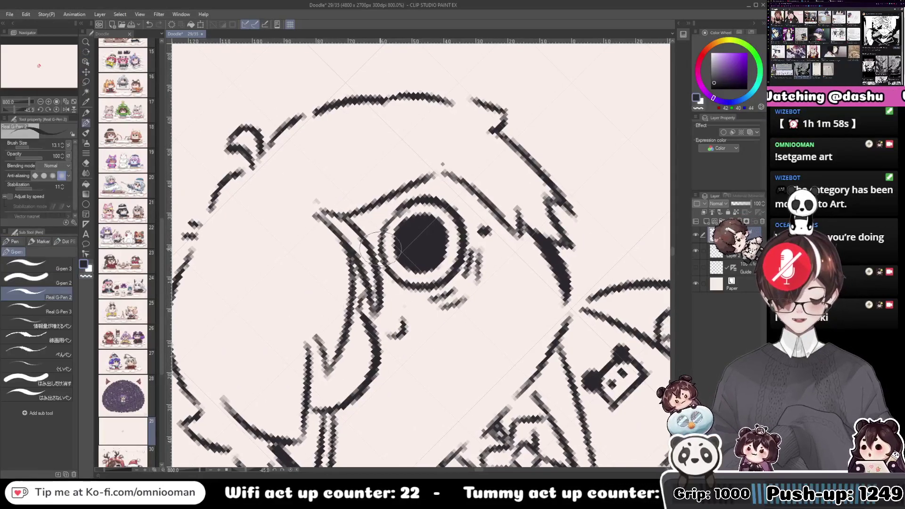
pyautogui.moveTo(358, 299); pyautogui.dragTo(364, 278)
# Try two long strap lines crossing the hair from above the visible eye to the head outline.
pyautogui.moveTo(373, 233); pyautogui.dragTo(456, 108)
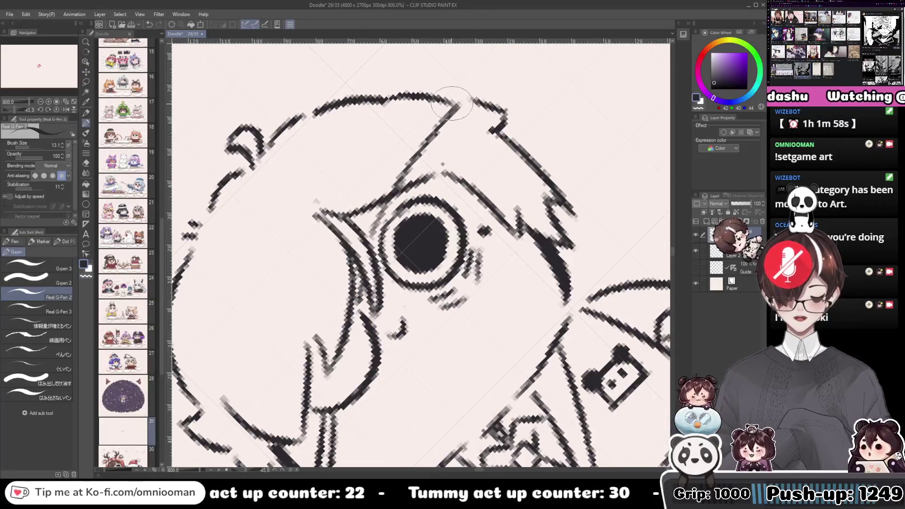
pyautogui.moveTo(370, 202); pyautogui.dragTo(448, 105)
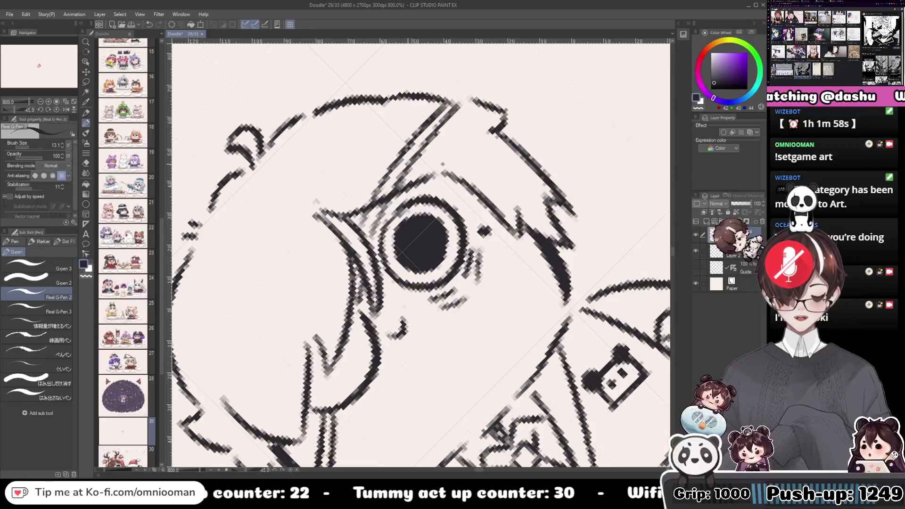
pyautogui.hotkey('ctrl', 'z')
pyautogui.hotkey('ctrl', 'z')
# Add a short hair stroke above the side fringe, and draw two short strap lines between the central strand and the hair above the eye.
pyautogui.moveTo(417, 150); pyautogui.dragTo(443, 162)
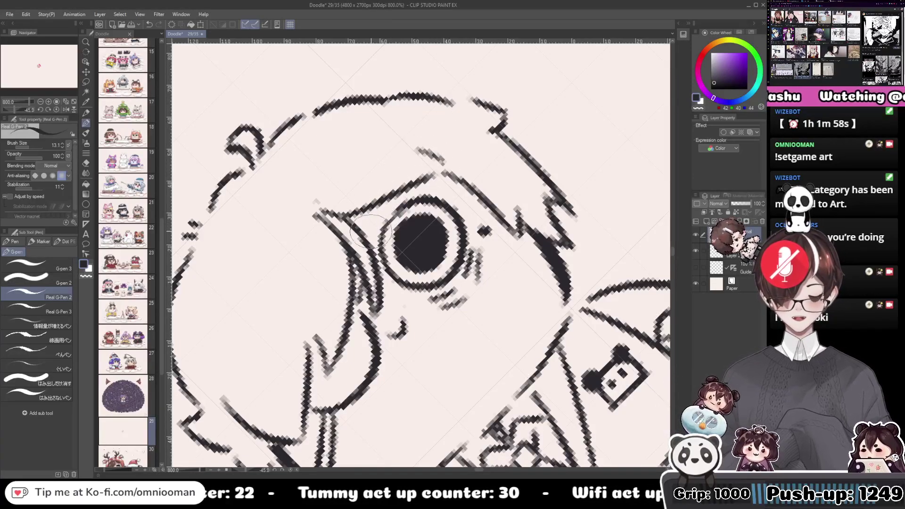
pyautogui.moveTo(370, 234); pyautogui.dragTo(397, 191)
pyautogui.hotkey('ctrl', 'z')
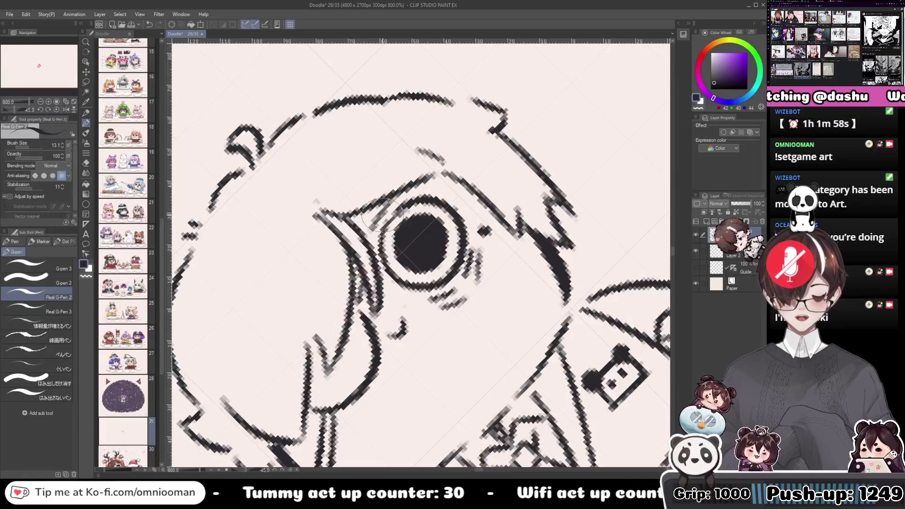
pyautogui.moveTo(372, 230); pyautogui.dragTo(384, 216)
pyautogui.hotkey('ctrl', 'z')
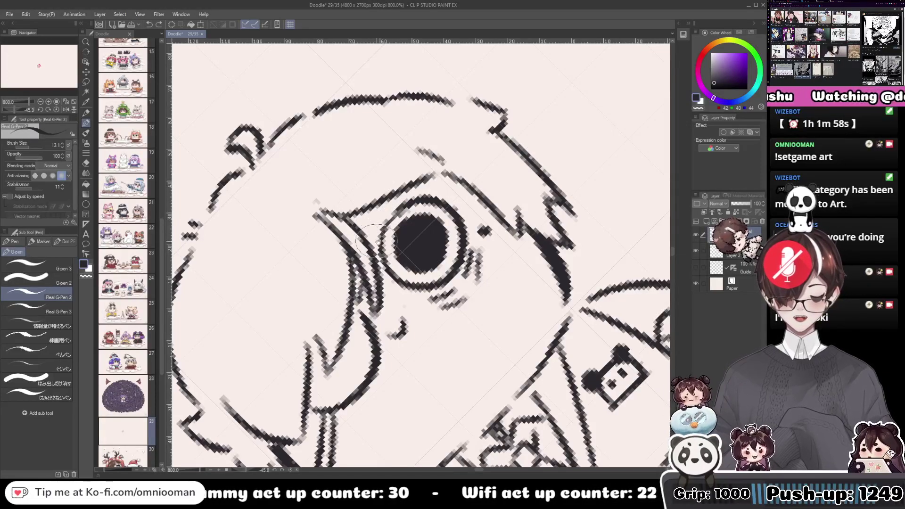
pyautogui.moveTo(372, 289)
pyautogui.mouseDown()
pyautogui.moveTo(363, 209)
pyautogui.moveTo(369, 255)
pyautogui.mouseUp()
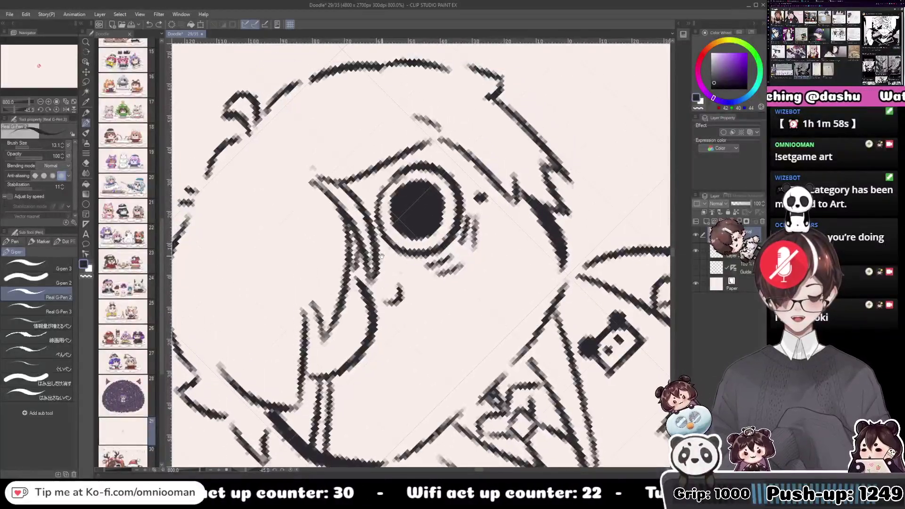
pyautogui.moveTo(366, 206)
pyautogui.mouseDown()
pyautogui.moveTo(366, 214)
pyautogui.moveTo(394, 173)
pyautogui.mouseUp()
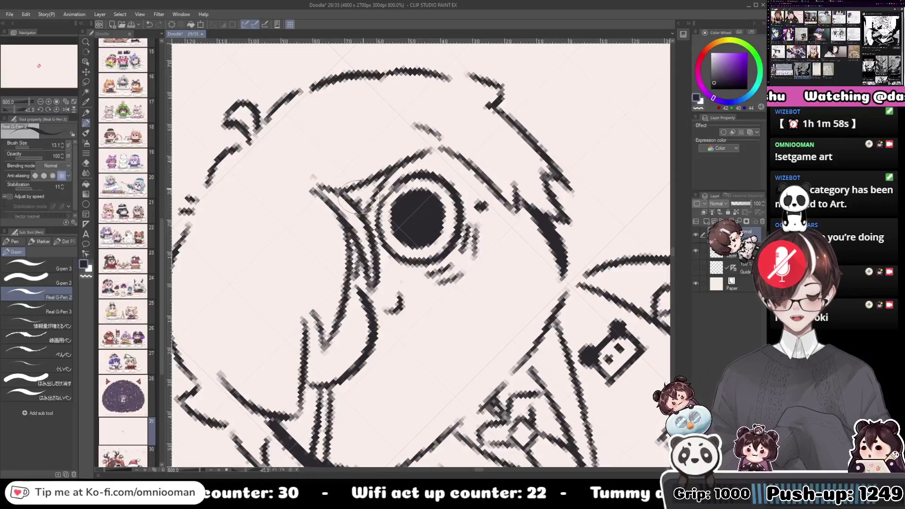
pyautogui.moveTo(359, 202); pyautogui.dragTo(383, 176)
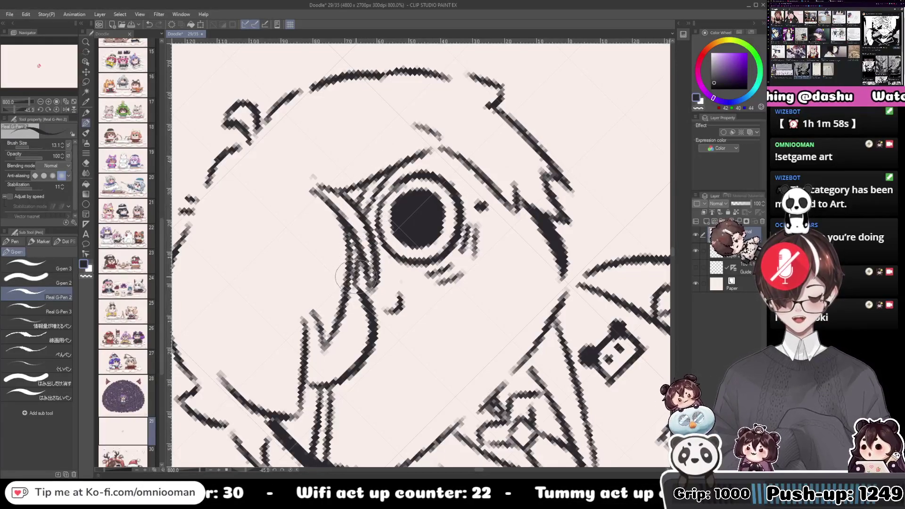
# Erase the stray lines overlapping the central hair strand beside the visible eye, and return the canvas to its upright angle.
pyautogui.press('c')
pyautogui.moveTo(354, 252)
pyautogui.mouseDown()
pyautogui.moveTo(365, 279)
pyautogui.moveTo(395, 201)
pyautogui.moveTo(377, 236)
pyautogui.mouseUp()
pyautogui.press('c')
pyautogui.hotkey('shift', 'space')
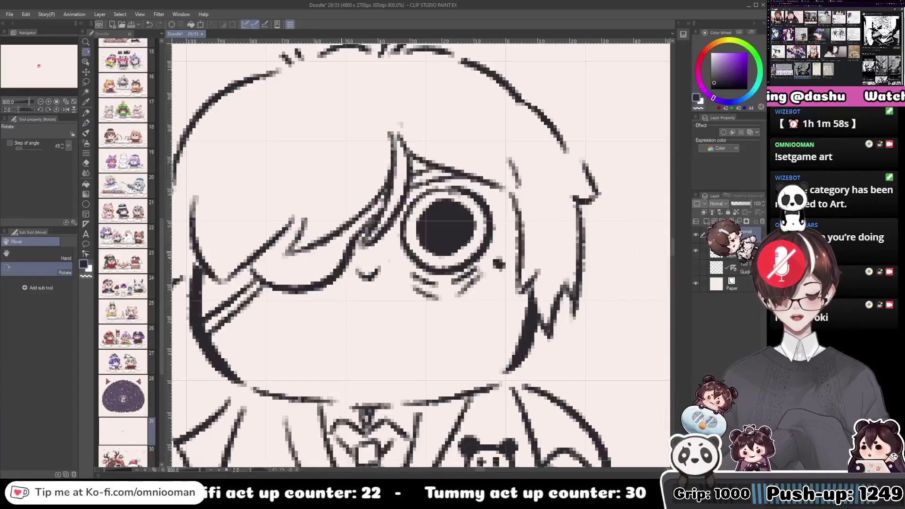
# Redraw the central fringe strand as a longer curved lock with its tip higher on the forehead.
pyautogui.moveTo(395, 133)
pyautogui.mouseDown()
pyautogui.moveTo(391, 198)
pyautogui.moveTo(366, 245)
pyautogui.moveTo(384, 229)
pyautogui.moveTo(404, 180)
pyautogui.moveTo(383, 123)
pyautogui.moveTo(397, 136)
pyautogui.moveTo(391, 221)
pyautogui.moveTo(380, 143)
pyautogui.moveTo(398, 133)
pyautogui.moveTo(363, 272)
pyautogui.mouseUp()
pyautogui.press('c')
pyautogui.hotkey('ctrl', 'z')
pyautogui.moveTo(383, 112)
pyautogui.mouseDown()
pyautogui.moveTo(390, 237)
pyautogui.moveTo(406, 187)
pyautogui.moveTo(372, 244)
pyautogui.mouseUp()
pyautogui.hotkey('ctrl', 'z')
pyautogui.moveTo(376, 116); pyautogui.dragTo(353, 252)
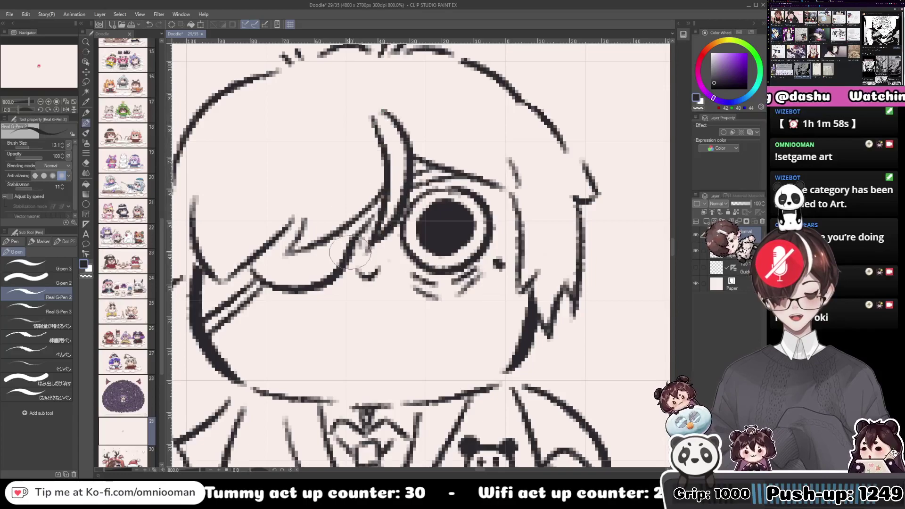
pyautogui.hotkey('ctrl', 'z')
pyautogui.moveTo(377, 112); pyautogui.dragTo(379, 229)
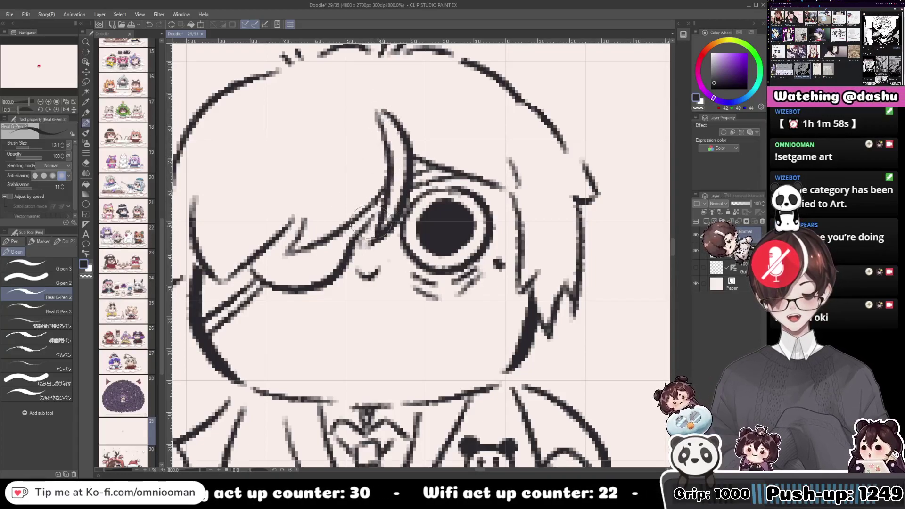
# Try a second curved contour line inside the eye patch.
pyautogui.moveTo(298, 293); pyautogui.dragTo(329, 295)
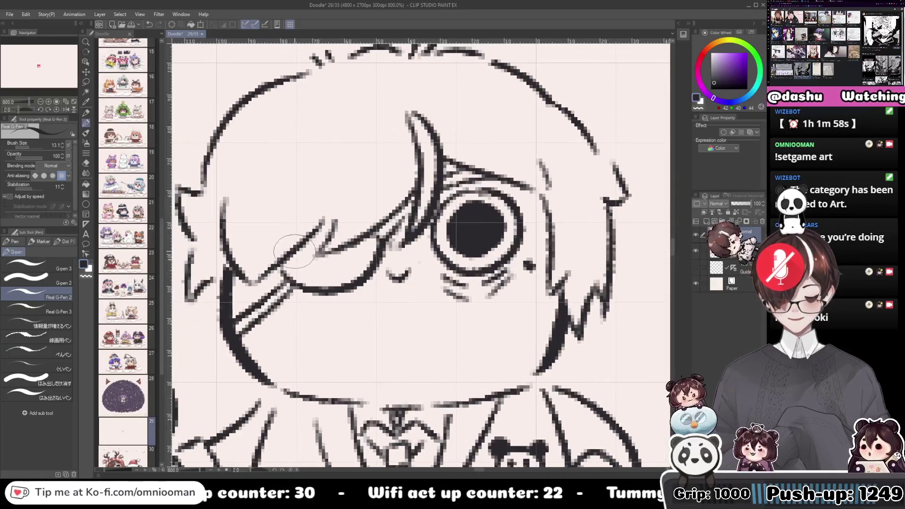
pyautogui.moveTo(296, 257); pyautogui.dragTo(366, 251)
pyautogui.hotkey('ctrl', 'z')
pyautogui.moveTo(289, 263); pyautogui.dragTo(367, 249)
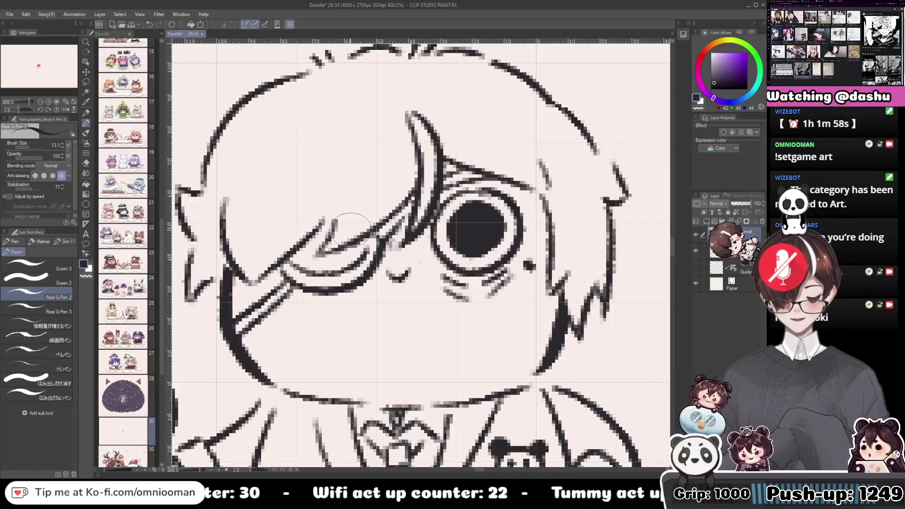
pyautogui.hotkey('ctrl', 'z')
# Try a thick slanted stroke in the empty space beside the character's raised-shoulder side, and undo it.
pyautogui.moveTo(354, 207); pyautogui.dragTo(309, 207)
pyautogui.scroll(-4, 292, 371)
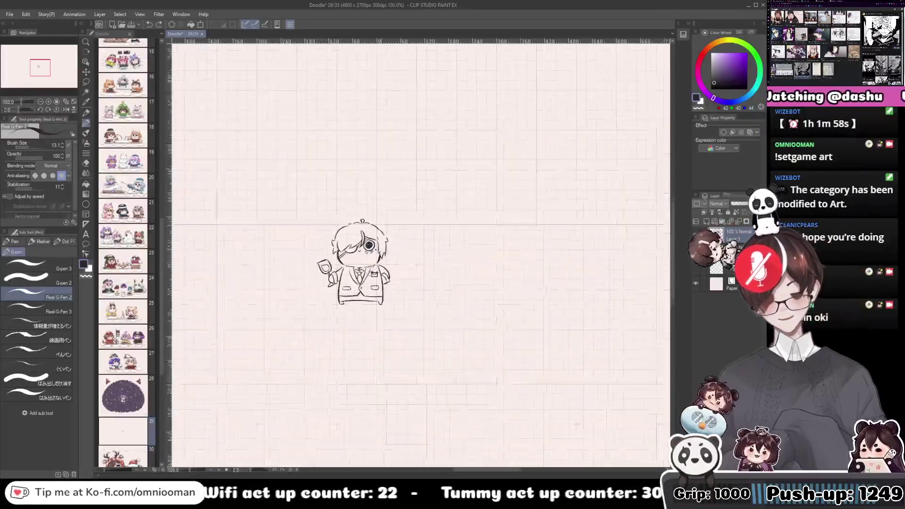
pyautogui.moveTo(348, 305); pyautogui.dragTo(380, 305)
pyautogui.moveTo(378, 360); pyautogui.dragTo(400, 279)
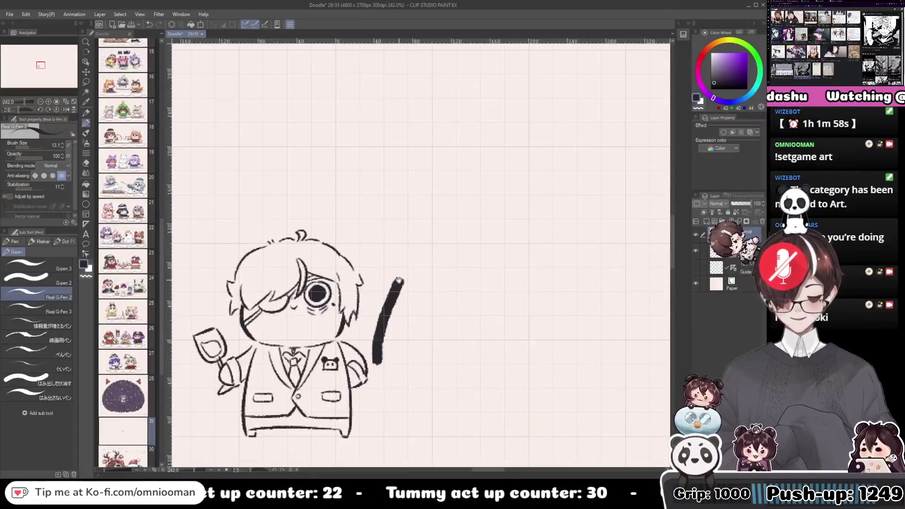
pyautogui.hotkey('ctrl', 'z')
# Review the whole character's line art and the empty canvas area beside it.
pyautogui.moveTo(415, 362); pyautogui.dragTo(431, 222)
pyautogui.scroll(2, 419, 282)
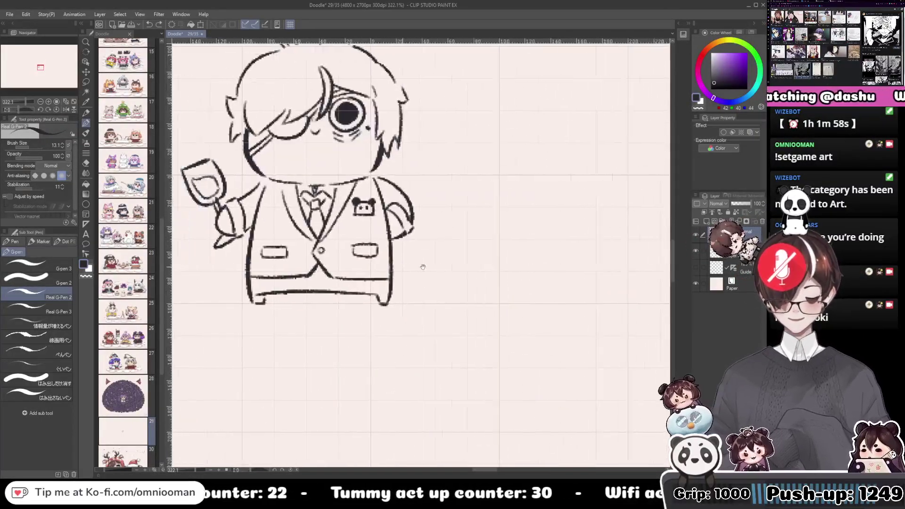
pyautogui.scroll(-2, 306, 283)
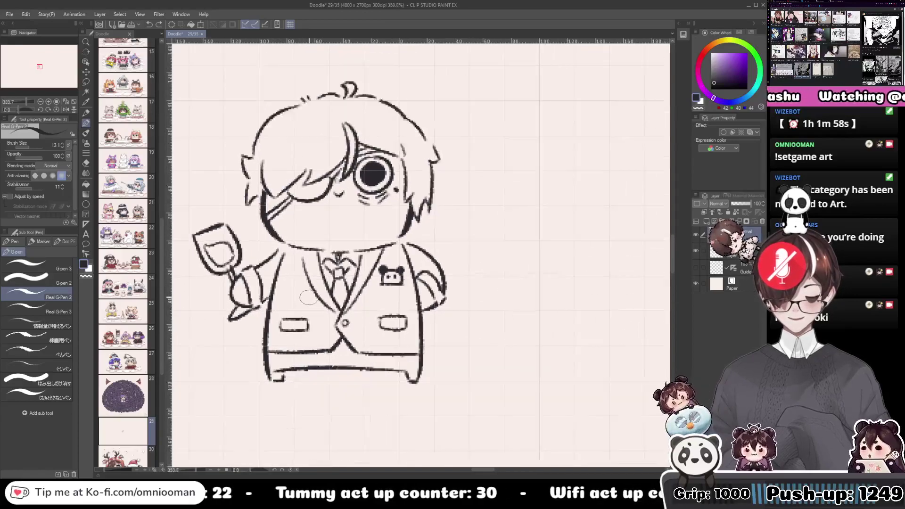
pyautogui.scroll(2, 306, 283)
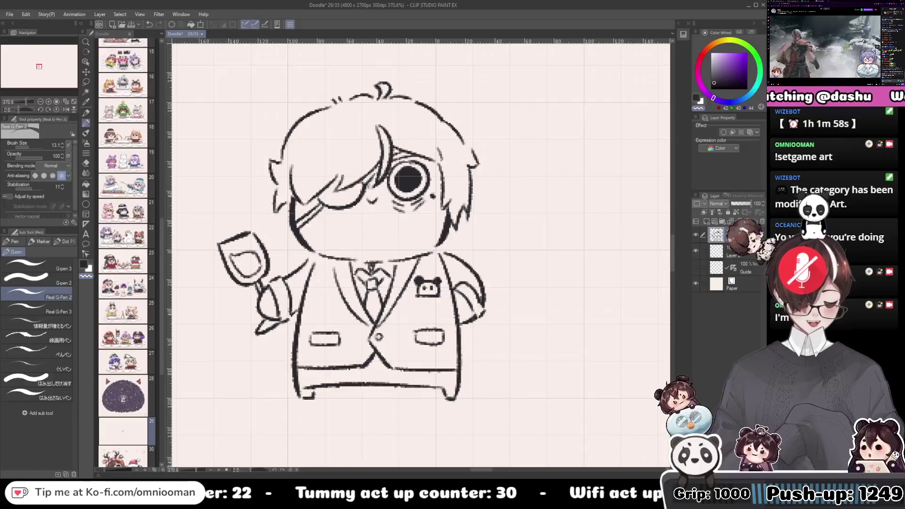
pyautogui.scroll(-3, 315, 274)
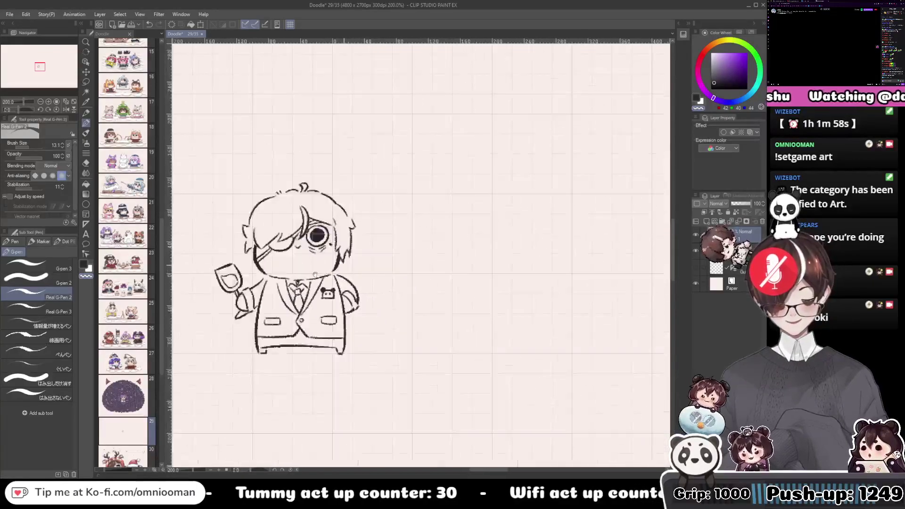
pyautogui.scroll(1, 314, 274)
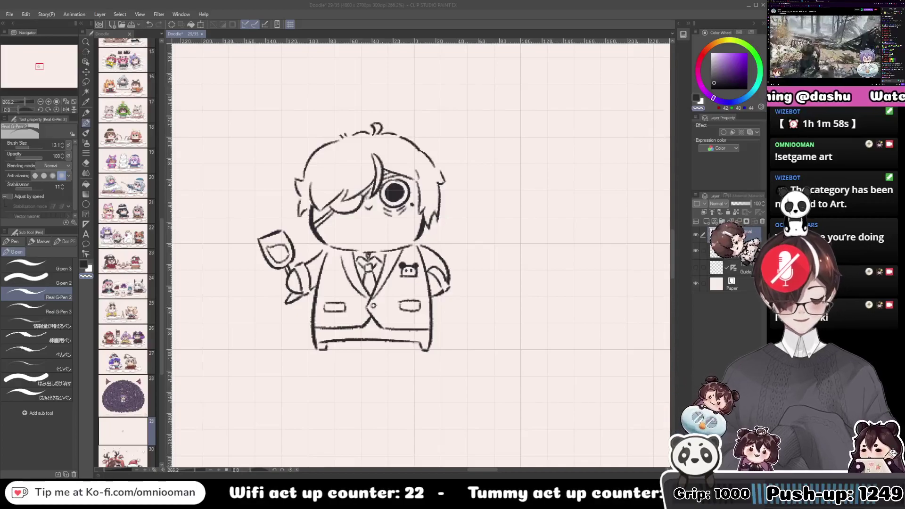
pyautogui.scroll(-1, 423, 257)
pyautogui.scroll(3, 497, 254)
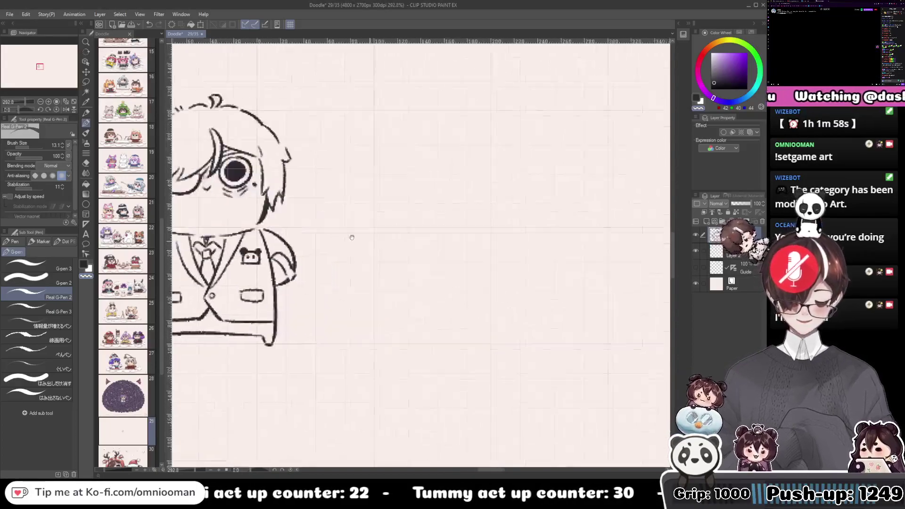
pyautogui.scroll(-1, 347, 236)
pyautogui.scroll(3, 349, 235)
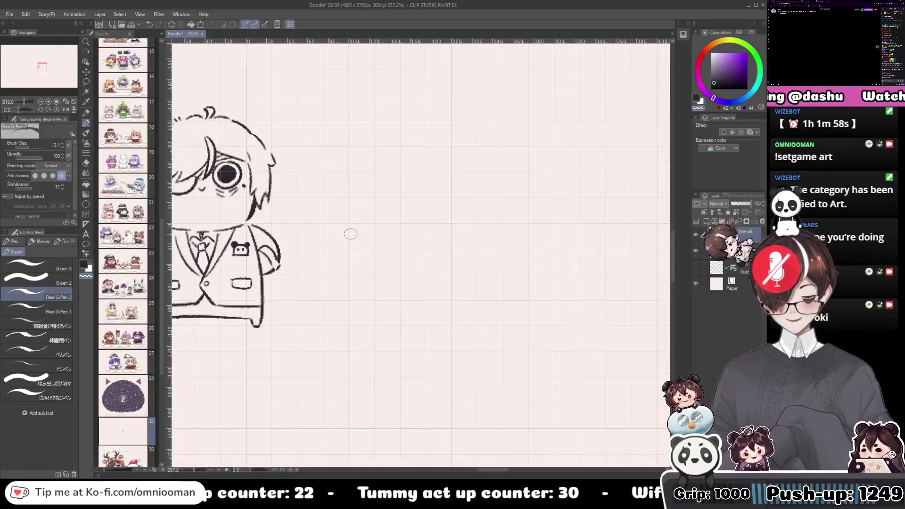
# Check the Guide layer's visibility and add a new drawing layer directly above Layer 2.
pyautogui.moveTo(349, 235); pyautogui.dragTo(394, 263)
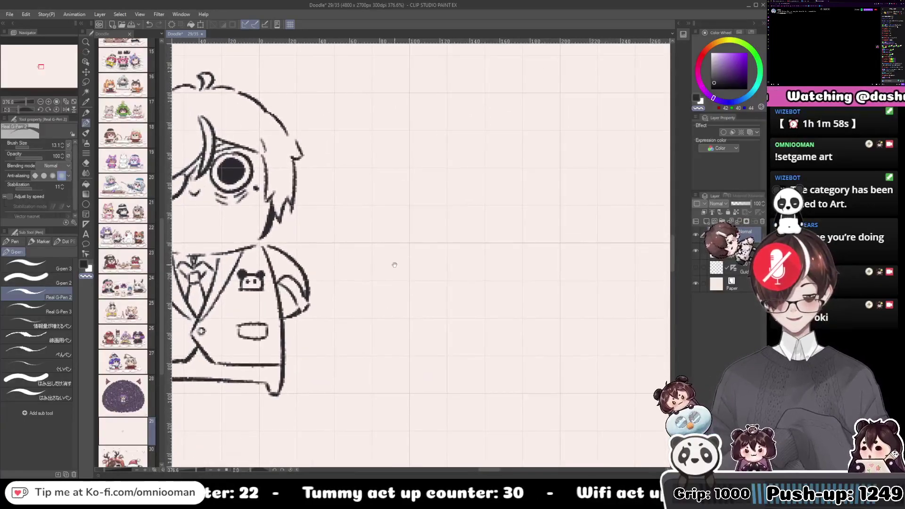
pyautogui.scroll(2, 369, 295)
pyautogui.moveTo(420, 349)
pyautogui.mouseDown()
pyautogui.moveTo(318, 253)
pyautogui.moveTo(320, 263)
pyautogui.moveTo(358, 263)
pyautogui.moveTo(339, 279)
pyautogui.moveTo(440, 297)
pyautogui.mouseUp()
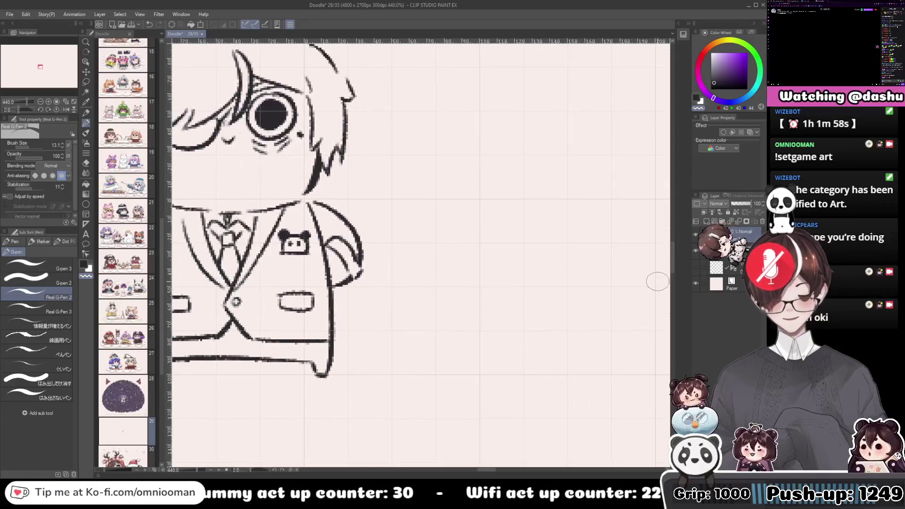
pyautogui.click(696, 269)
pyautogui.click(696, 270)
pyautogui.scroll(-6, 390, 223)
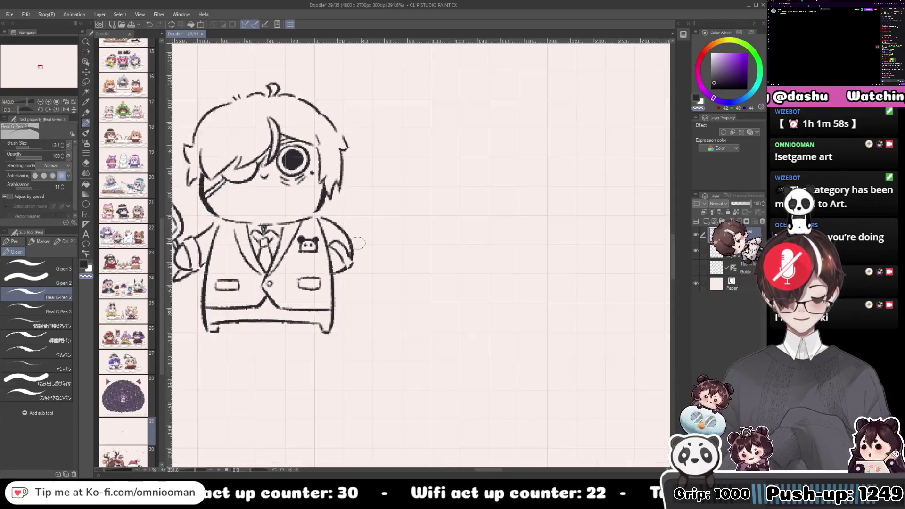
pyautogui.scroll(2, 390, 223)
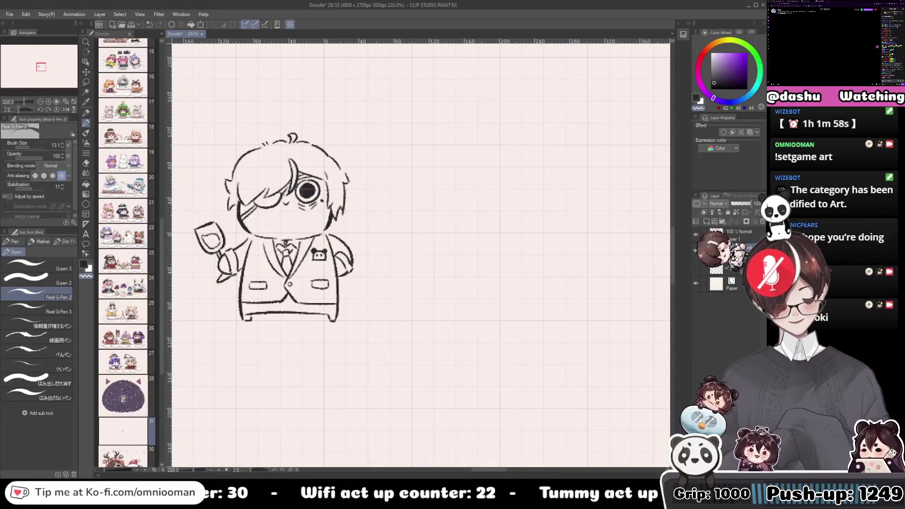
pyautogui.scroll(3, 412, 235)
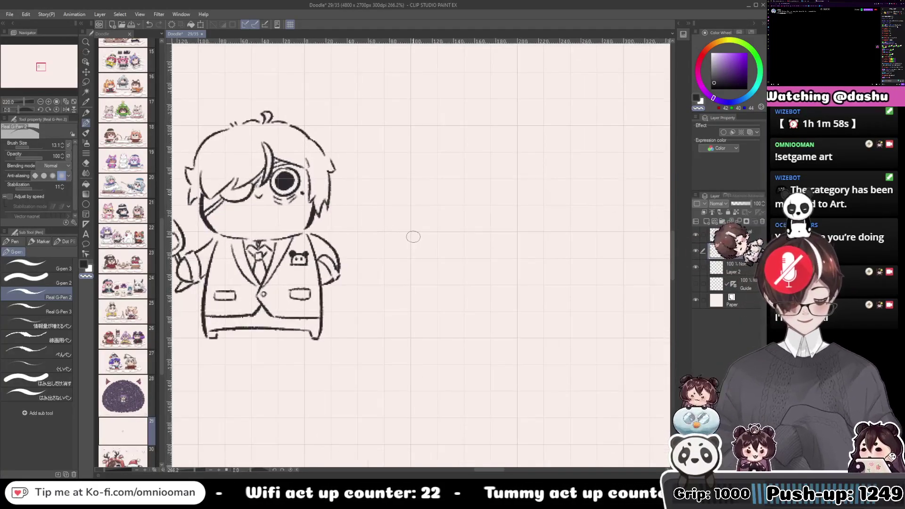
# Draw an outward-bowed curve in the empty area beside the suited character as one side of a second character's face.
pyautogui.scroll(-5, 370, 226)
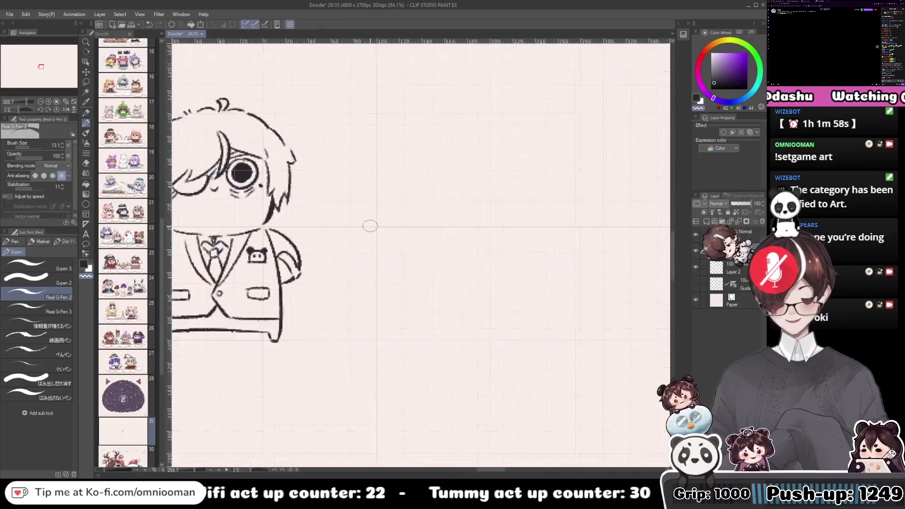
pyautogui.scroll(4, 370, 227)
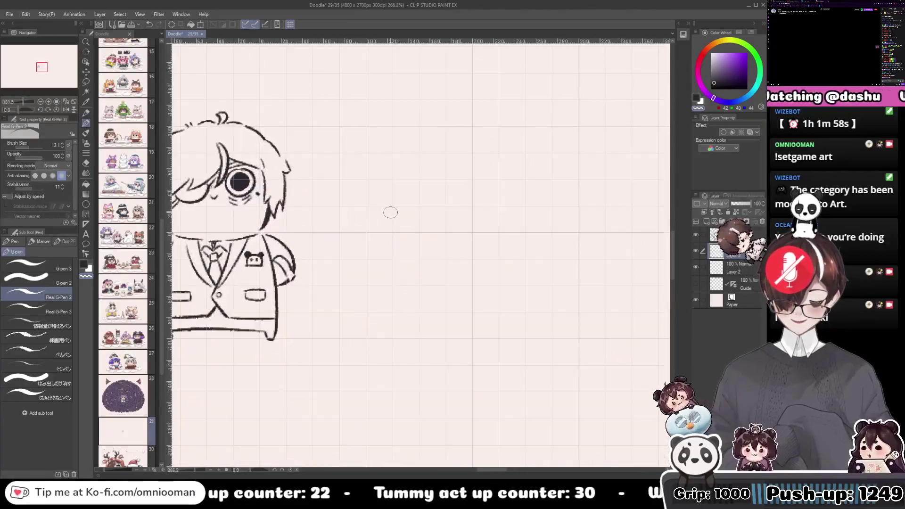
pyautogui.scroll(1, 476, 220)
pyautogui.moveTo(428, 241)
pyautogui.mouseDown()
pyautogui.moveTo(392, 242)
pyautogui.moveTo(380, 231)
pyautogui.moveTo(397, 235)
pyautogui.mouseUp()
pyautogui.moveTo(403, 203); pyautogui.dragTo(394, 196)
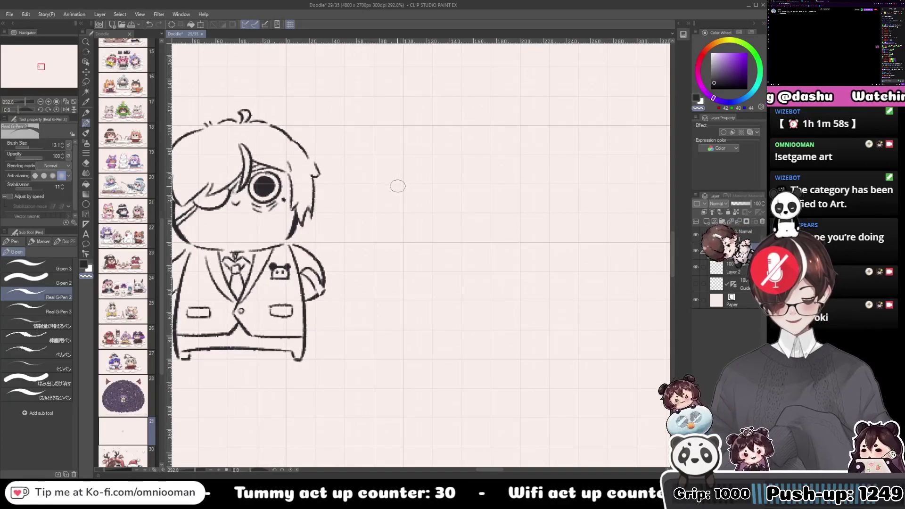
pyautogui.moveTo(394, 185); pyautogui.dragTo(400, 276)
pyautogui.hotkey('ctrl', 'z')
pyautogui.moveTo(395, 186); pyautogui.dragTo(402, 277)
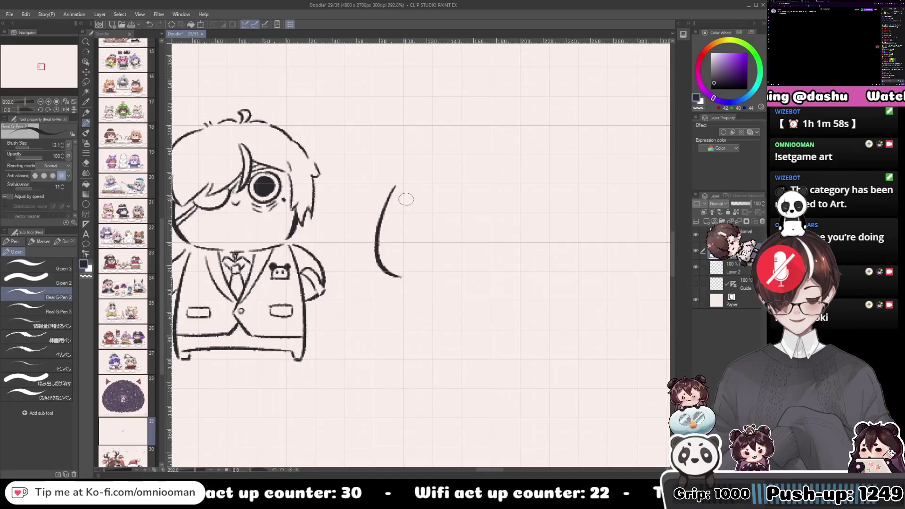
# Draw a facing, mirrored curve as the opposite side of the second character's face.
pyautogui.moveTo(490, 206); pyautogui.dragTo(539, 197)
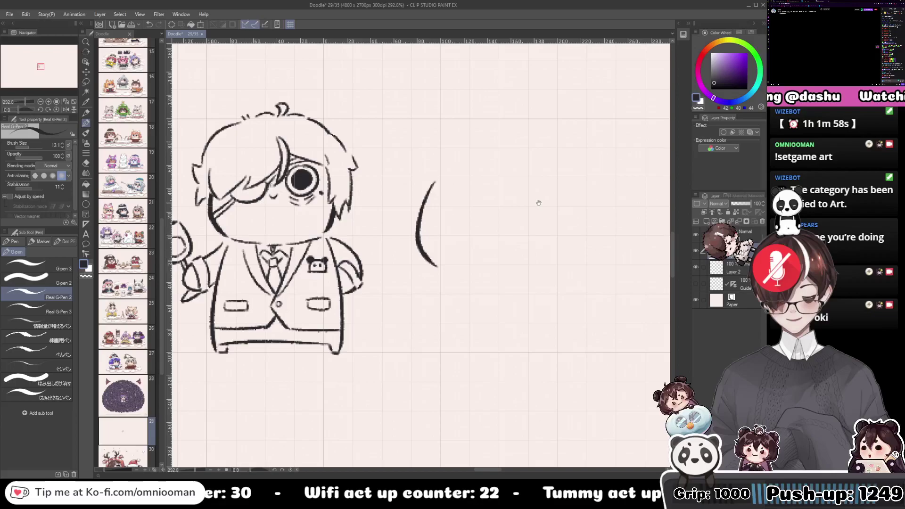
pyautogui.moveTo(539, 202); pyautogui.dragTo(448, 179)
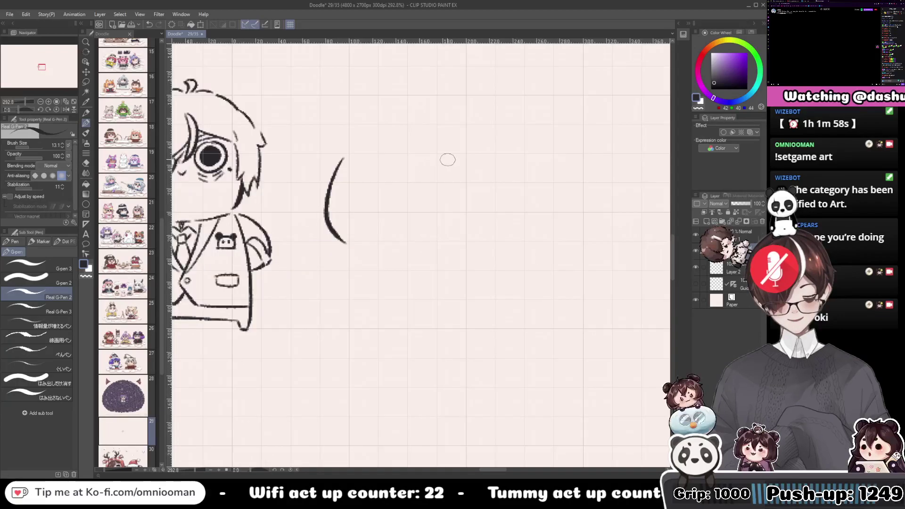
pyautogui.moveTo(384, 158); pyautogui.dragTo(386, 241)
pyautogui.hotkey('ctrl', 'z')
pyautogui.moveTo(442, 156); pyautogui.dragTo(440, 240)
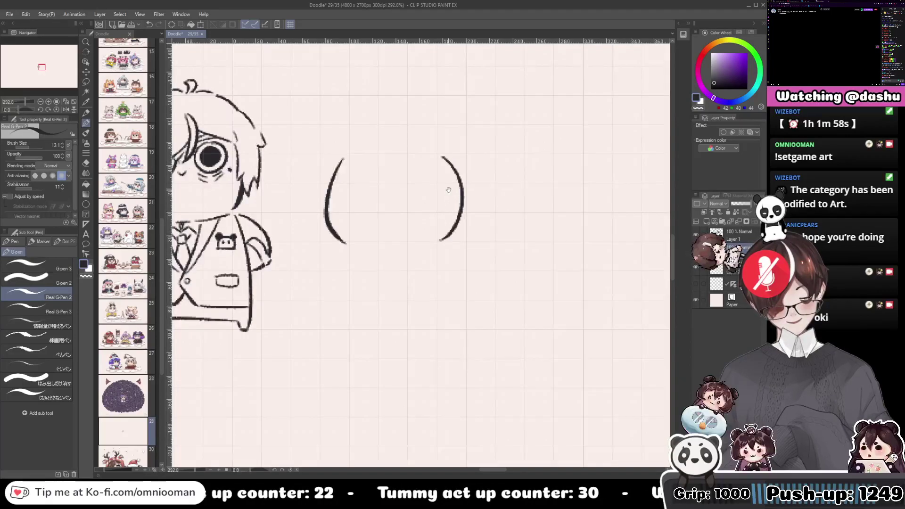
# Draw two wide oval eyes with filled black pupils between the two face curves.
pyautogui.moveTo(448, 190); pyautogui.dragTo(390, 283)
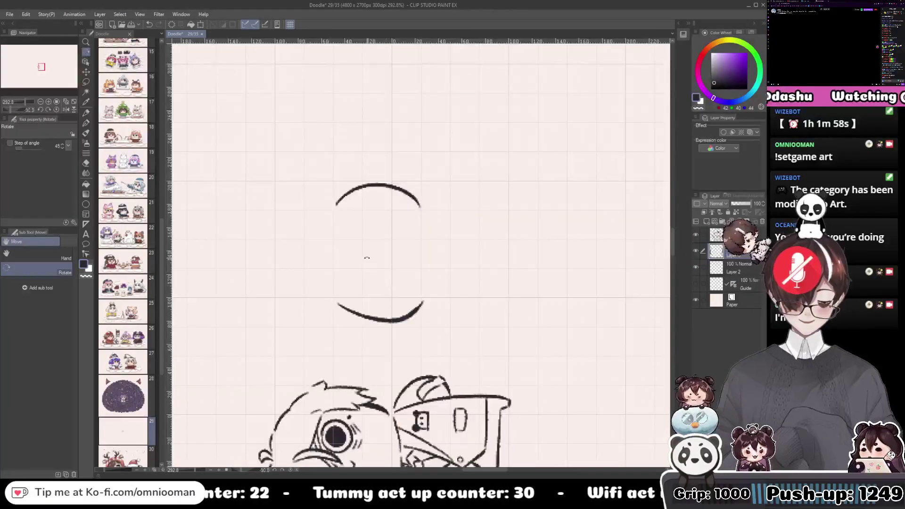
pyautogui.press('p')
pyautogui.moveTo(363, 168); pyautogui.dragTo(354, 213)
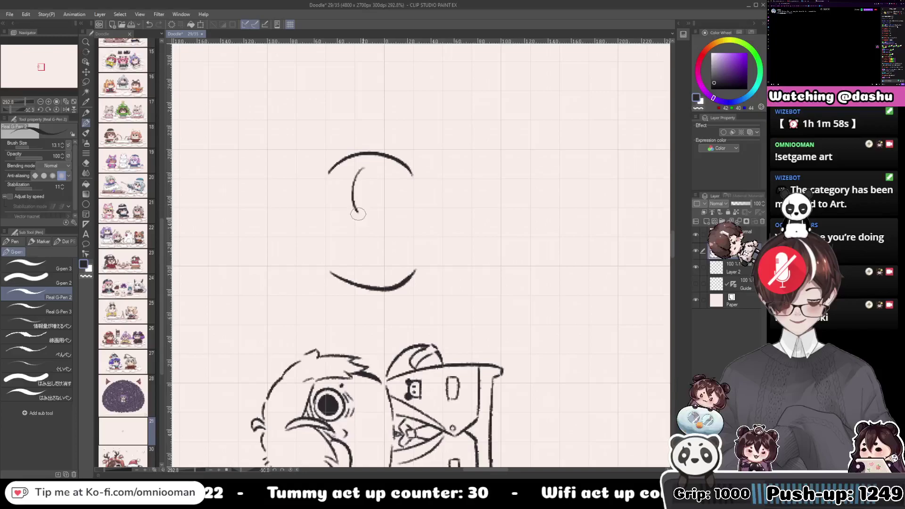
pyautogui.hotkey('ctrl', 'z')
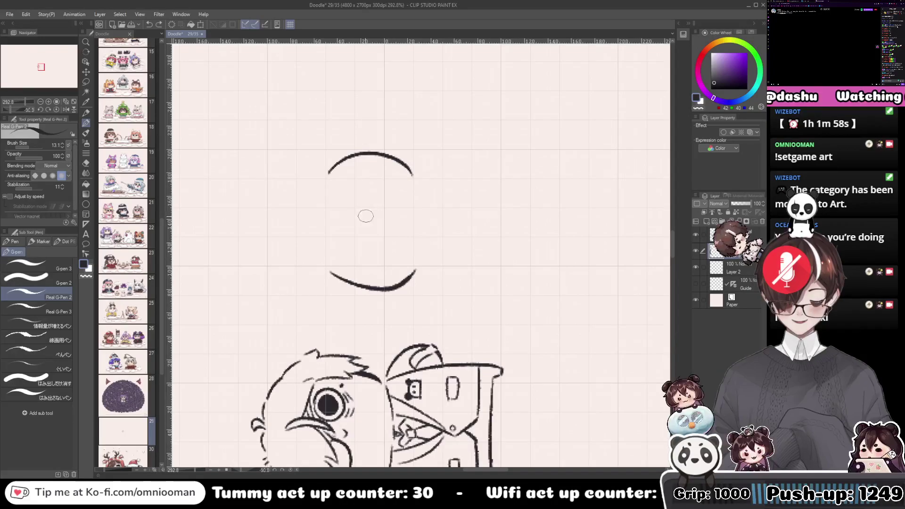
pyautogui.moveTo(366, 216)
pyautogui.mouseDown()
pyautogui.moveTo(361, 190)
pyautogui.moveTo(348, 183)
pyautogui.moveTo(405, 215)
pyautogui.moveTo(399, 182)
pyautogui.moveTo(349, 198)
pyautogui.moveTo(396, 193)
pyautogui.moveTo(377, 189)
pyautogui.moveTo(396, 178)
pyautogui.mouseUp()
pyautogui.press('c')
pyautogui.press('c')
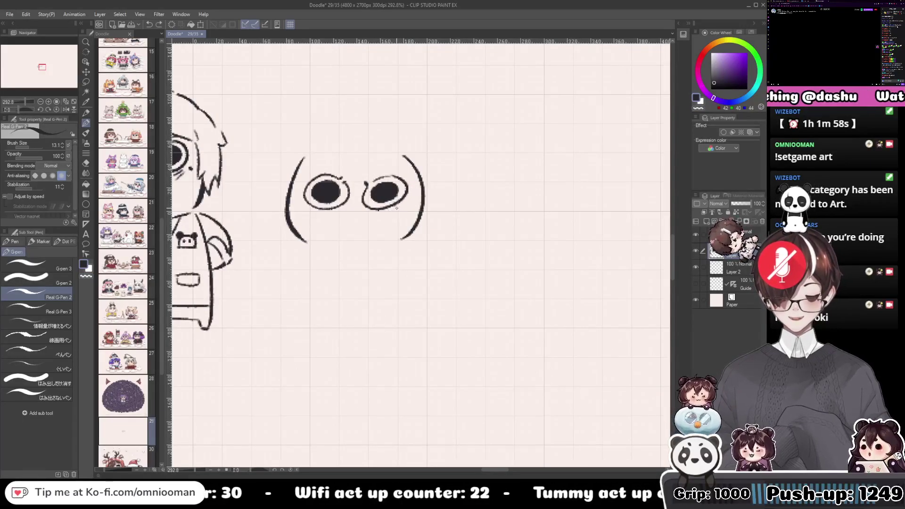
# Undo the pupils and second eye, and redraw the second eye's outline with small lash marks above both eyes.
pyautogui.hotkey('ctrl', 'z')
pyautogui.hotkey('ctrl', 'z')
pyautogui.hotkey('ctrl', 'z')
pyautogui.hotkey('ctrl', 'z')
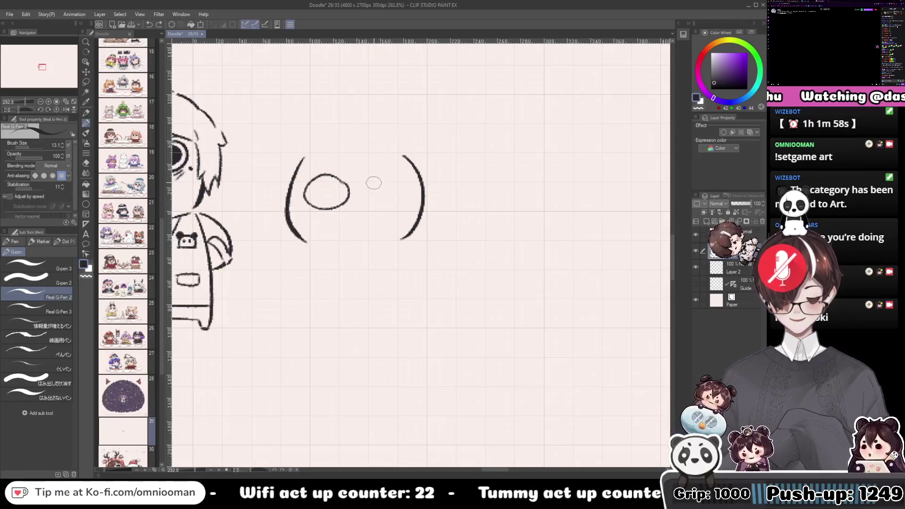
pyautogui.moveTo(373, 183)
pyautogui.mouseDown()
pyautogui.moveTo(400, 208)
pyautogui.moveTo(374, 180)
pyautogui.moveTo(389, 210)
pyautogui.moveTo(389, 175)
pyautogui.moveTo(367, 184)
pyautogui.moveTo(395, 210)
pyautogui.moveTo(389, 179)
pyautogui.moveTo(370, 181)
pyautogui.moveTo(399, 204)
pyautogui.moveTo(386, 175)
pyautogui.moveTo(389, 207)
pyautogui.moveTo(381, 176)
pyautogui.moveTo(374, 209)
pyautogui.moveTo(400, 180)
pyautogui.moveTo(354, 188)
pyautogui.mouseUp()
pyautogui.hotkey('ctrl', 'z')
pyautogui.hotkey('ctrl', 'z')
pyautogui.hotkey('ctrl', 'z')
pyautogui.hotkey('ctrl', 'z')
pyautogui.hotkey('ctrl', 'z')
pyautogui.press('c')
pyautogui.press('c')
pyautogui.press('c')
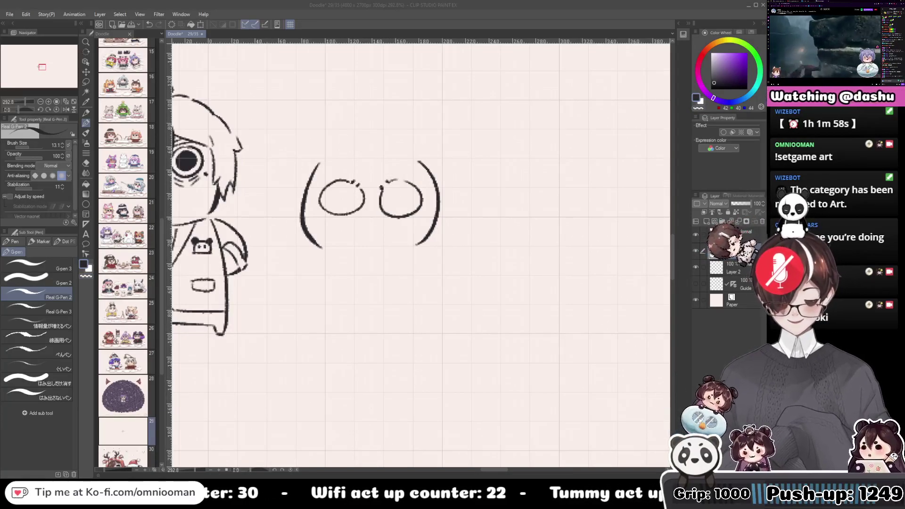
# Fill large black pupils in both eyes and draw a small open cat mouth between and below them.
pyautogui.scroll(1, 359, 236)
pyautogui.moveTo(359, 236)
pyautogui.mouseDown()
pyautogui.moveTo(358, 244)
pyautogui.moveTo(409, 240)
pyautogui.moveTo(404, 256)
pyautogui.mouseUp()
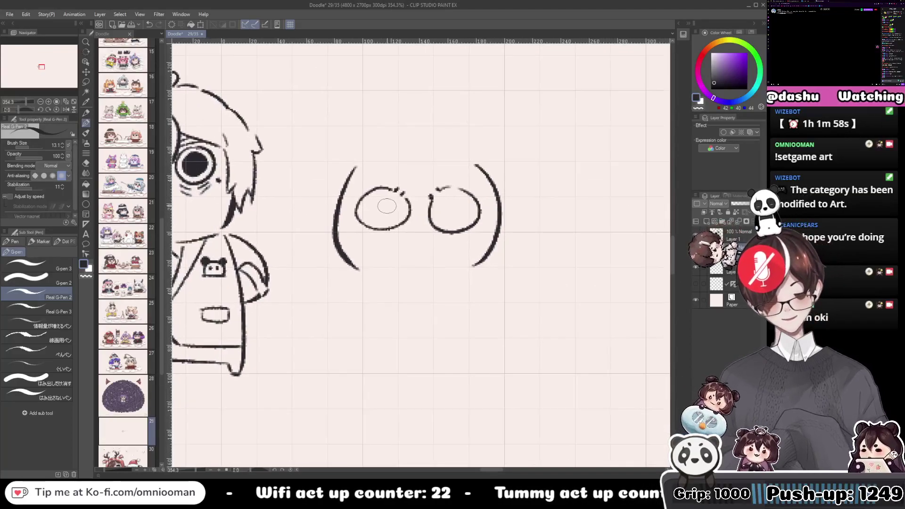
pyautogui.moveTo(388, 206); pyautogui.dragTo(375, 208)
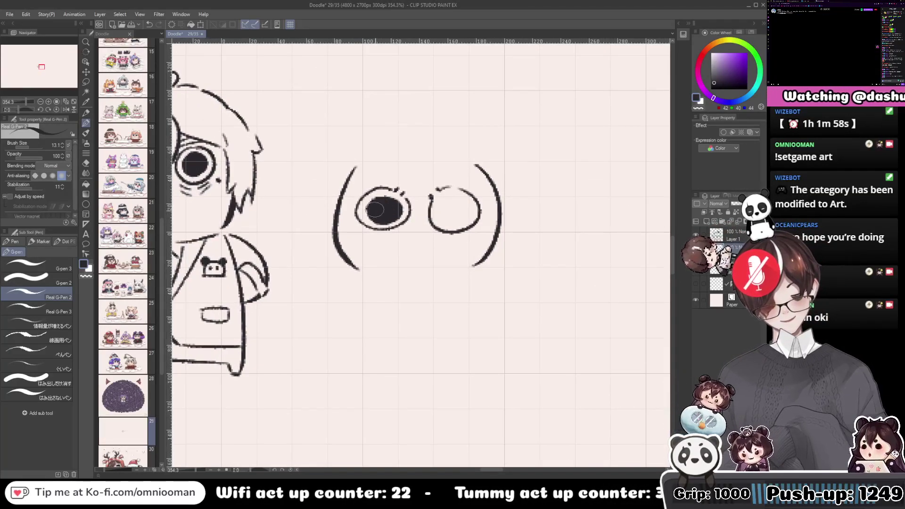
pyautogui.moveTo(450, 210); pyautogui.dragTo(429, 207)
pyautogui.moveTo(429, 207)
pyautogui.mouseDown()
pyautogui.moveTo(444, 209)
pyautogui.moveTo(420, 203)
pyautogui.moveTo(446, 207)
pyautogui.moveTo(424, 215)
pyautogui.moveTo(428, 193)
pyautogui.moveTo(409, 180)
pyautogui.moveTo(423, 178)
pyautogui.moveTo(409, 198)
pyautogui.mouseUp()
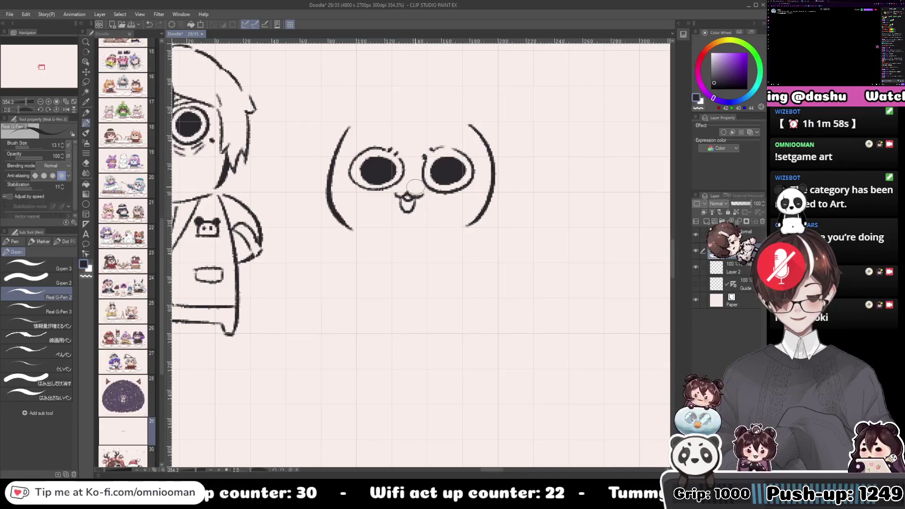
# Draw mirrored fringe strands that curve down the second character's forehead toward the inner eye corners.
pyautogui.moveTo(415, 186)
pyautogui.mouseDown()
pyautogui.moveTo(528, 231)
pyautogui.moveTo(351, 260)
pyautogui.mouseUp()
pyautogui.moveTo(357, 176); pyautogui.dragTo(351, 214)
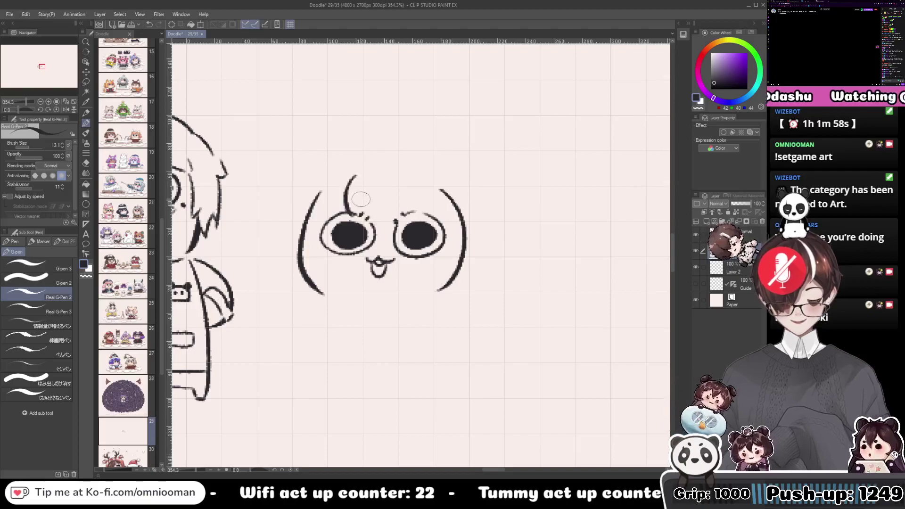
pyautogui.hotkey('ctrl', 'z')
pyautogui.moveTo(357, 177); pyautogui.dragTo(362, 216)
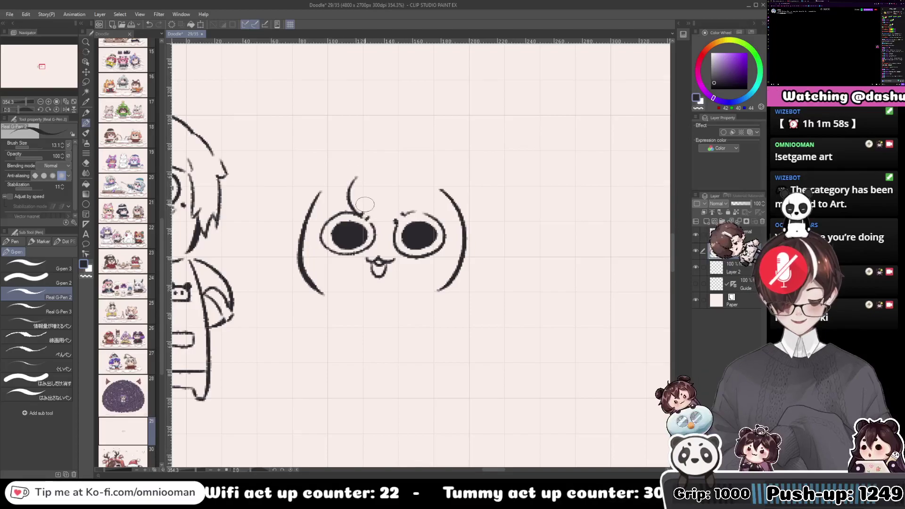
pyautogui.hotkey('ctrl', 'z')
pyautogui.moveTo(358, 178); pyautogui.dragTo(365, 206)
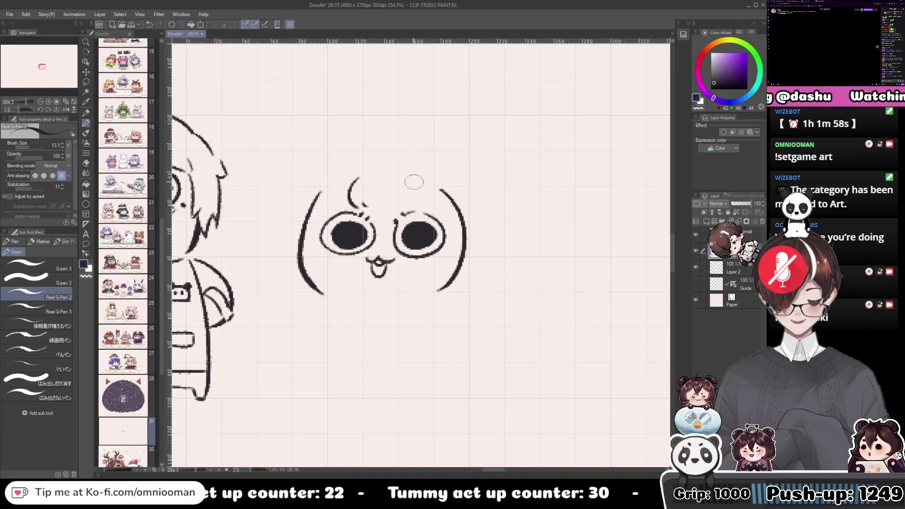
pyautogui.moveTo(414, 178)
pyautogui.mouseDown()
pyautogui.moveTo(401, 212)
pyautogui.moveTo(389, 207)
pyautogui.moveTo(328, 232)
pyautogui.moveTo(464, 229)
pyautogui.mouseUp()
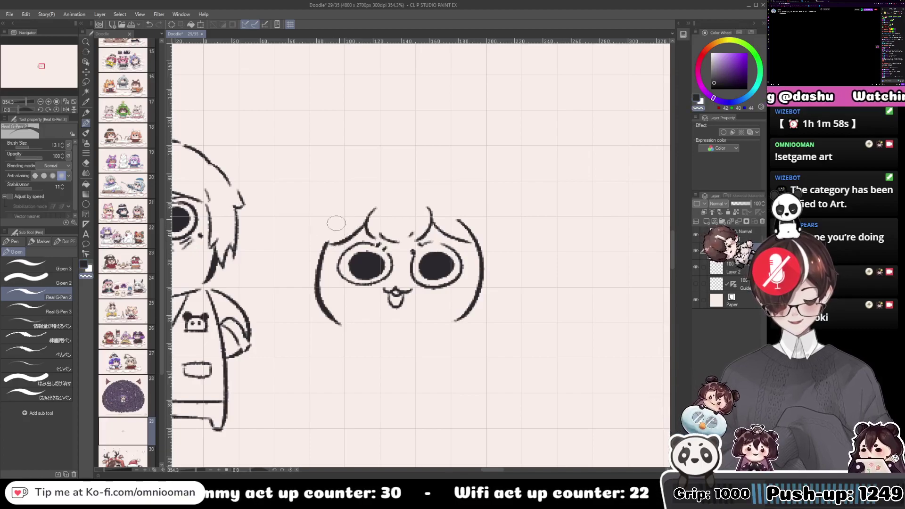
# Draw curved outer fringe strands framing both sides of the forehead, and trim the face curves where they overlap.
pyautogui.moveTo(373, 218)
pyautogui.mouseDown()
pyautogui.moveTo(354, 213)
pyautogui.moveTo(309, 237)
pyautogui.mouseUp()
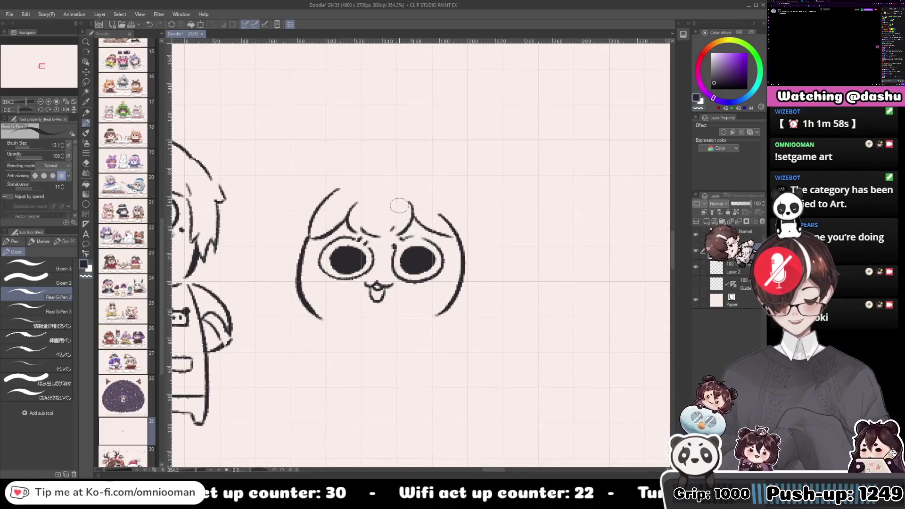
pyautogui.moveTo(435, 214)
pyautogui.mouseDown()
pyautogui.moveTo(411, 211)
pyautogui.moveTo(433, 228)
pyautogui.mouseUp()
pyautogui.press('c')
pyautogui.press('c')
pyautogui.moveTo(409, 189); pyautogui.dragTo(429, 231)
# Redraw the left face line closer to the eye and add side hair locks with pointed tips around the face.
pyautogui.moveTo(328, 231); pyautogui.dragTo(314, 284)
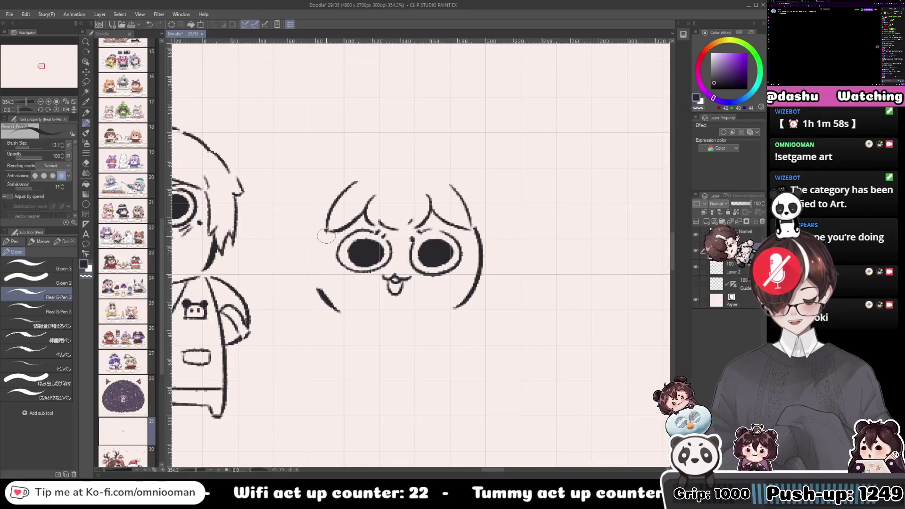
pyautogui.moveTo(326, 231); pyautogui.dragTo(341, 287)
pyautogui.hotkey('ctrl', 'z')
pyautogui.moveTo(326, 227); pyautogui.dragTo(339, 286)
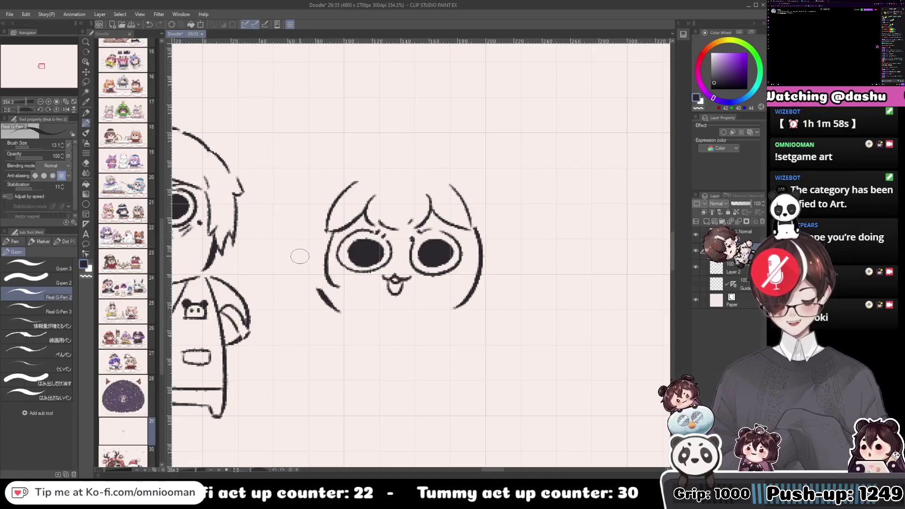
pyautogui.moveTo(295, 240); pyautogui.dragTo(328, 294)
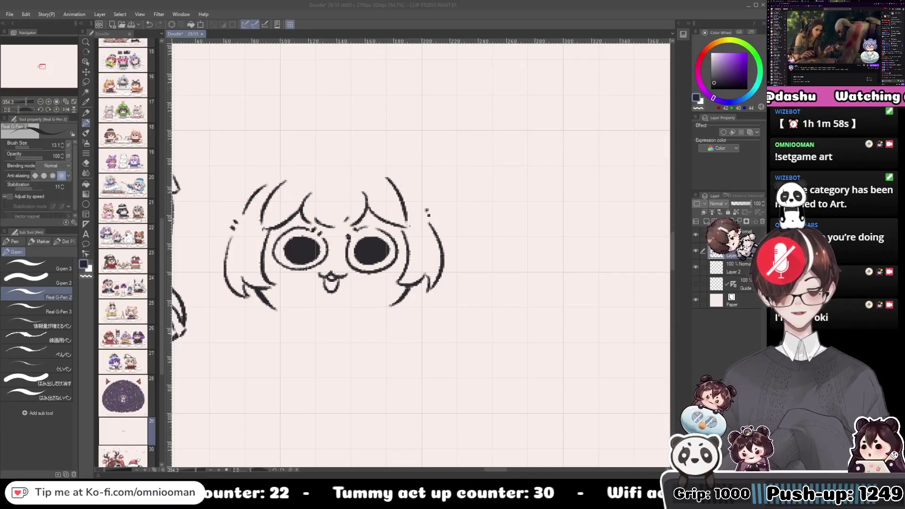
# Draw short lines flaring outward and down from both ends of the jaw to start the second character's upper body.
pyautogui.scroll(-5, 325, 225)
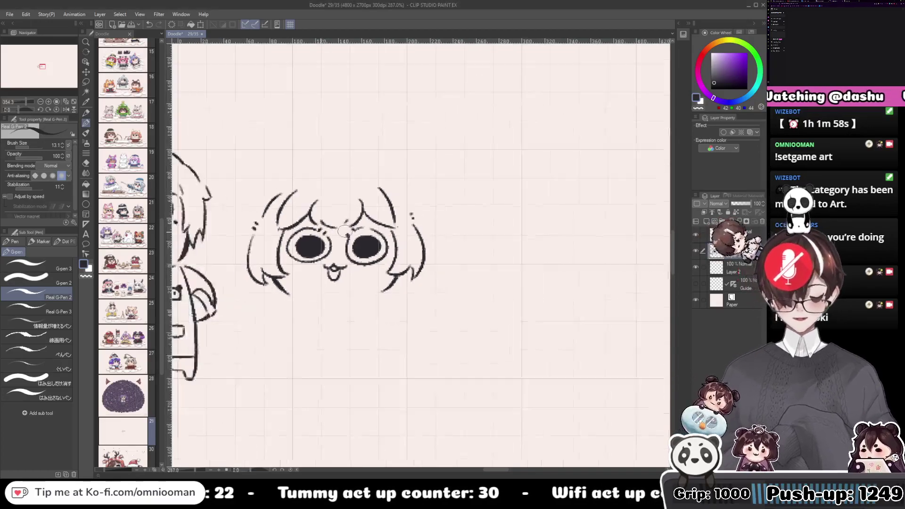
pyautogui.scroll(2, 328, 240)
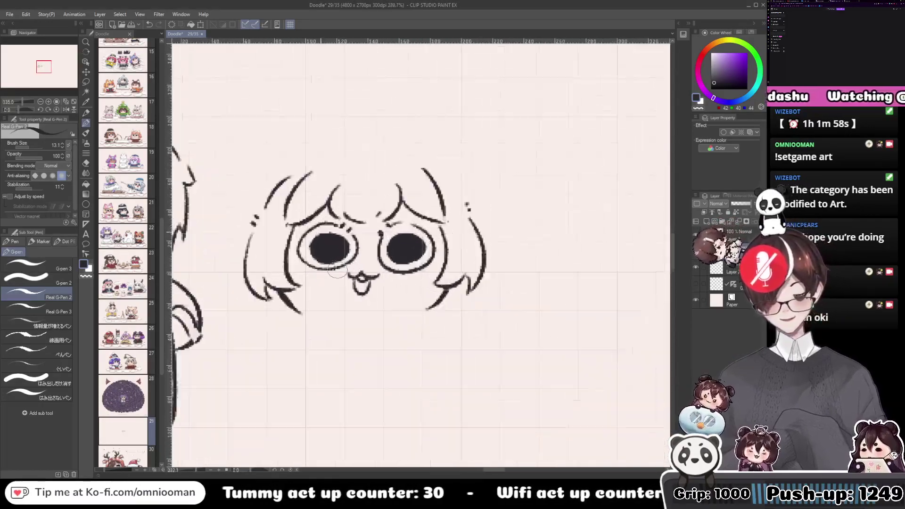
pyautogui.moveTo(356, 307); pyautogui.dragTo(372, 226)
pyautogui.scroll(1, 368, 200)
pyautogui.scroll(2, 372, 226)
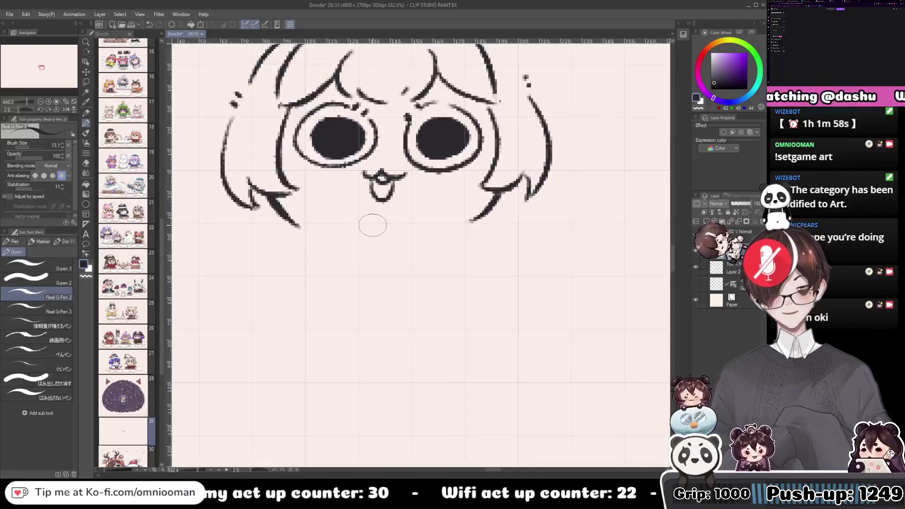
pyautogui.moveTo(339, 264)
pyautogui.mouseDown()
pyautogui.moveTo(362, 212)
pyautogui.moveTo(349, 264)
pyautogui.moveTo(372, 194)
pyautogui.moveTo(333, 250)
pyautogui.moveTo(348, 211)
pyautogui.moveTo(335, 242)
pyautogui.moveTo(341, 227)
pyautogui.mouseUp()
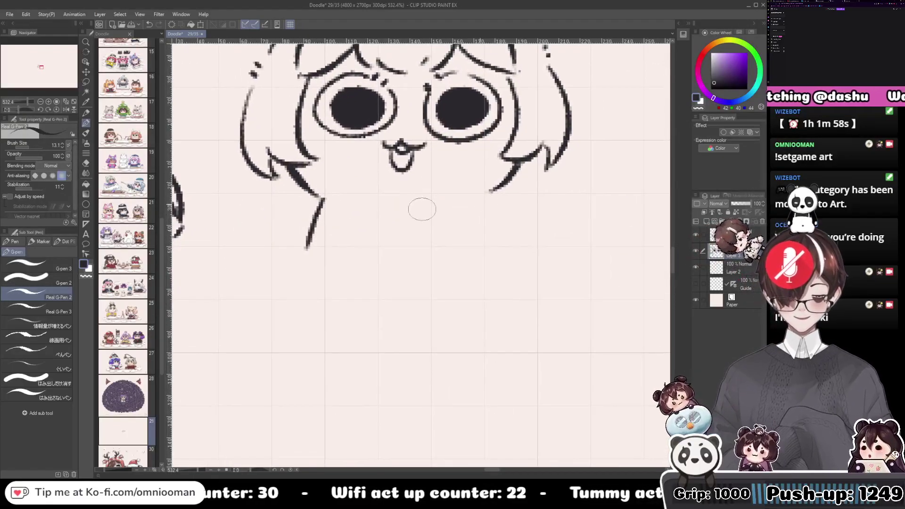
pyautogui.moveTo(491, 191); pyautogui.dragTo(503, 238)
pyautogui.moveTo(477, 258); pyautogui.dragTo(477, 258)
pyautogui.hotkey('ctrl', 'z')
pyautogui.moveTo(491, 193); pyautogui.dragTo(502, 239)
pyautogui.moveTo(444, 263)
pyautogui.mouseDown()
pyautogui.moveTo(463, 208)
pyautogui.moveTo(471, 238)
pyautogui.mouseUp()
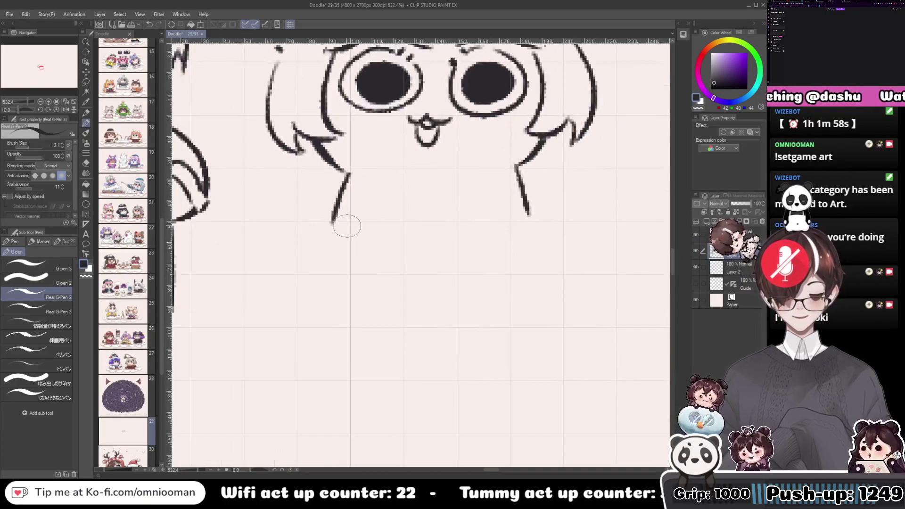
# Draw a shallow downward-bowed line from the lower end of the left body line toward the body's centre.
pyautogui.moveTo(333, 222); pyautogui.dragTo(397, 244)
pyautogui.hotkey('ctrl', 'z')
pyautogui.moveTo(337, 223); pyautogui.dragTo(424, 243)
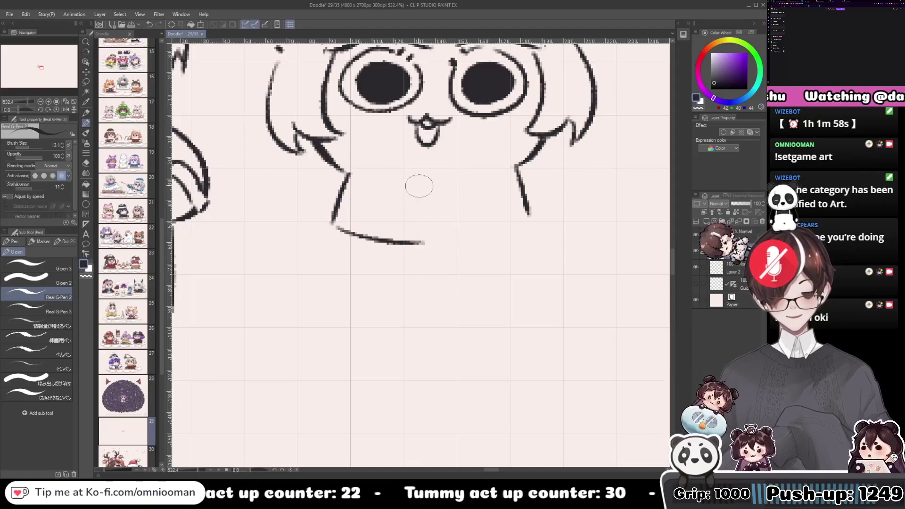
# Try a nearly straight chin line between the upper ends of the two body lines.
pyautogui.moveTo(353, 175); pyautogui.dragTo(432, 180)
pyautogui.hotkey('ctrl', 'z')
pyautogui.moveTo(348, 174); pyautogui.dragTo(514, 165)
pyautogui.hotkey('ctrl', 'z')
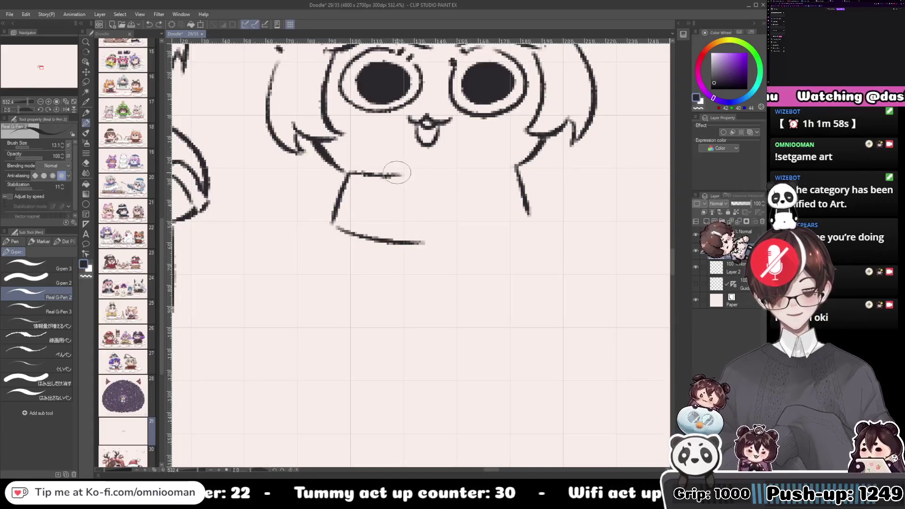
pyautogui.moveTo(398, 175); pyautogui.dragTo(464, 182)
pyautogui.hotkey('ctrl', 'z')
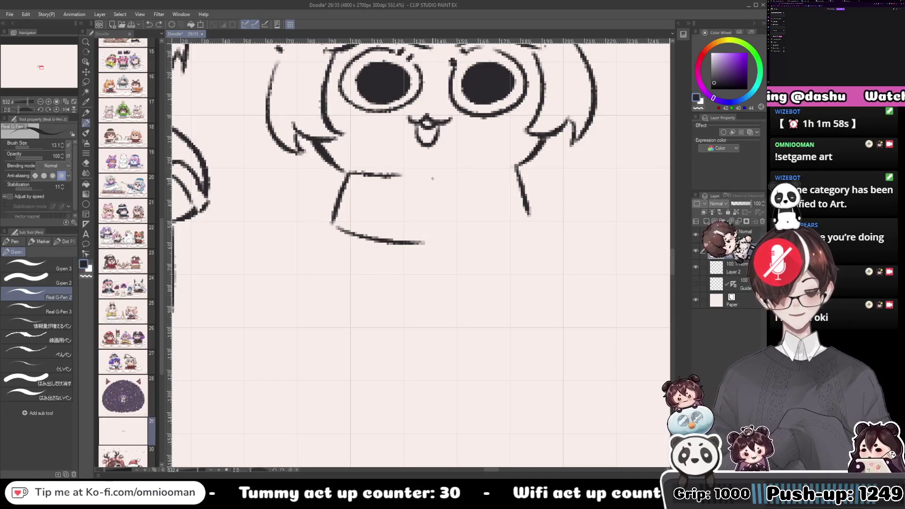
pyautogui.hotkey('ctrl', 'z')
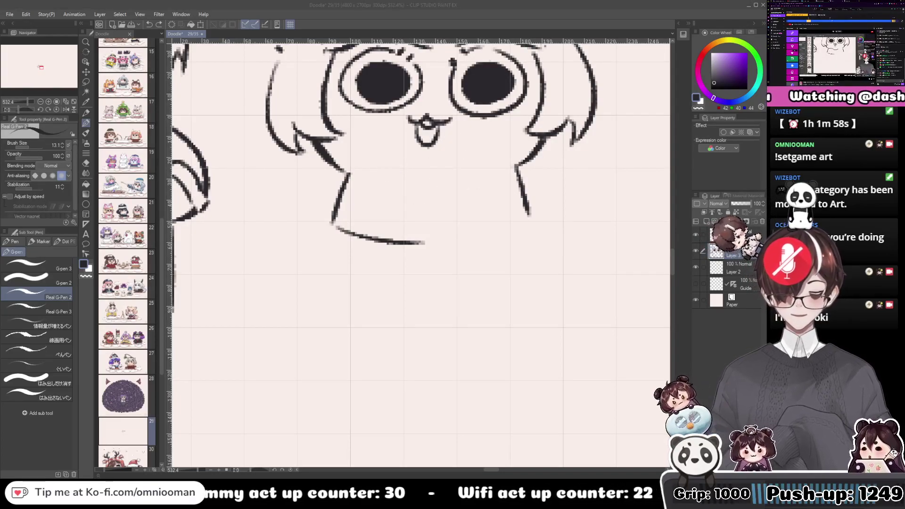